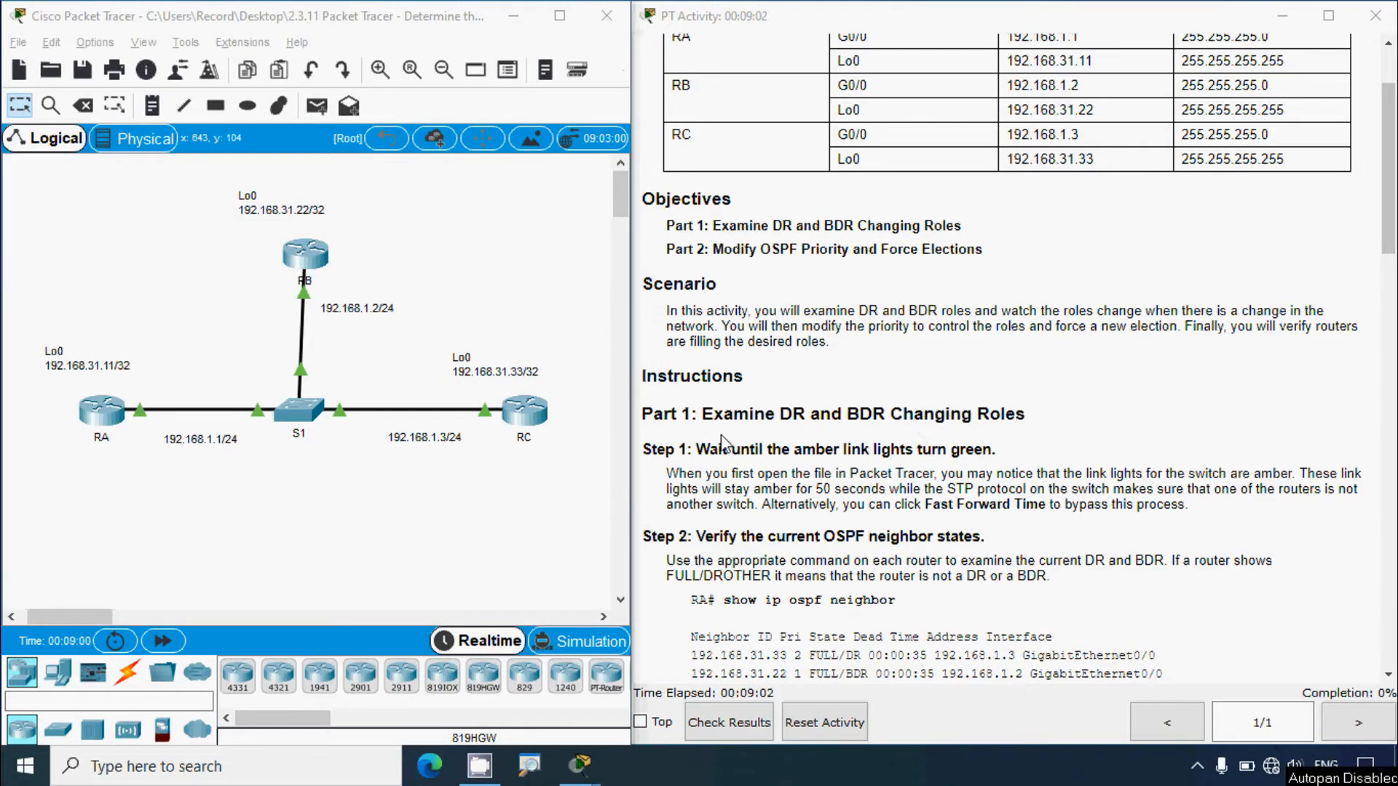
Examine the sample OSPF neighbor output in Step 2 of the instructions and match its neighbor IDs to routers RC and RB in the topology
scroll(724, 441, "down", 3)
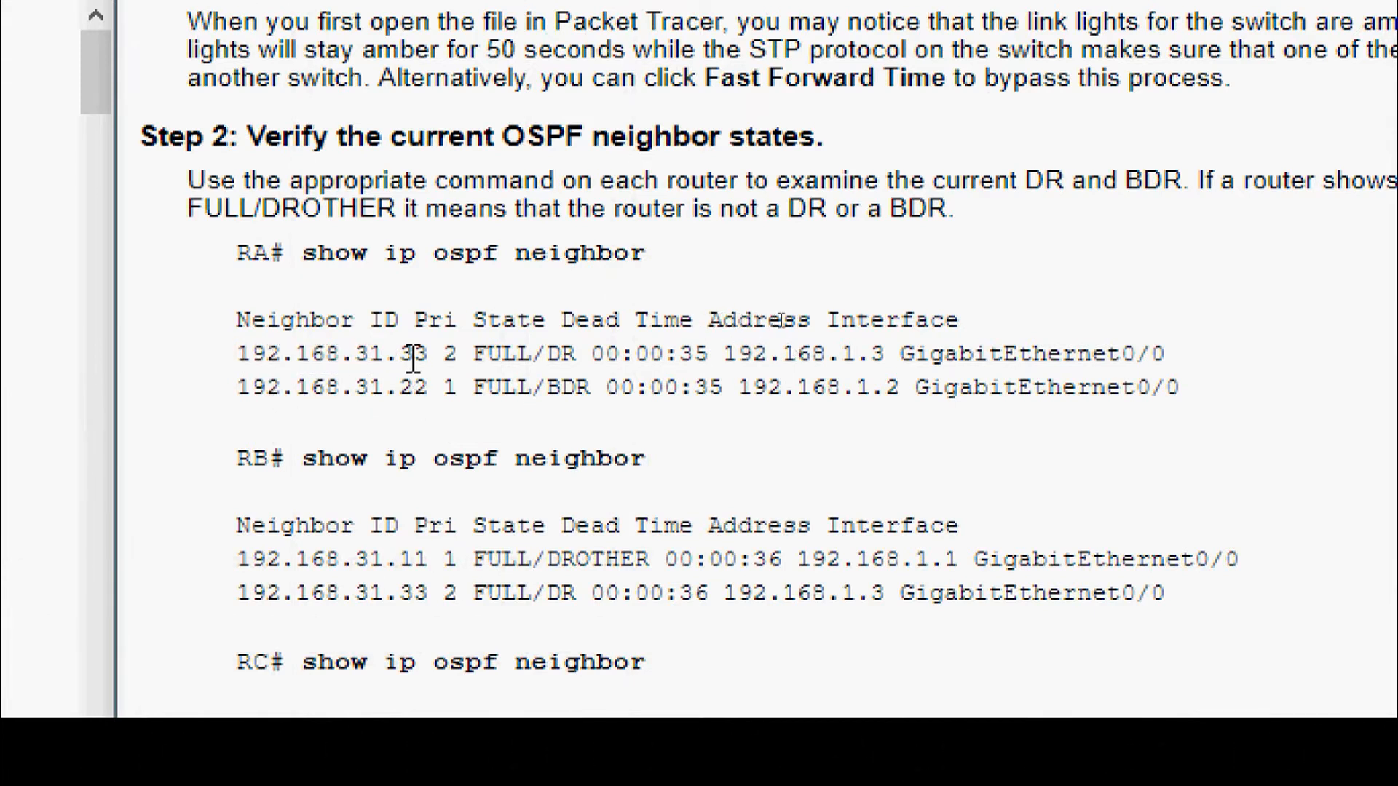
left_click_drag(415, 354, 238, 354)
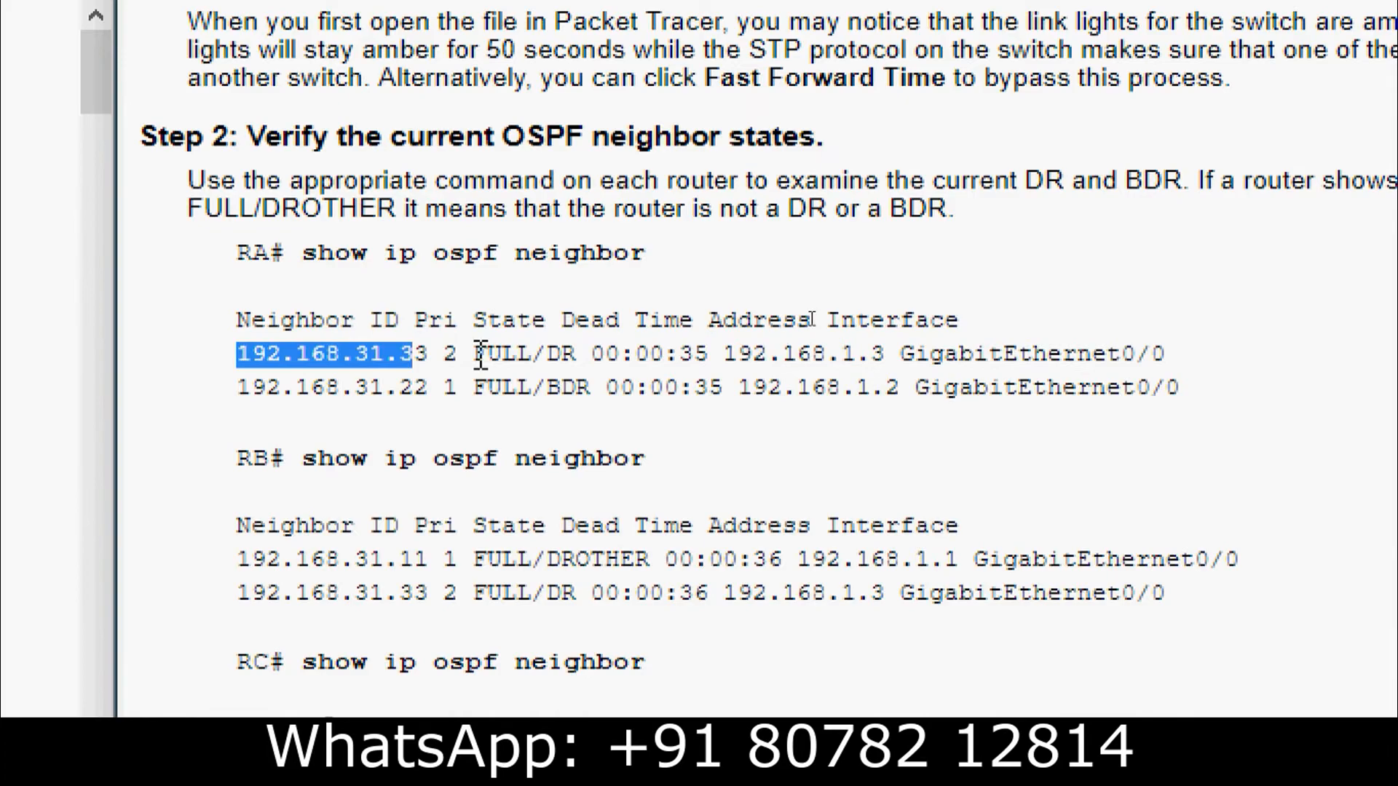
left_click_drag(474, 354, 591, 354)
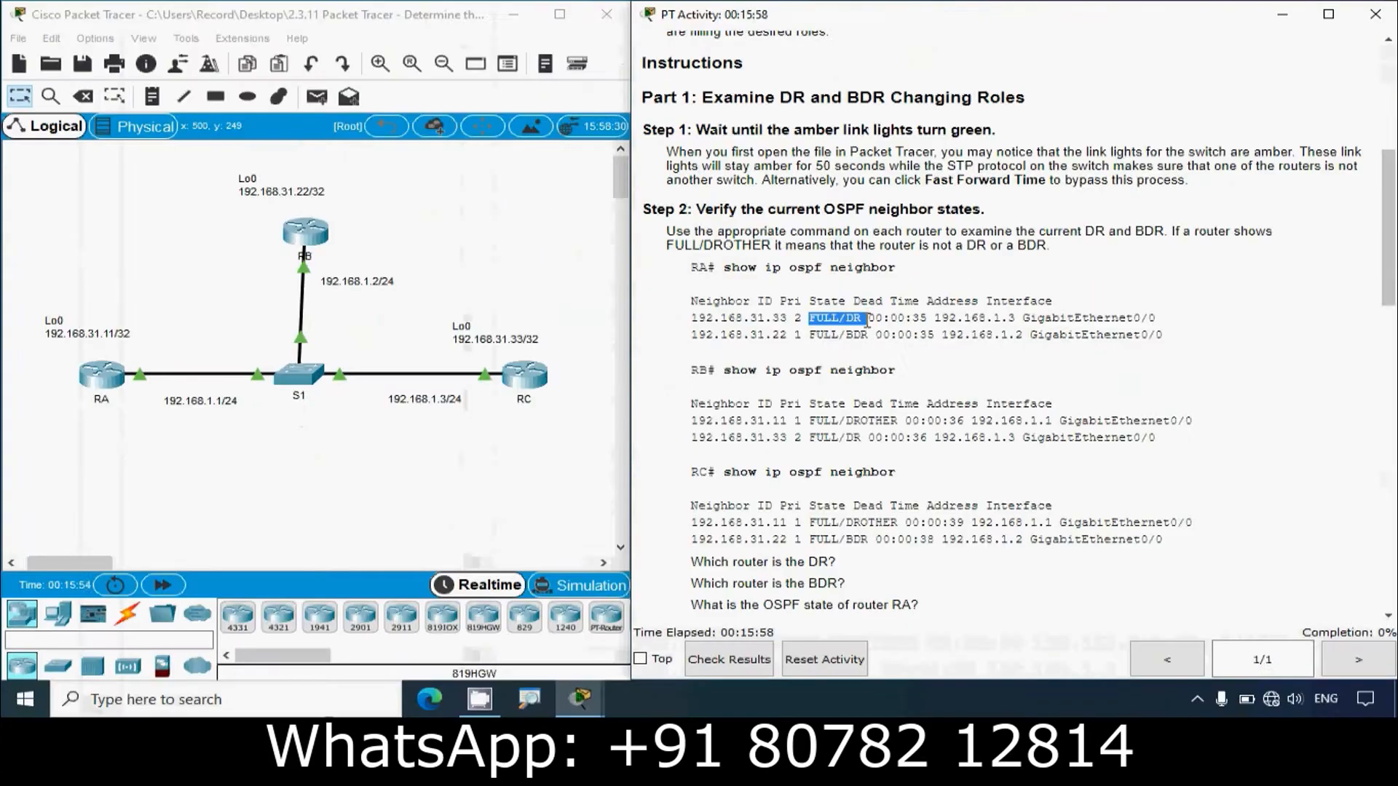
left_click(71, 585)
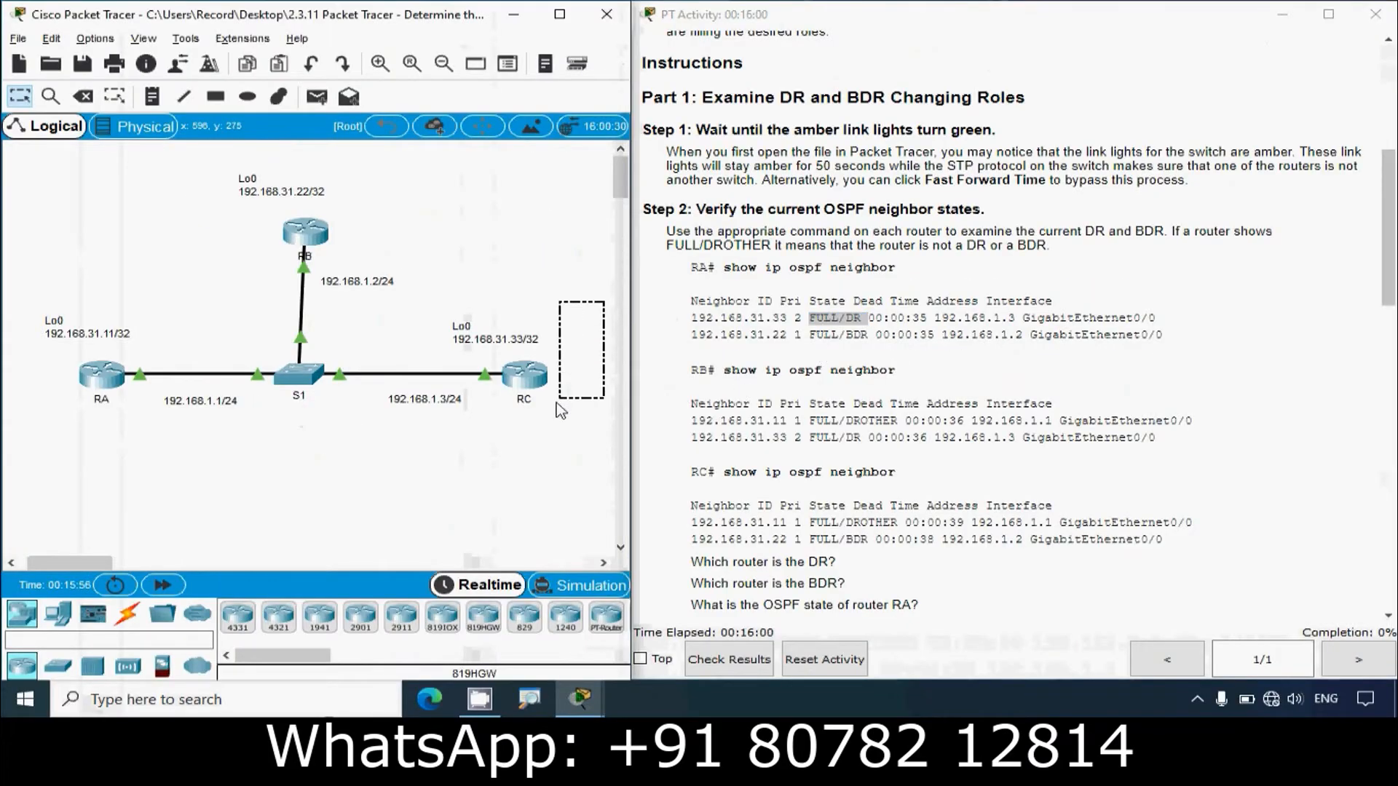
left_click(776, 355)
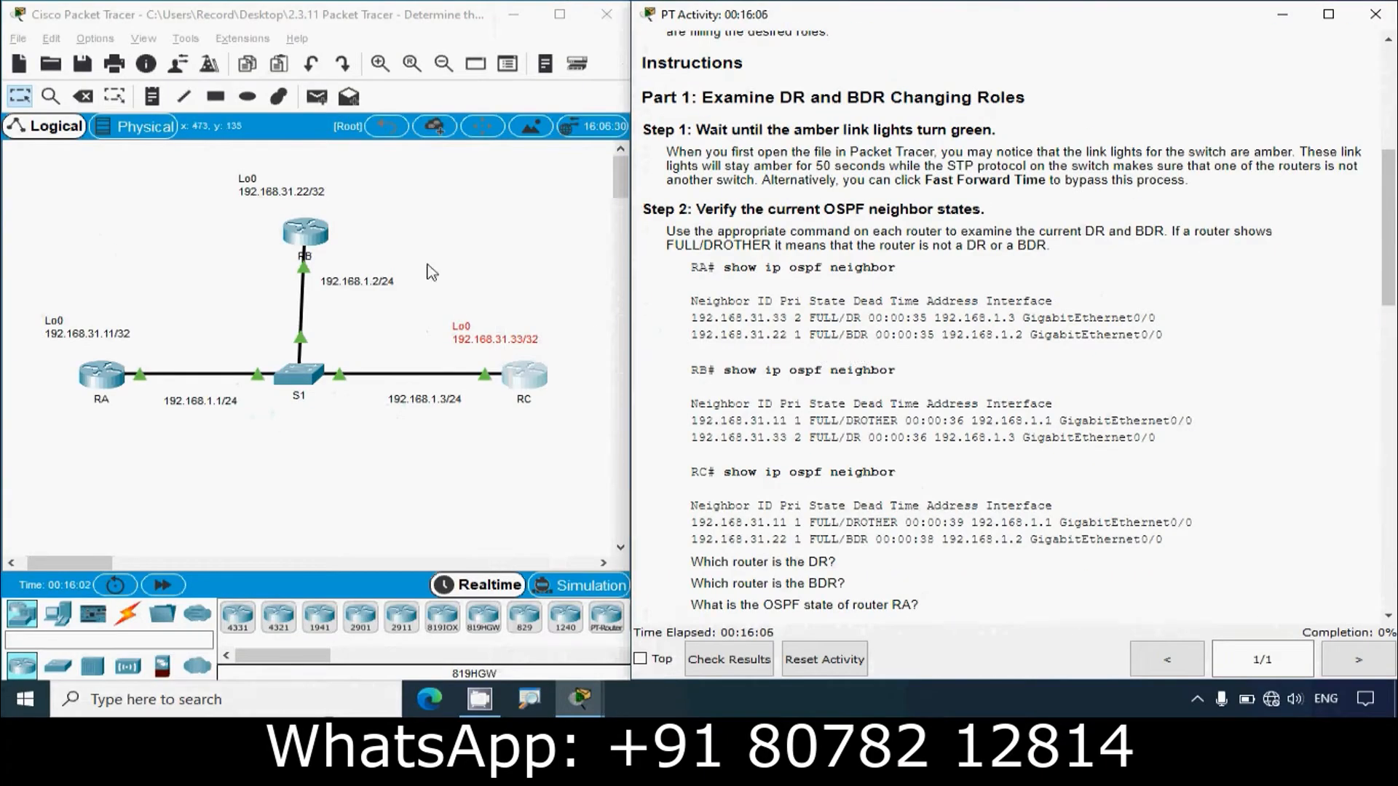
left_click_drag(170, 156, 421, 270)
left_click(742, 349)
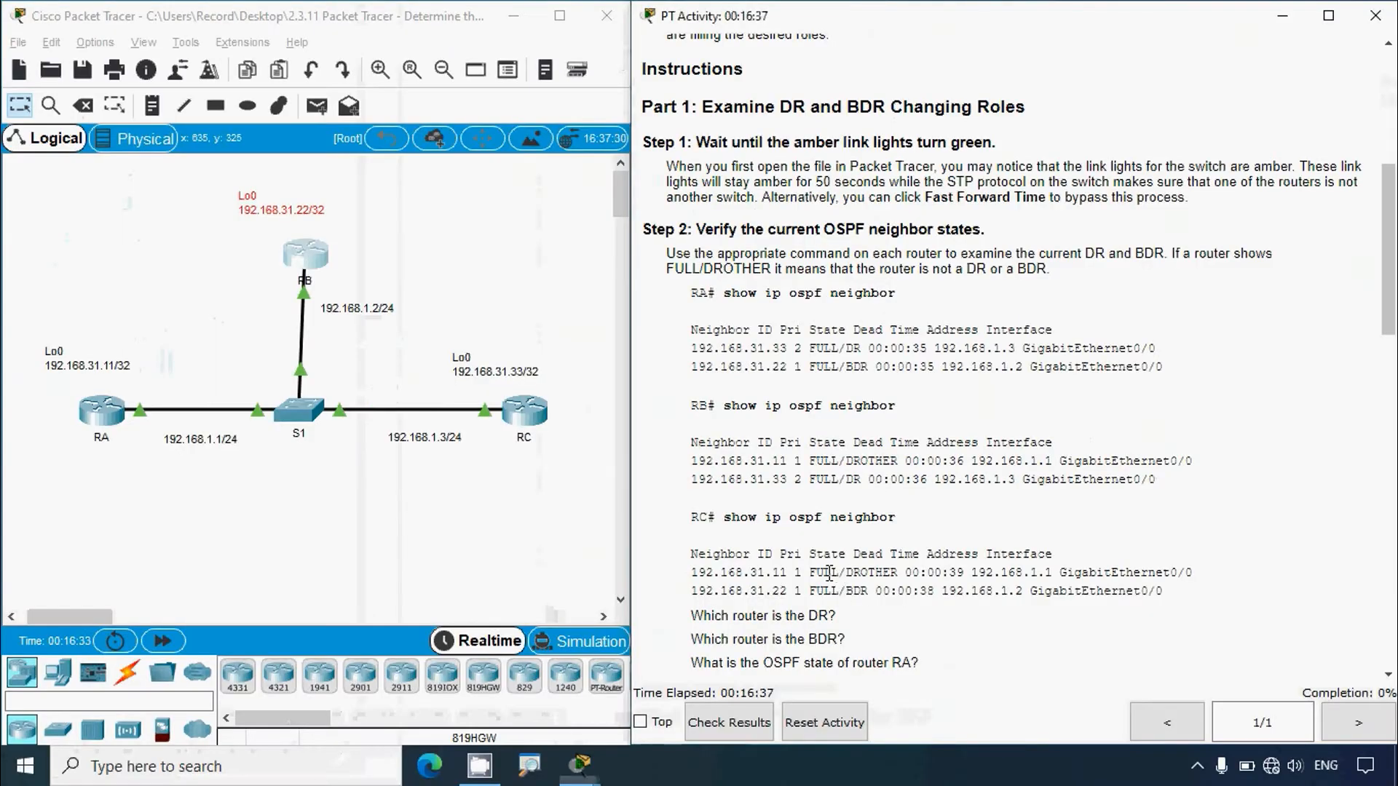
Read the DR, BDR and RA state questions and compare RC's sample neighbor output with the routers in the topology
scroll(796, 497, "down", 5)
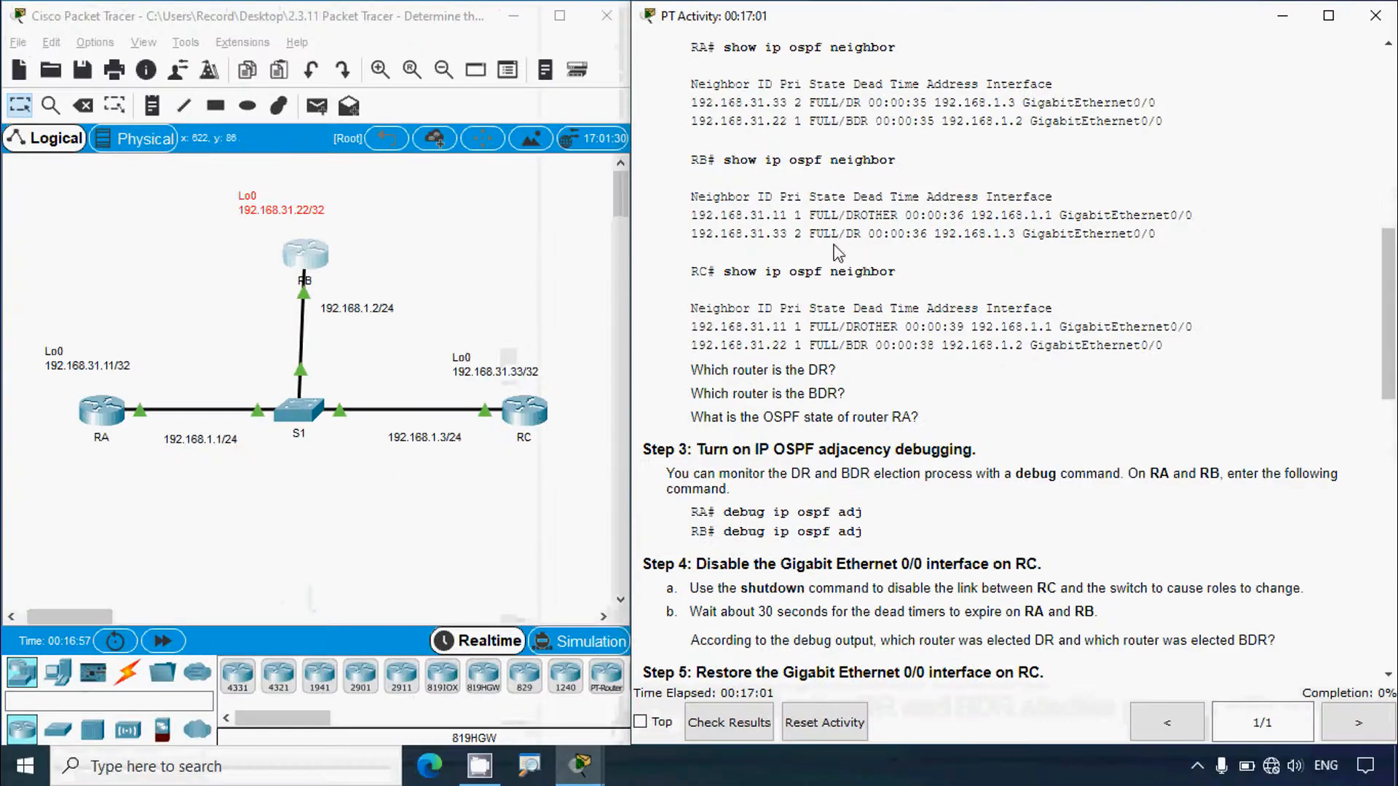
left_click(565, 443)
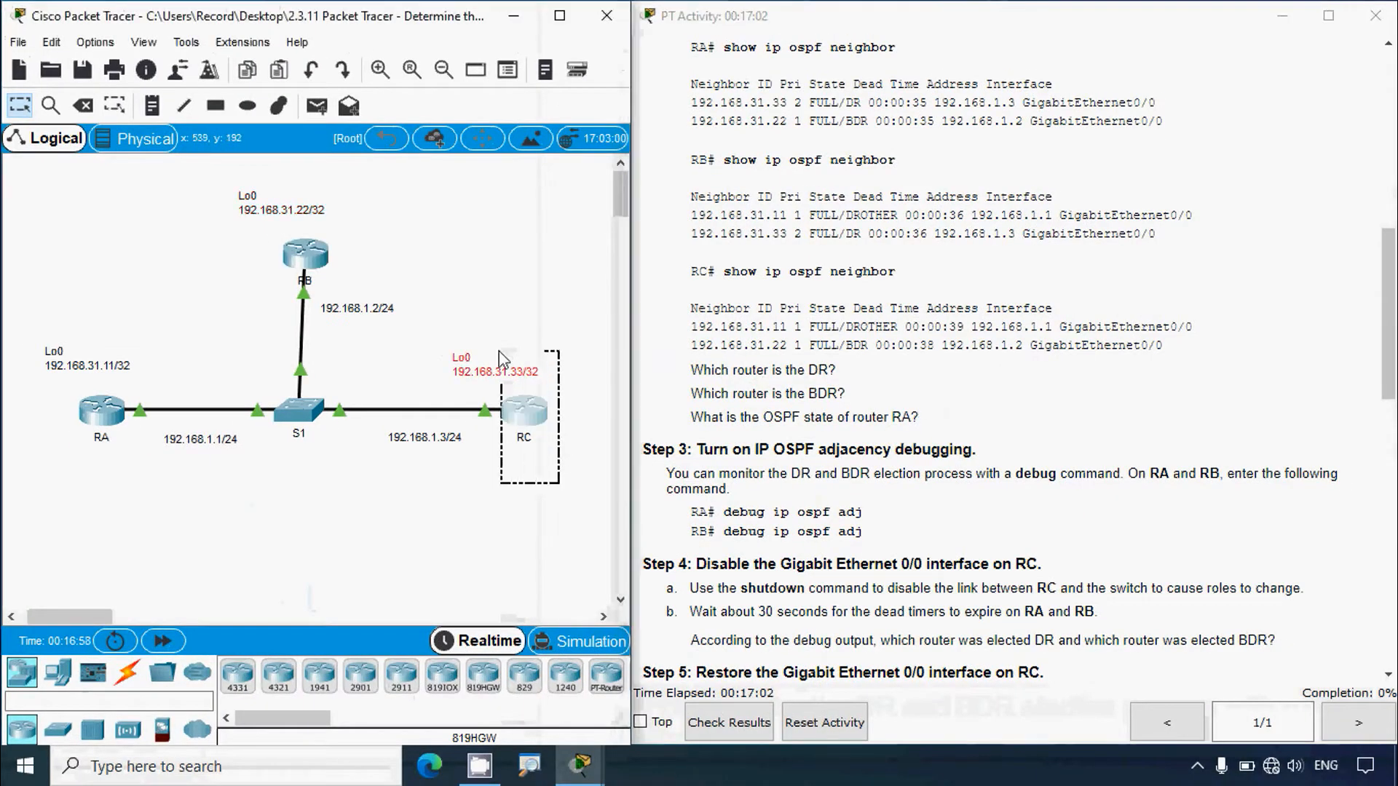
left_click_drag(500, 351, 499, 350)
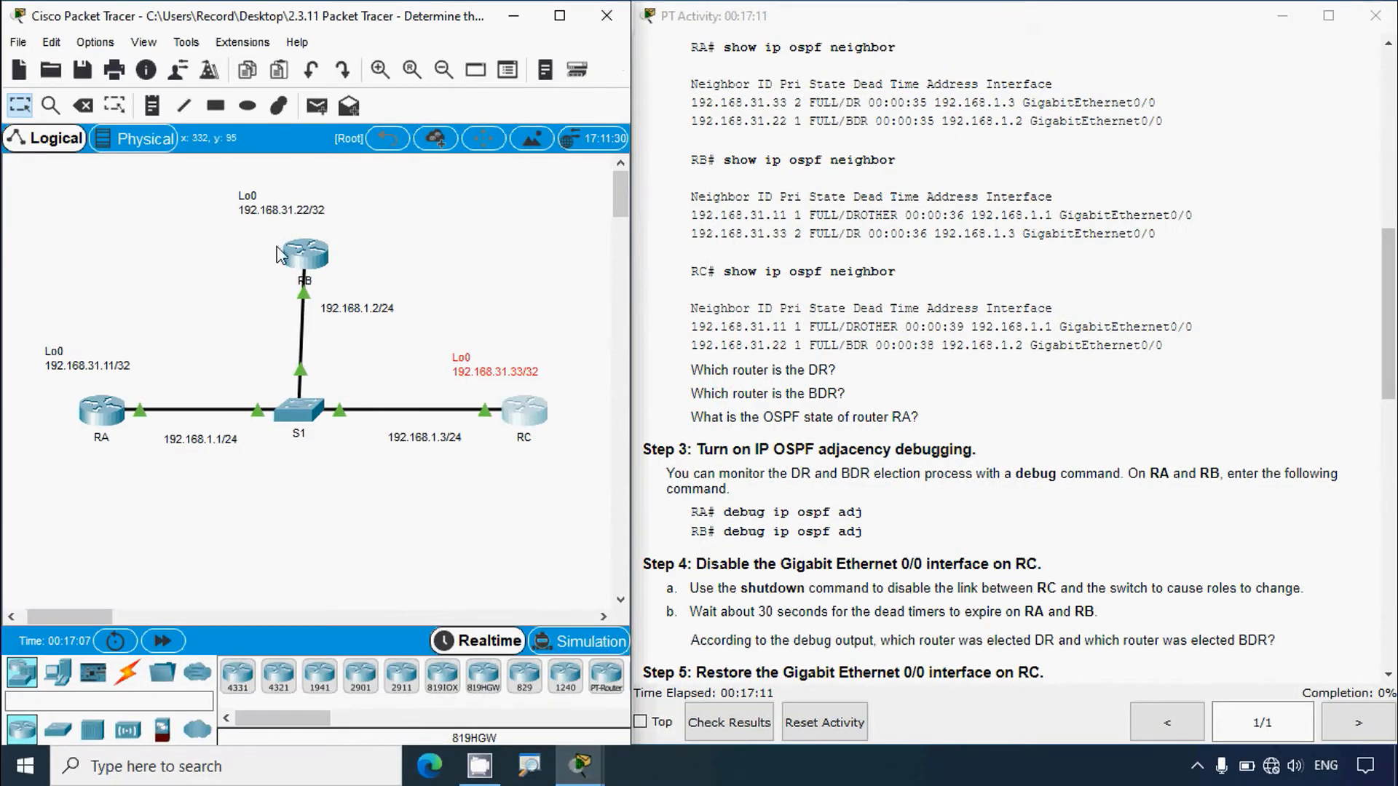
left_click_drag(214, 183, 416, 295)
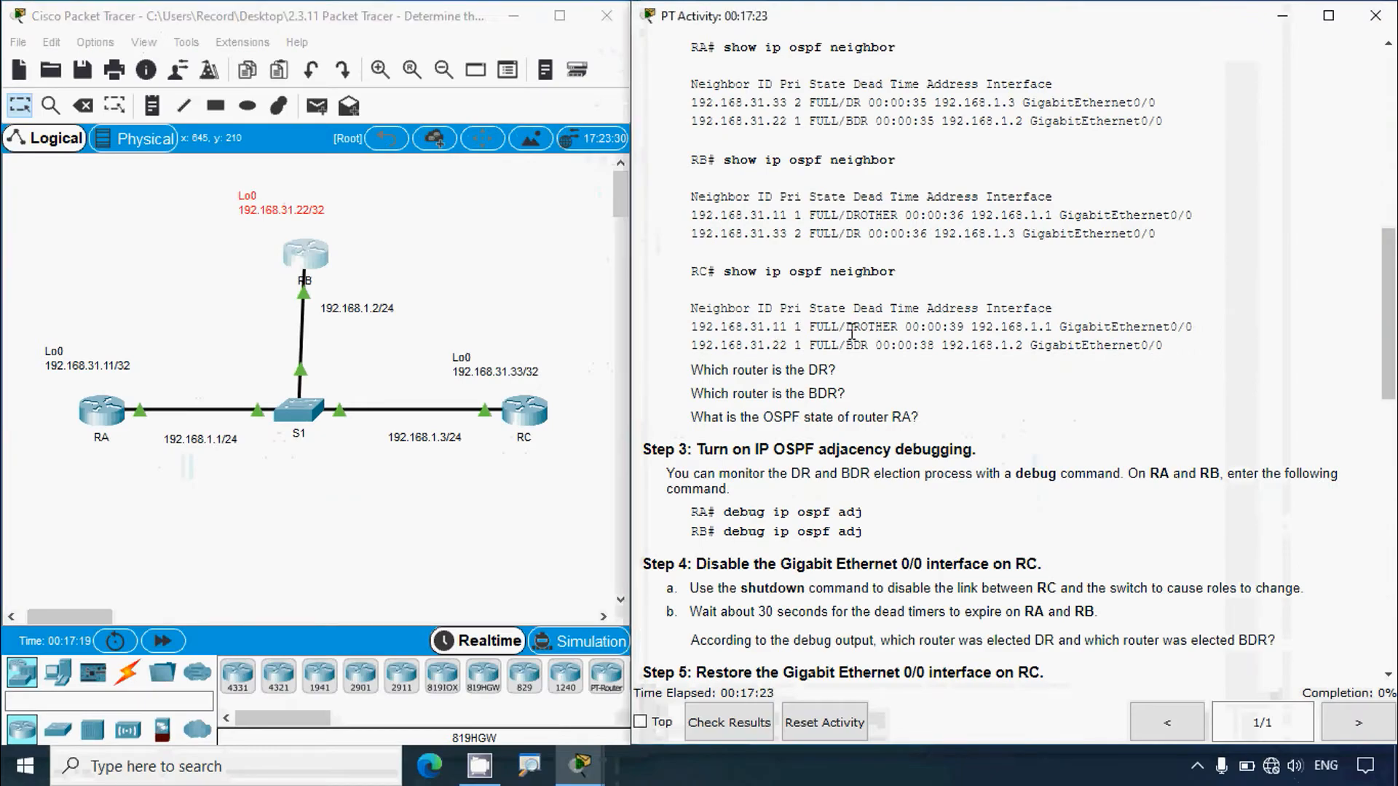
double_click(848, 329)
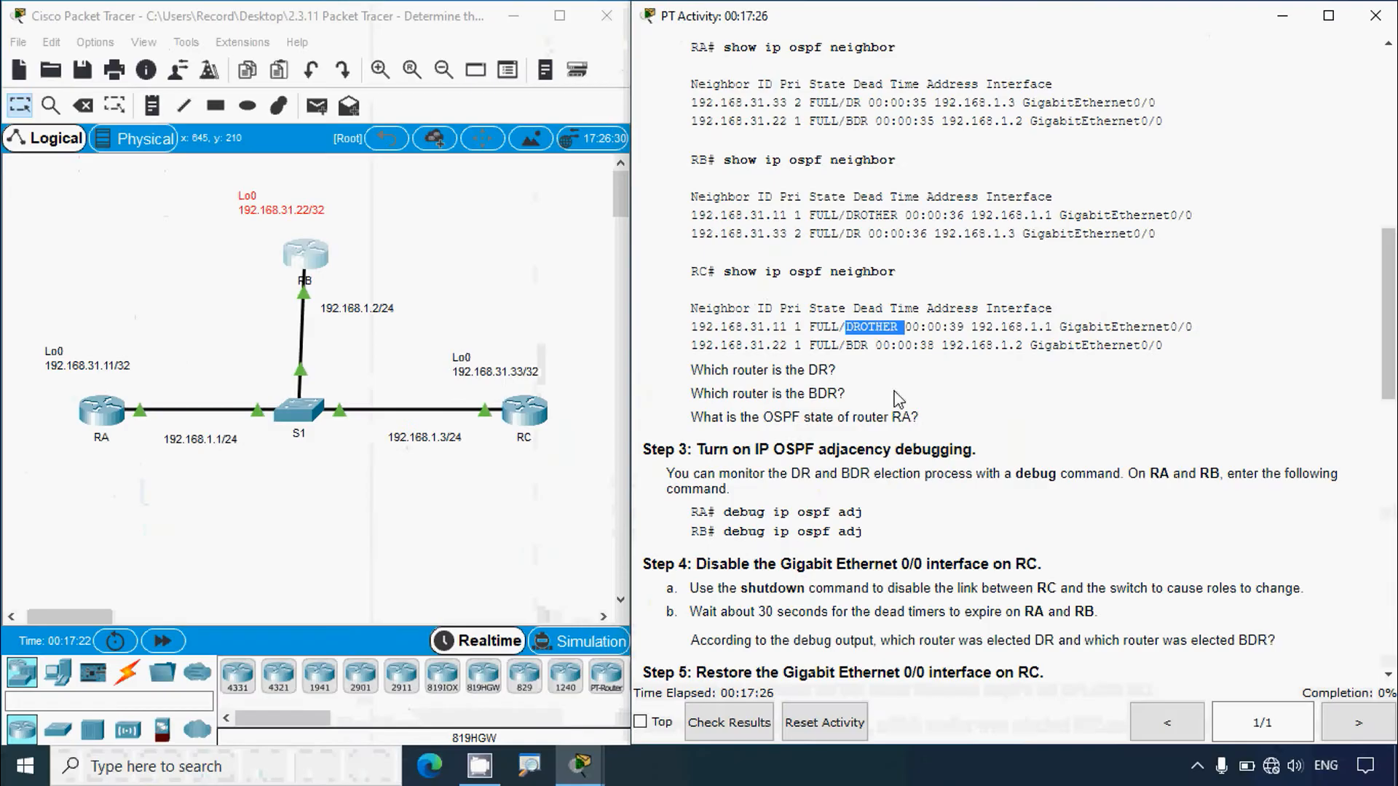
left_click(875, 514)
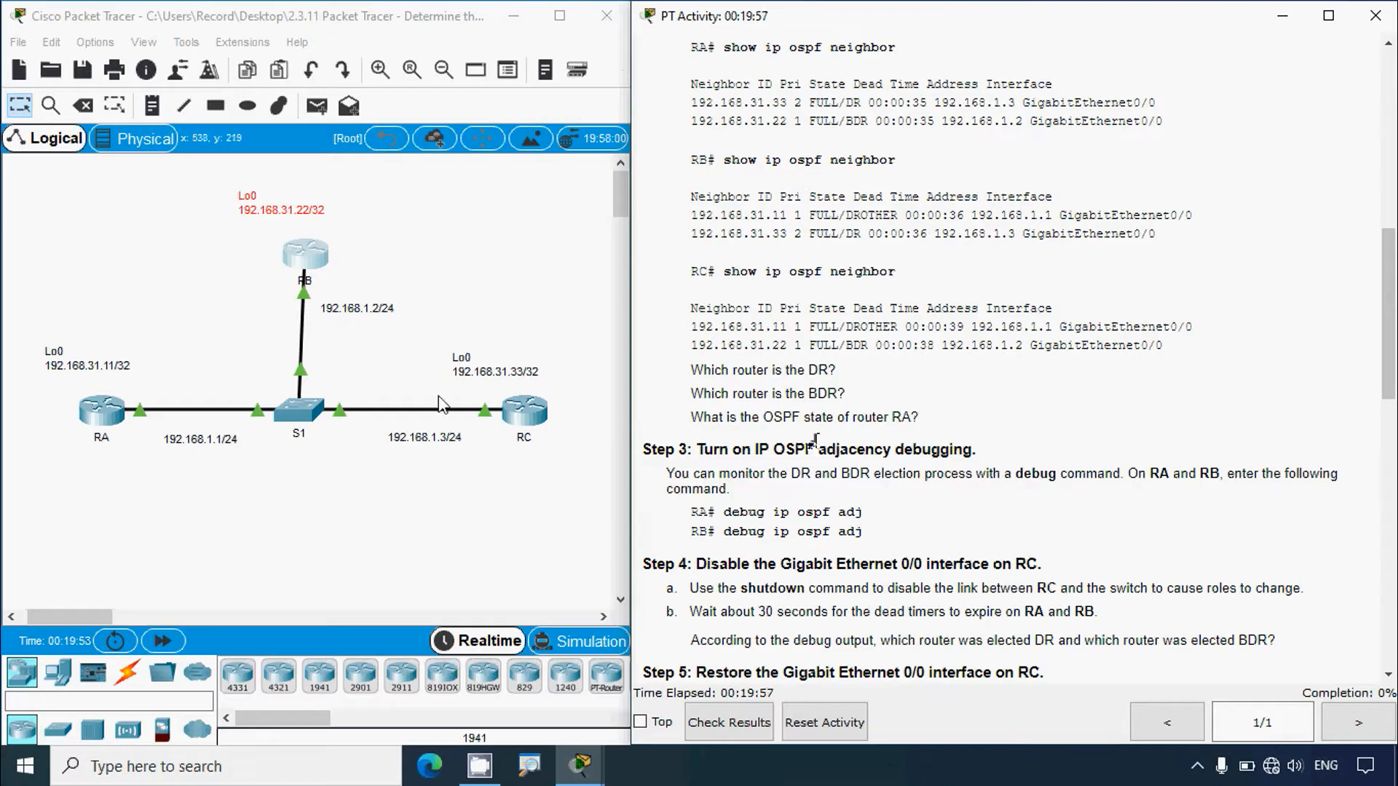
left_click(301, 466)
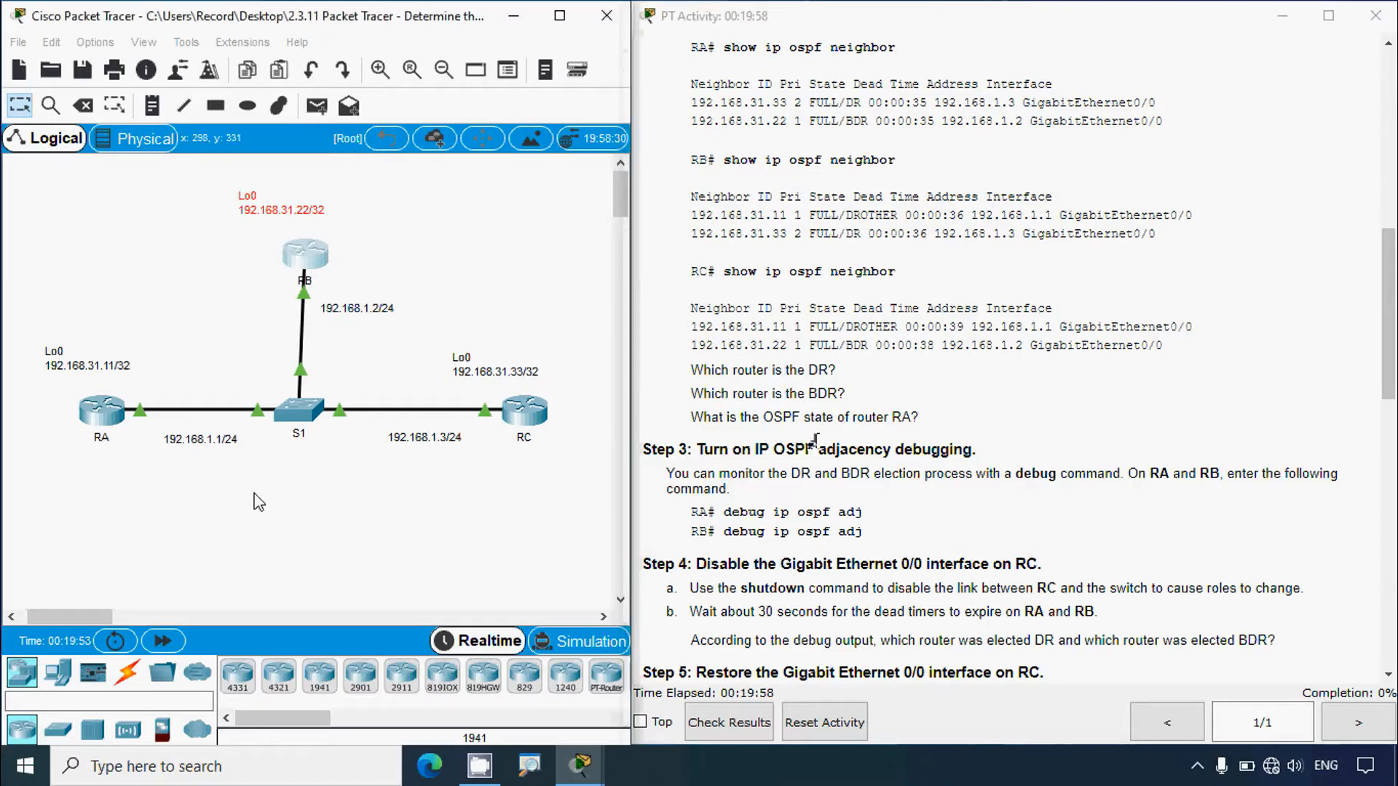
Open router RA's command line and enter privileged EXEC mode with en
left_click(101, 412)
left_click(570, 136)
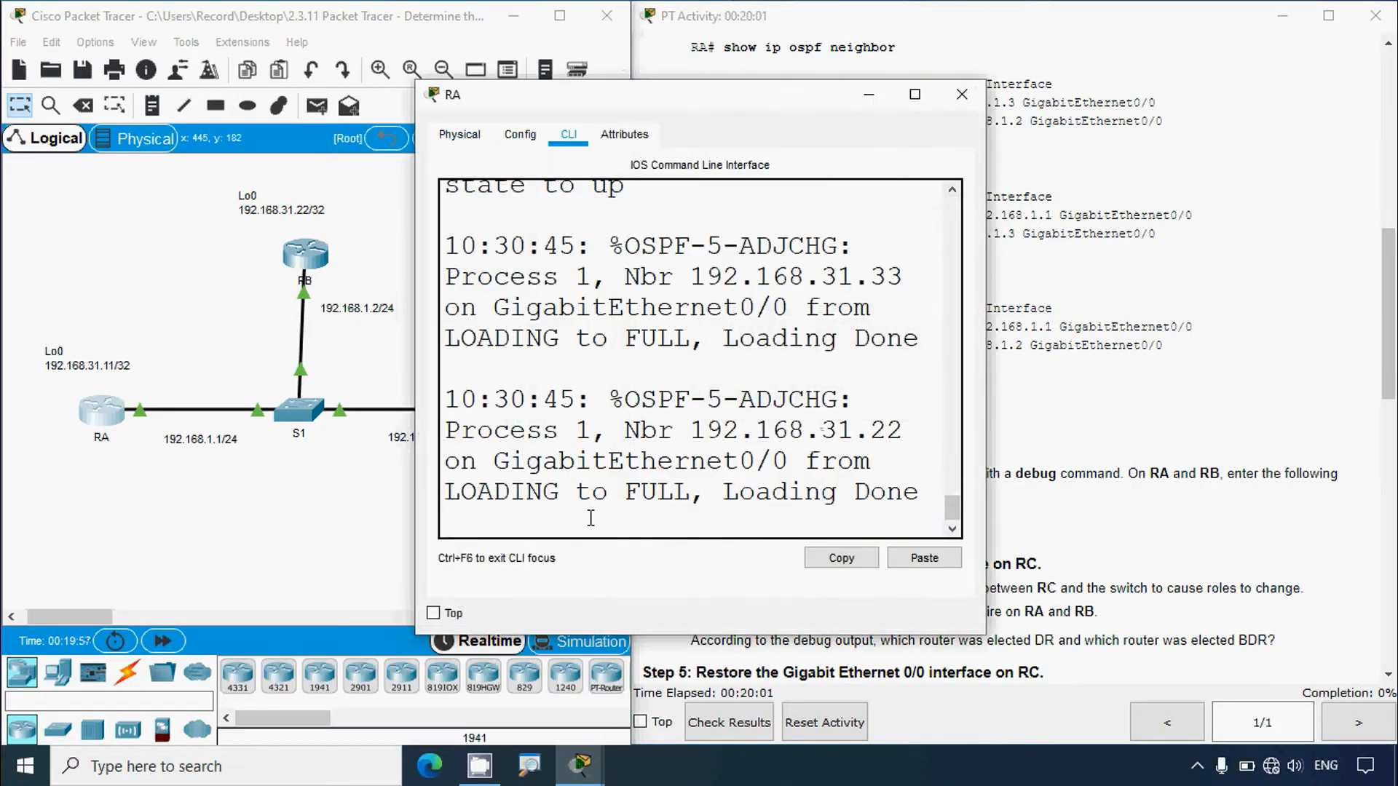
key("Return")
type("en")
key("Return")
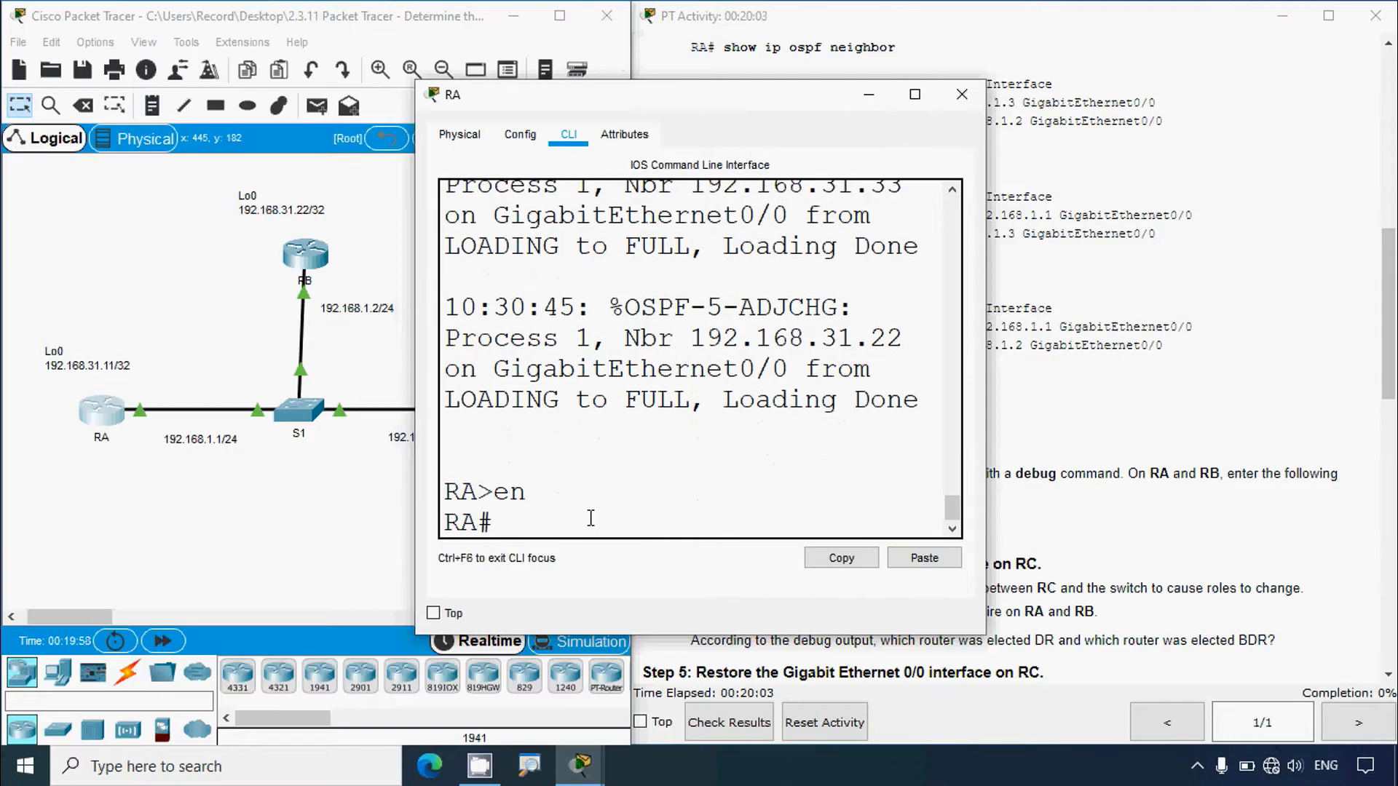
Run show ip ospf nei on RA and enlarge its window to fit the neighbor table
type("show ip ospf")
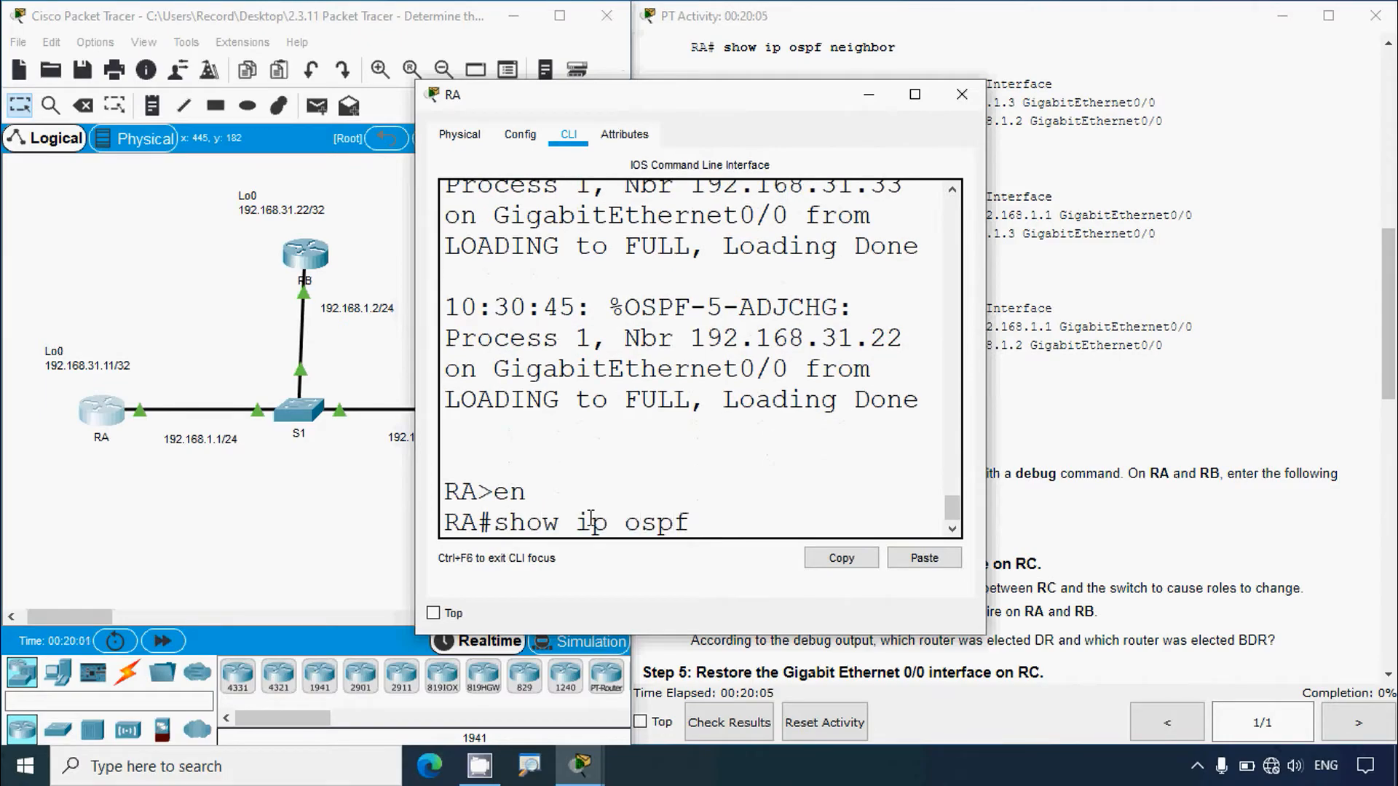
type(" nei")
left_click_drag(986, 320, 1278, 325)
key("Return")
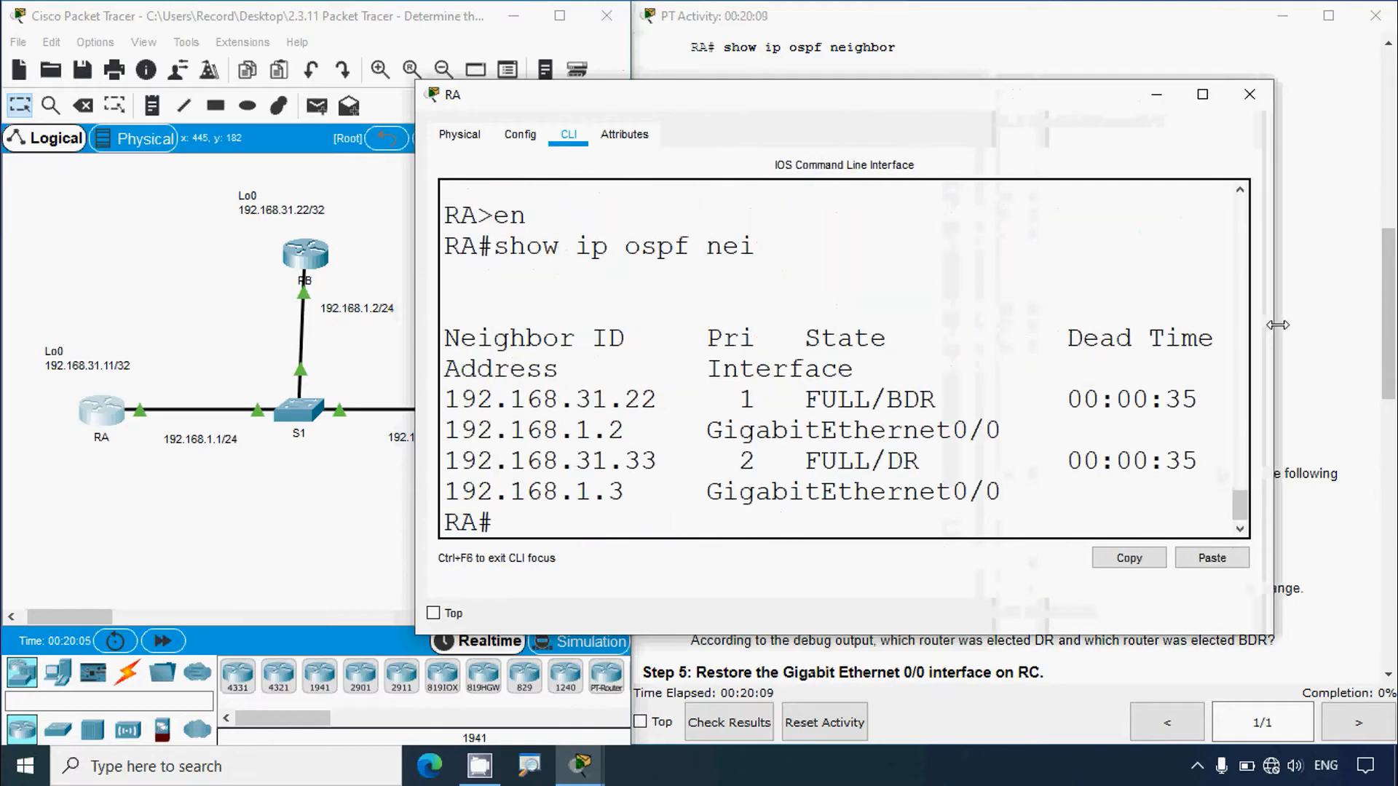
left_click(1204, 96)
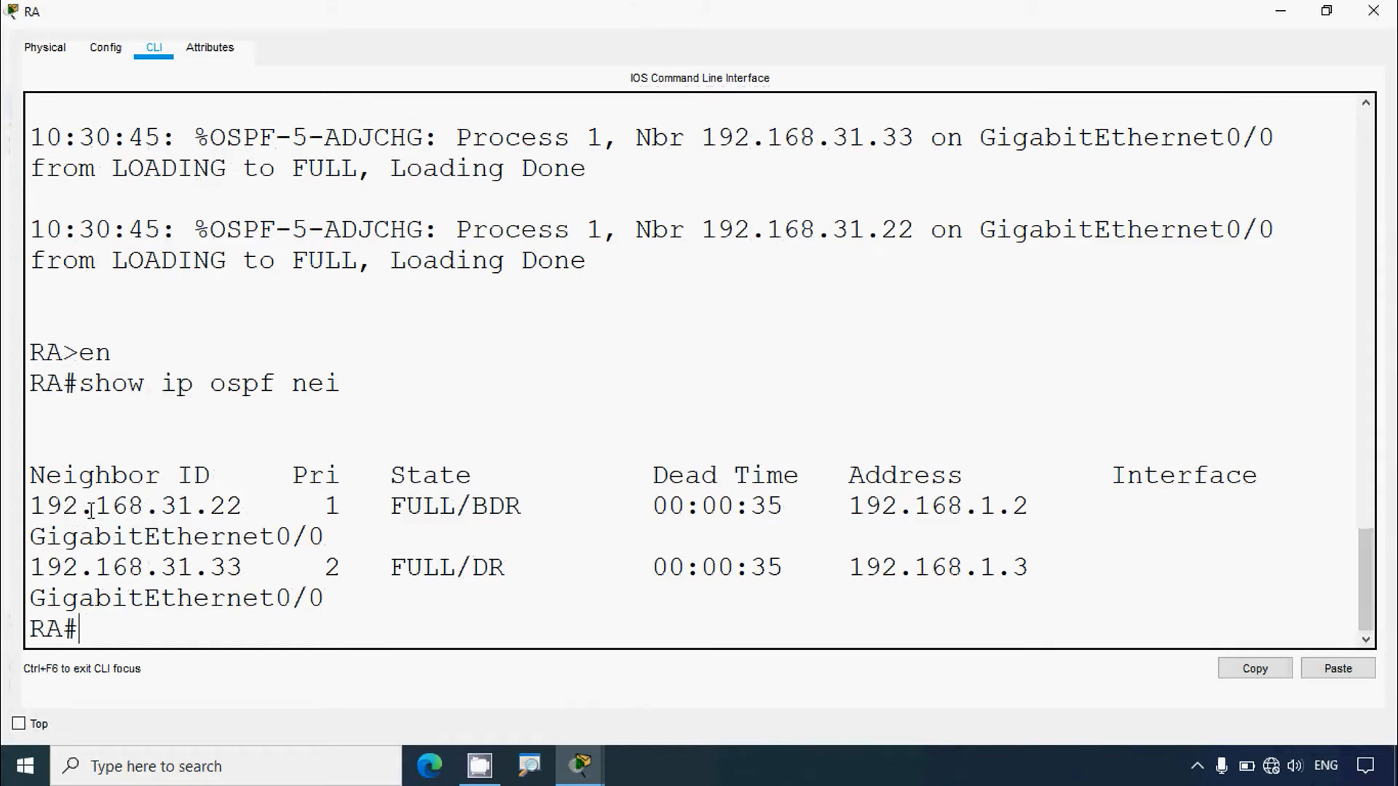
Examine the neighbor IDs and their OSPF states in RA's neighbor table, and return to the topology and instructions
left_click_drag(30, 505, 258, 508)
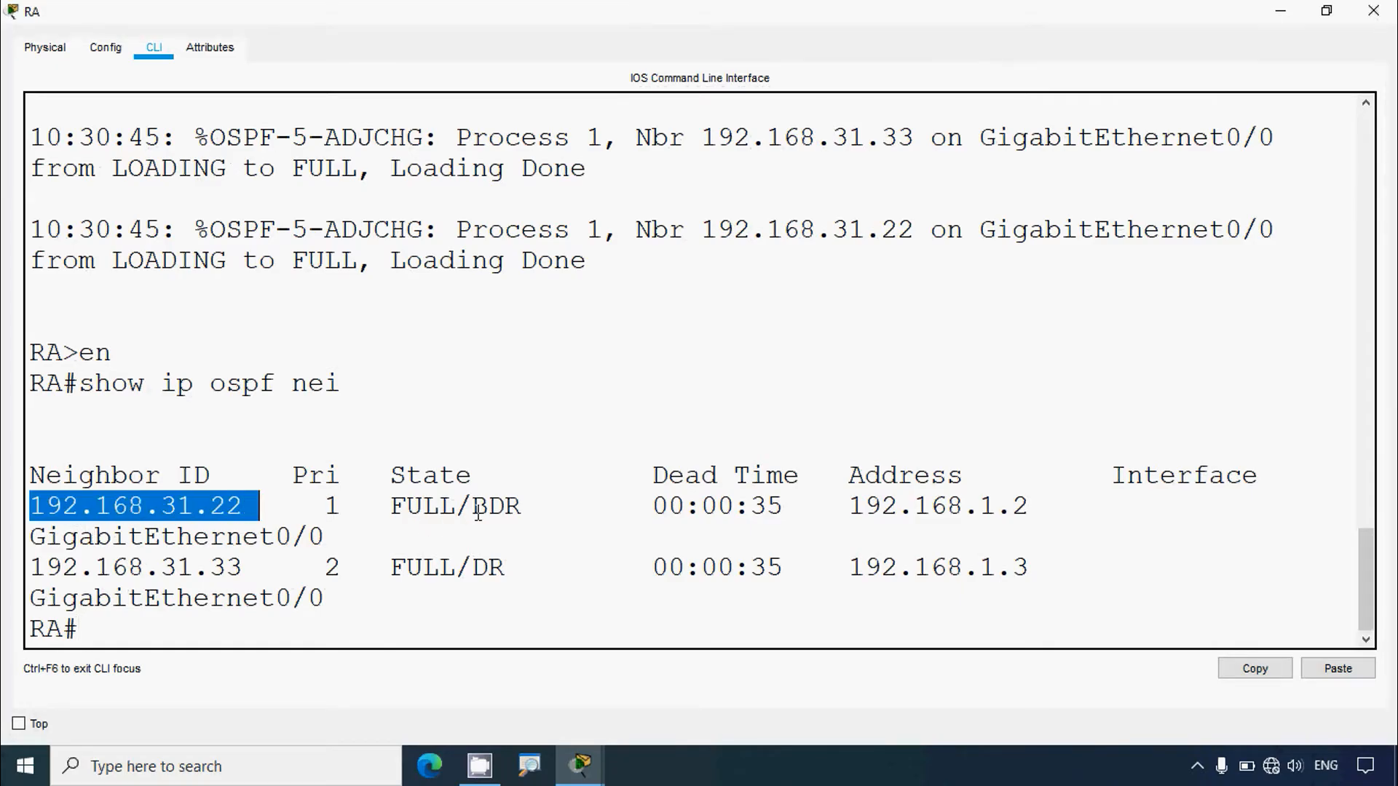
left_click_drag(457, 506, 539, 508)
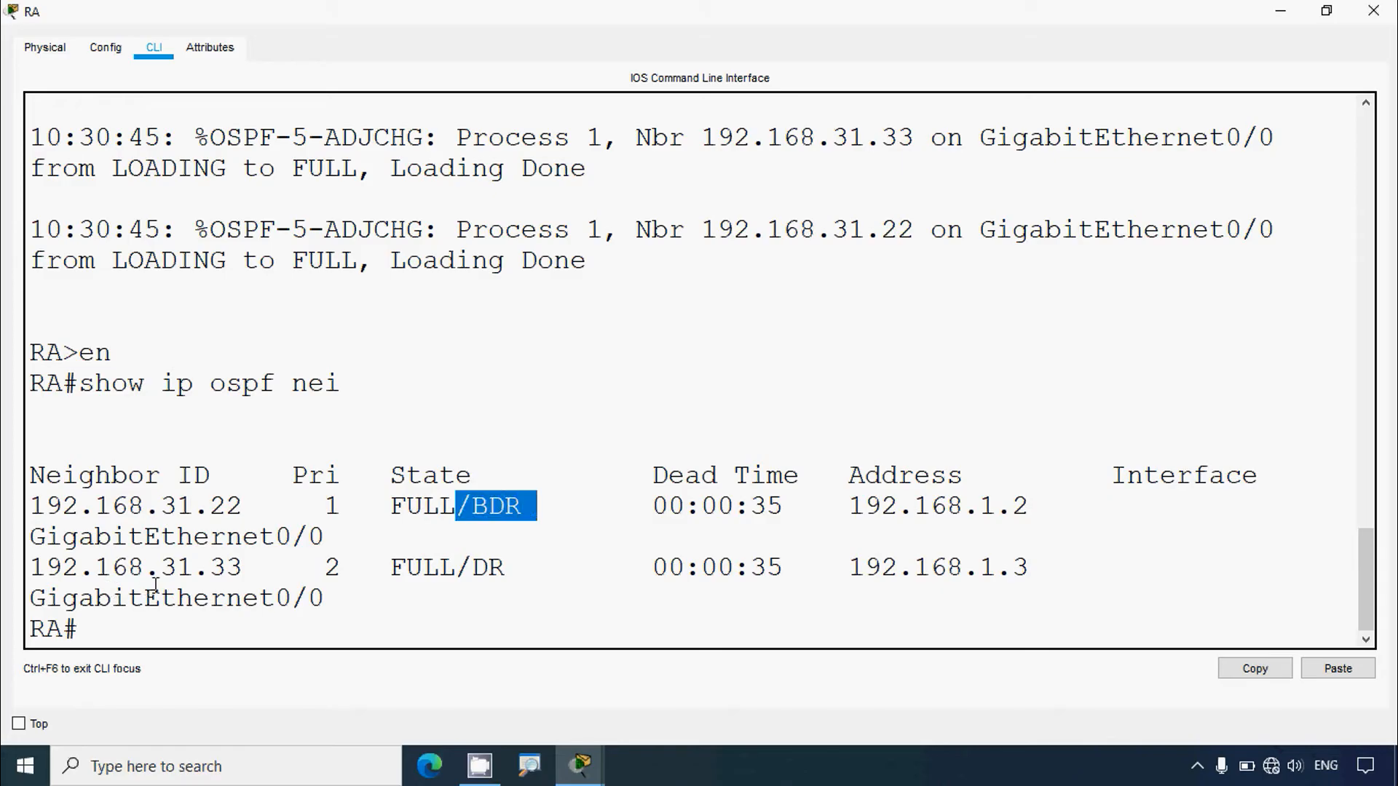
left_click_drag(160, 569, 319, 575)
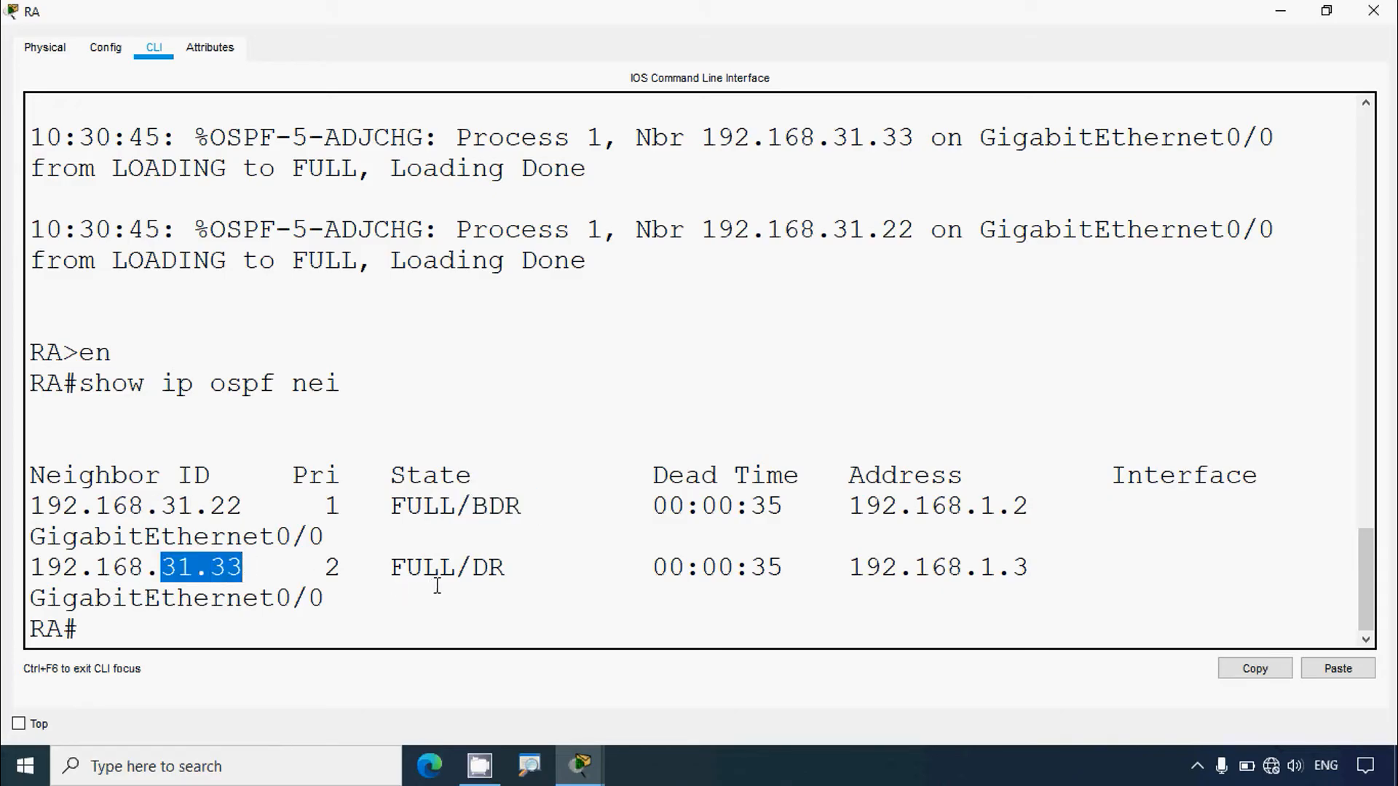
left_click_drag(472, 568, 507, 568)
left_click(540, 567)
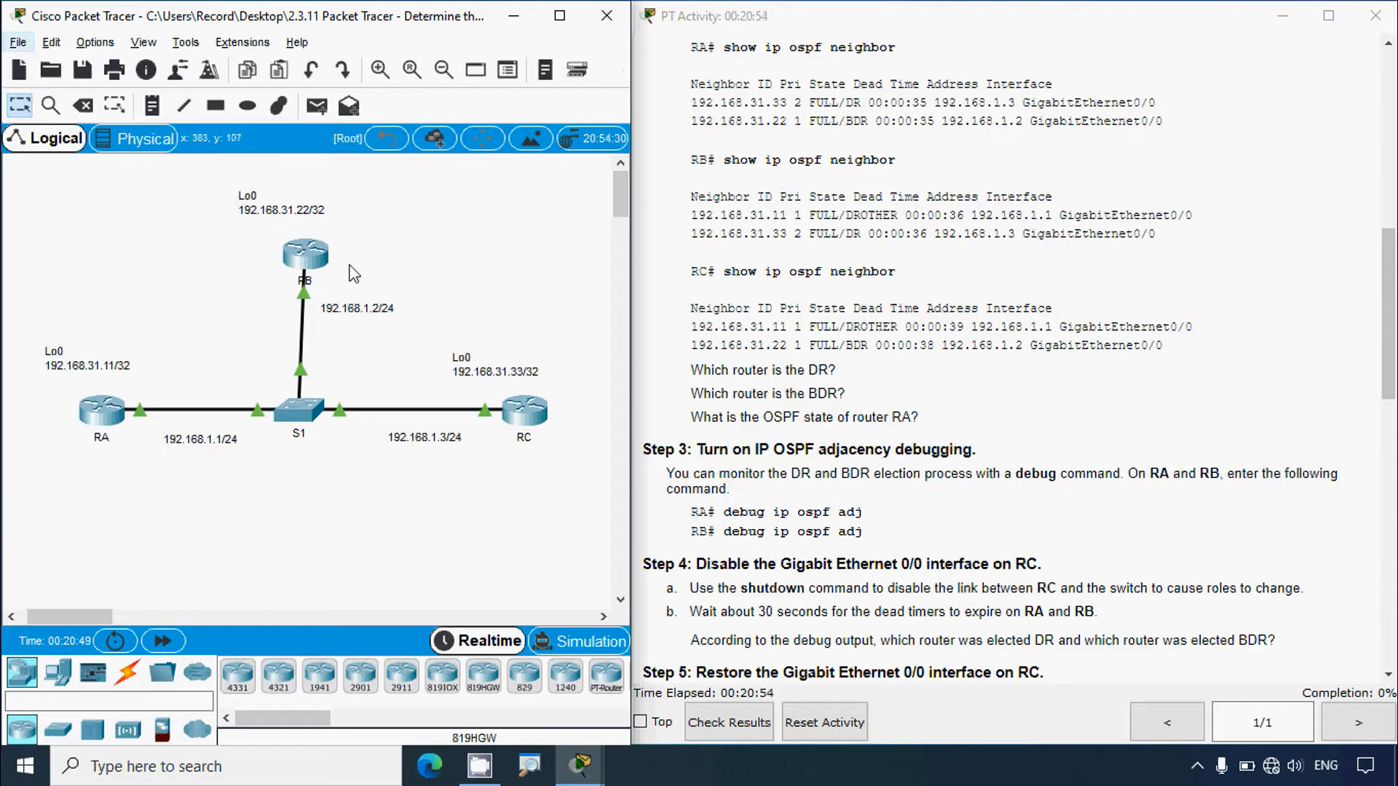
left_click(783, 451)
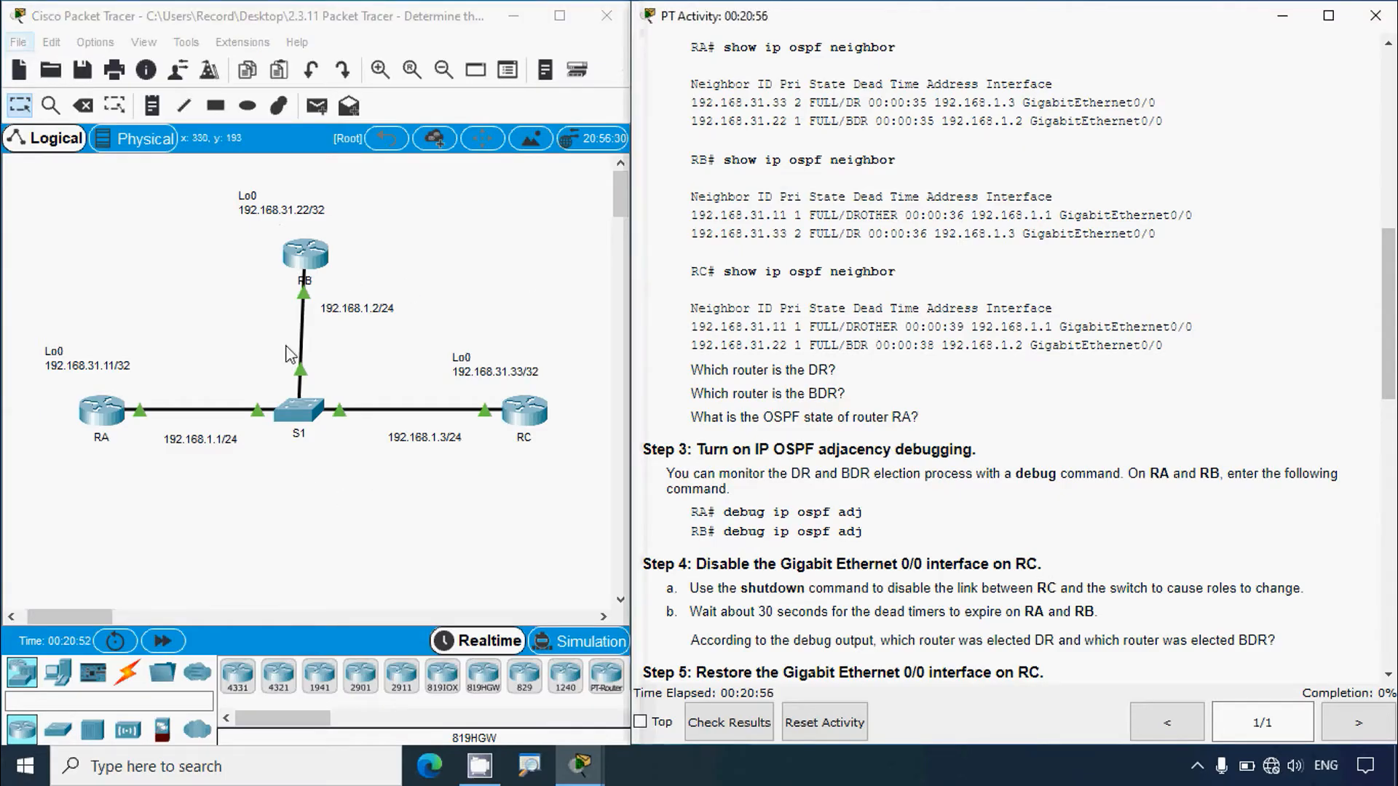
Open router RB's command line, widen its window and enter privileged EXEC mode with enable
left_click(306, 255)
left_click(569, 136)
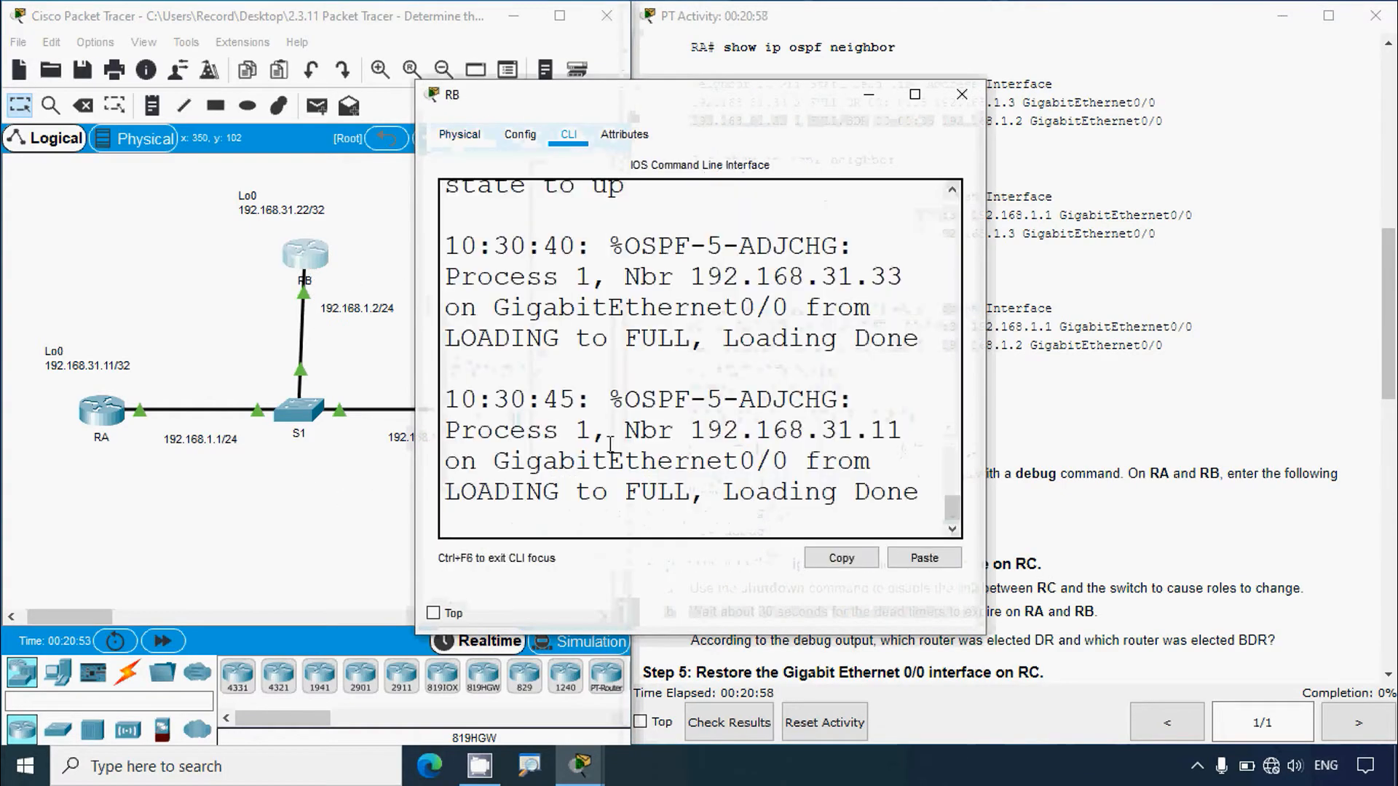
key("Return")
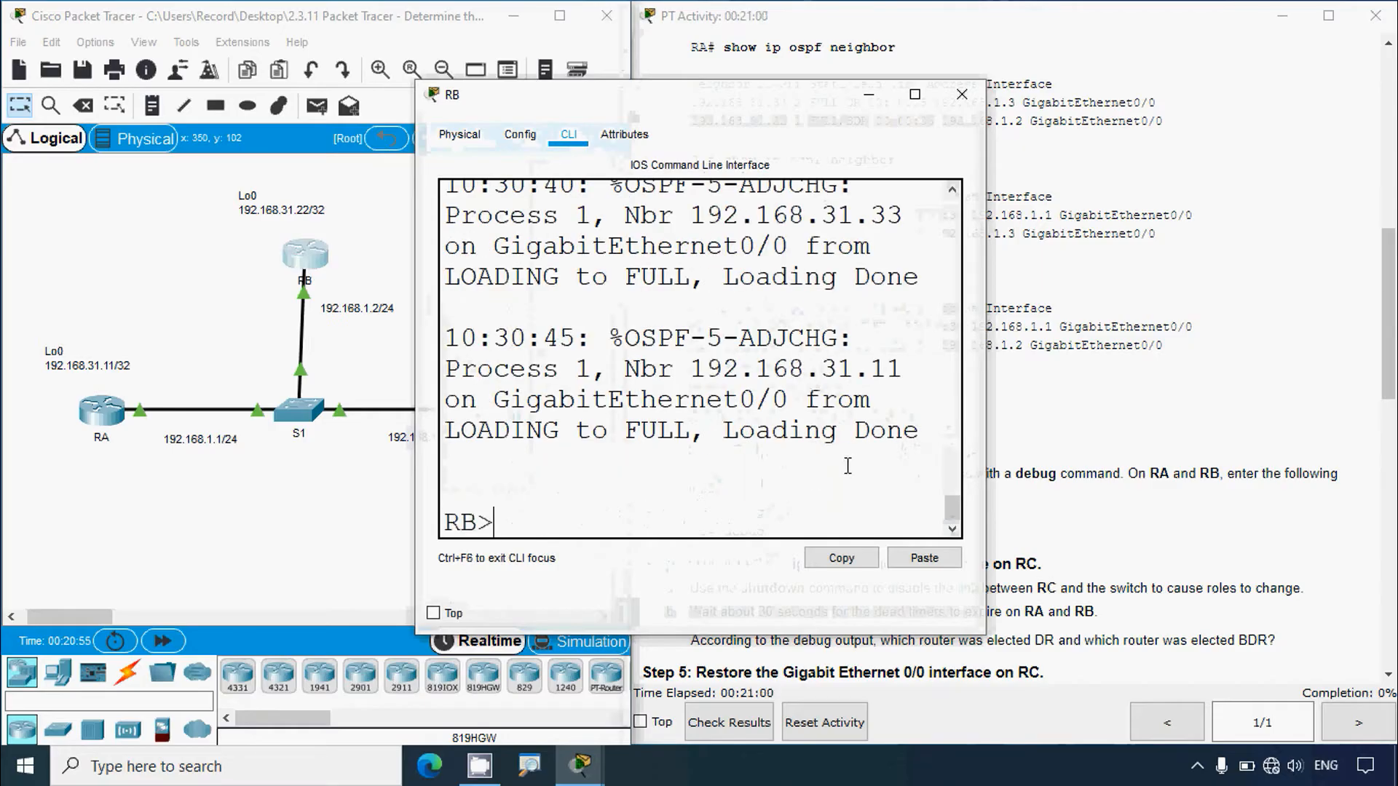
left_click_drag(985, 386, 1297, 386)
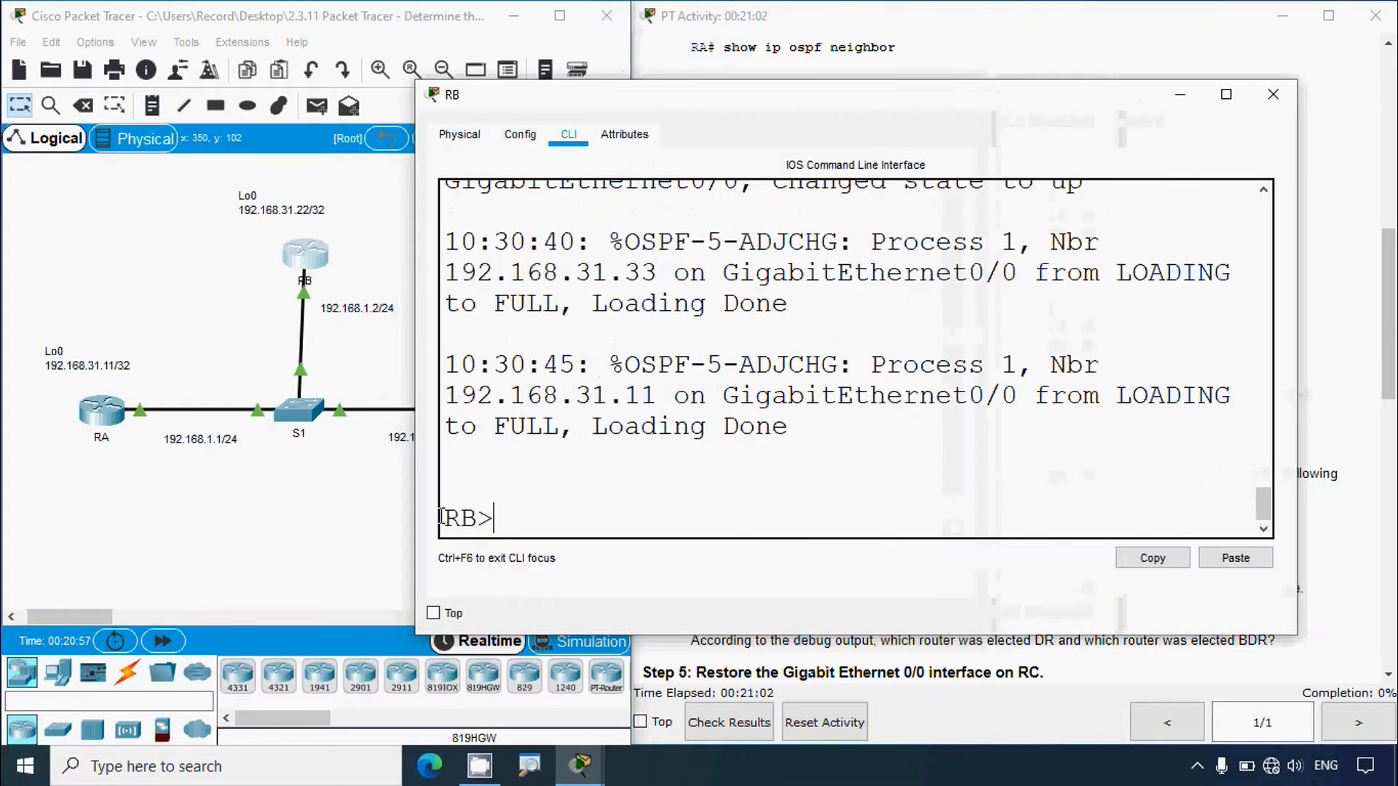
type("enabl")
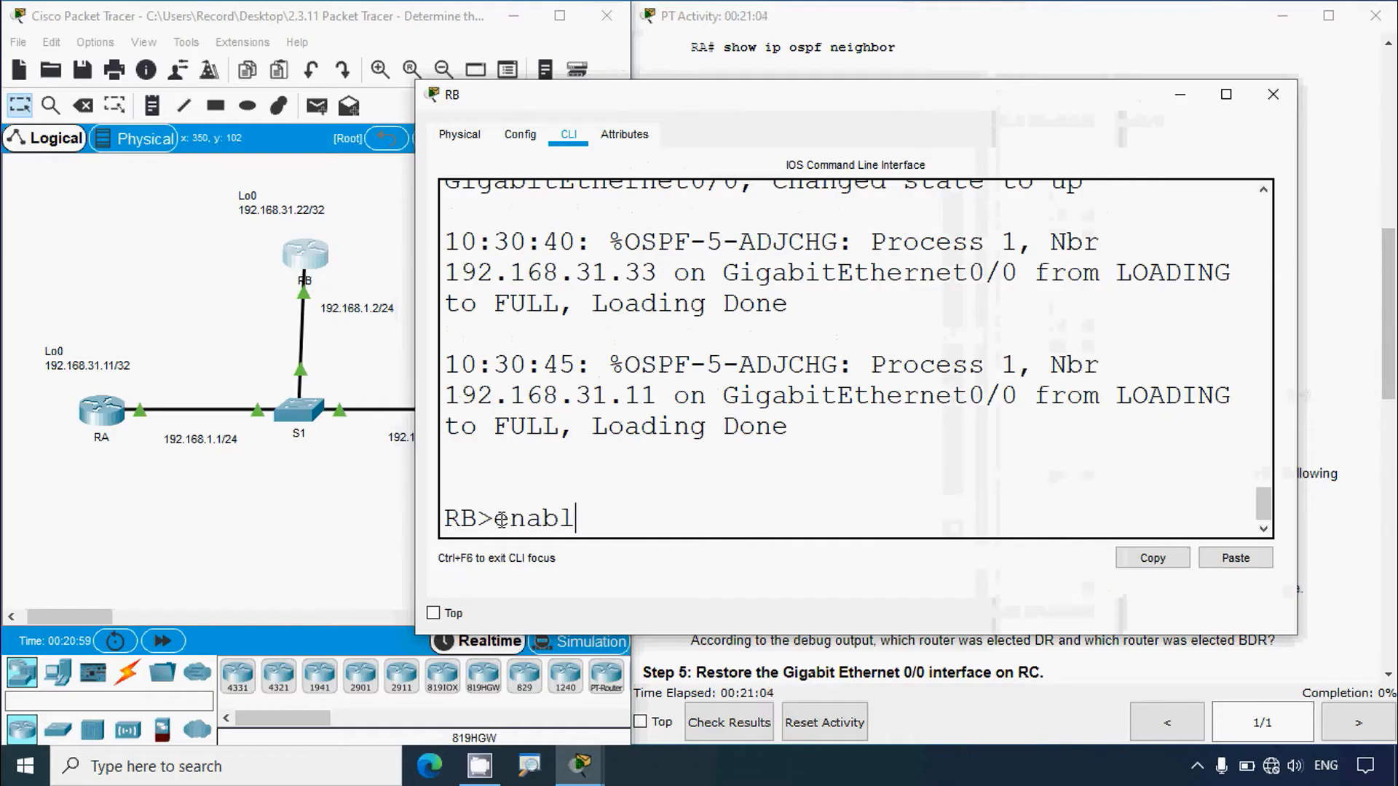
type("e")
key("Return")
Run show ip ospf nei on RB and widen its window further to fit the neighbor table
type("show ip ospf ")
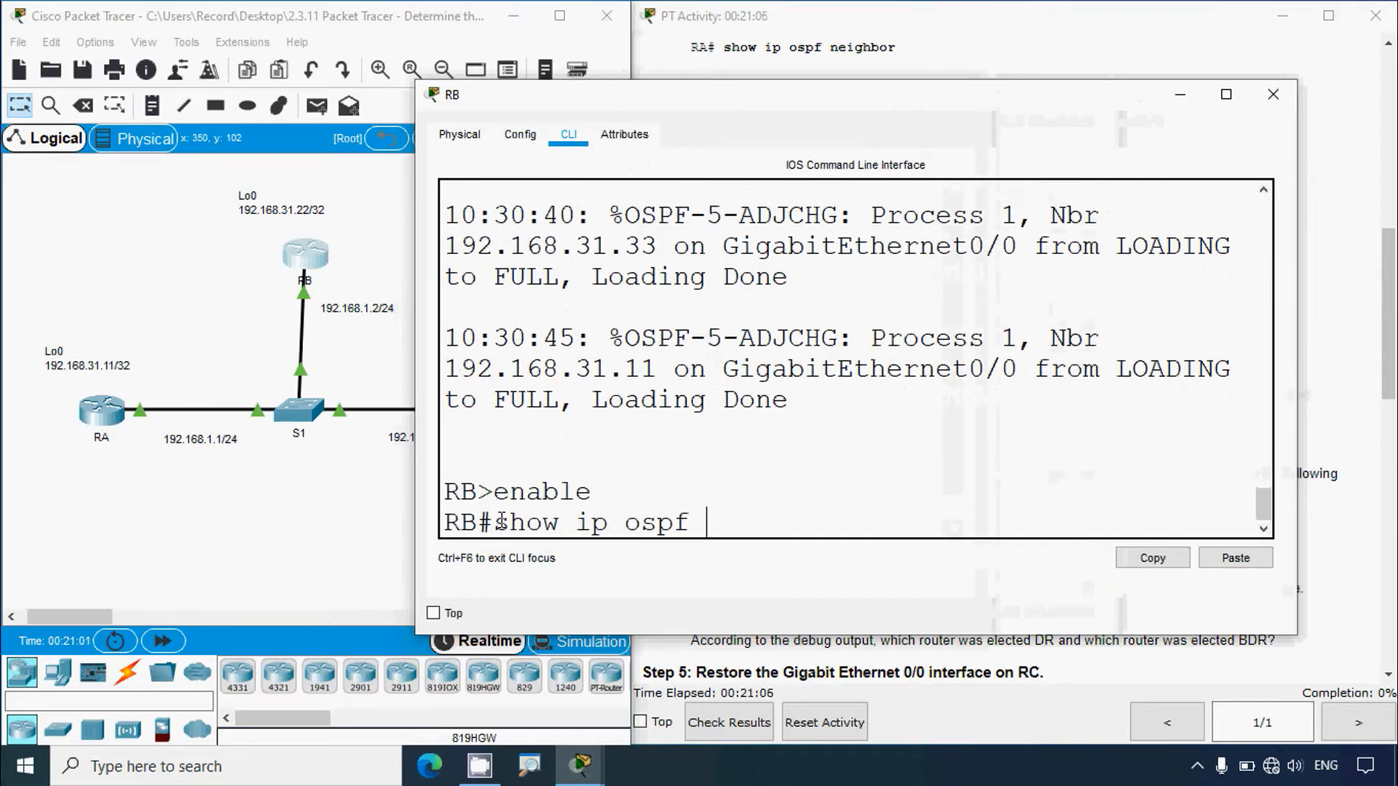
type("nei")
key("Return")
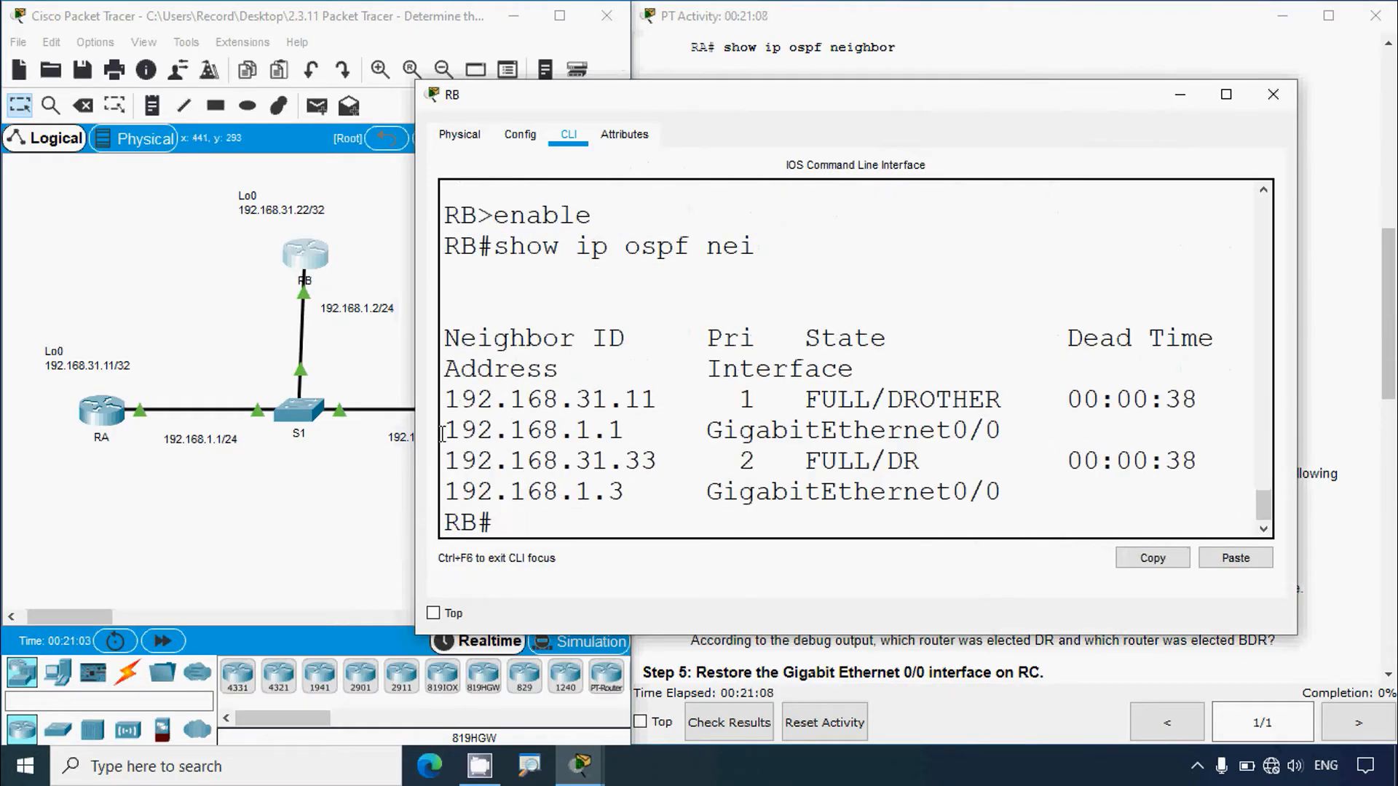
left_click_drag(417, 442, 190, 444)
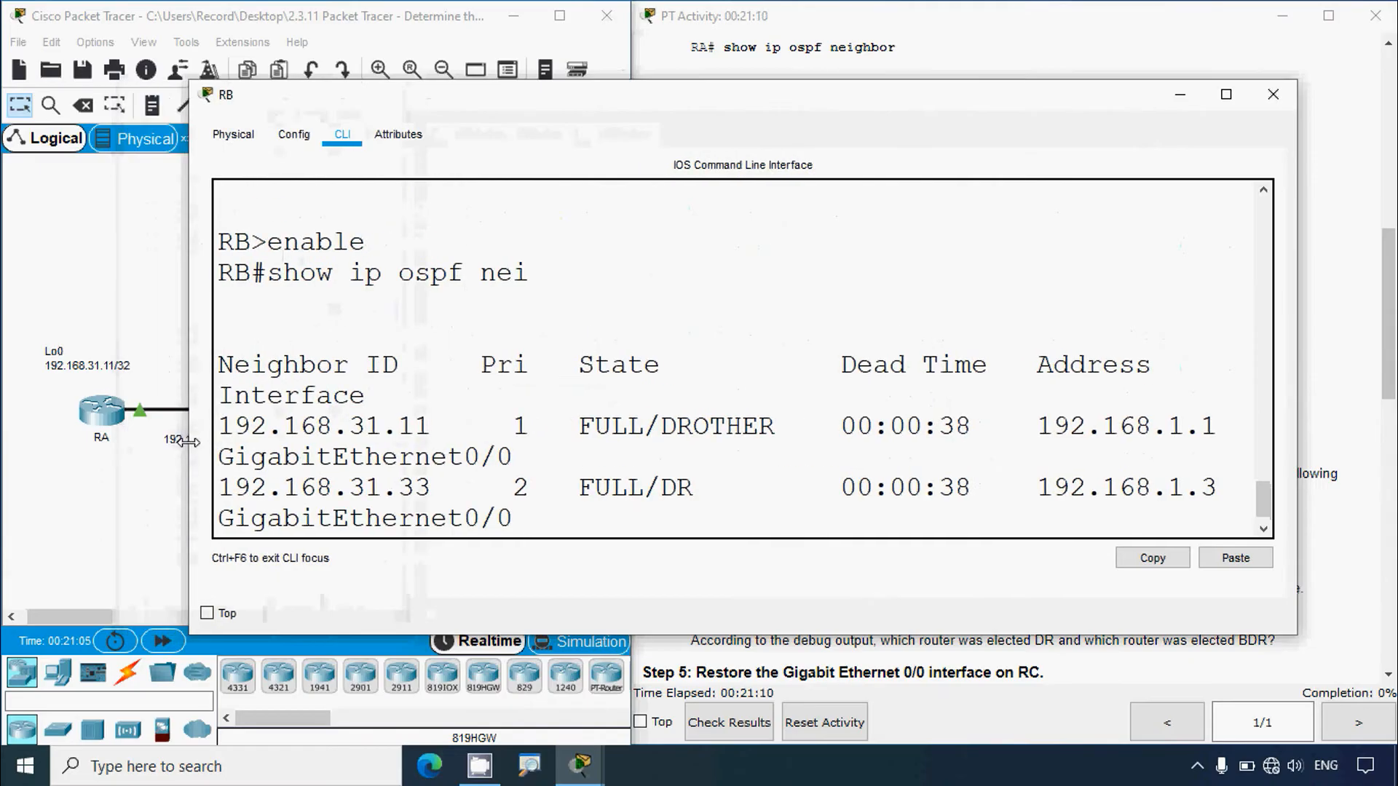
Examine both neighbor IDs and their OSPF states in RB's neighbor table, and close the router's window
left_click_drag(282, 430, 434, 430)
left_click_drag(299, 488, 464, 488)
left_click_drag(403, 98, 438, 44)
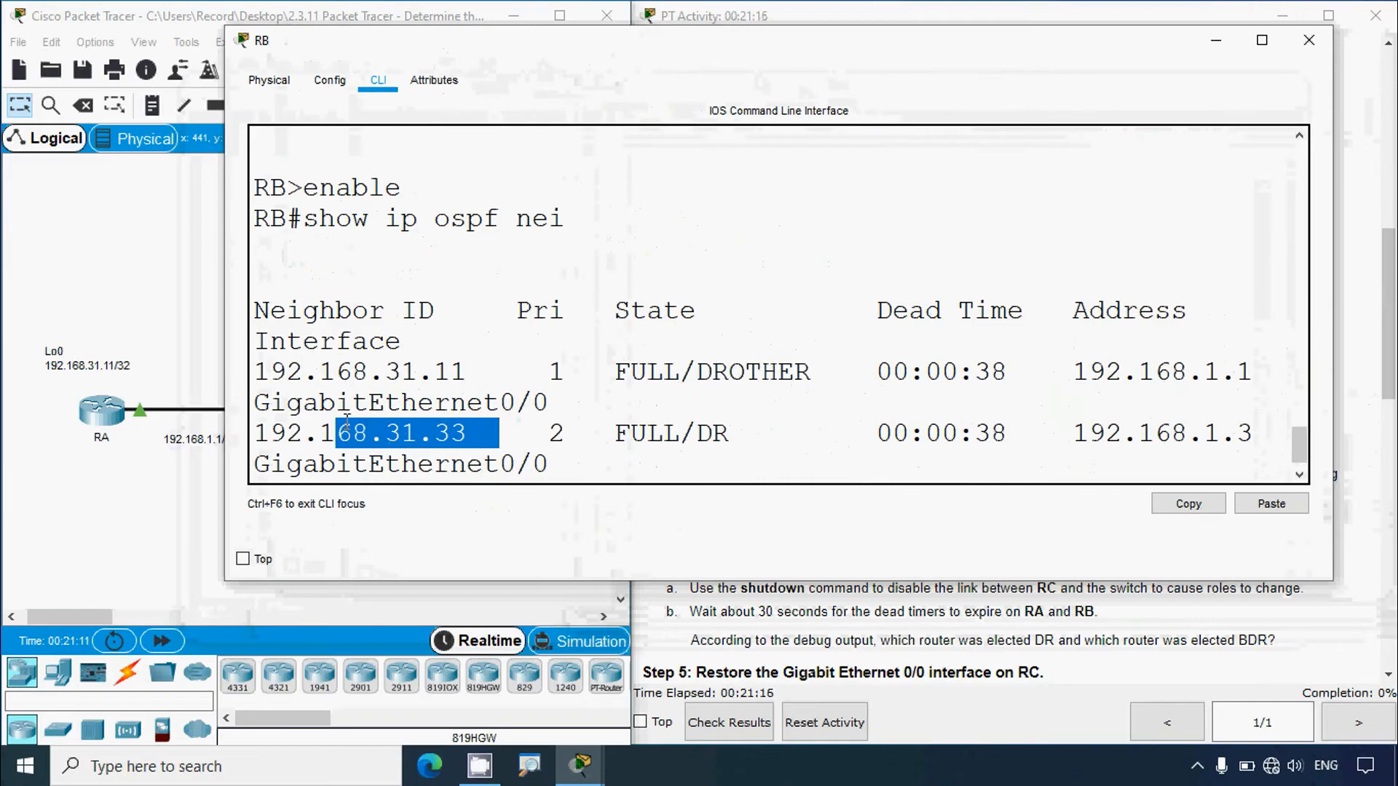
left_click_drag(336, 372, 467, 372)
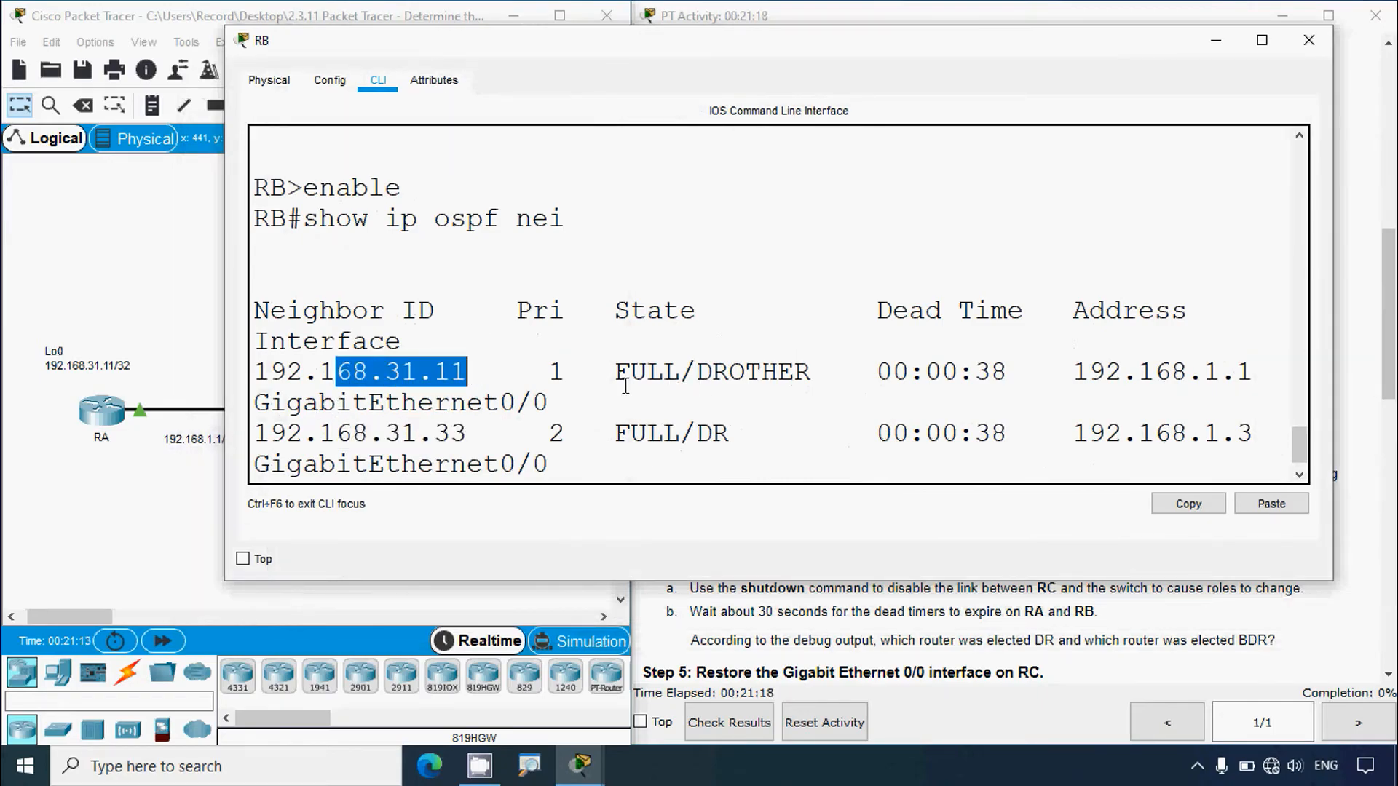
left_click_drag(696, 372, 861, 372)
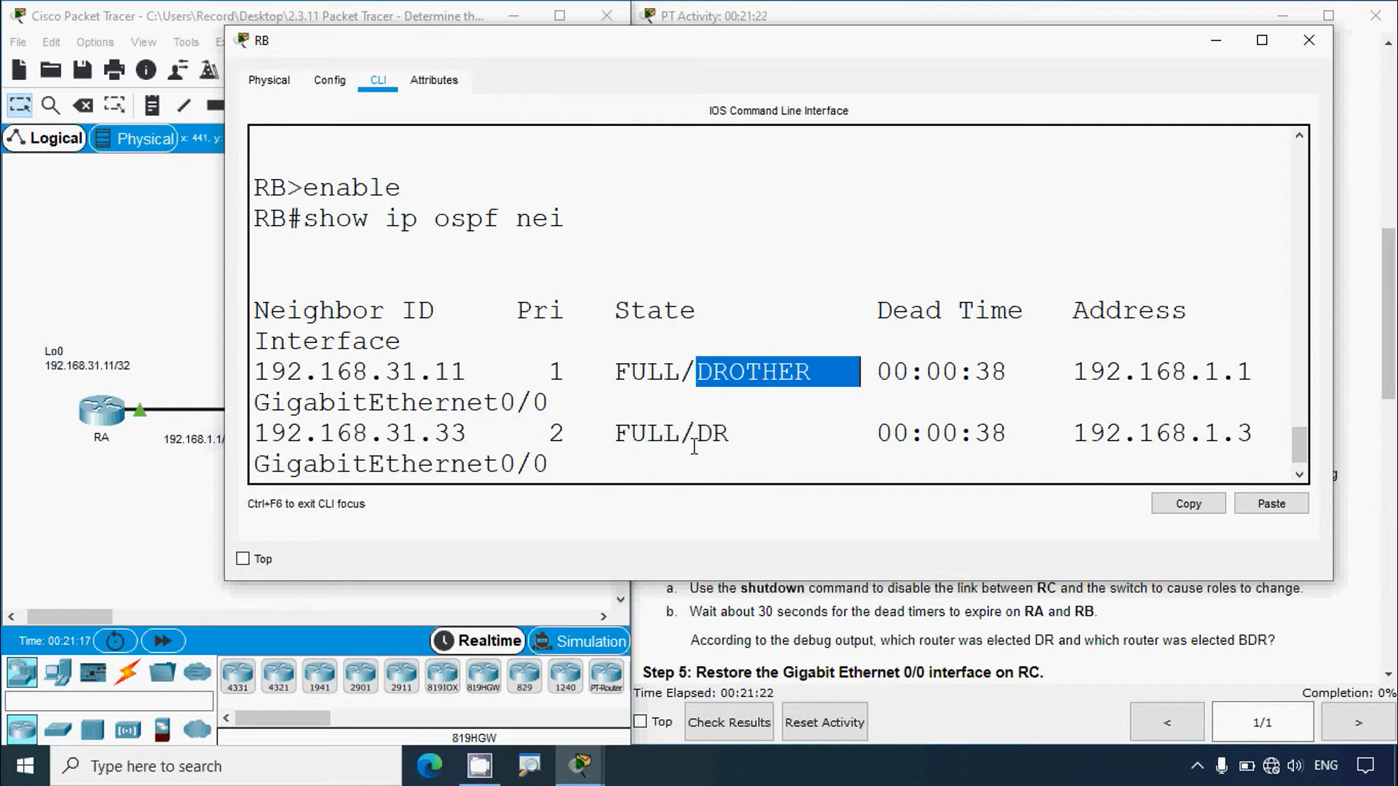
left_click_drag(696, 434, 734, 435)
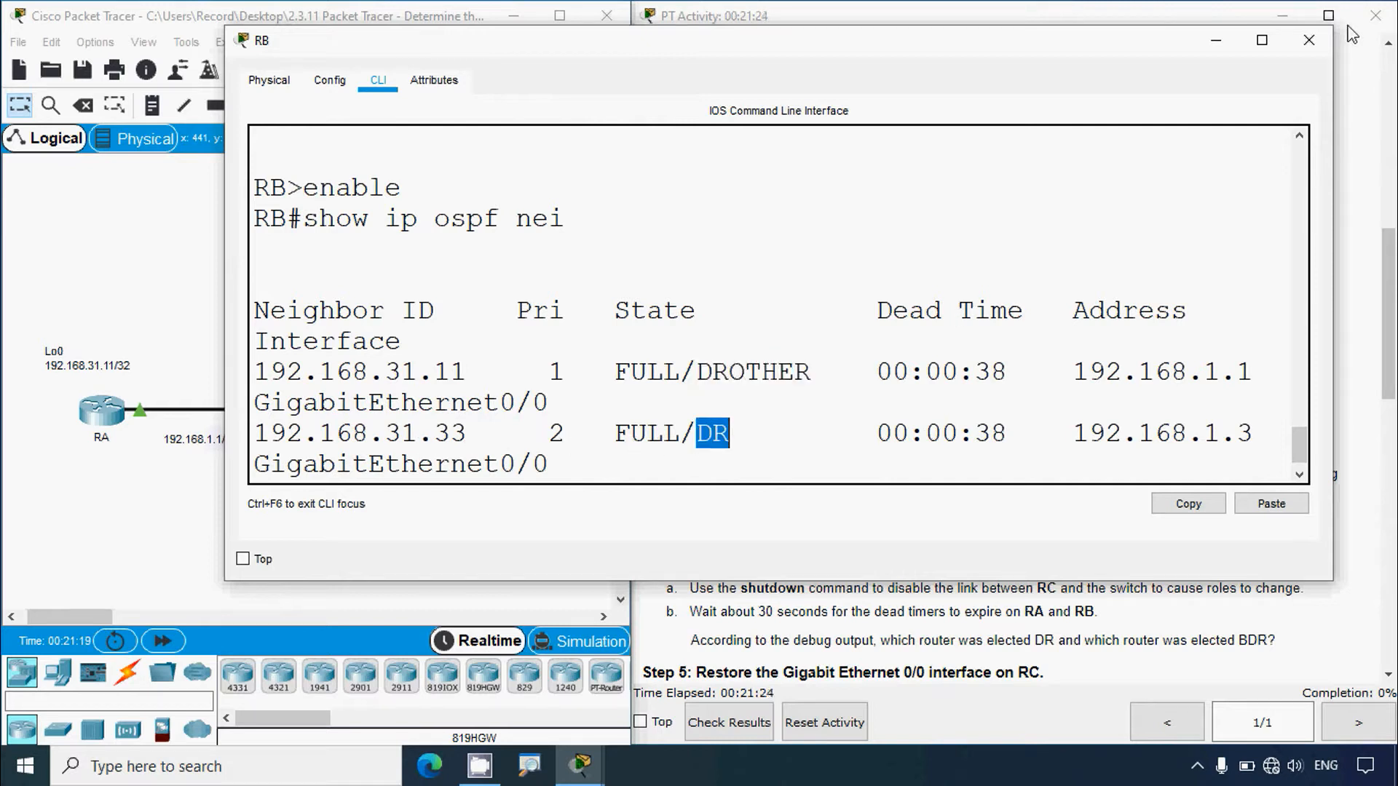
left_click(1308, 40)
Open router RC's command line in a maximized window and enter privileged EXEC mode with en
left_click(525, 412)
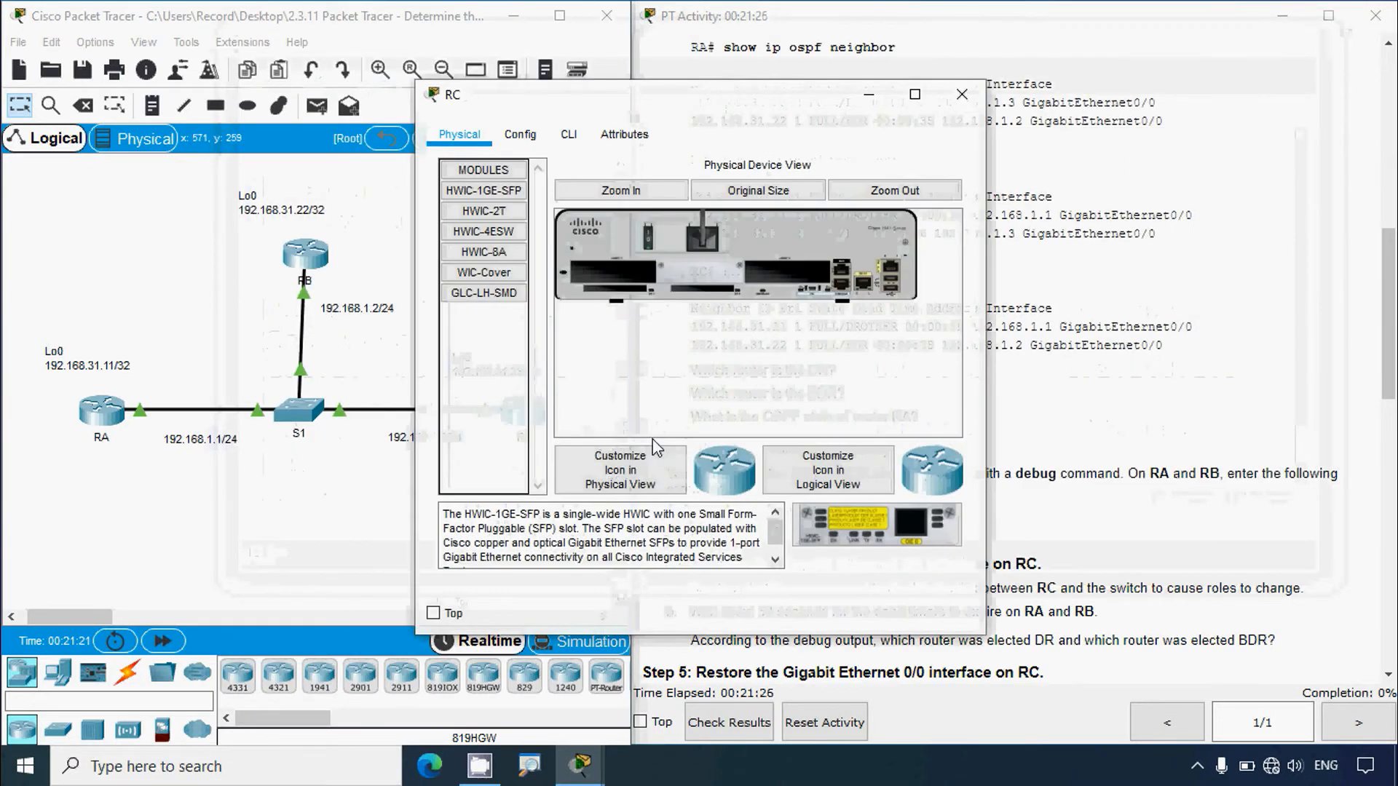
left_click(569, 136)
left_click(915, 94)
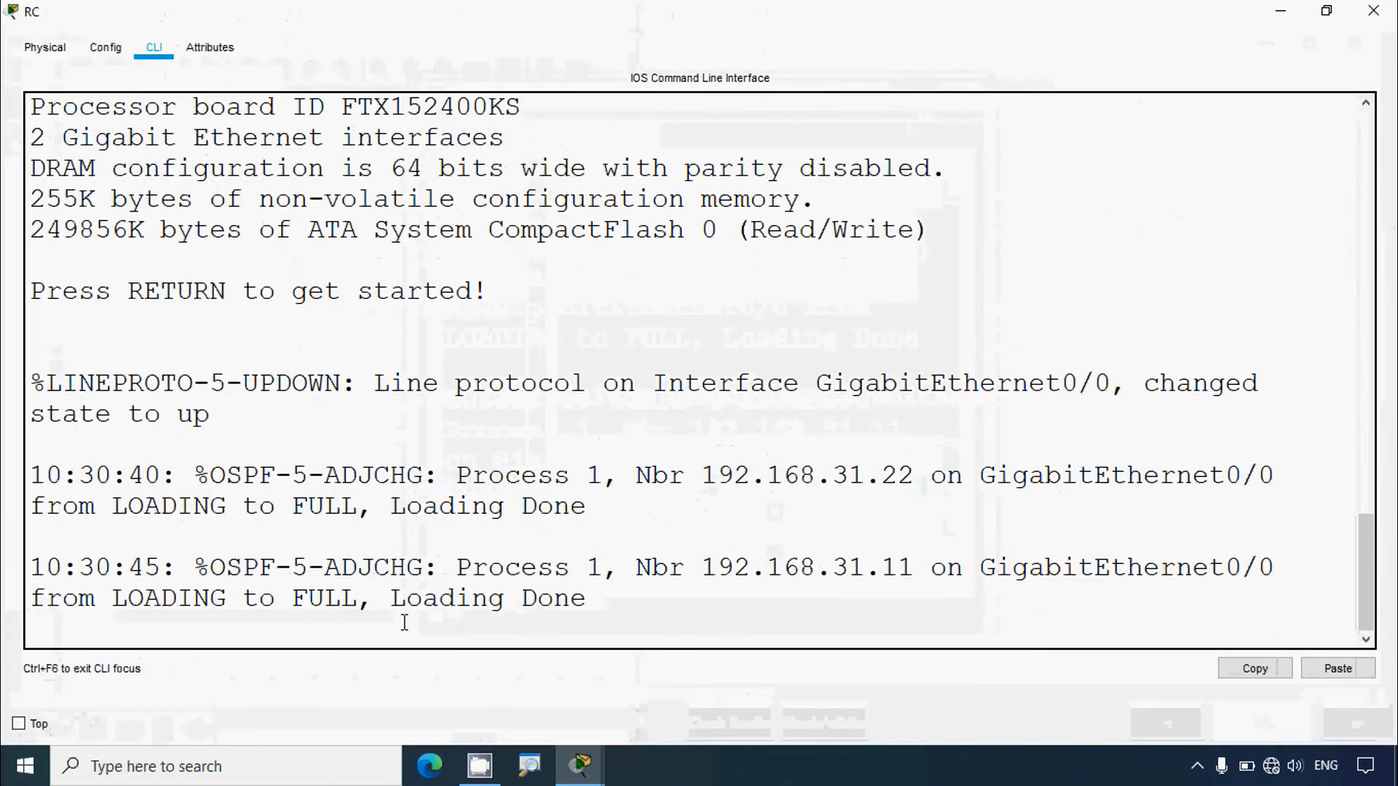
key("Return")
type("en")
key("Return")
Run show ip ospf nei on RC to list its OSPF neighbors
type("sho")
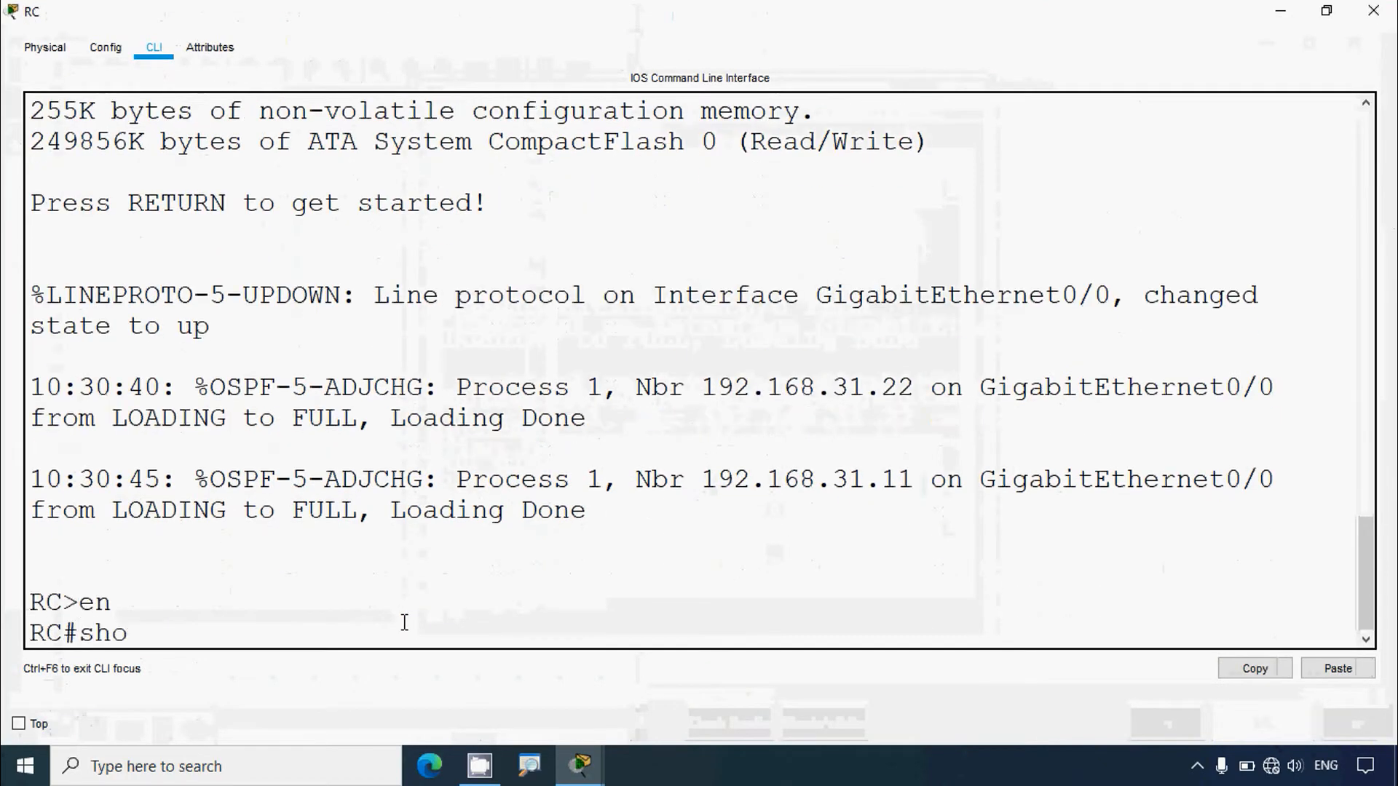
type("w ip ospf")
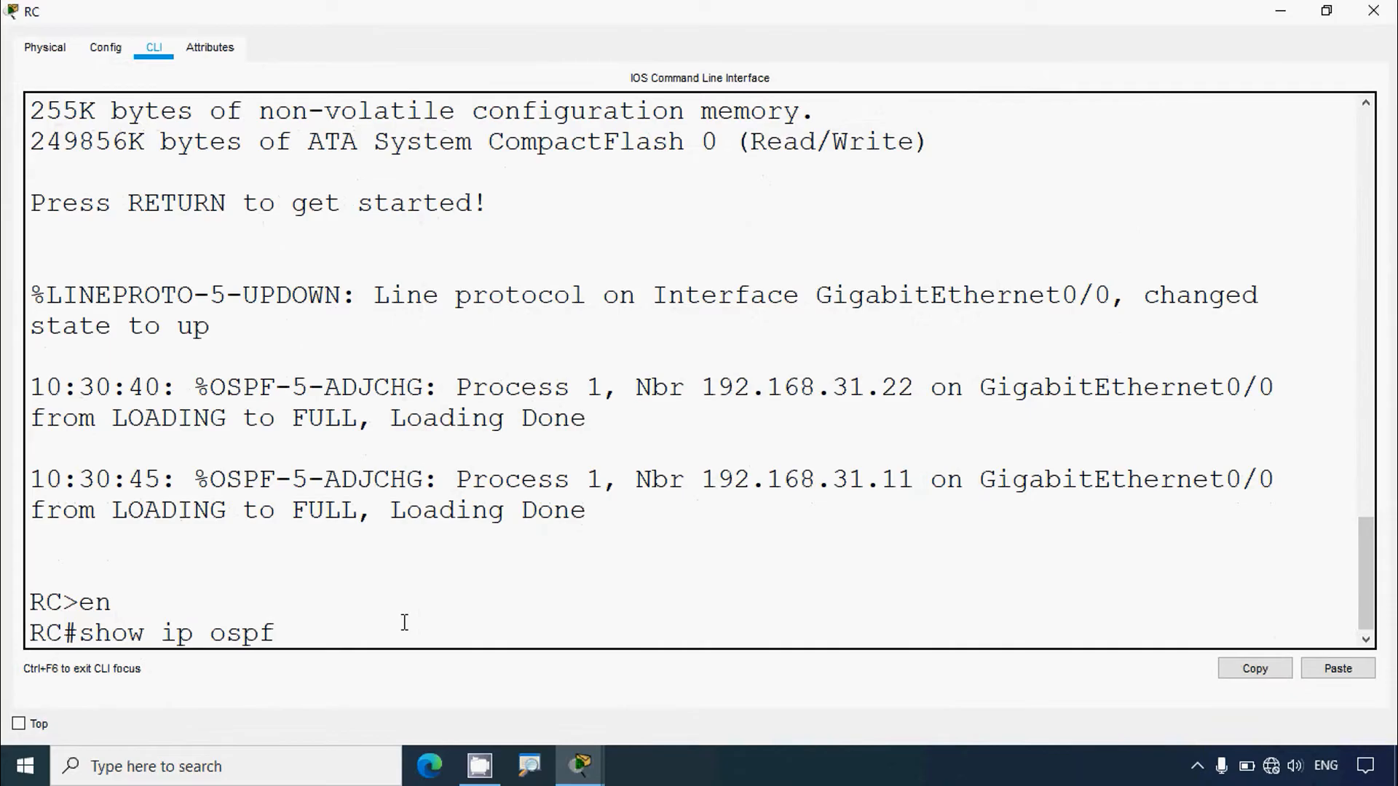
type(" en")
key("BackSpace")
key("BackSpace")
type("nei")
key("Return")
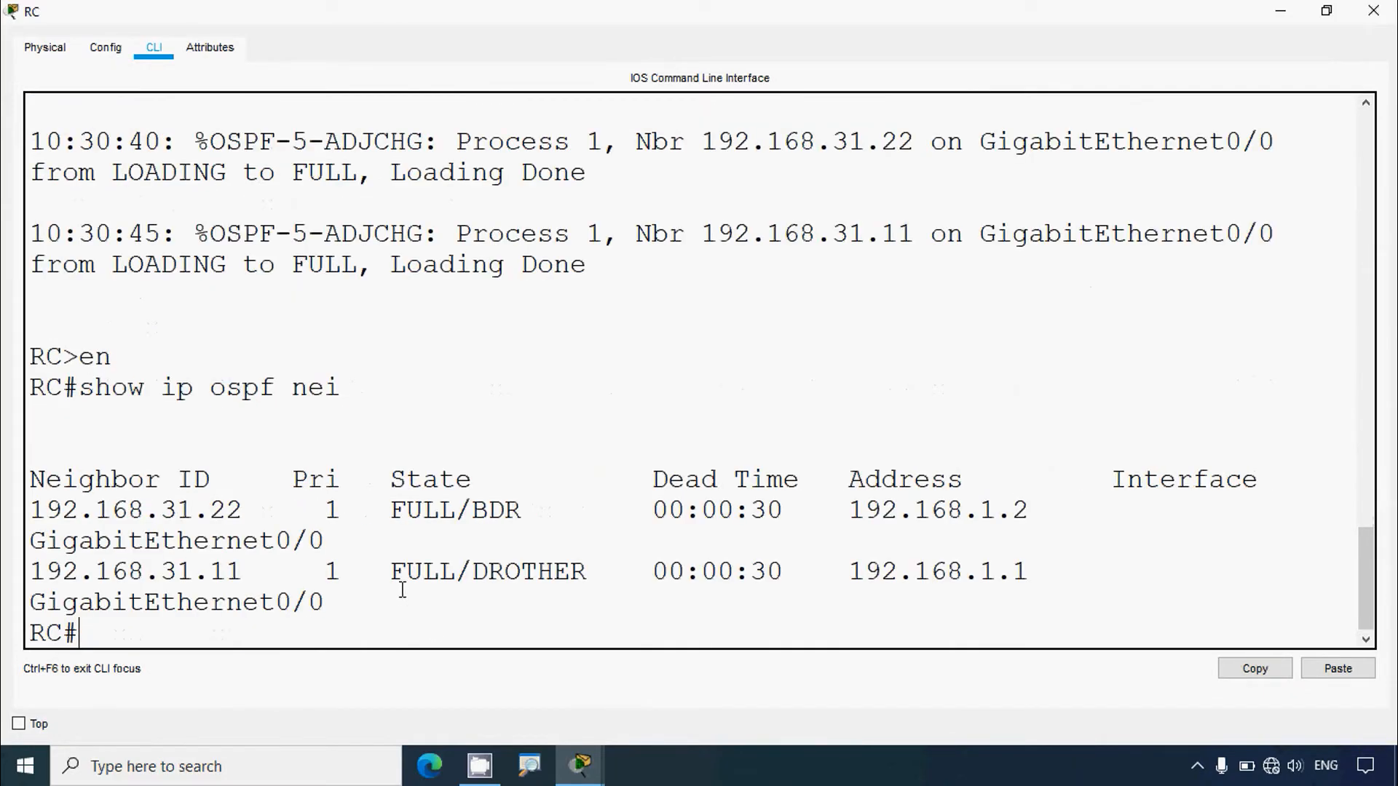
Examine both neighbor IDs and their OSPF states in RC's neighbor table, and close the router's window
left_click_drag(129, 512, 536, 509)
left_click_drag(161, 509, 243, 512)
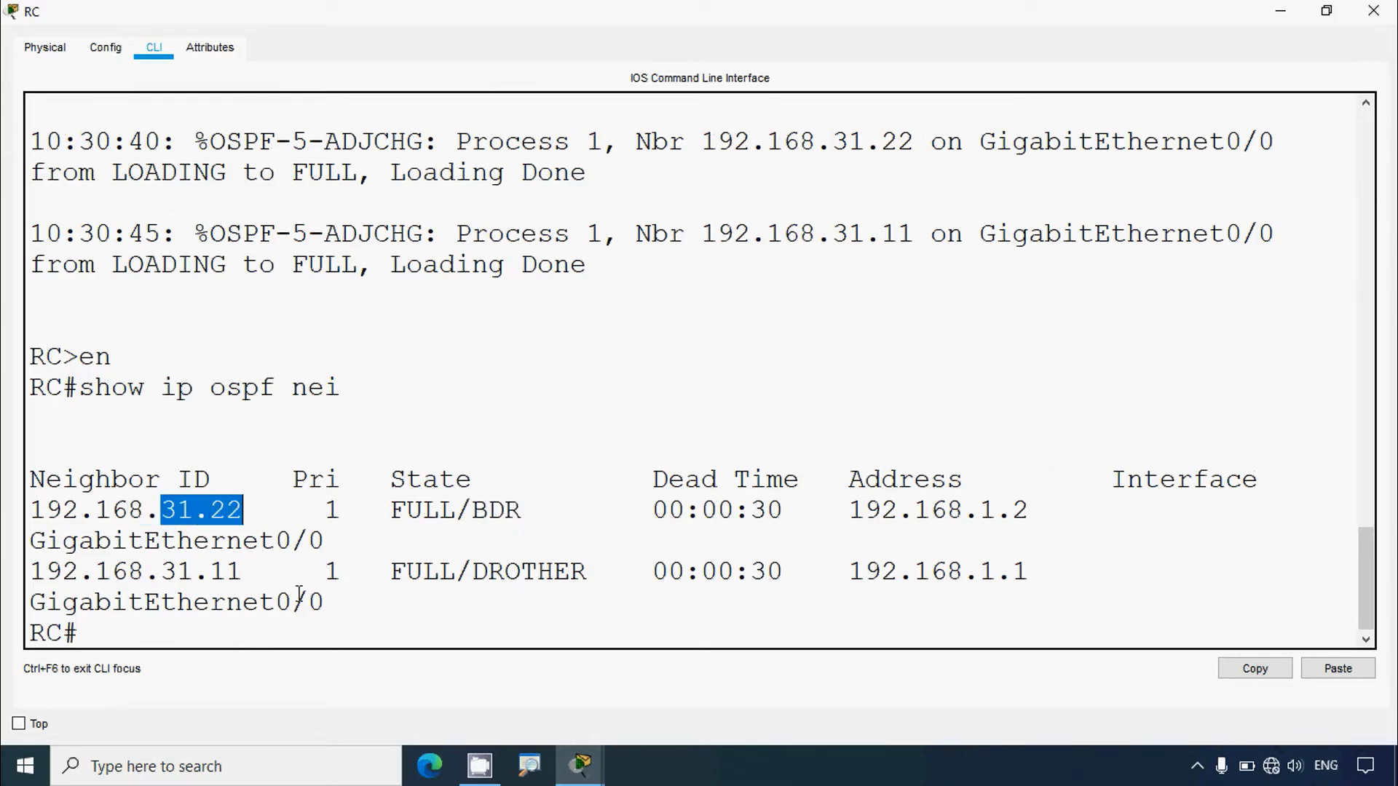
left_click_drag(161, 572, 242, 574)
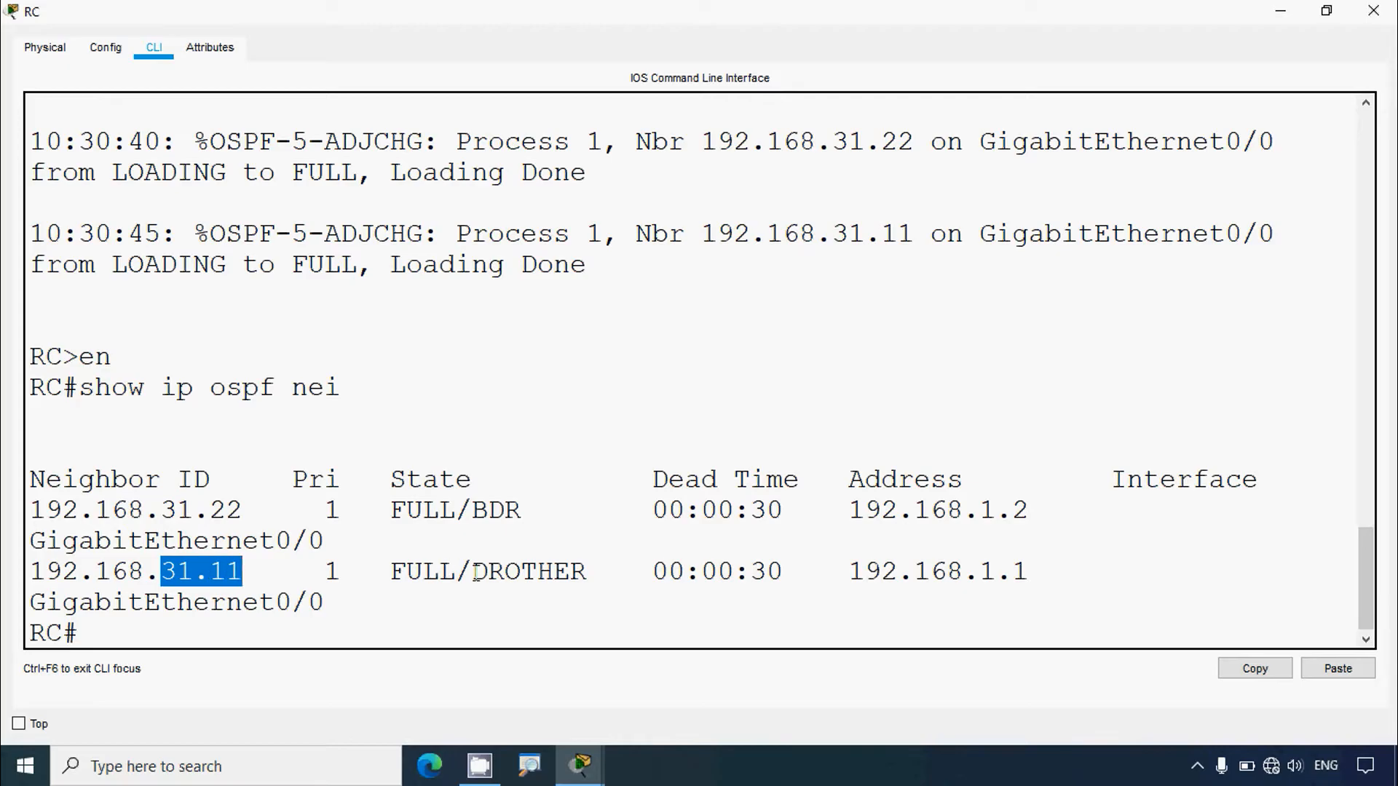
left_click_drag(472, 572, 584, 575)
left_click(1373, 10)
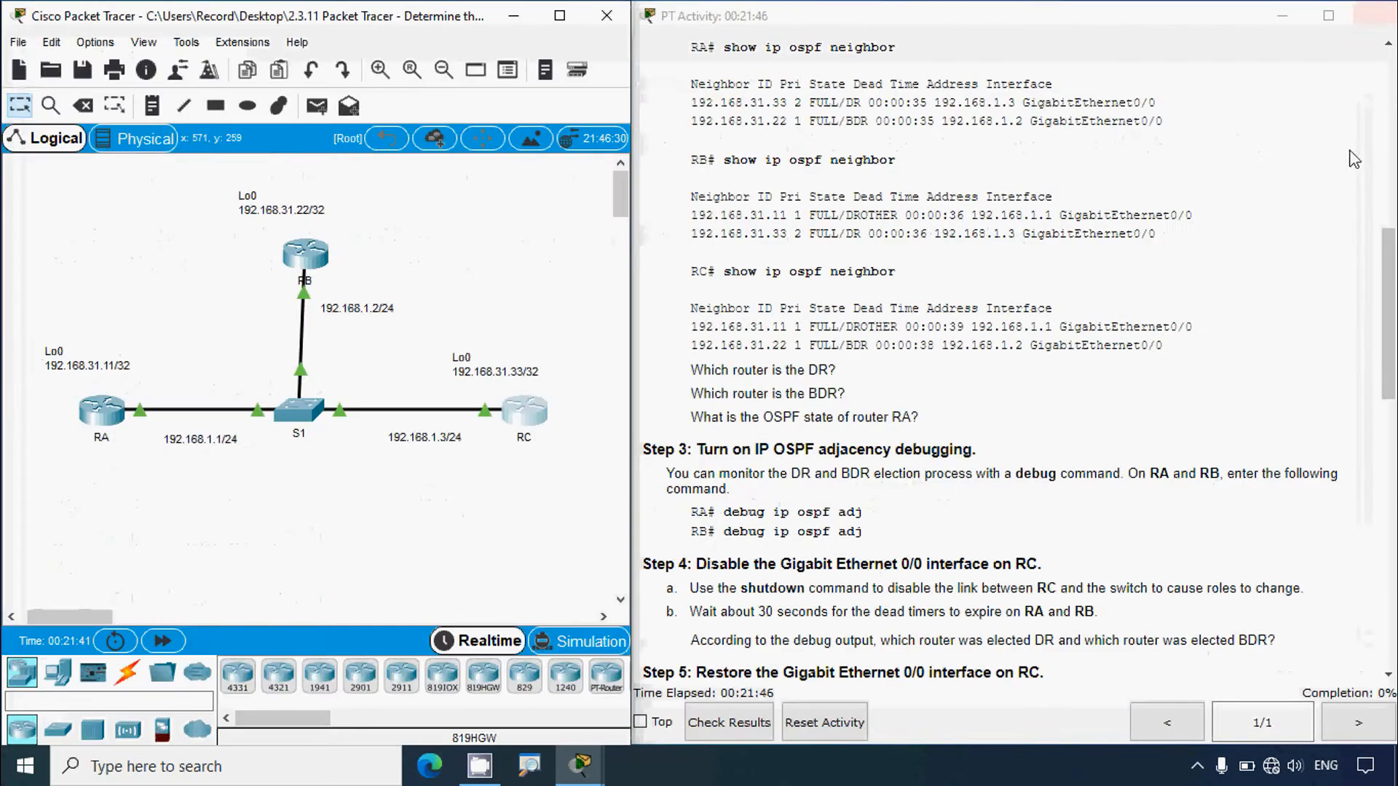
Read the Step 3 adjacency debugging commands in the instructions and open router RA's command line in a maximized window
scroll(871, 494, "down", 2)
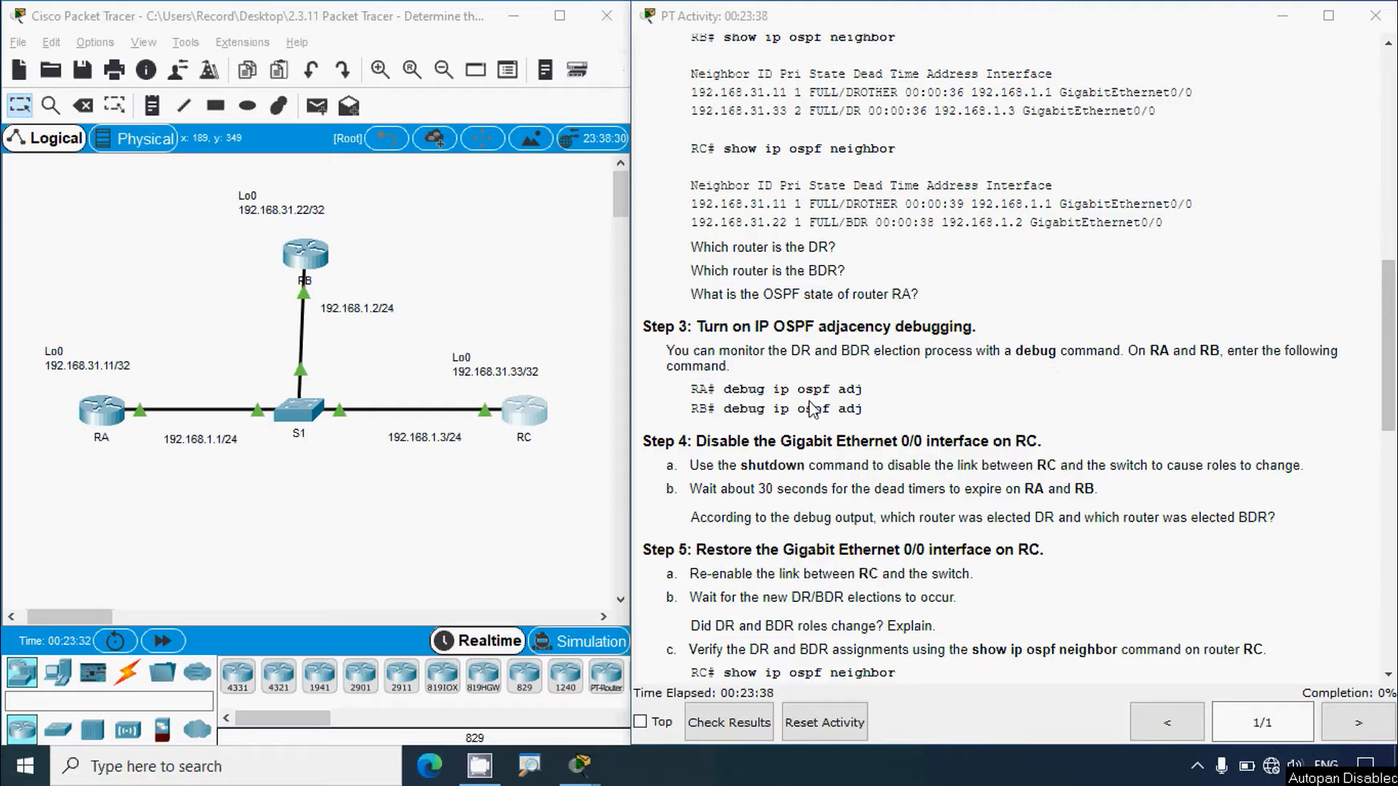
left_click_drag(838, 391, 861, 390)
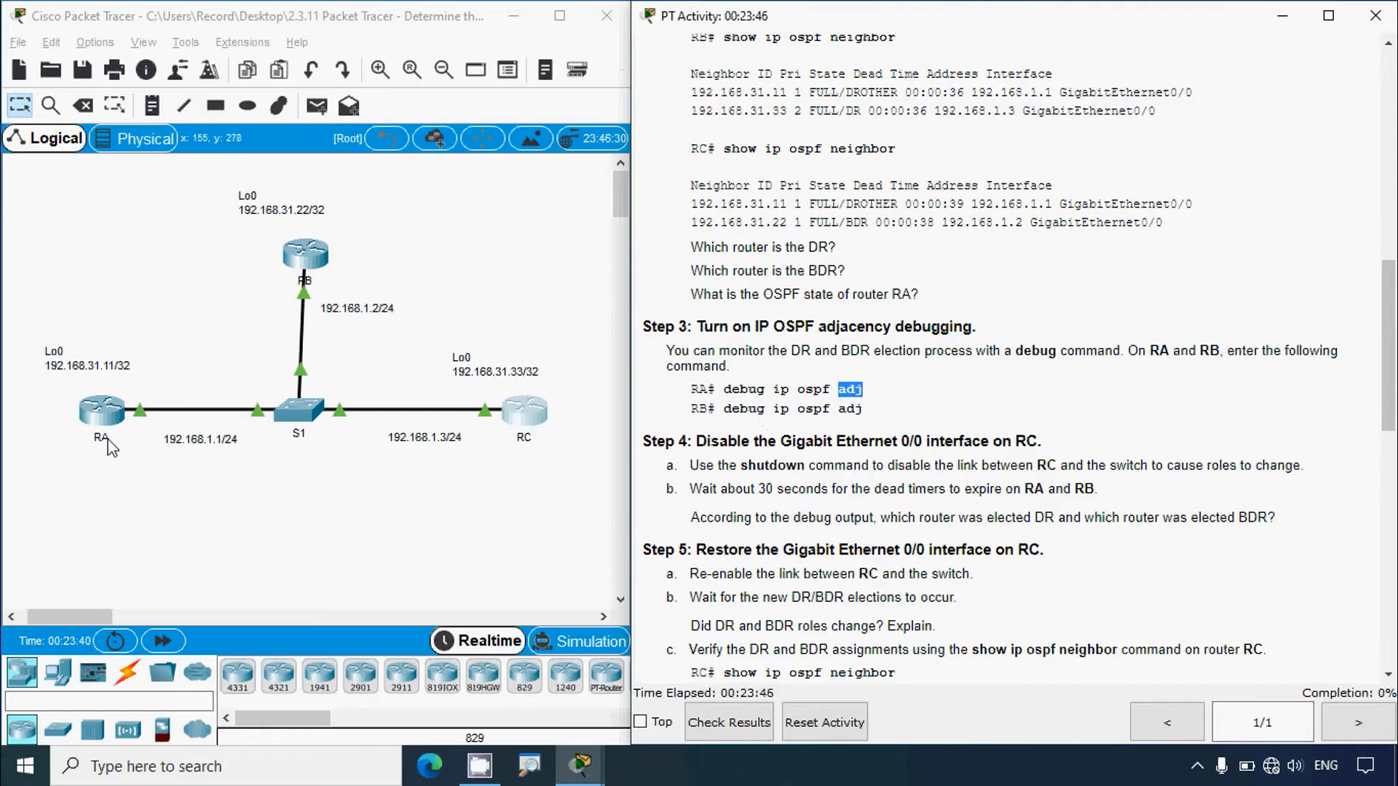
left_click(463, 526)
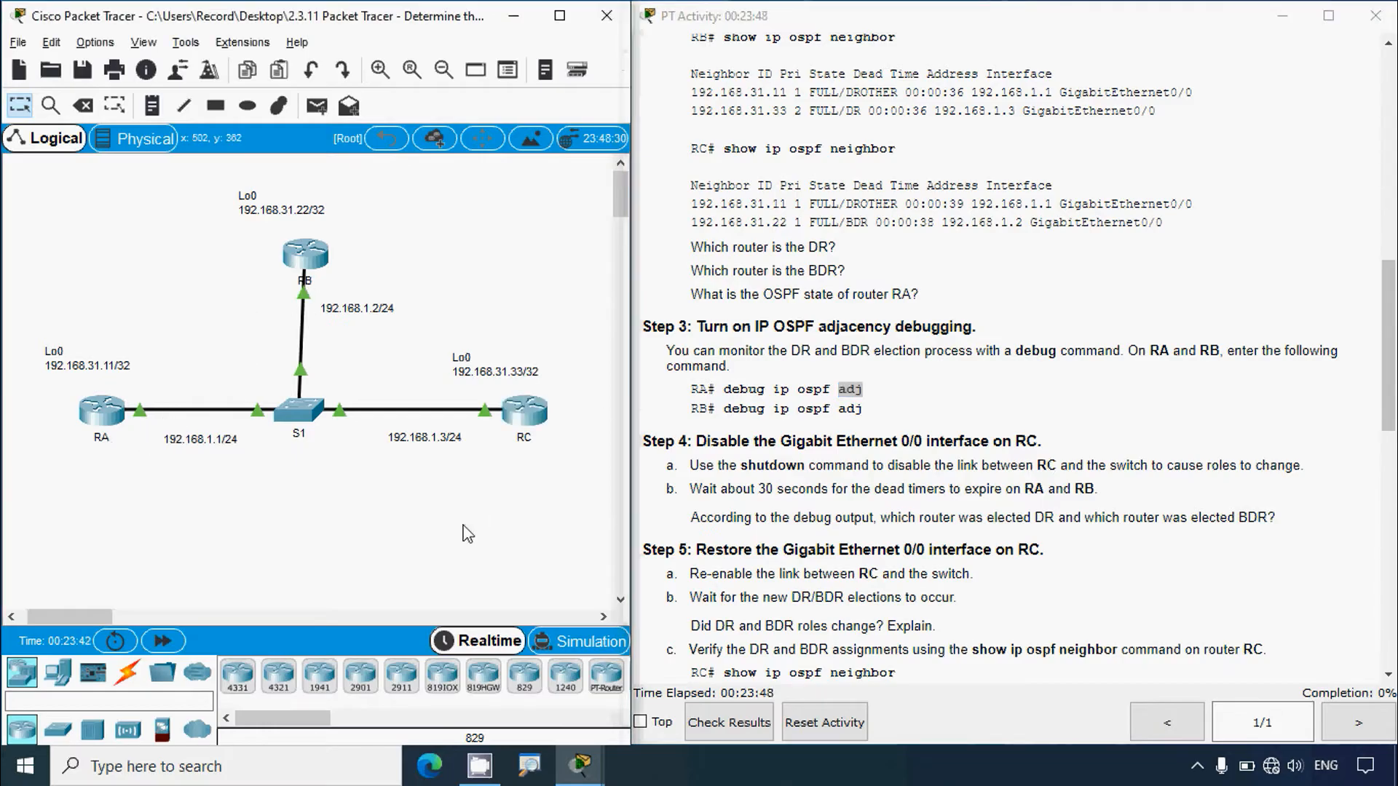
left_click(108, 428)
left_click(939, 89)
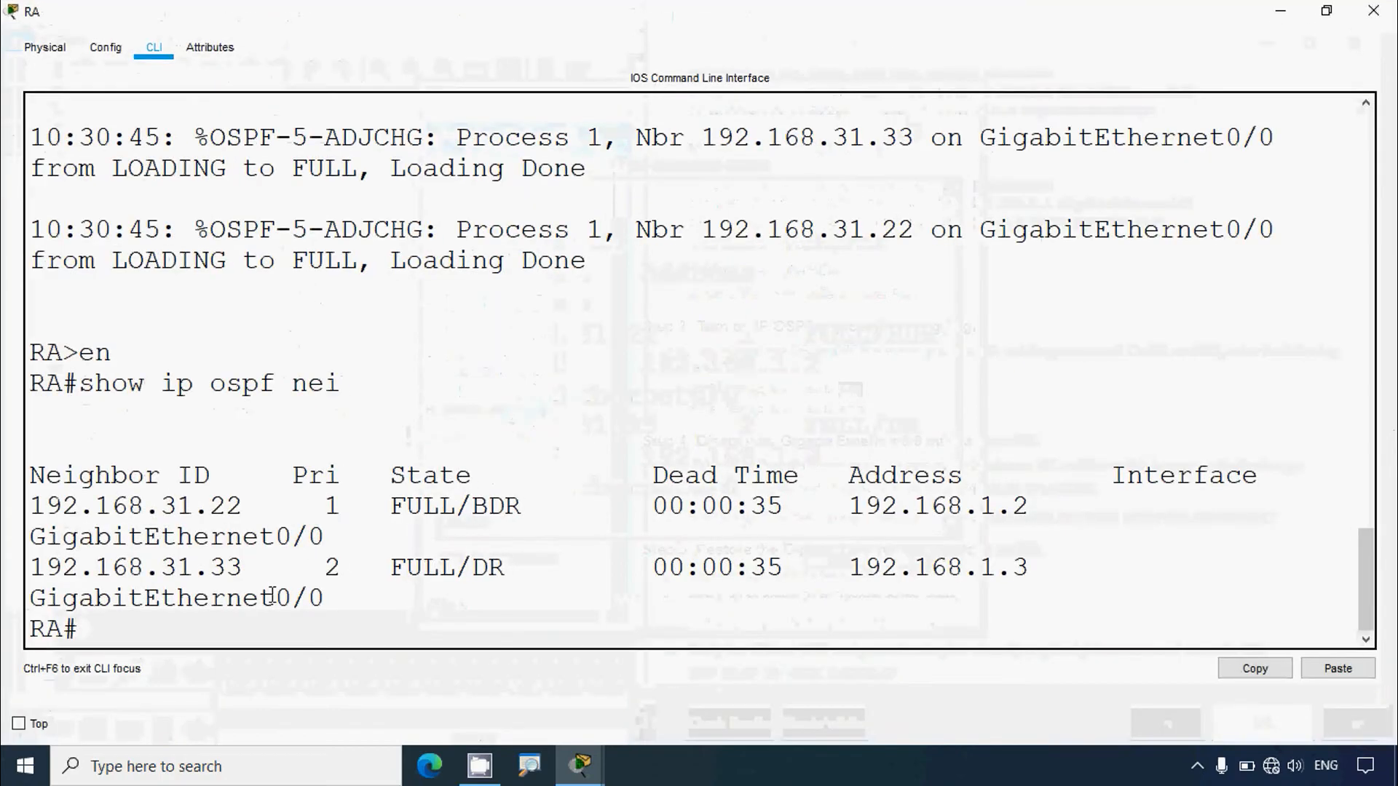
Build the command debug ip ospf on RA, listing the available options with ? after each keyword
type("deb")
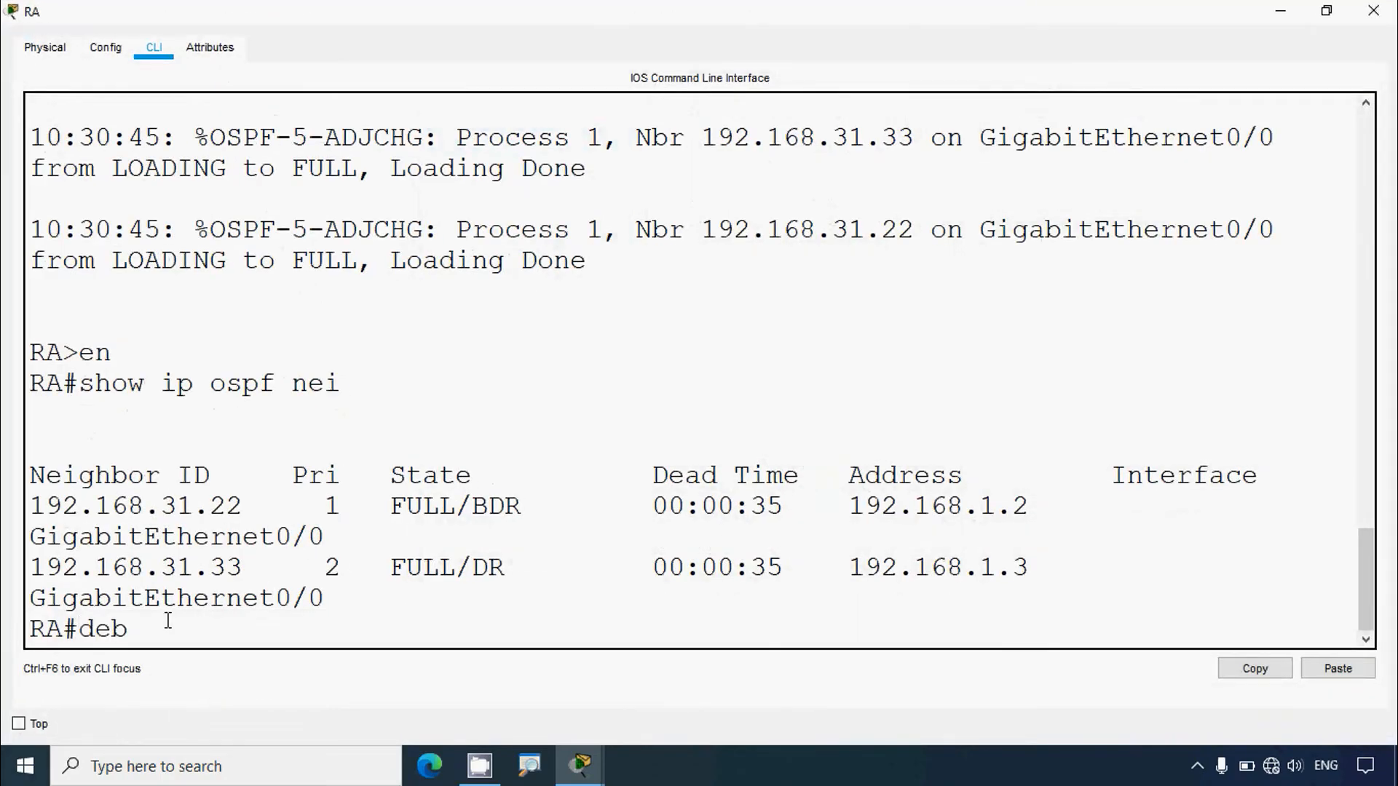
type("ug ?")
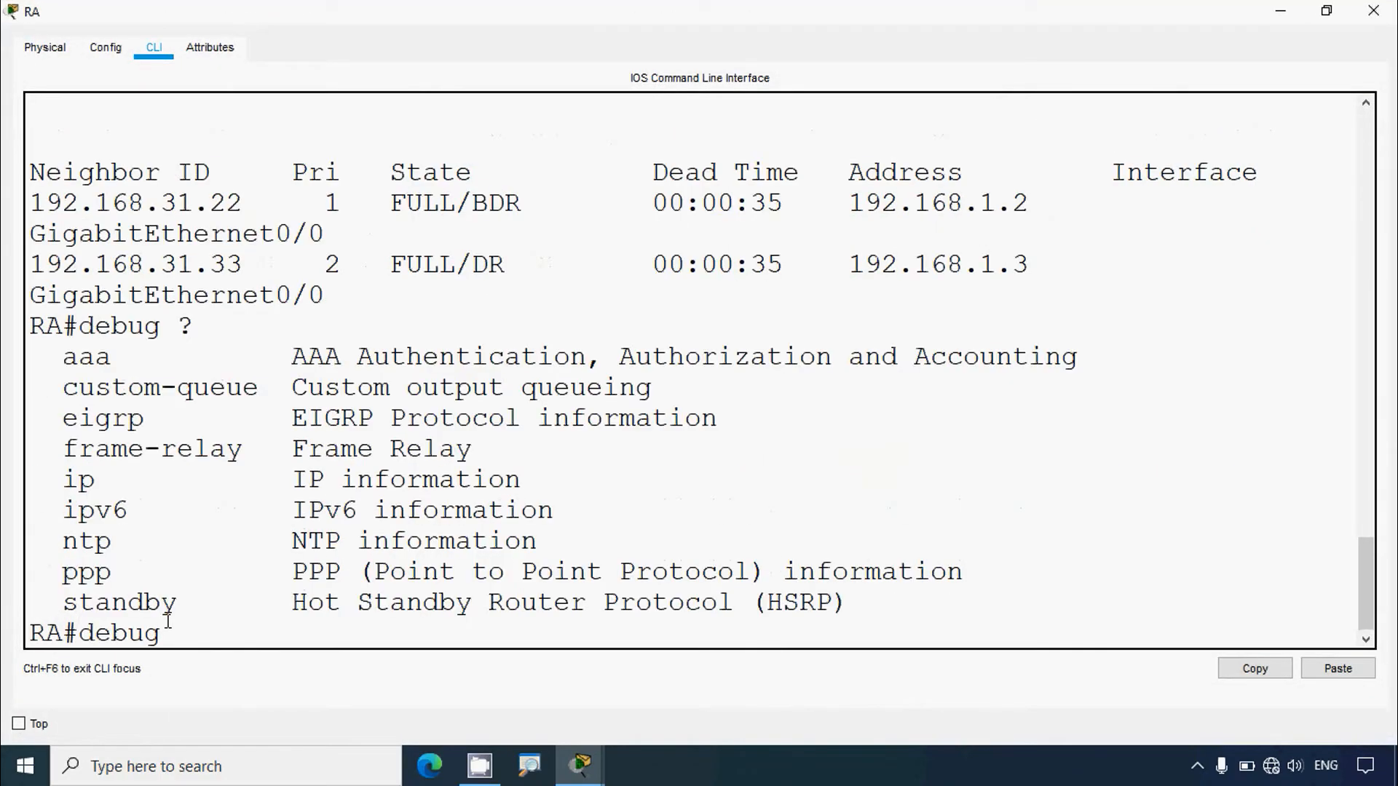
type("ip ?")
type("ospf")
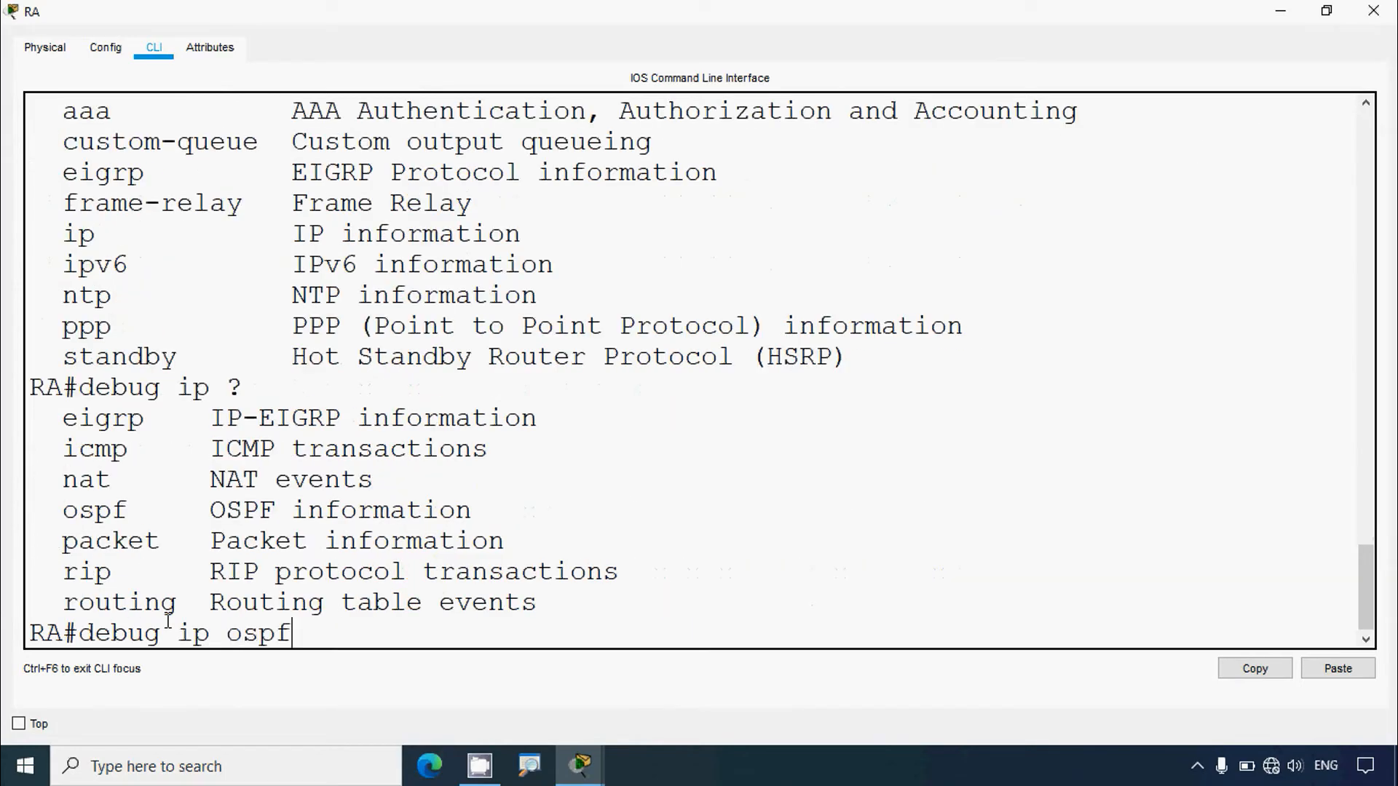
type(" ?")
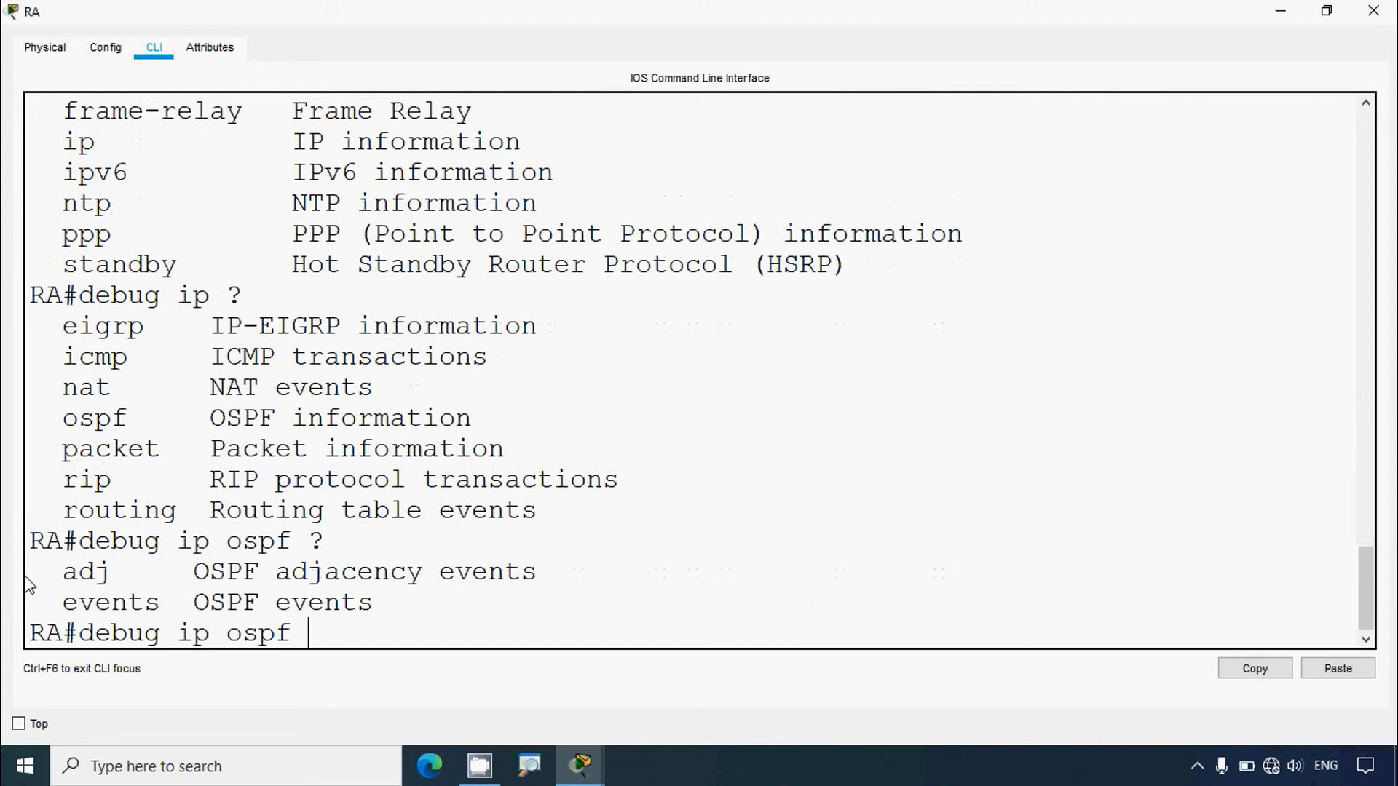
Complete the command as debug ip ospf adj to turn on adjacency debugging on RA, and close its window
left_click_drag(58, 575, 271, 577)
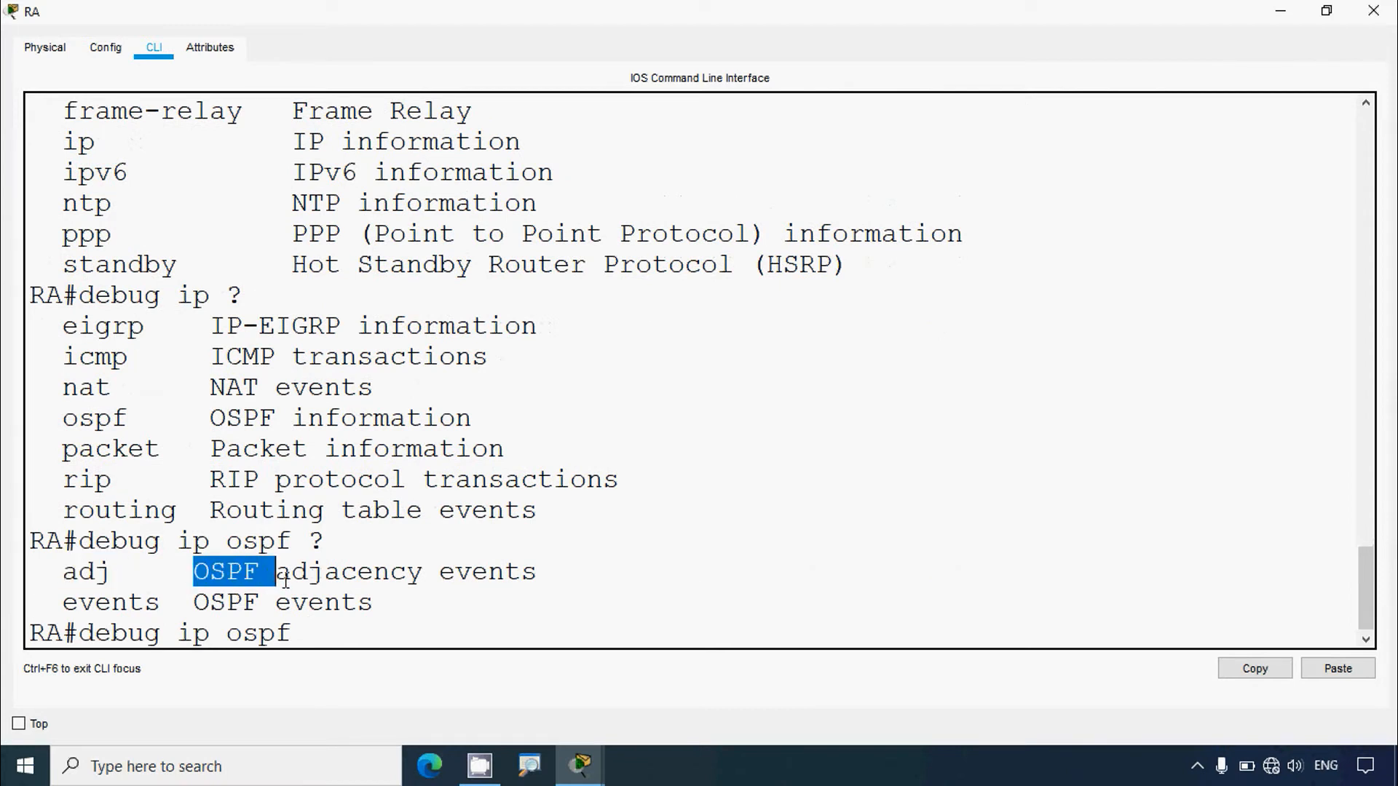
left_click(357, 637)
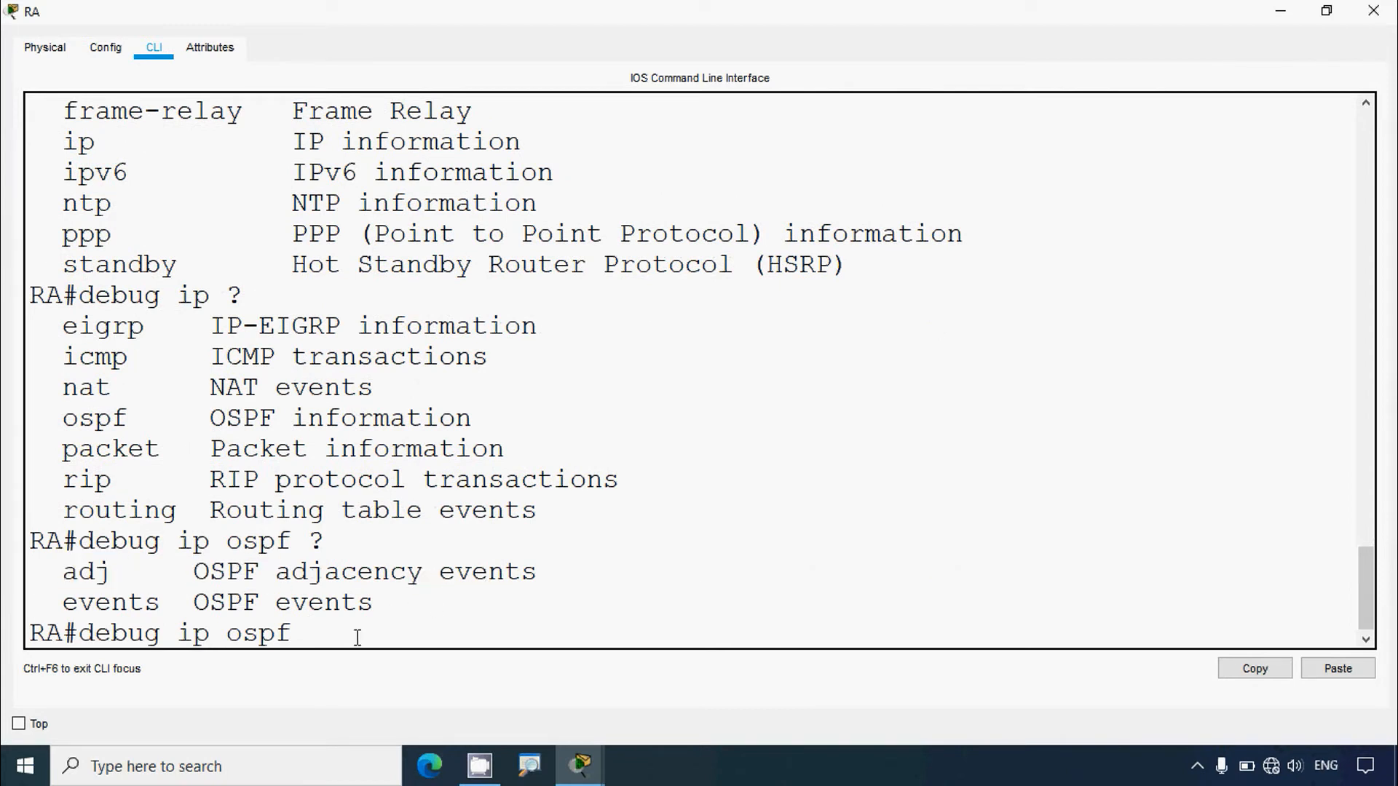
type("adj")
key("Return")
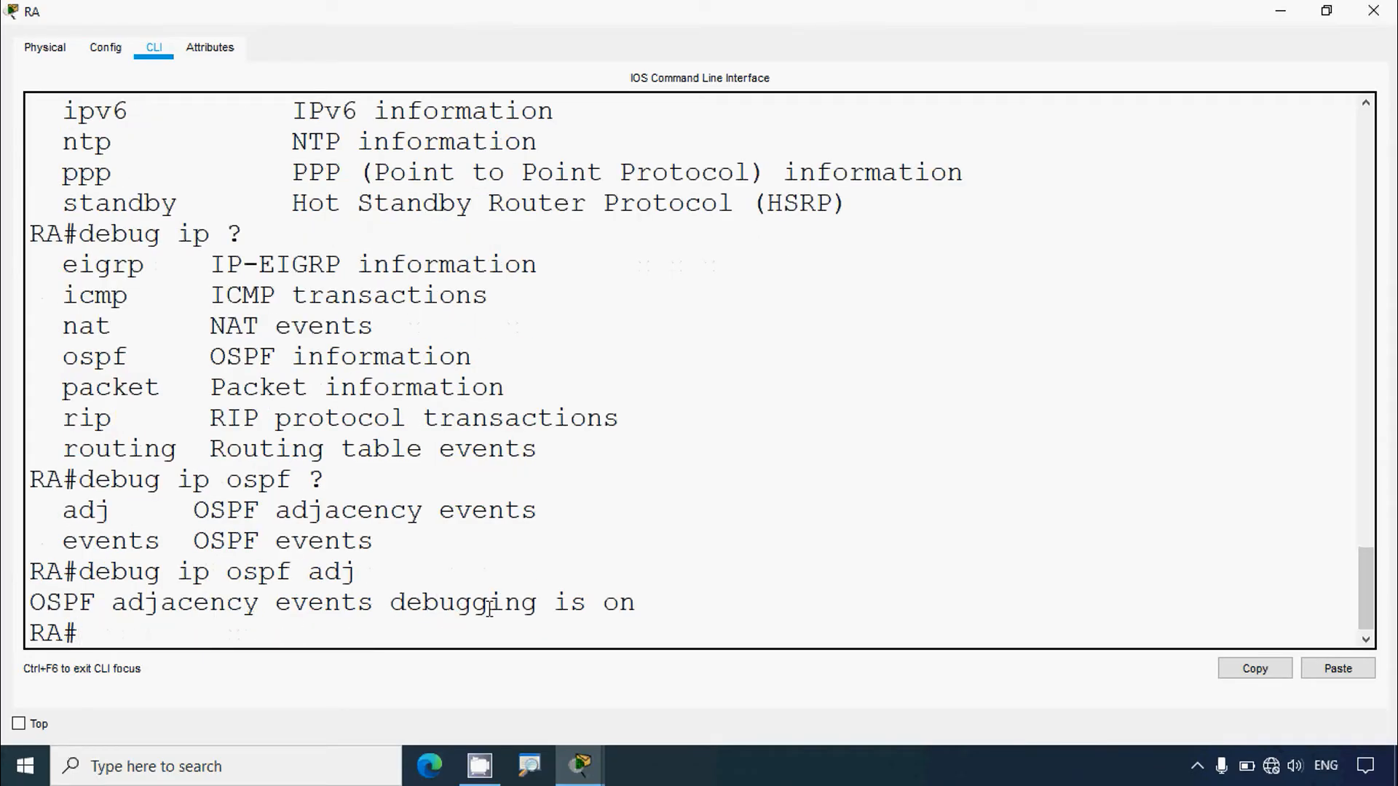
left_click(1373, 11)
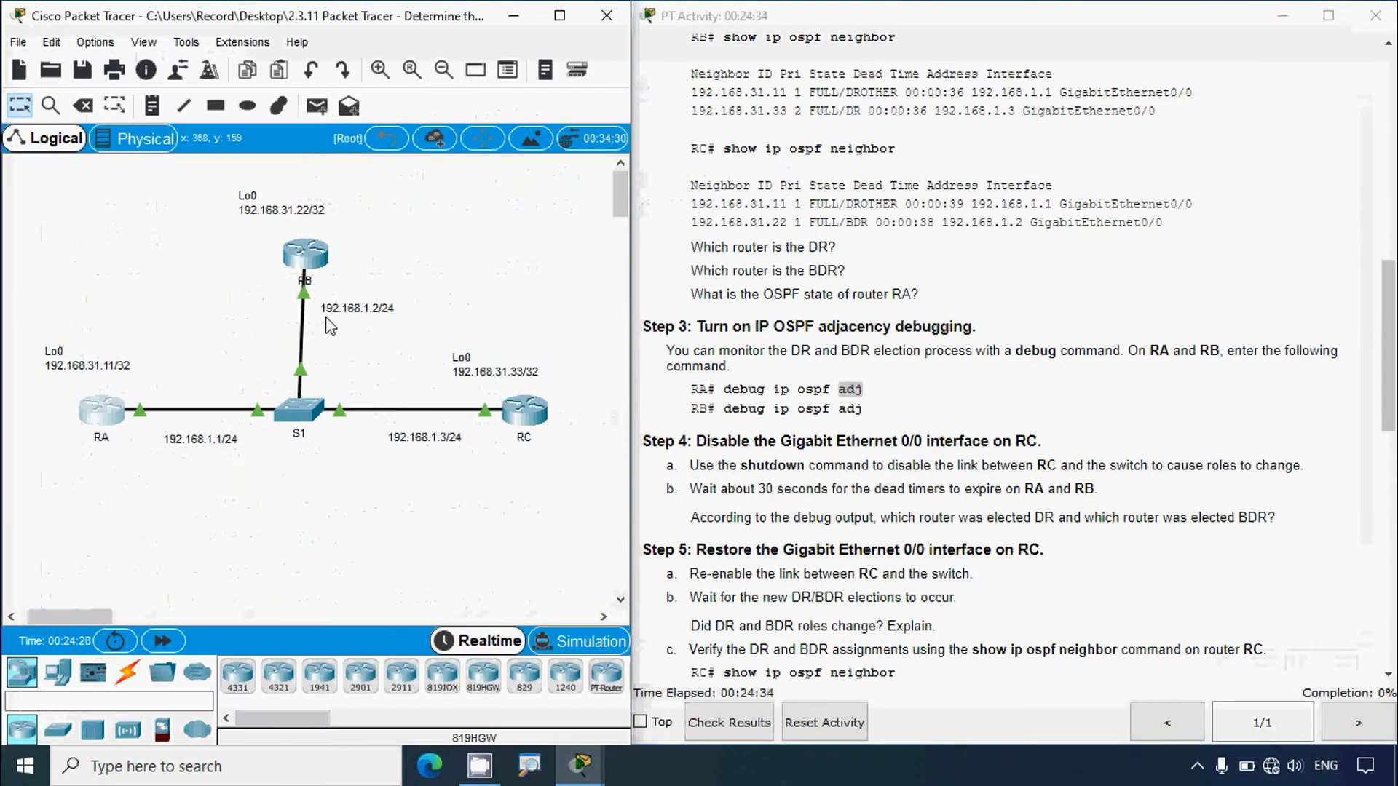
Open router RB's command line maximized, turn on adjacency debugging with debug ip ospf adj, and close its window
left_click(306, 255)
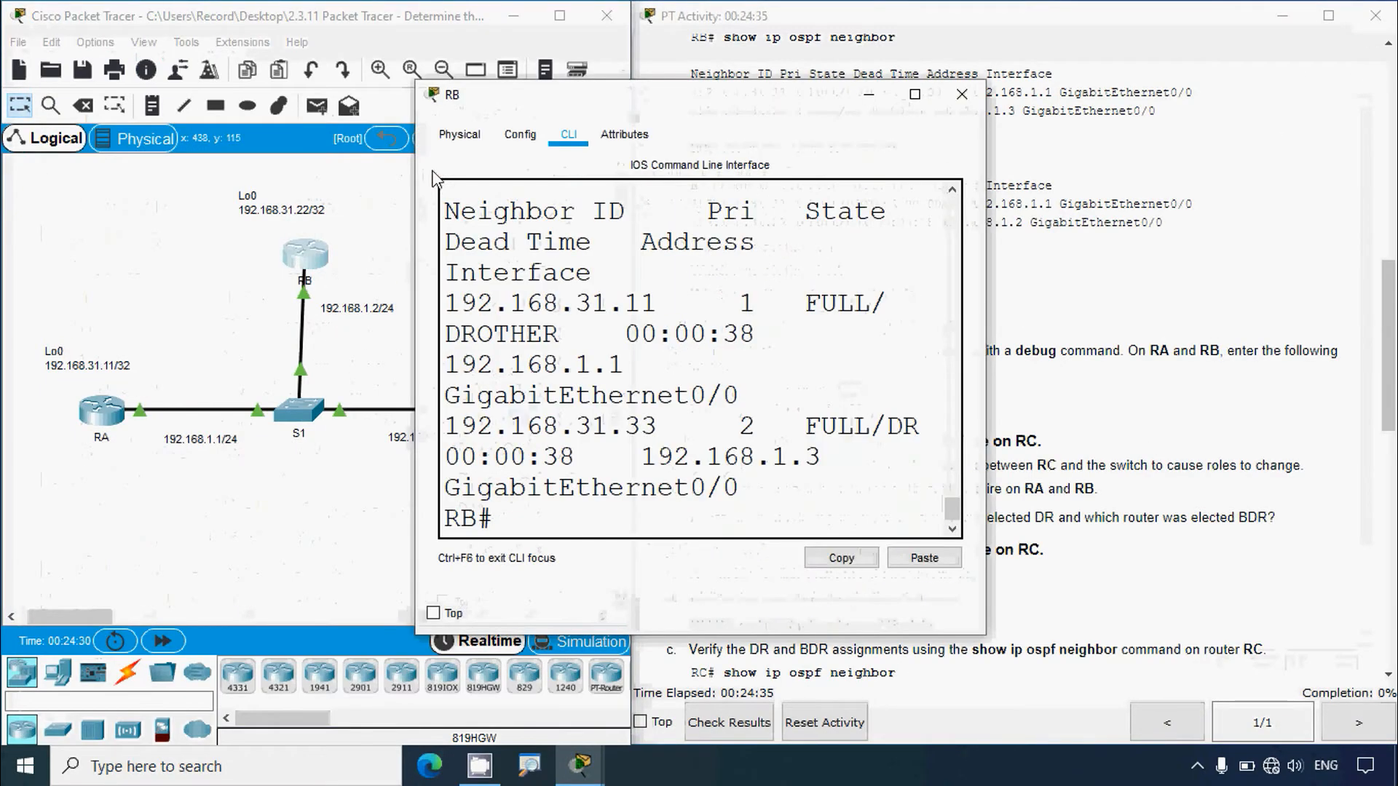
double_click(670, 105)
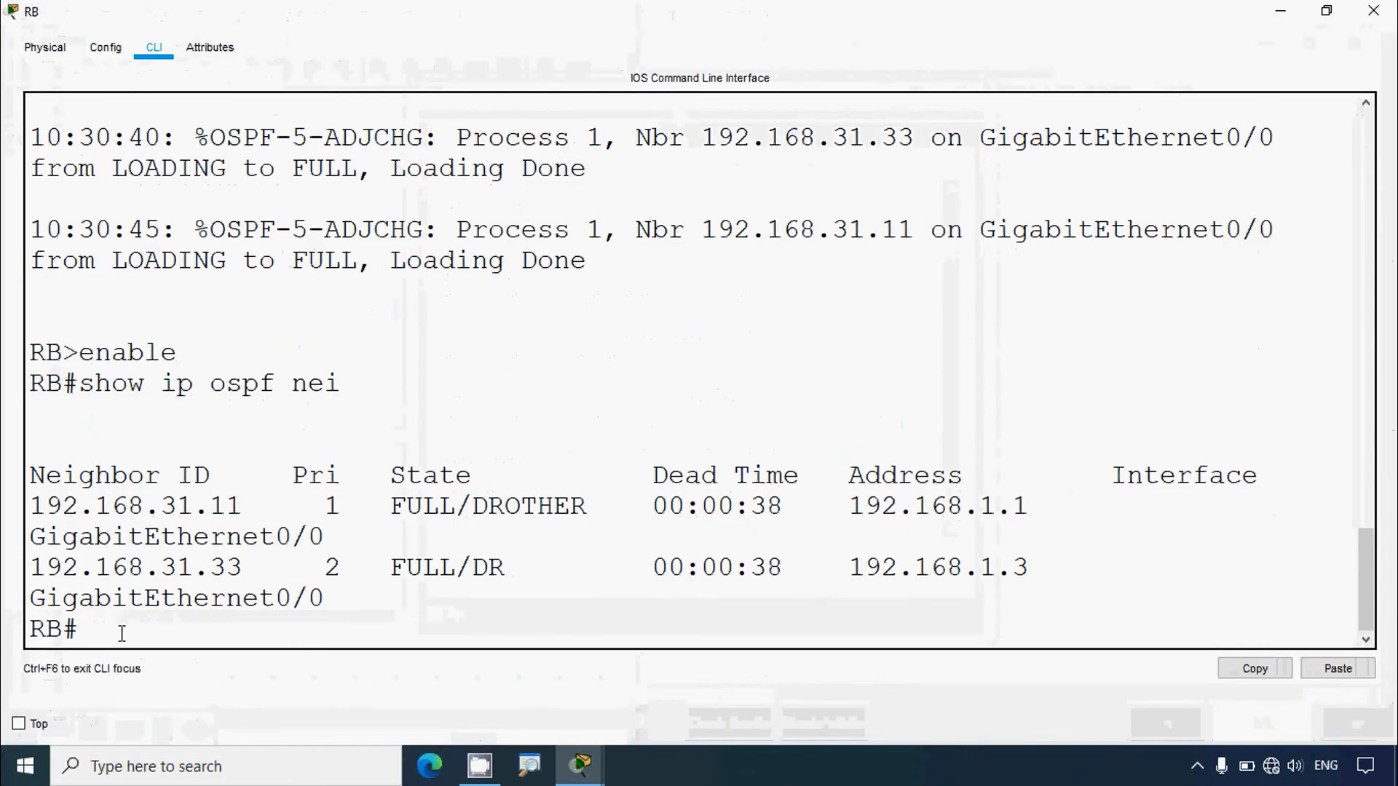
type("debug ip ospf")
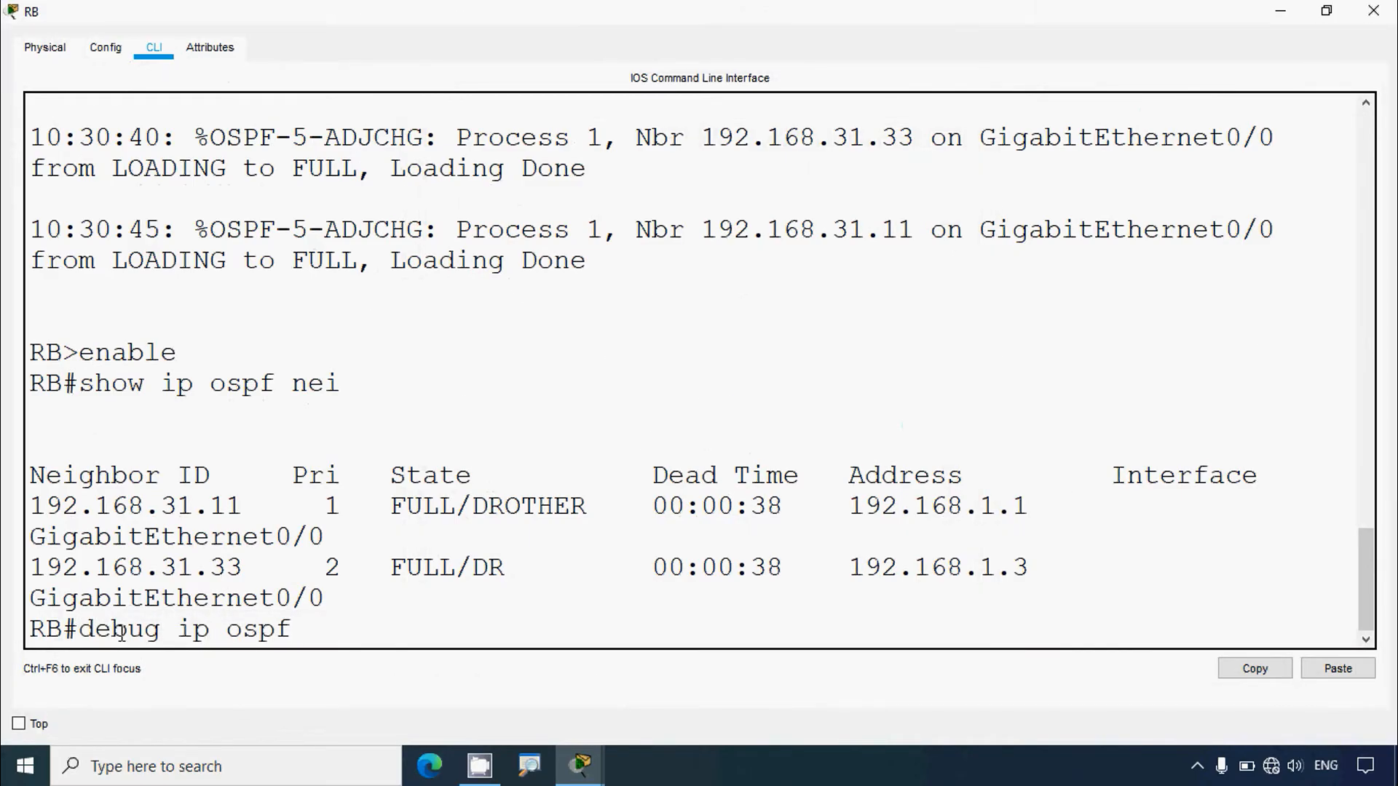
type(" adj")
key("Return")
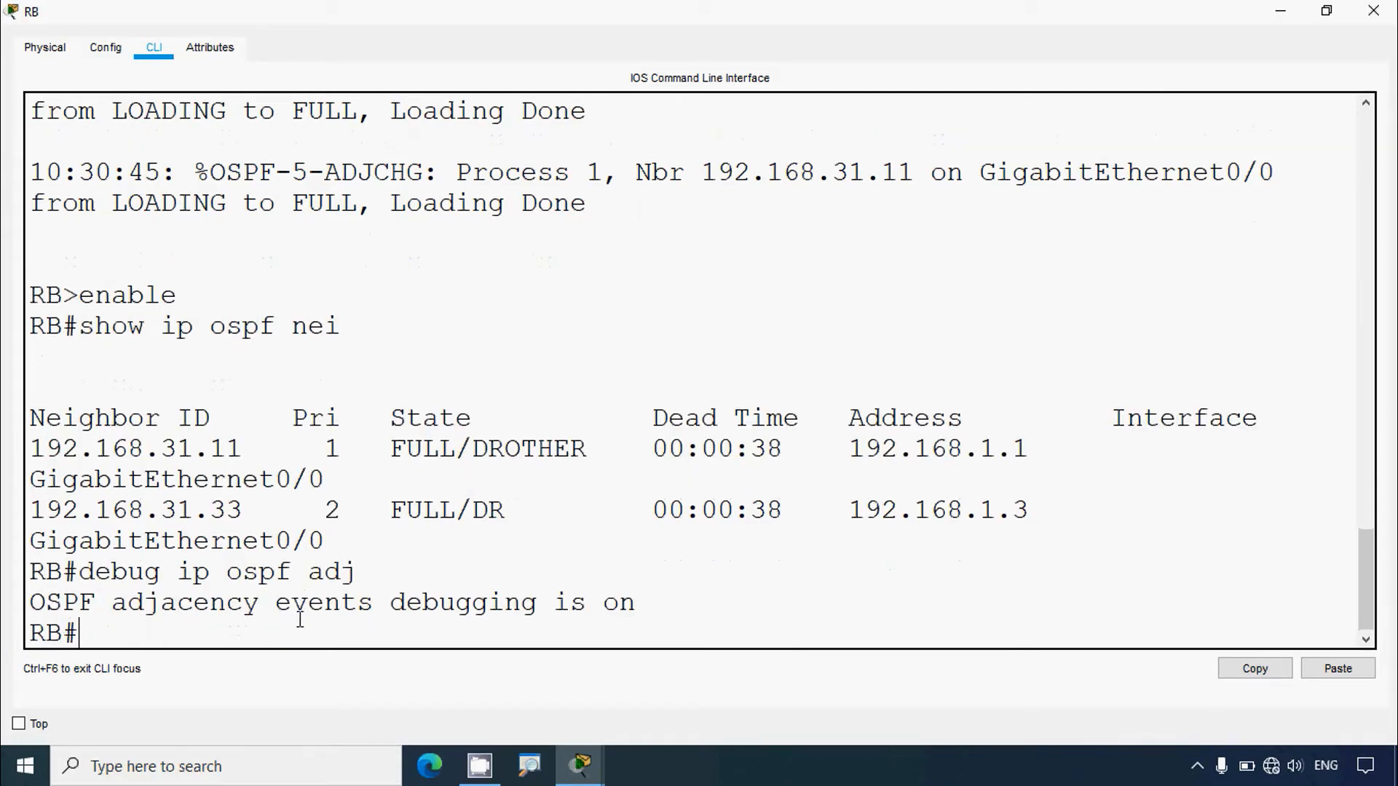
left_click(1372, 14)
Review the Step 4 and 5 instructions and examine routers RC, RB and RA in the topology for the DR/BDR role change
scroll(1013, 364, "down", 3)
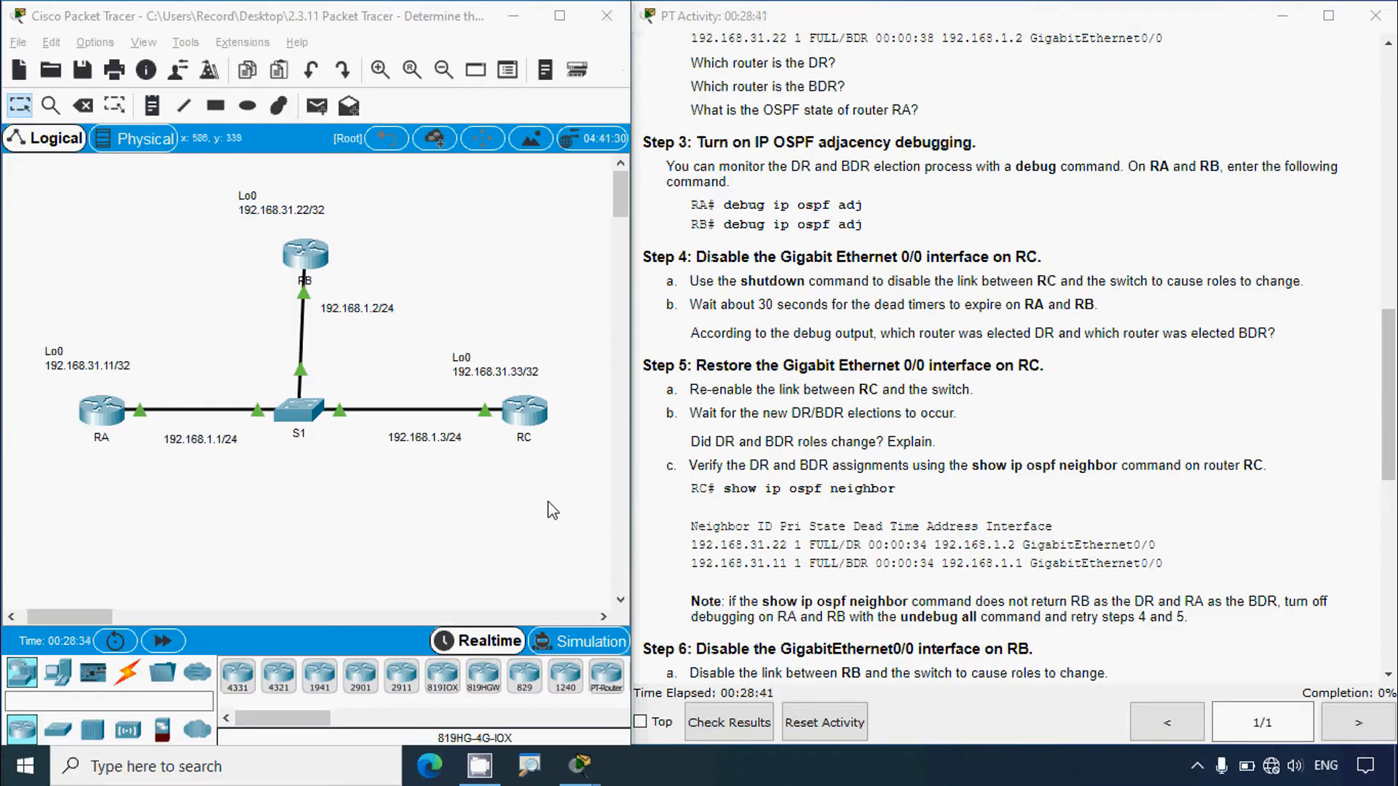
left_click_drag(64, 199, 457, 450)
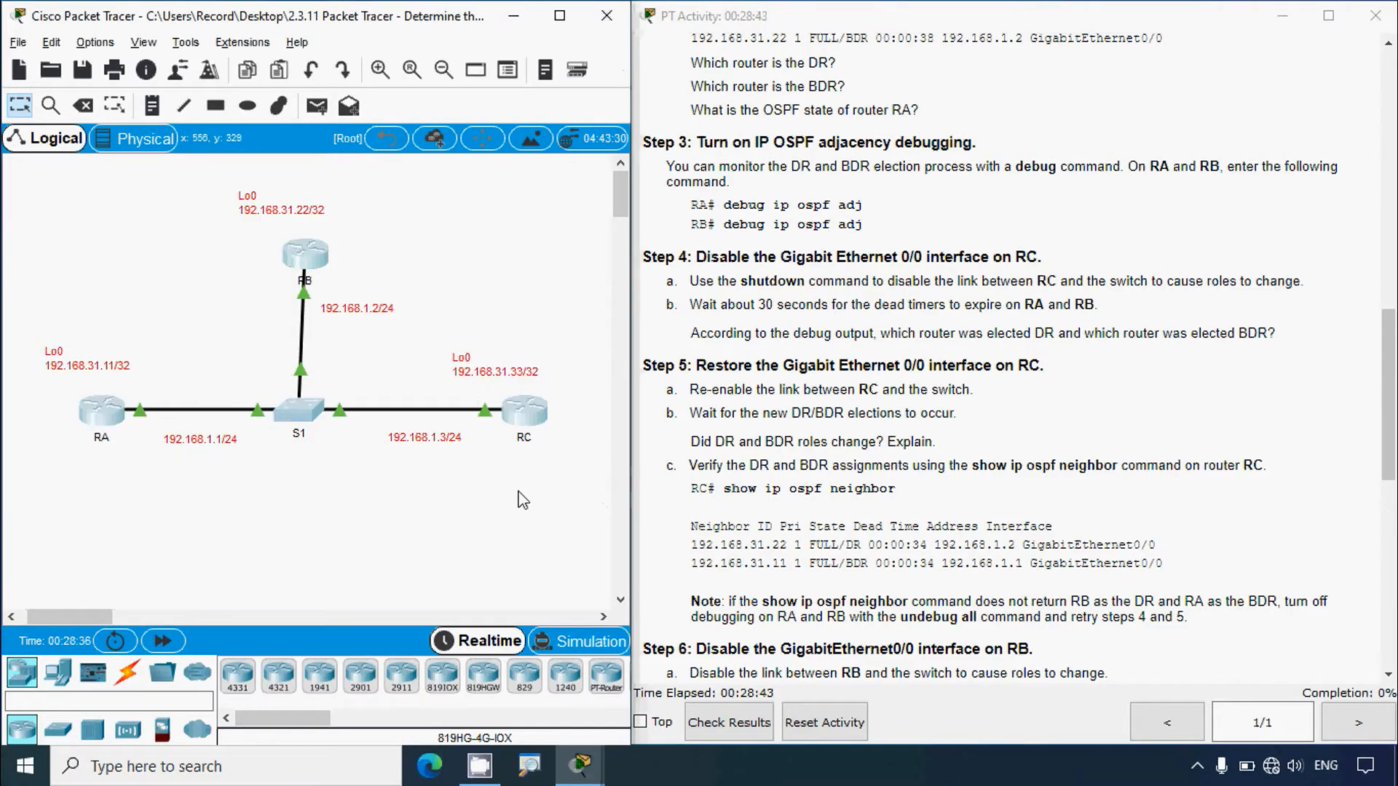
left_click_drag(573, 212, 482, 452)
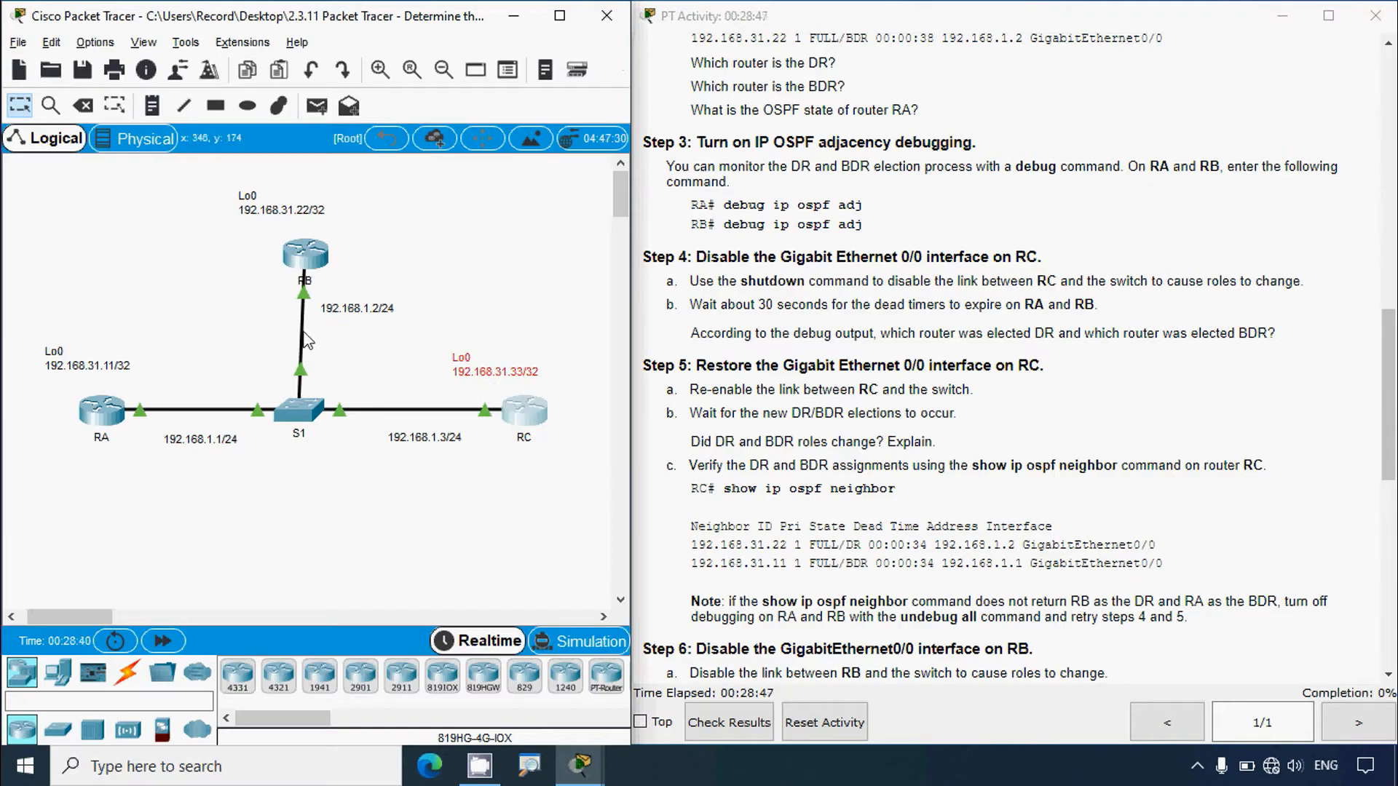
left_click(364, 312)
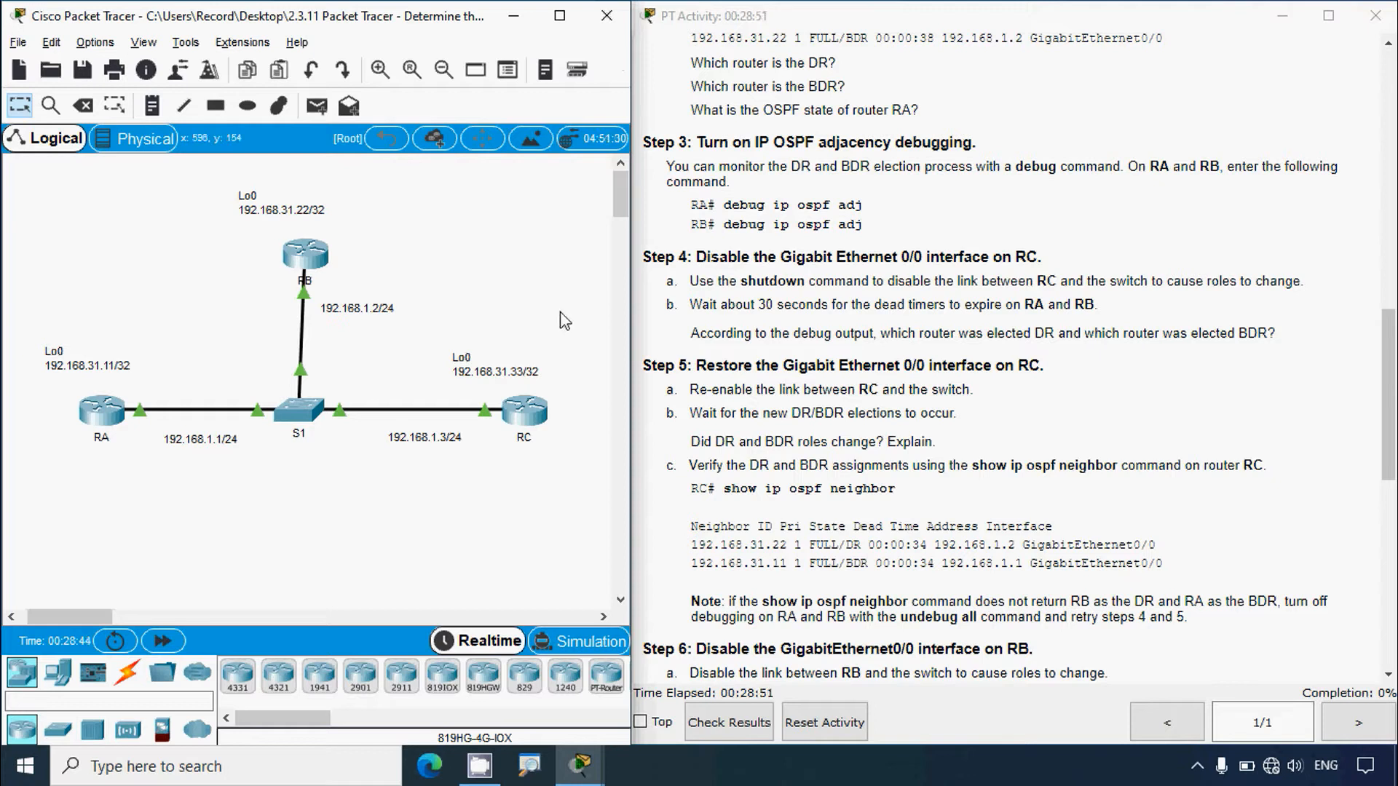
left_click_drag(587, 299, 512, 521)
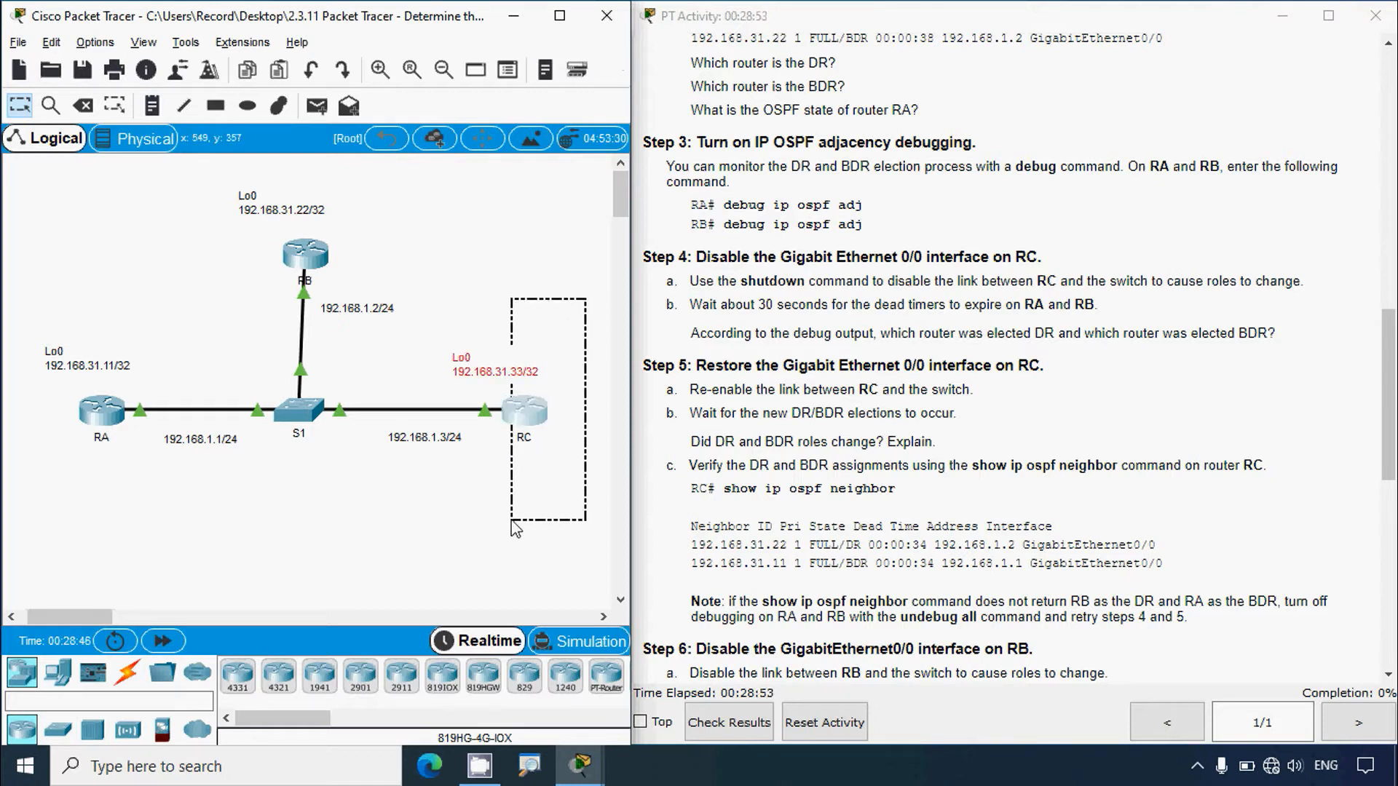
left_click(440, 244)
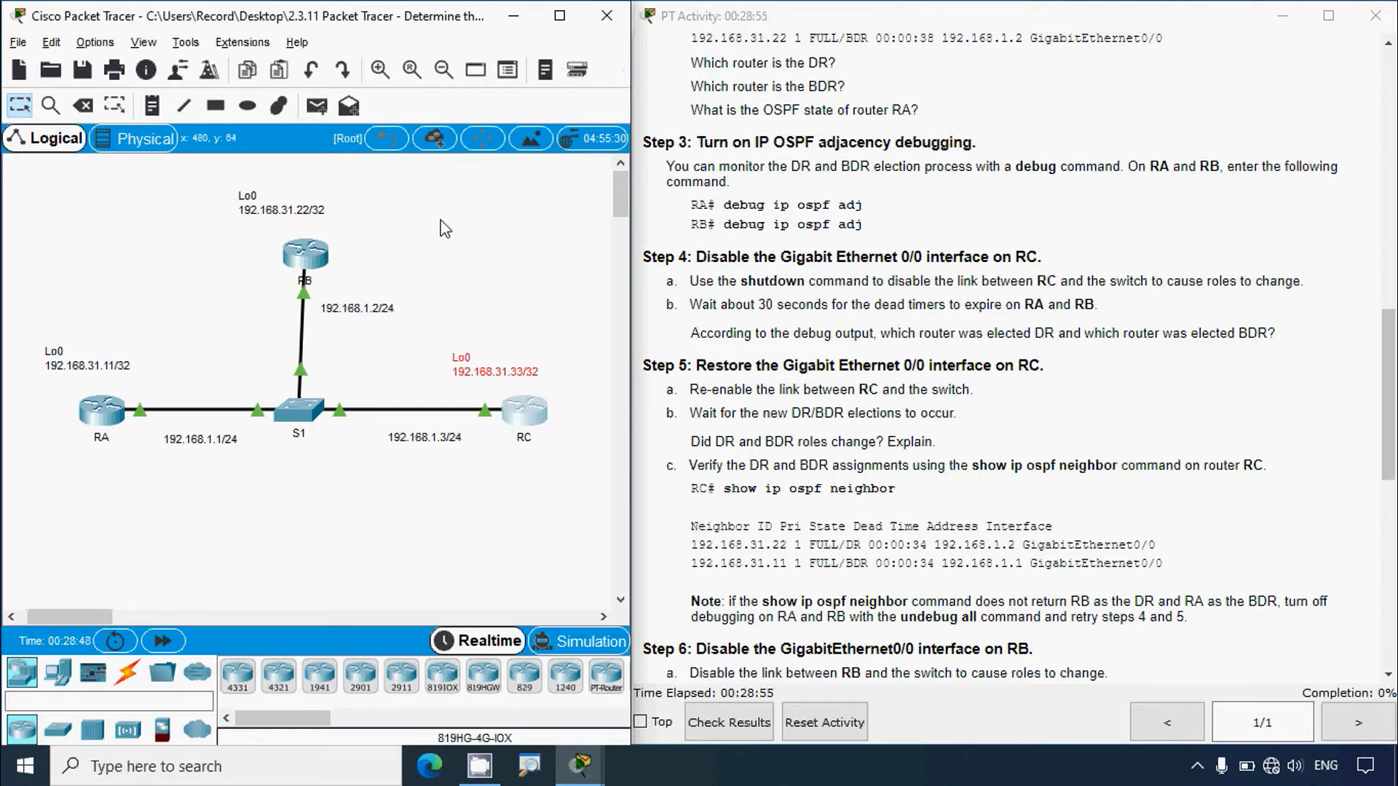
left_click_drag(457, 187, 225, 312)
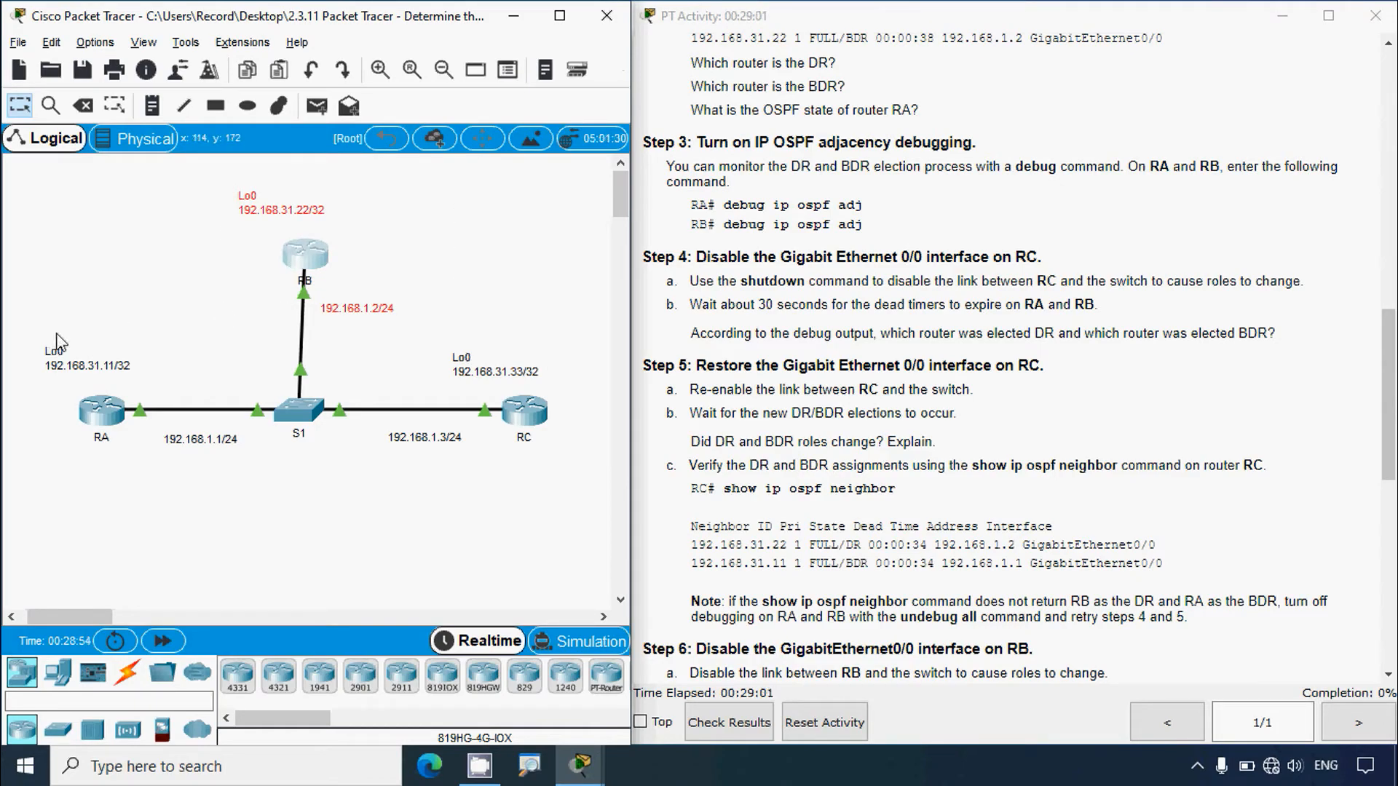
left_click_drag(38, 317, 146, 475)
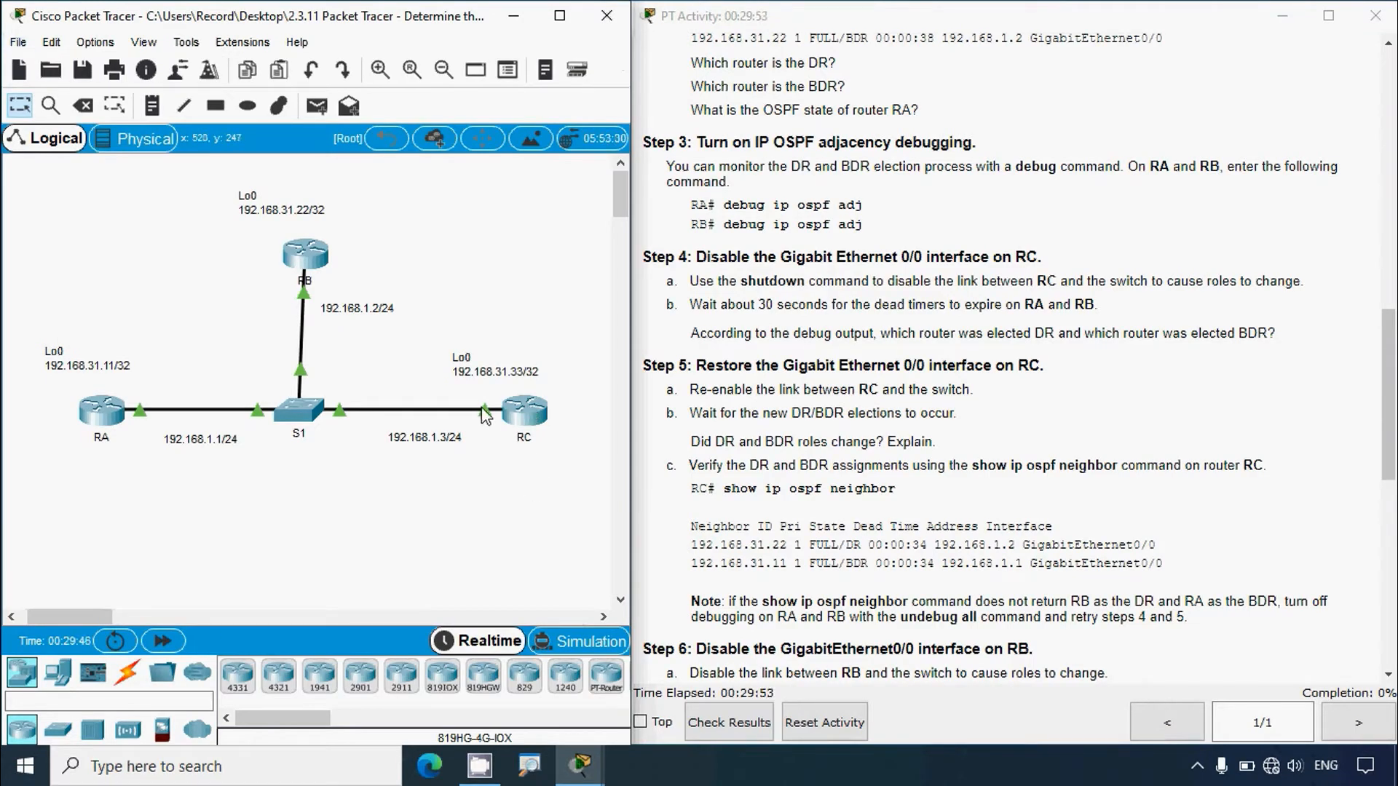
Reopen router RC's command line, clear the leftover debug command, and enter global configuration mode with conf t
mouse_move(487, 415)
left_click(537, 416)
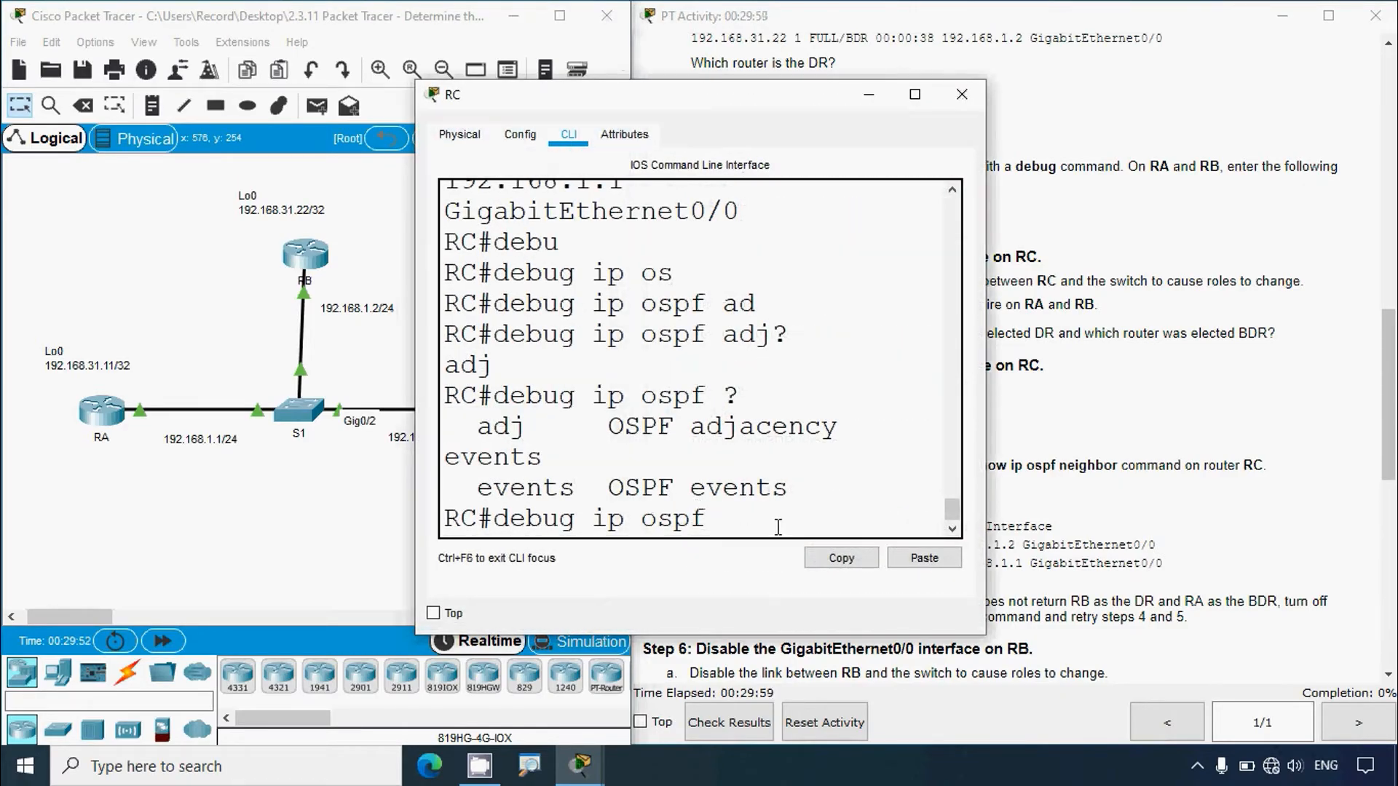
key("BackSpace")
key("BackSpace")
key("BackSpace")
key("BackSpace")
key("BackSpace")
key("BackSpace")
key("BackSpace")
key("BackSpace")
key("BackSpace")
key("BackSpace")
key("BackSpace")
key("BackSpace")
key("BackSpace")
key("BackSpace")
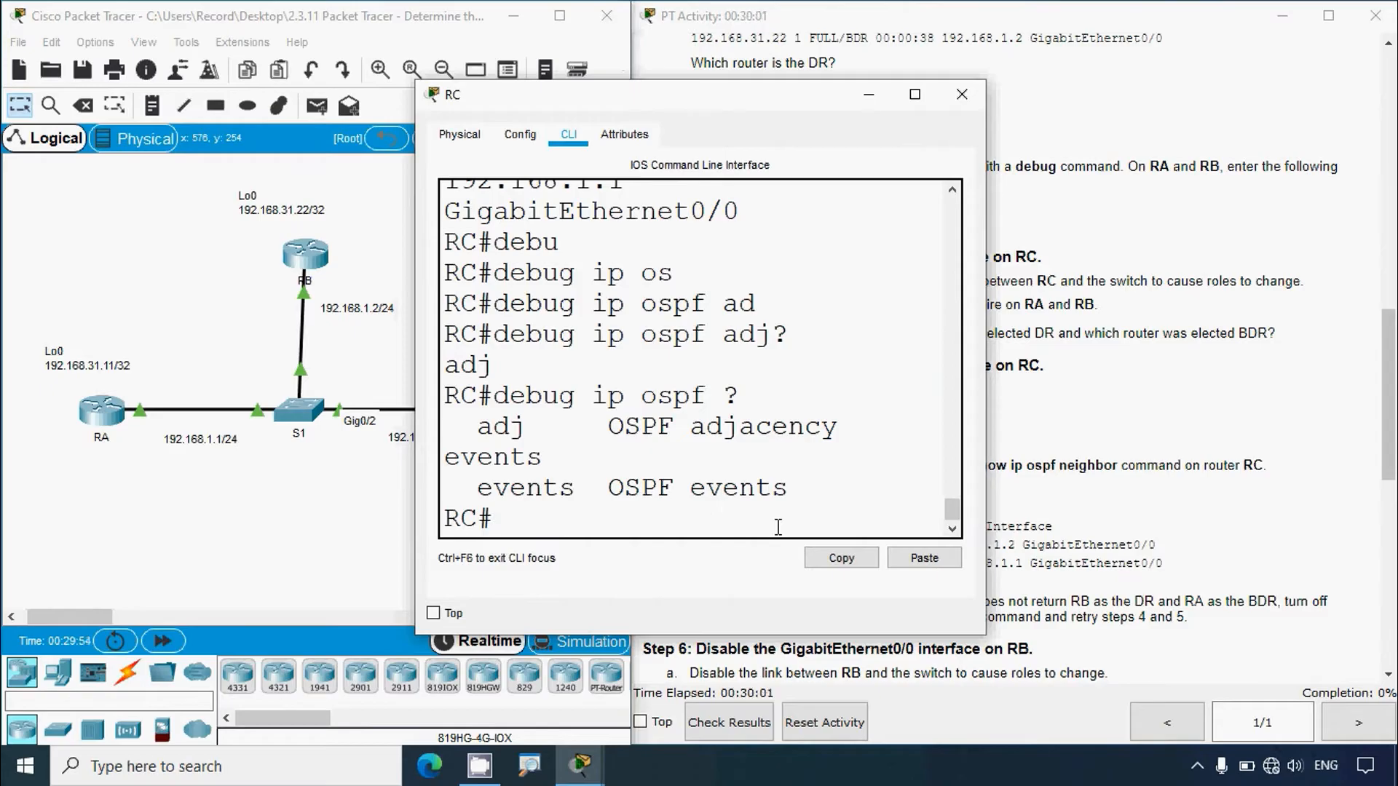
type("conf t")
key("Return")
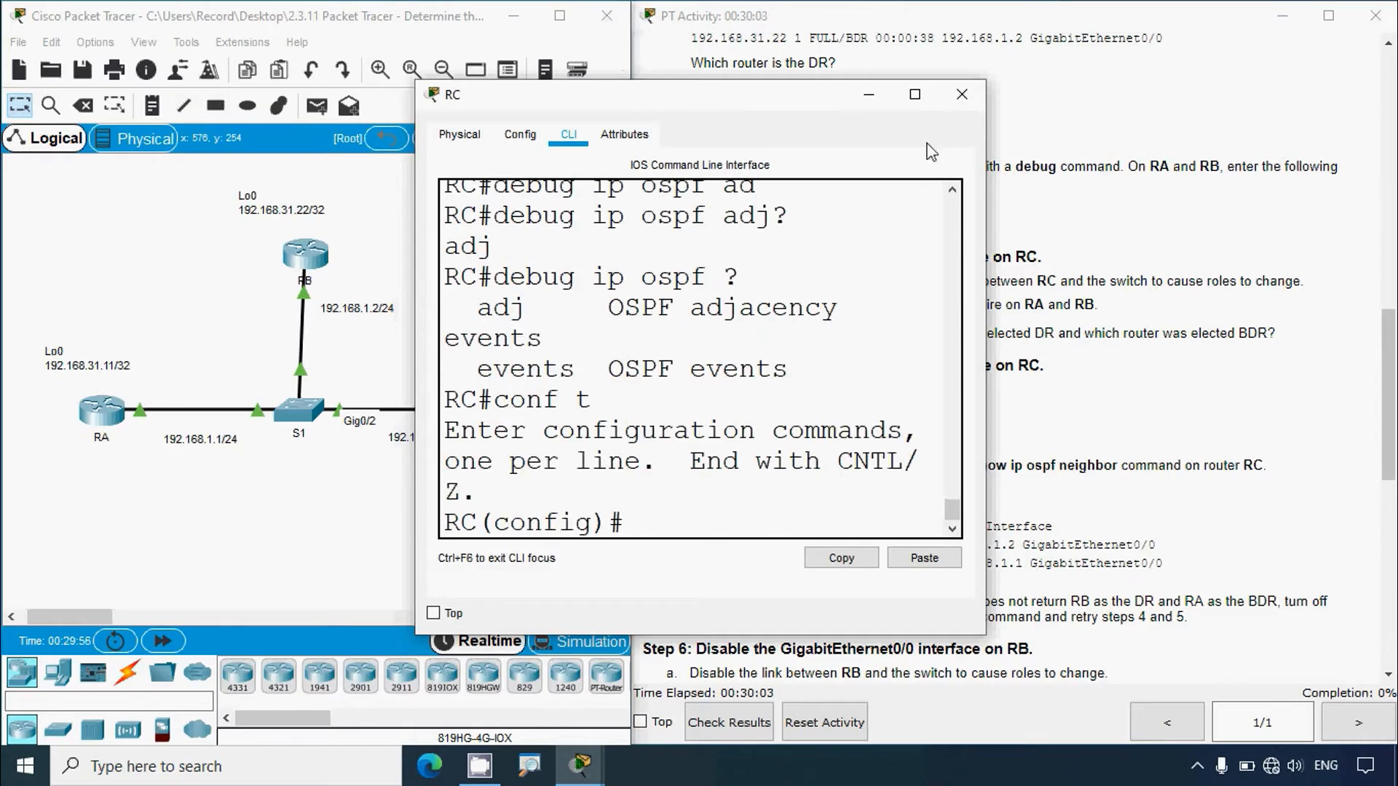
Maximize router RC's command line and enter interface configuration mode with interface g0/0
left_click(915, 94)
type("in")
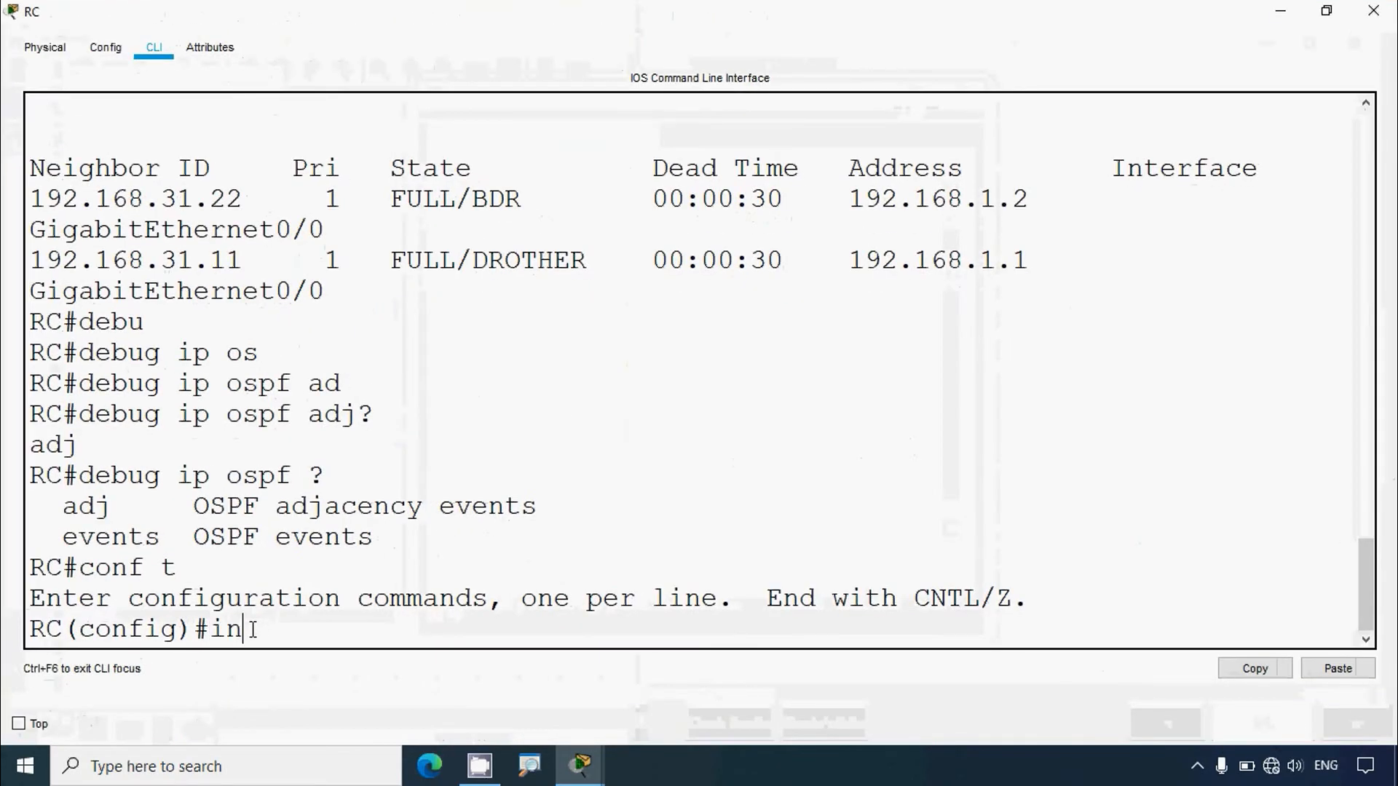
type("terface g")
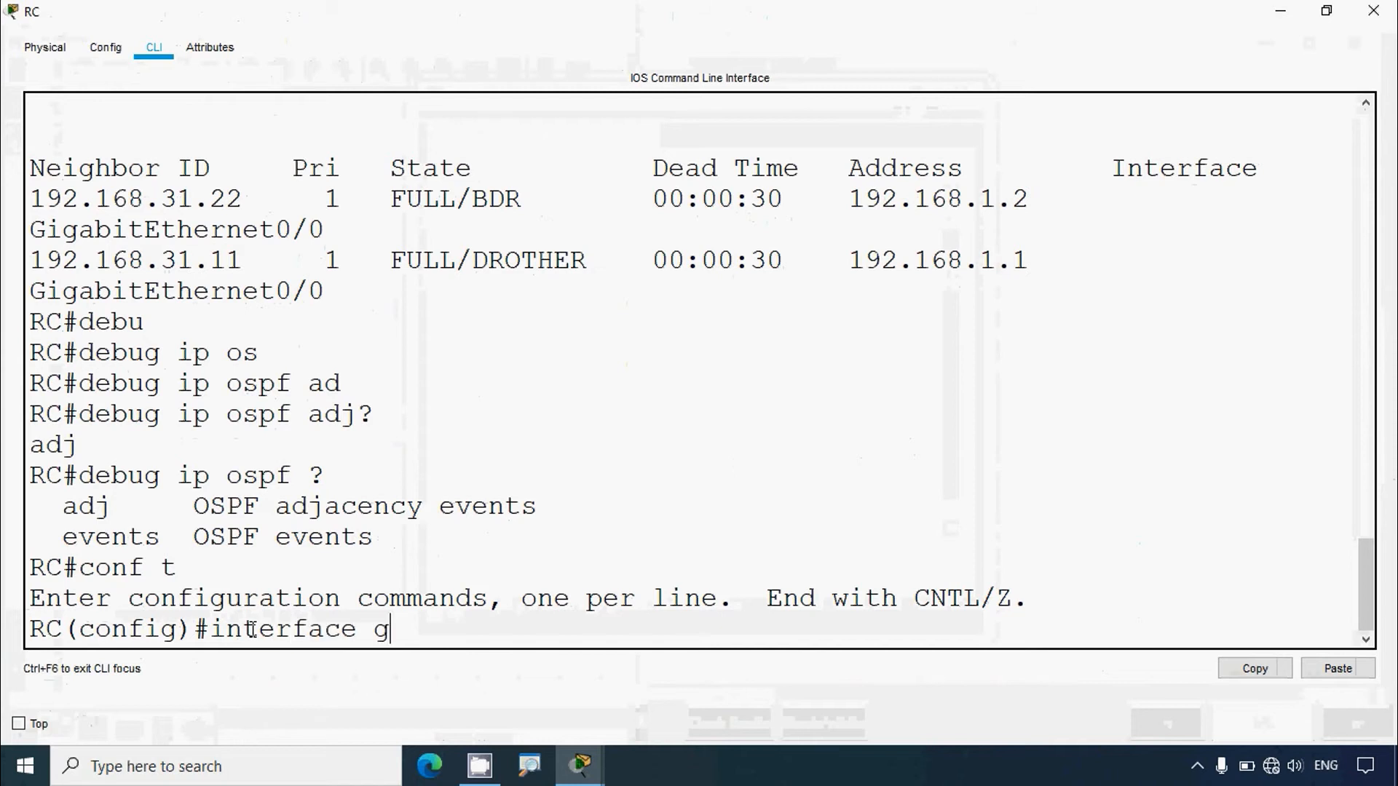
type("0/0")
key("Return")
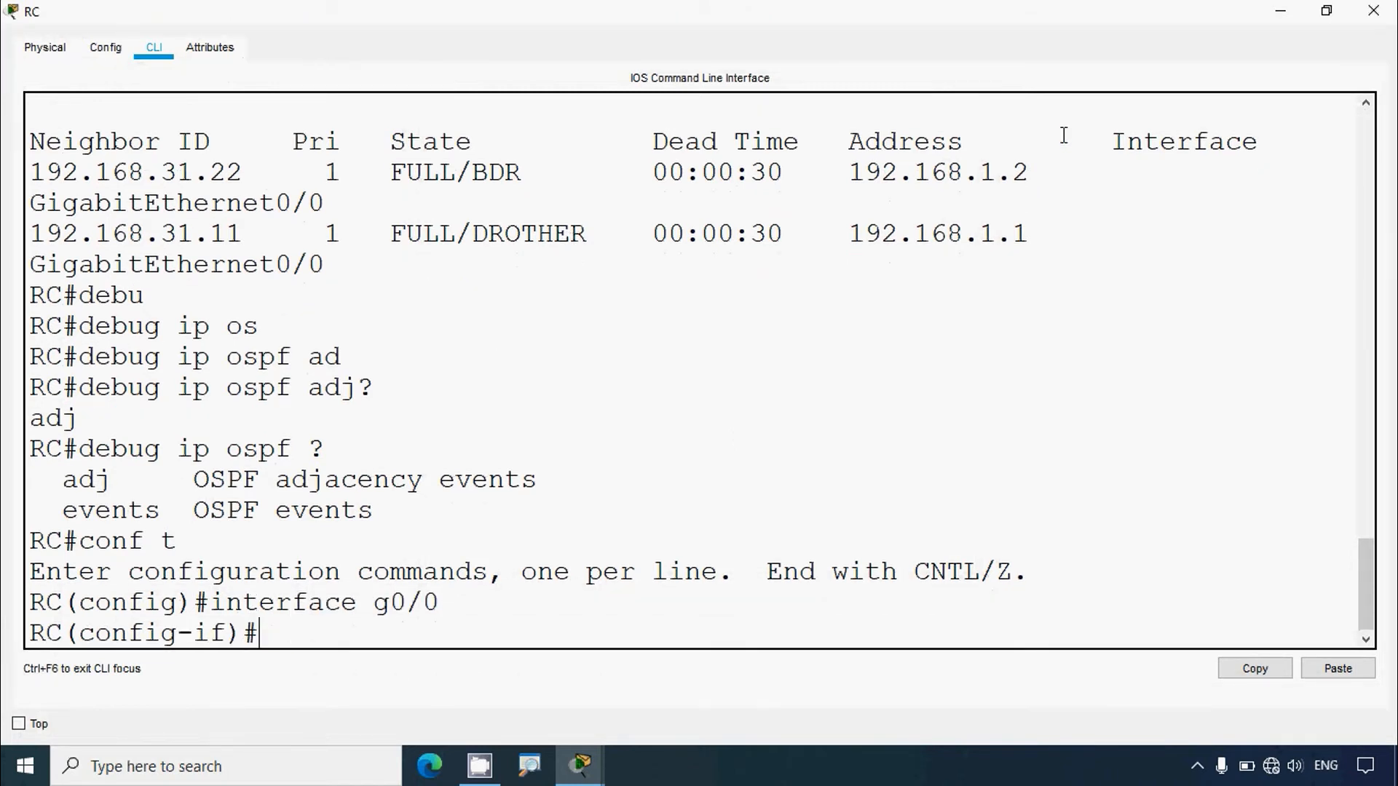
Check RC's Gig0/0 link in the topology and disable that interface from RC's maximized command line with shutdown
left_click(1327, 10)
left_click(462, 469)
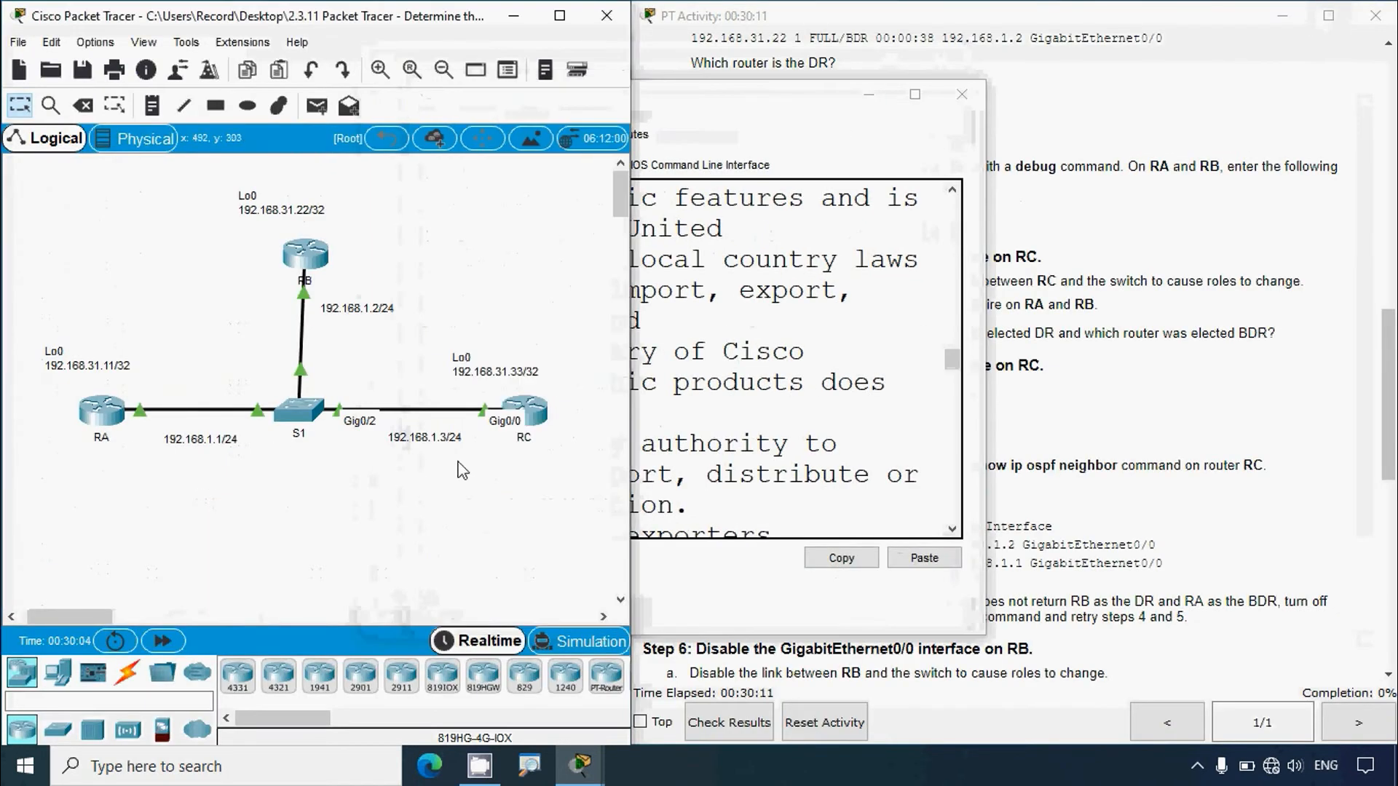
left_click(526, 412)
left_click(915, 94)
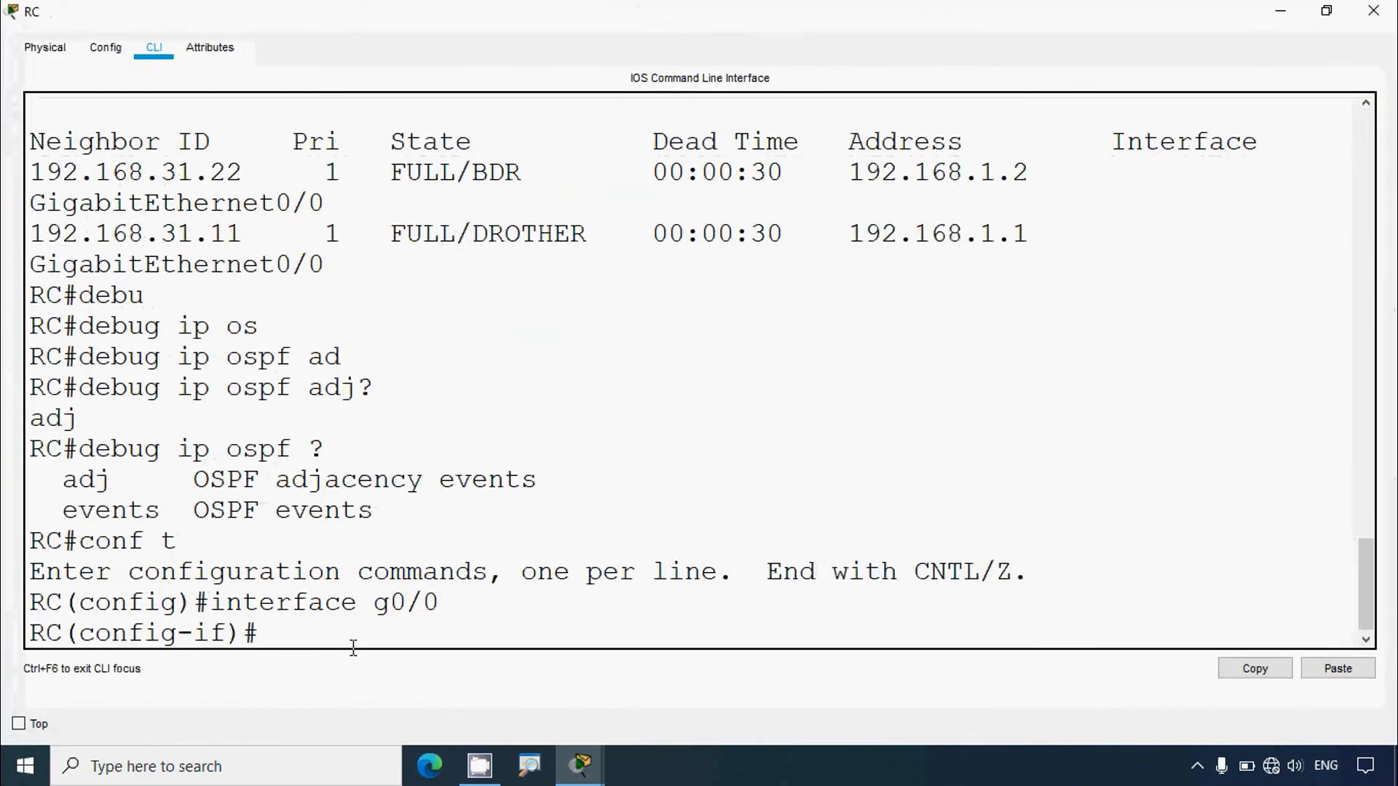
type("shutdown")
key("Return")
key("Return")
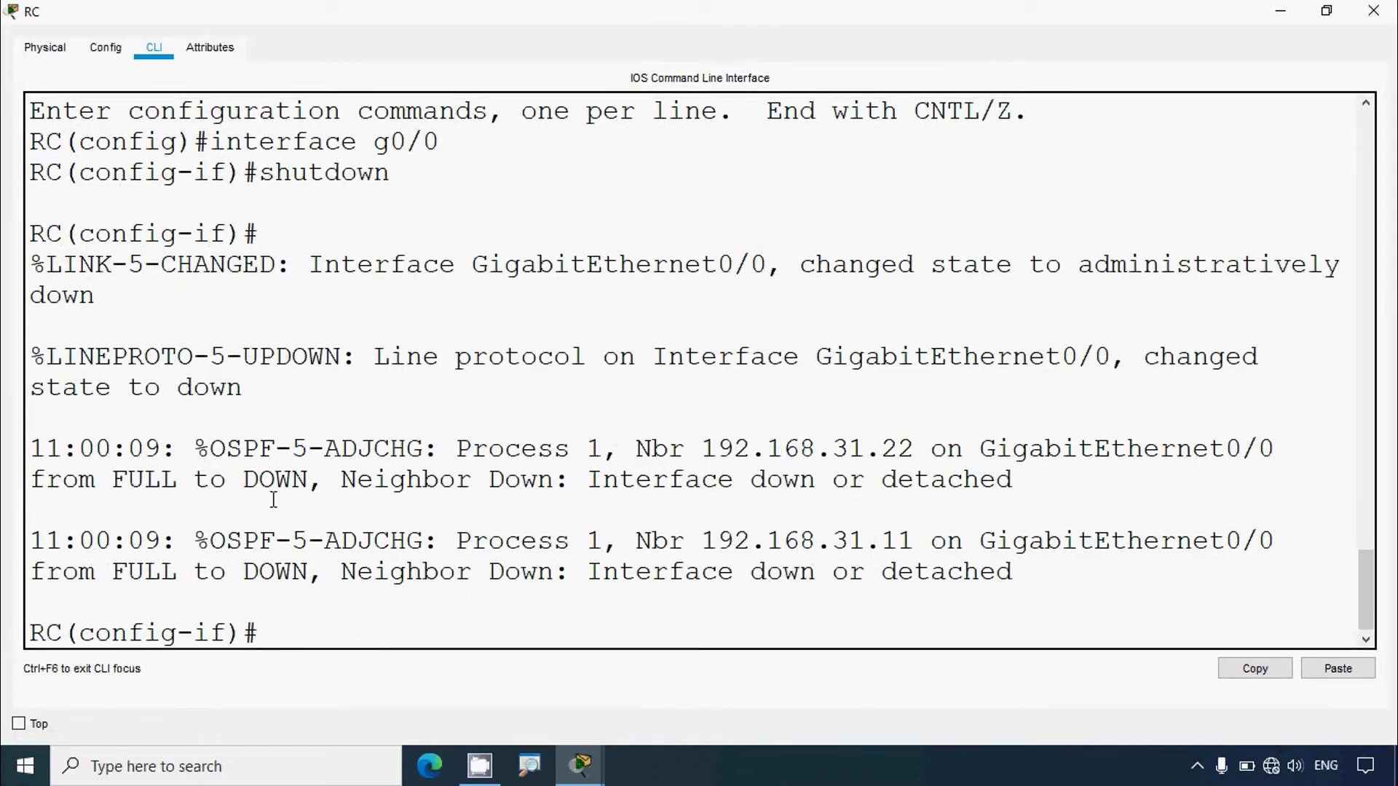
Examine the OSPF neighbor state messages for 192.168.31.22 and 192.168.31.11 on RC, and close its window
left_click_drag(669, 447, 943, 444)
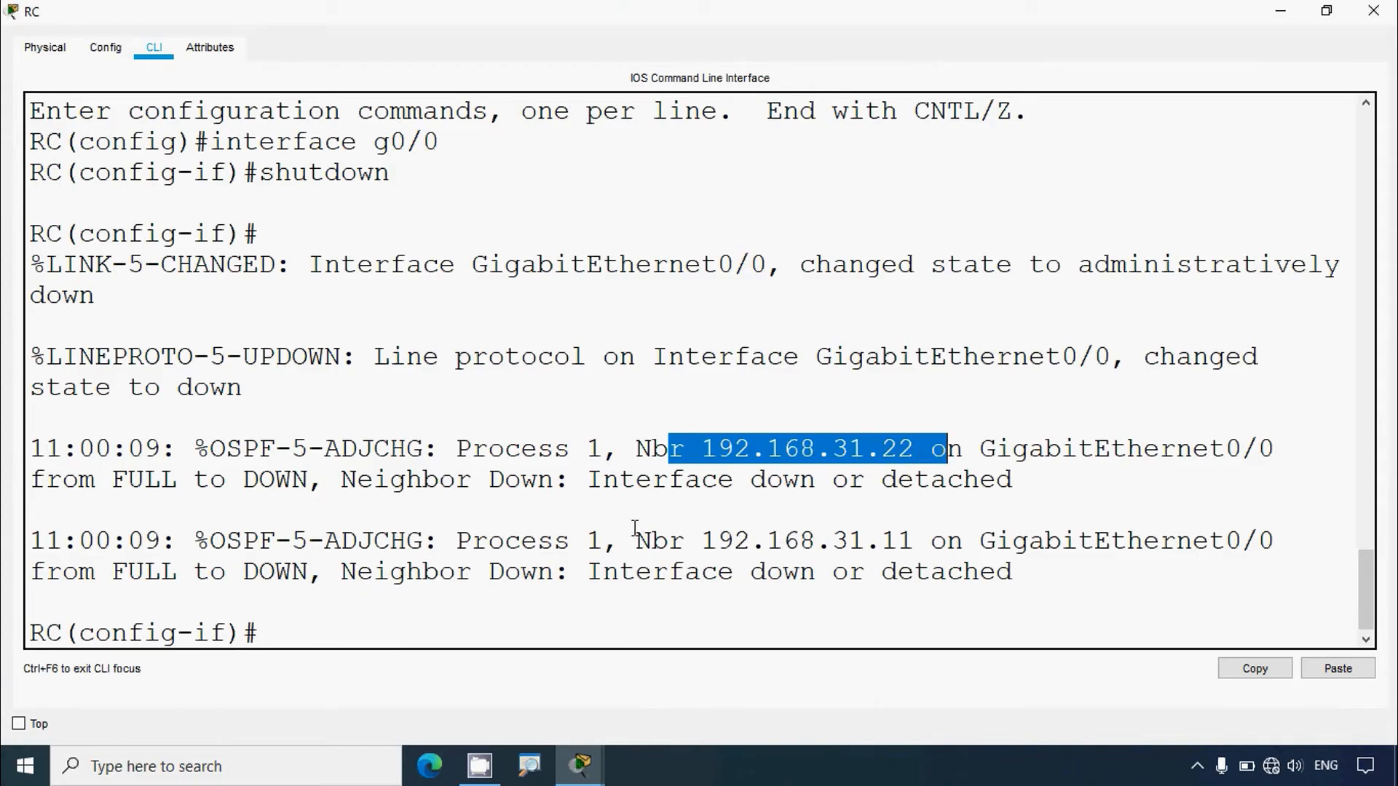
left_click_drag(699, 478, 1014, 480)
left_click_drag(717, 540, 918, 541)
left_click(1366, 21)
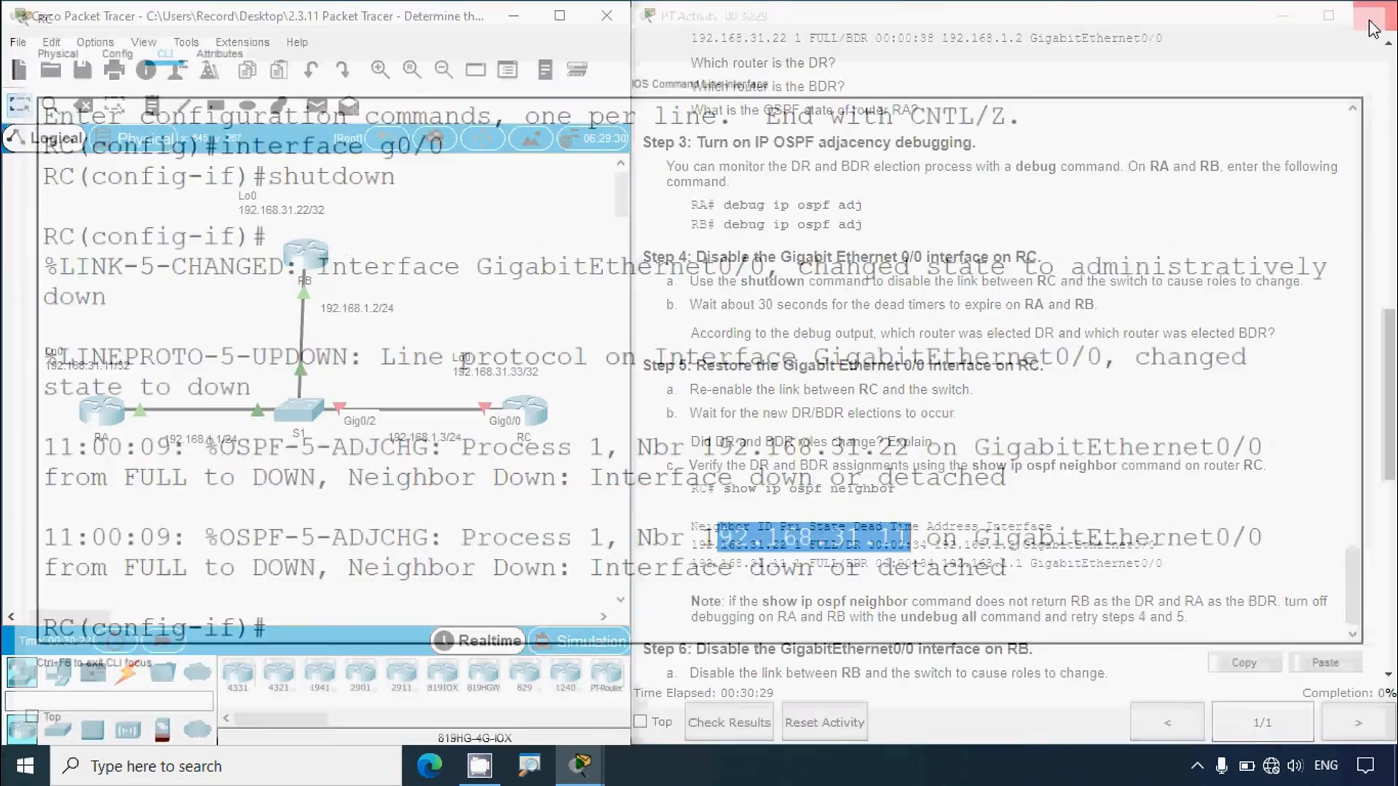
Check the maximized command lines of routers RB and RA for OSPF adjacency debug output, closing each window
left_click(304, 259)
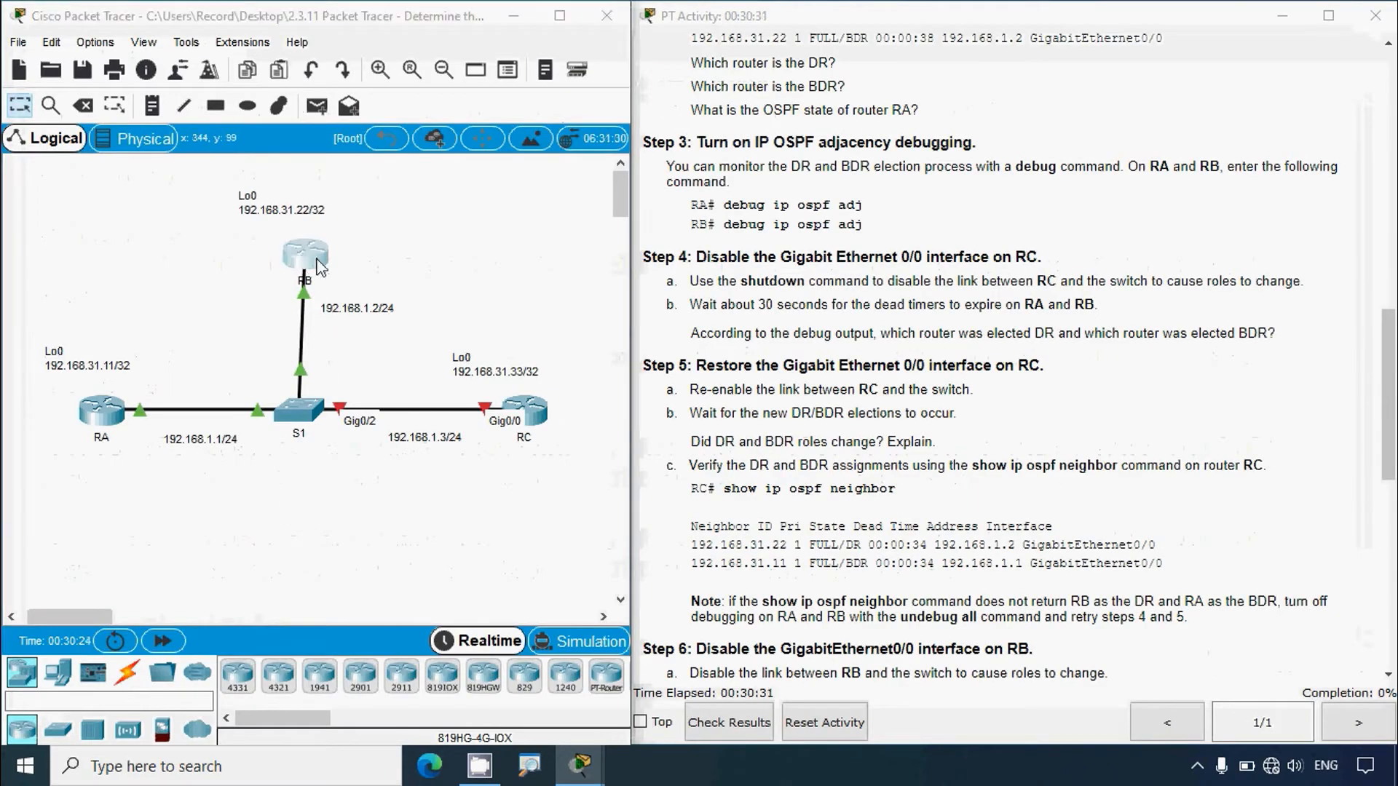
left_click(914, 94)
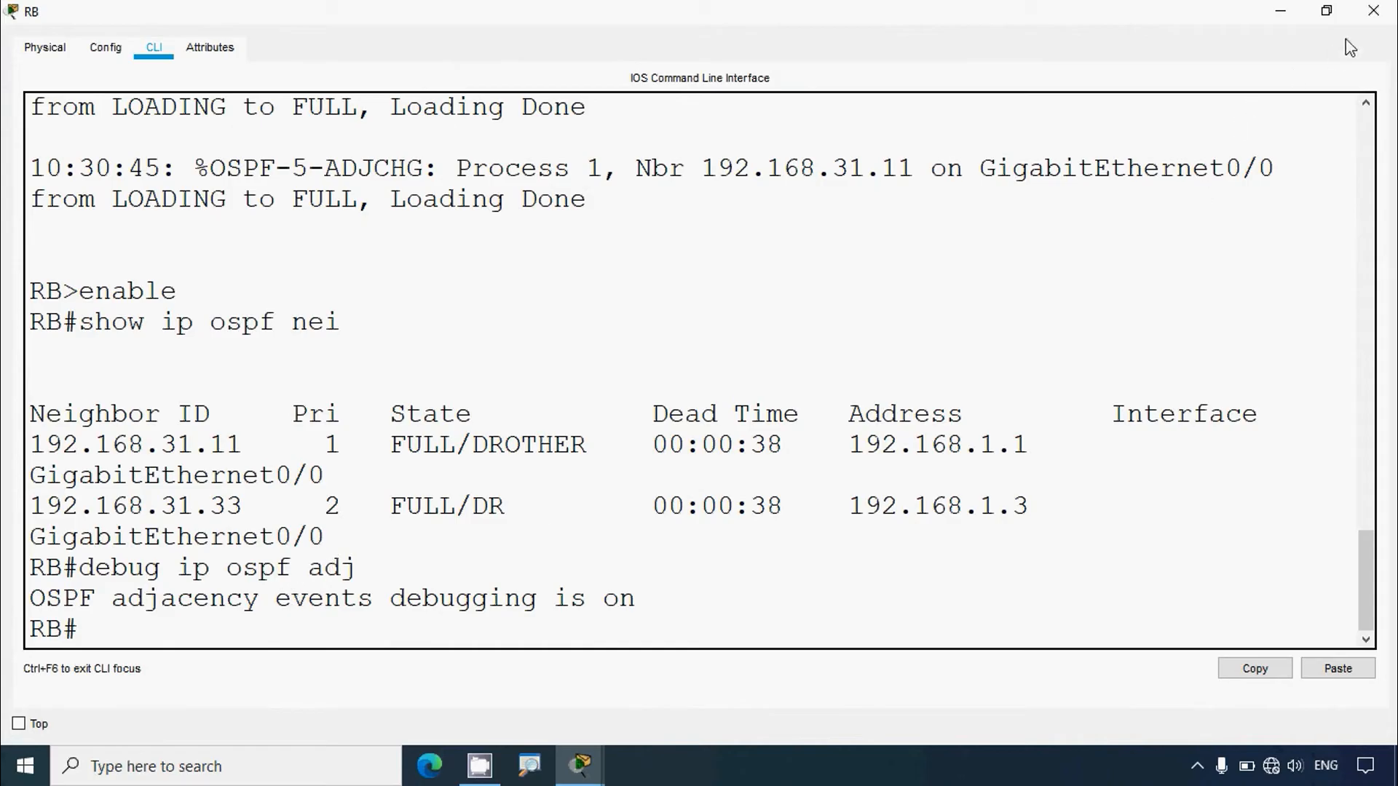
left_click(1374, 11)
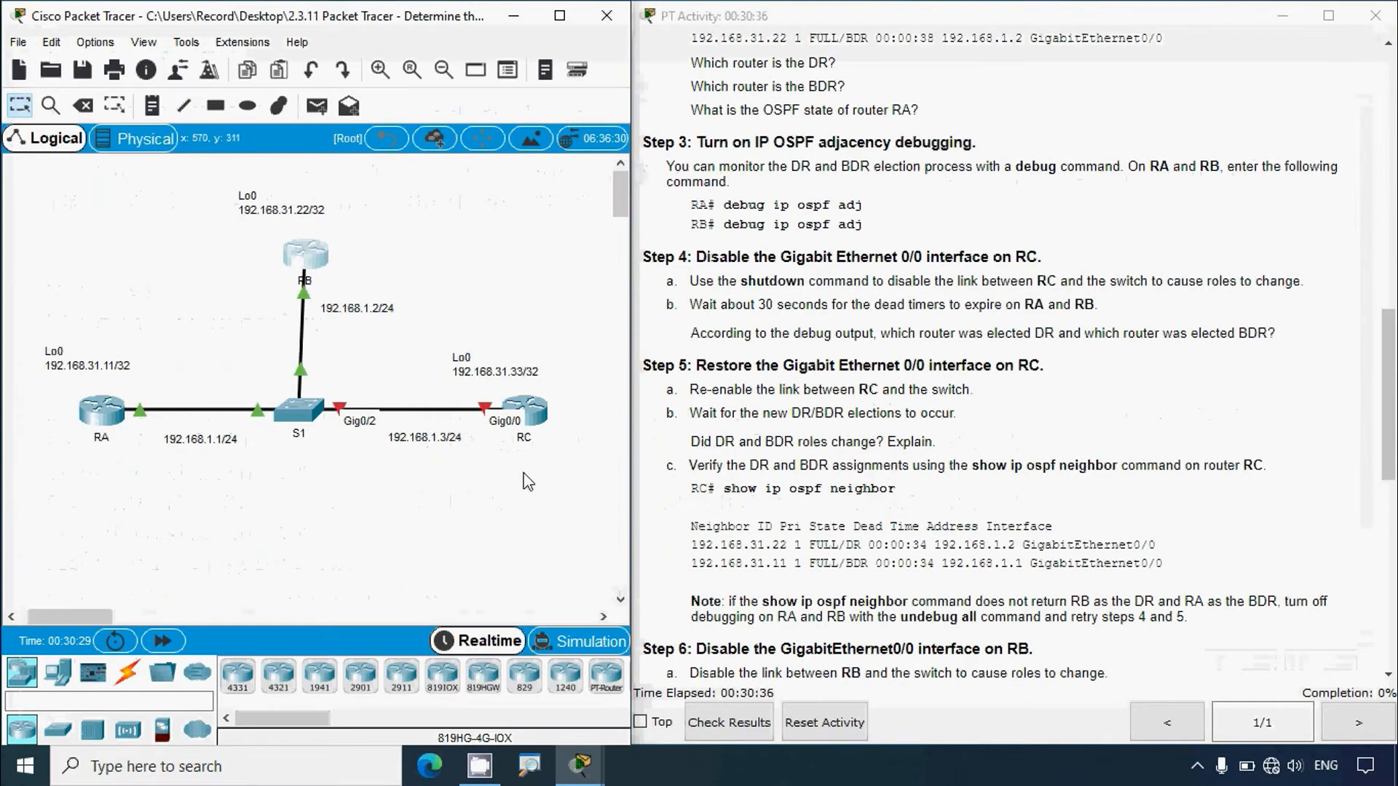
left_click(107, 427)
left_click(920, 98)
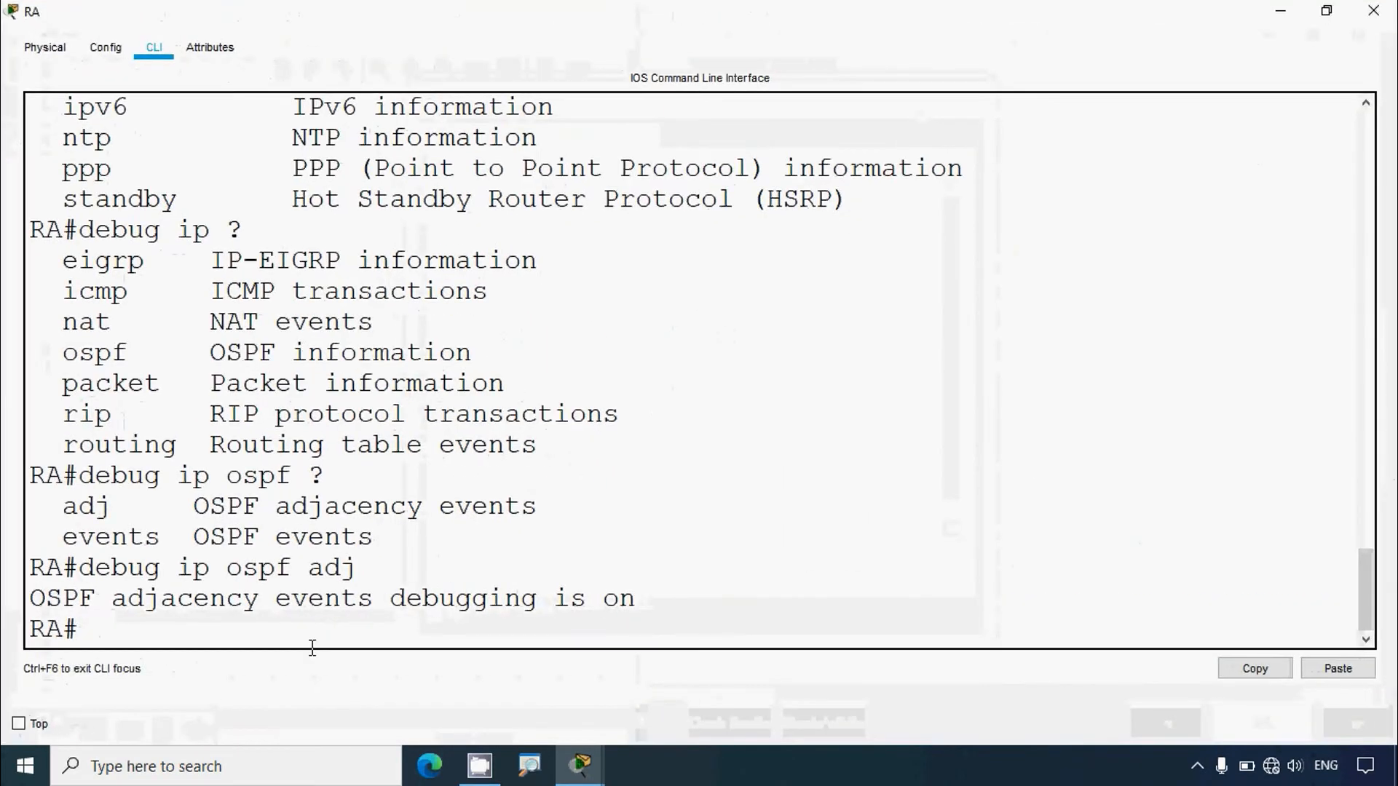
left_click(1373, 10)
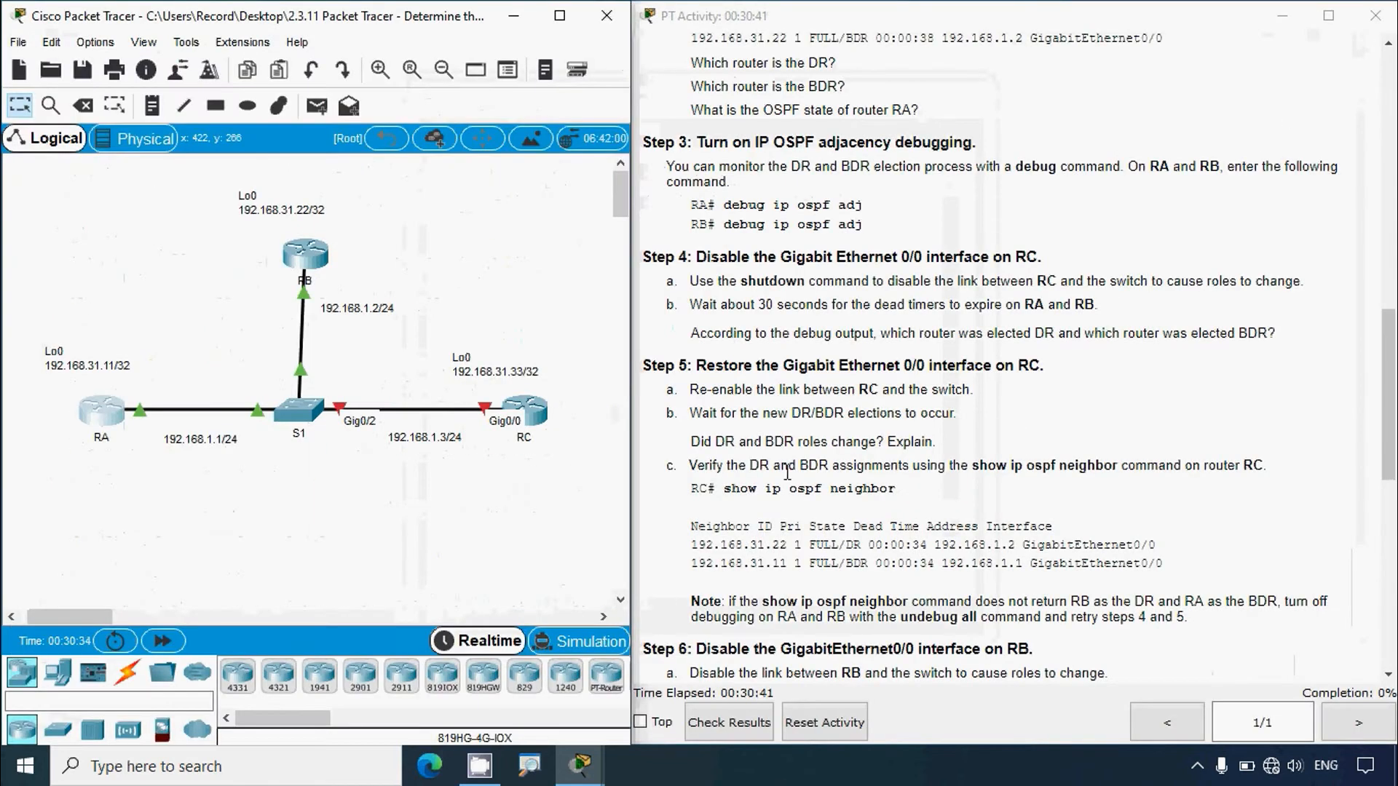
Reopen RC's command line maximized and re-examine the adjacency change messages for both of its OSPF neighbors
left_click(524, 412)
left_click(911, 97)
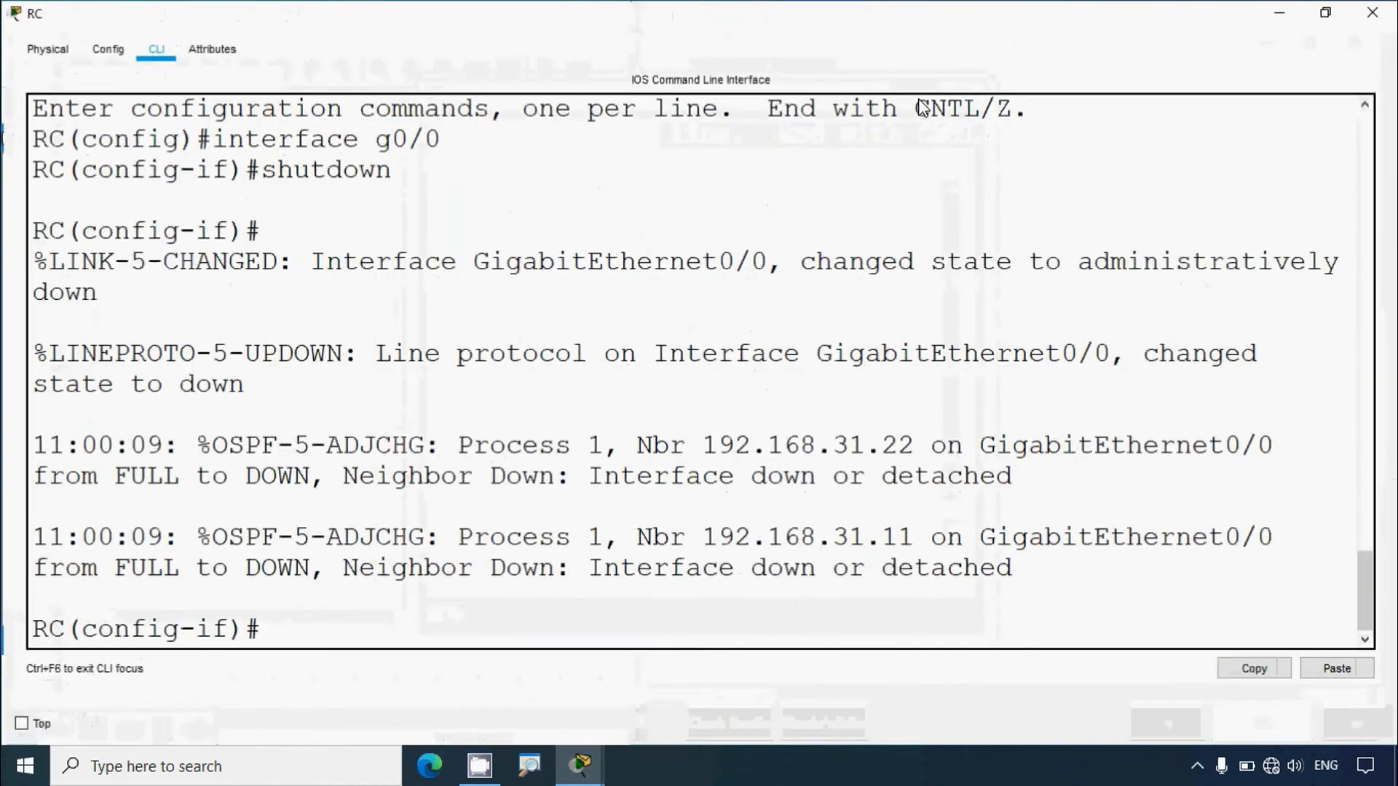
left_click_drag(167, 563, 1022, 575)
left_click_drag(653, 444, 1012, 477)
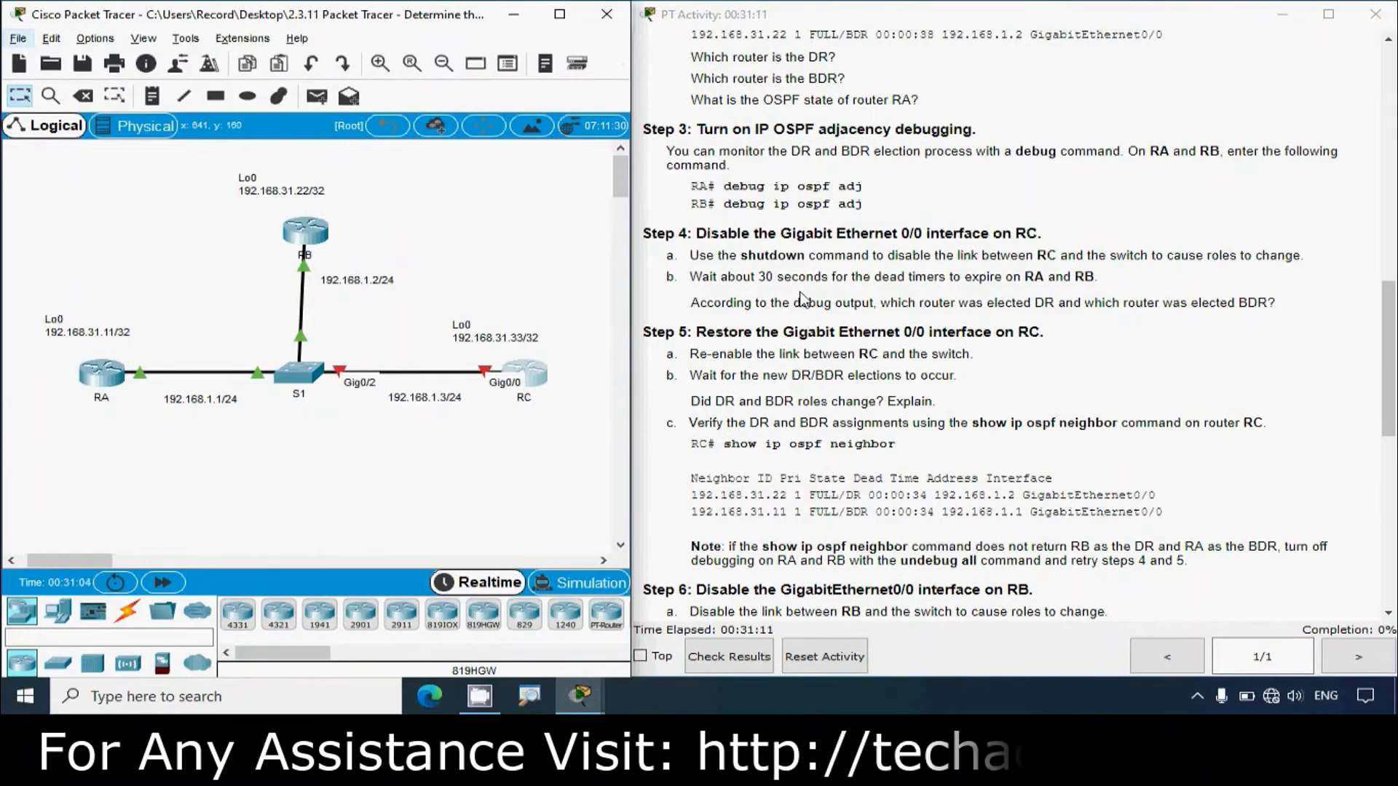
Open router RA's command line maximized and look back through the debug output to the start of the DR/BDR election
left_click(102, 373)
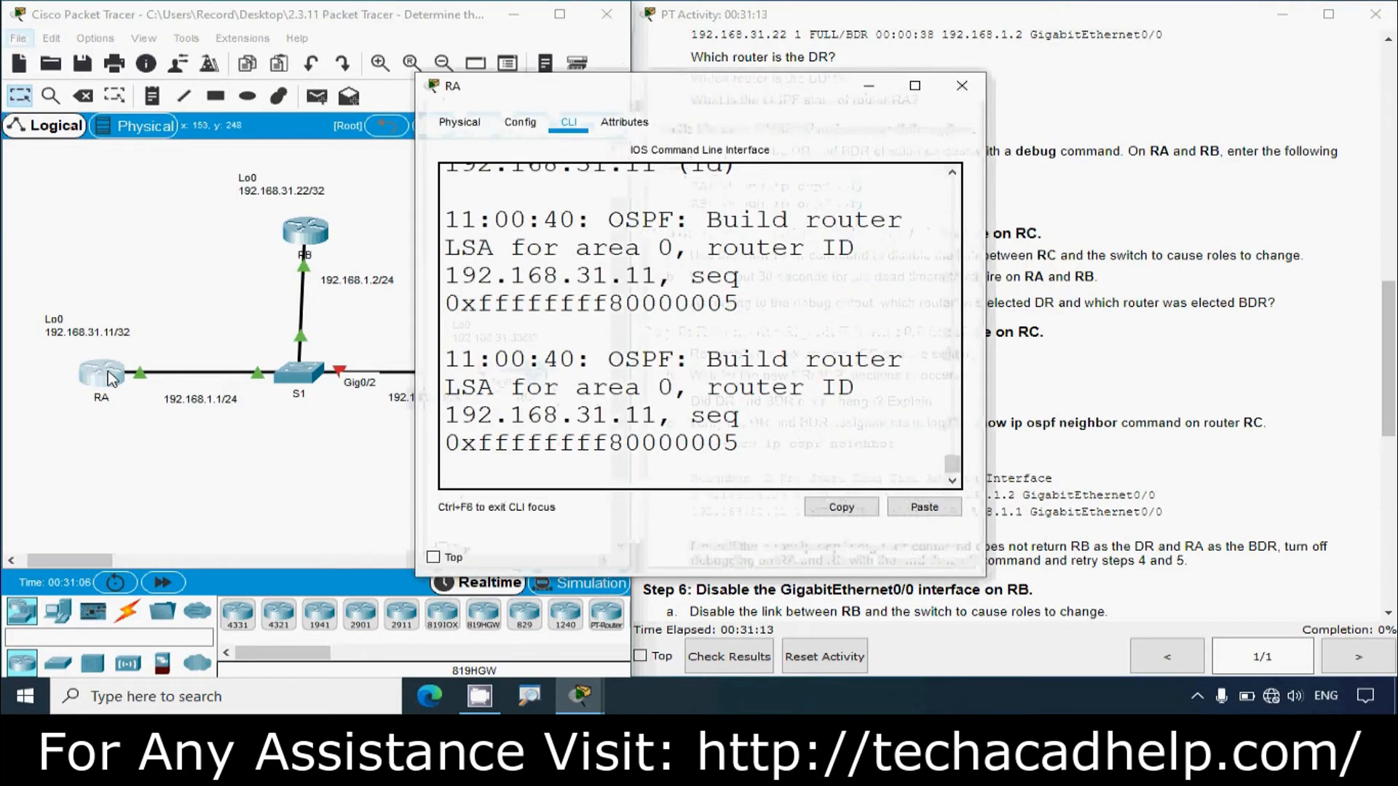
left_click(913, 93)
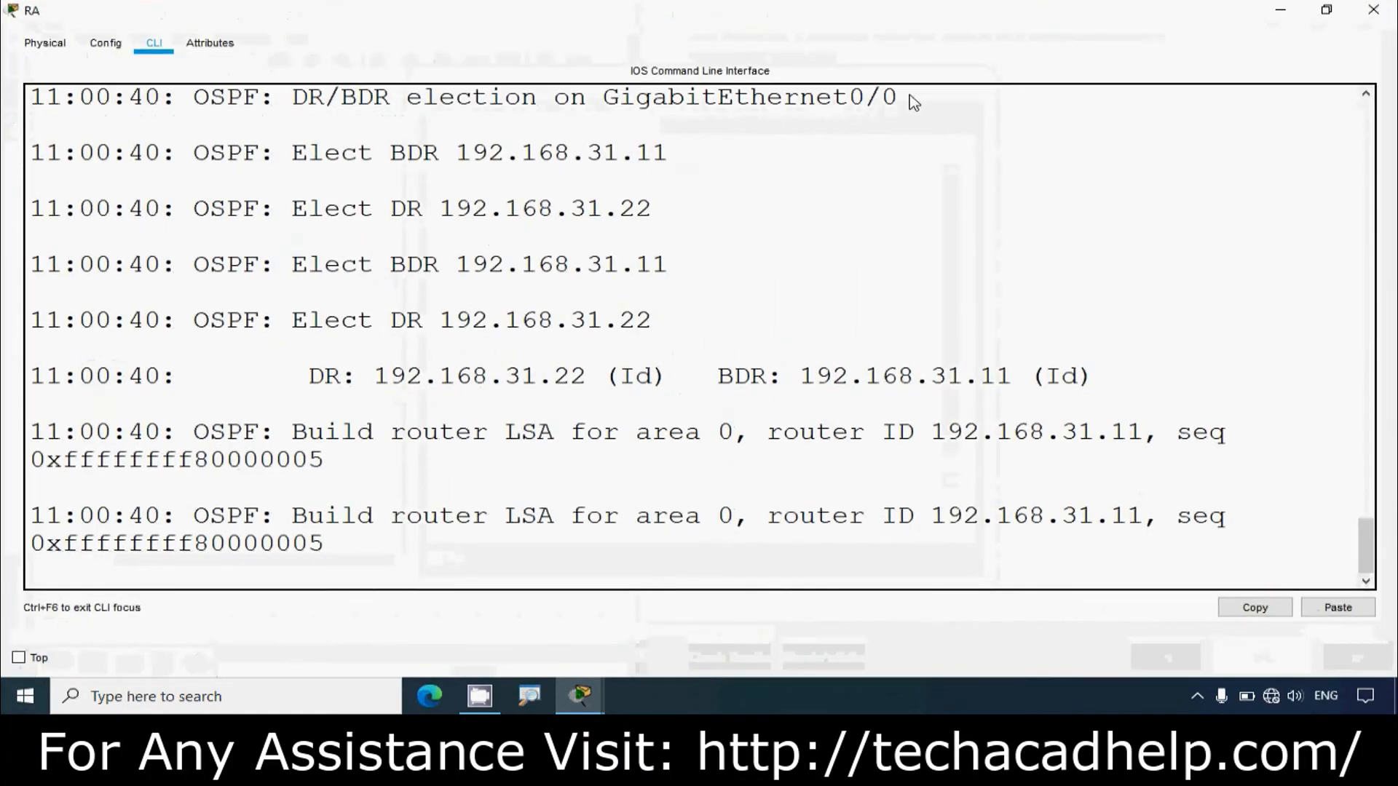
scroll(580, 391, "up", 2)
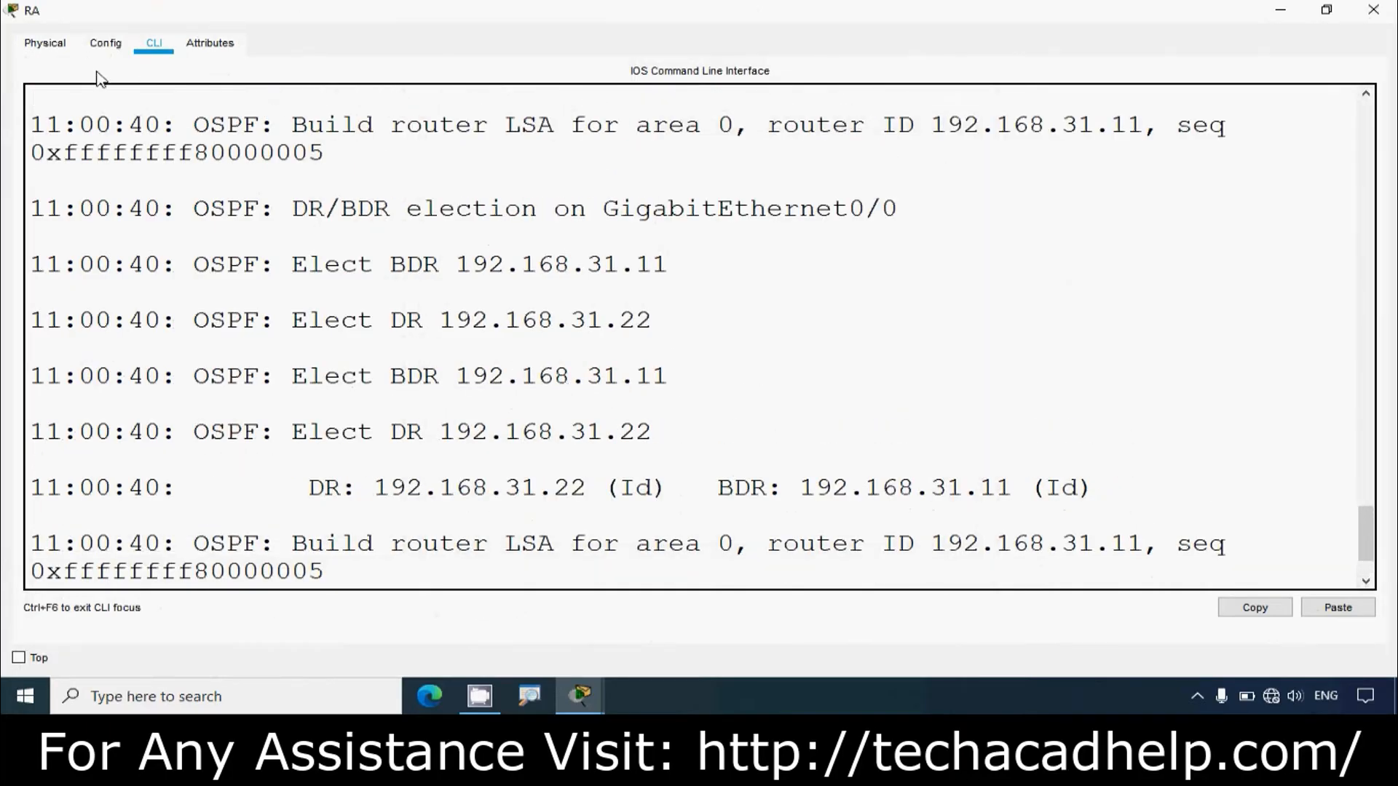
scroll(465, 359, "up", 1)
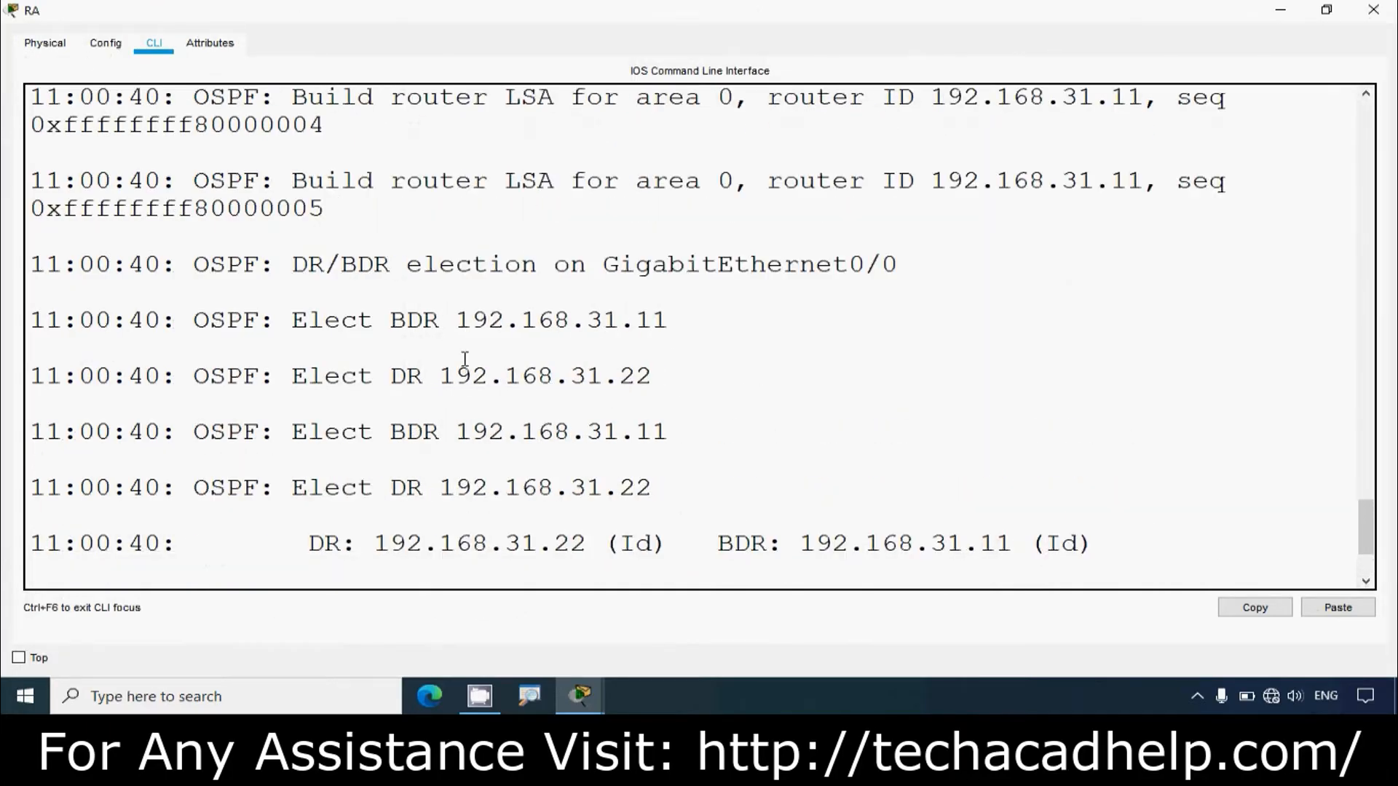
scroll(465, 359, "up", 6)
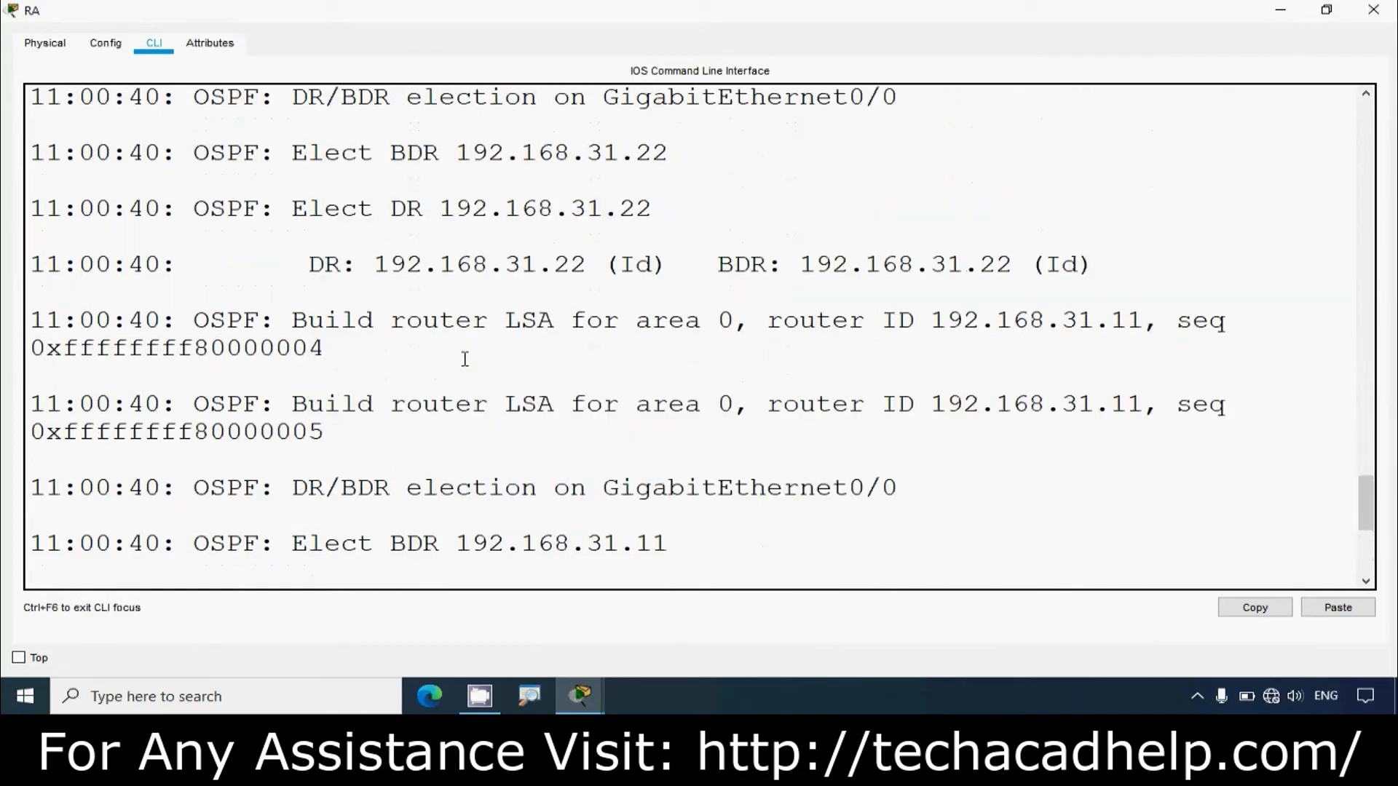
scroll(464, 359, "up", 1)
scroll(465, 359, "up", 4)
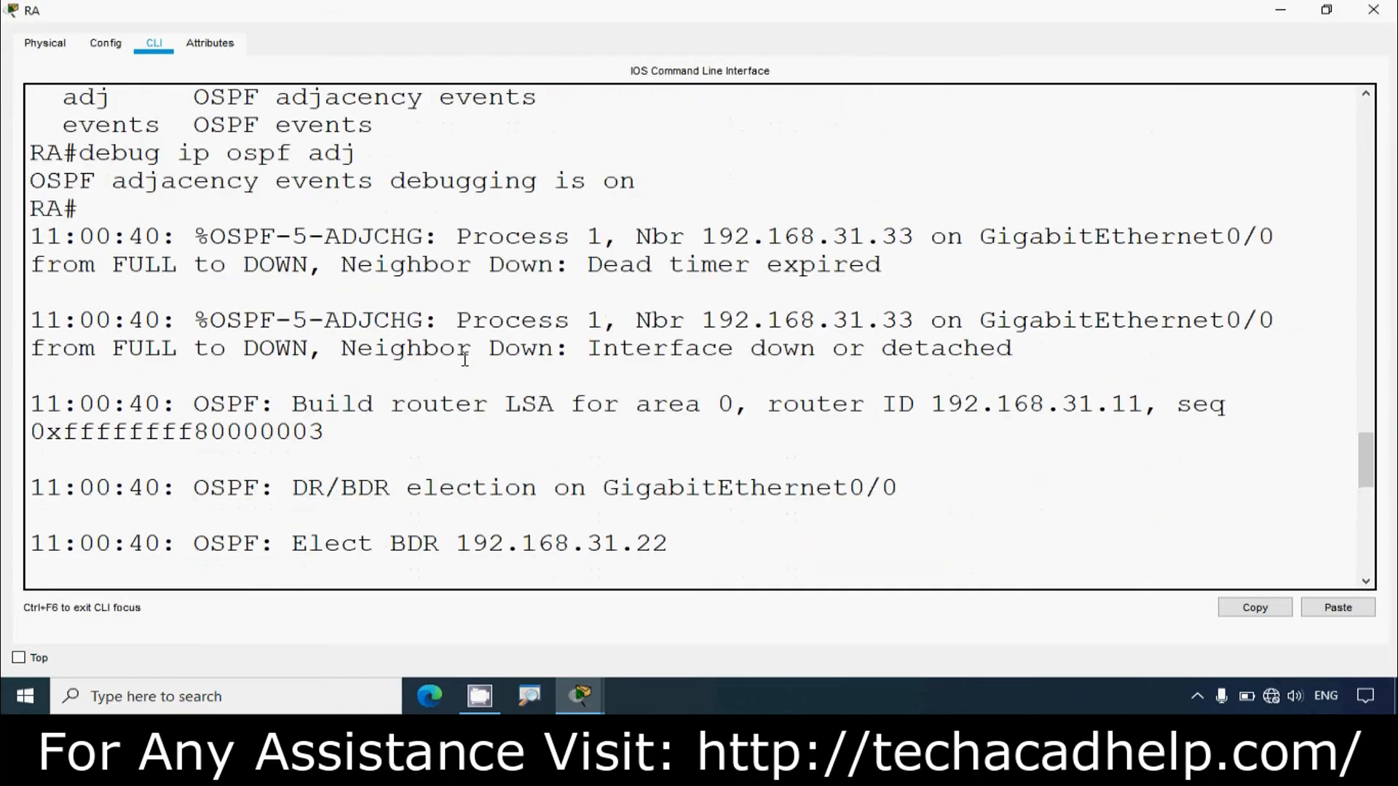
scroll(464, 359, "down", 5)
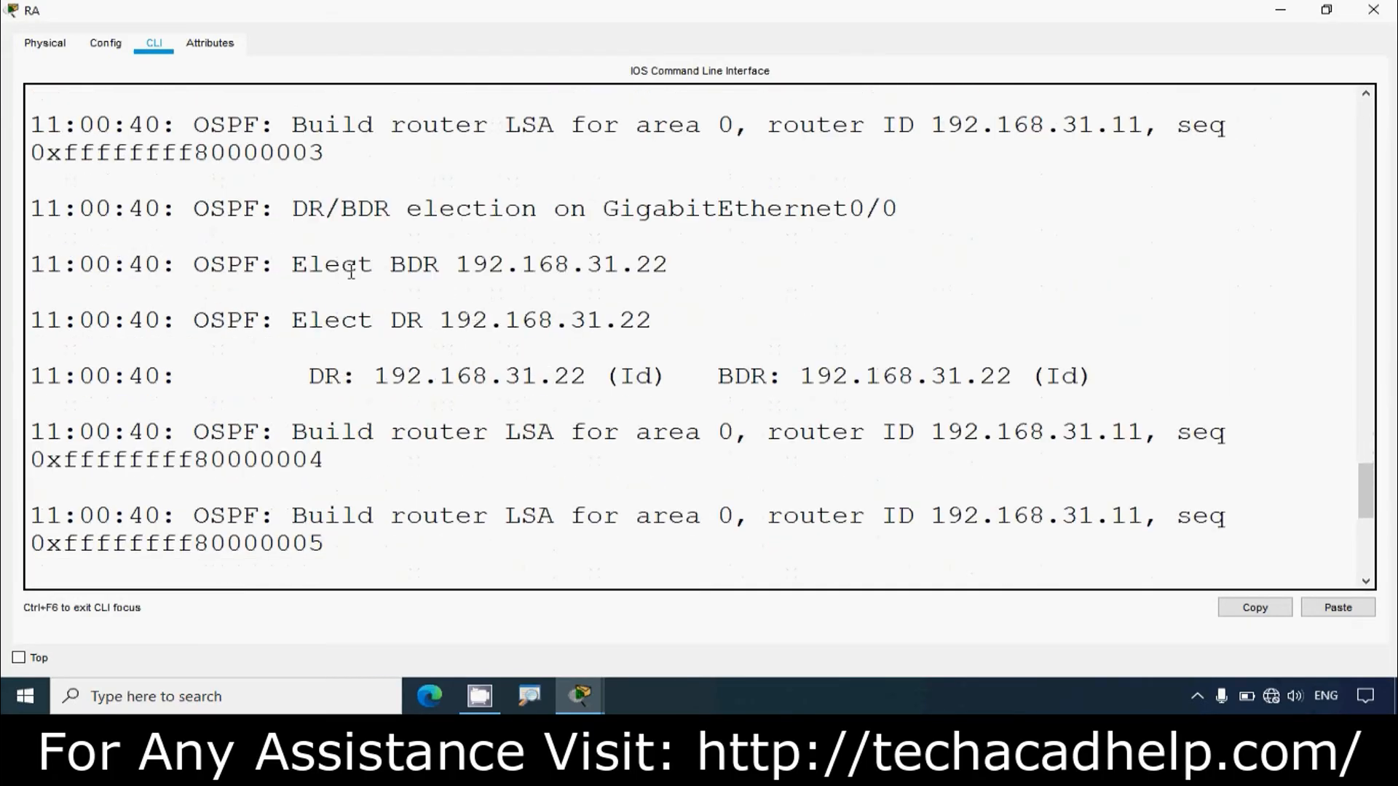
Examine the GigabitEthernet0/0 election entries in RA's debug output, from the first elected addresses to the final DR address
left_click_drag(472, 209, 866, 209)
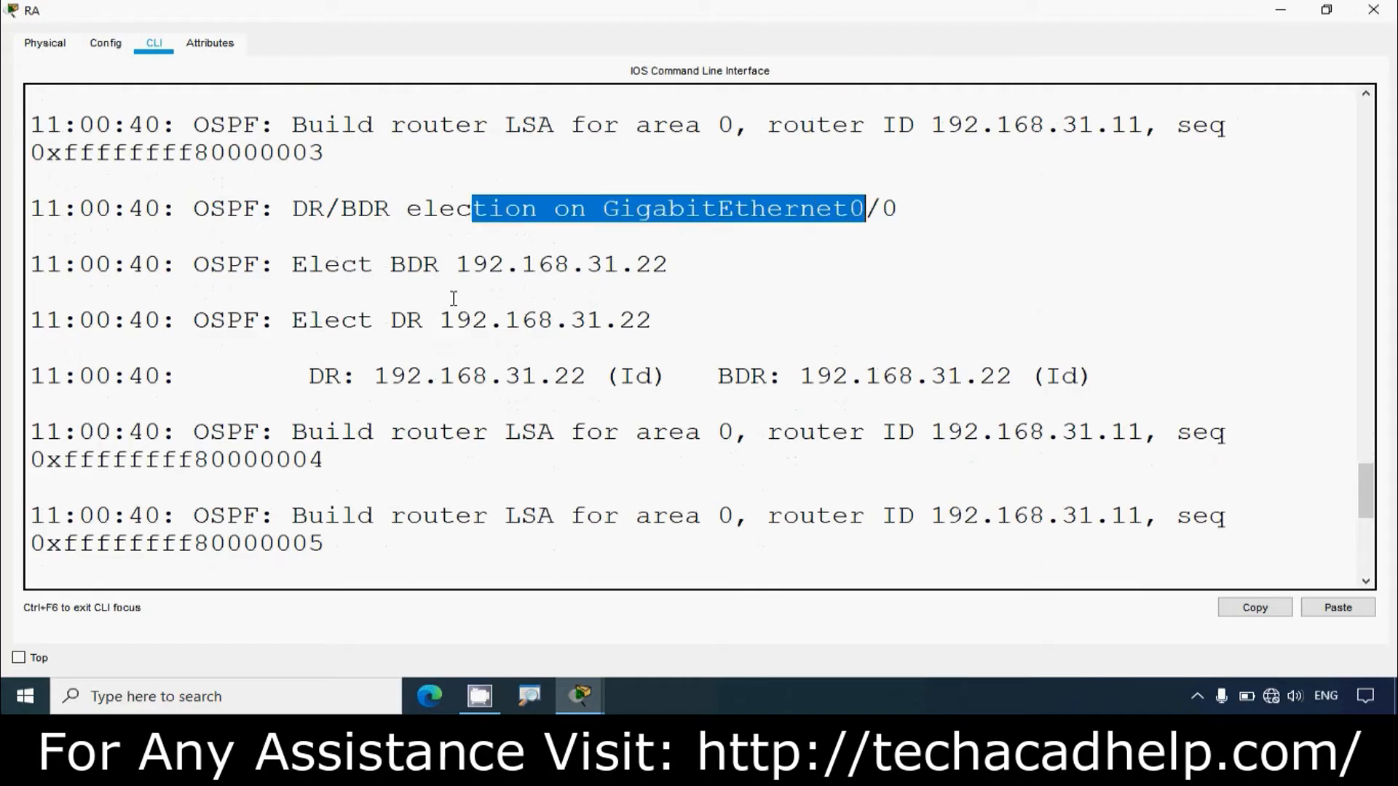
left_click_drag(389, 264, 663, 262)
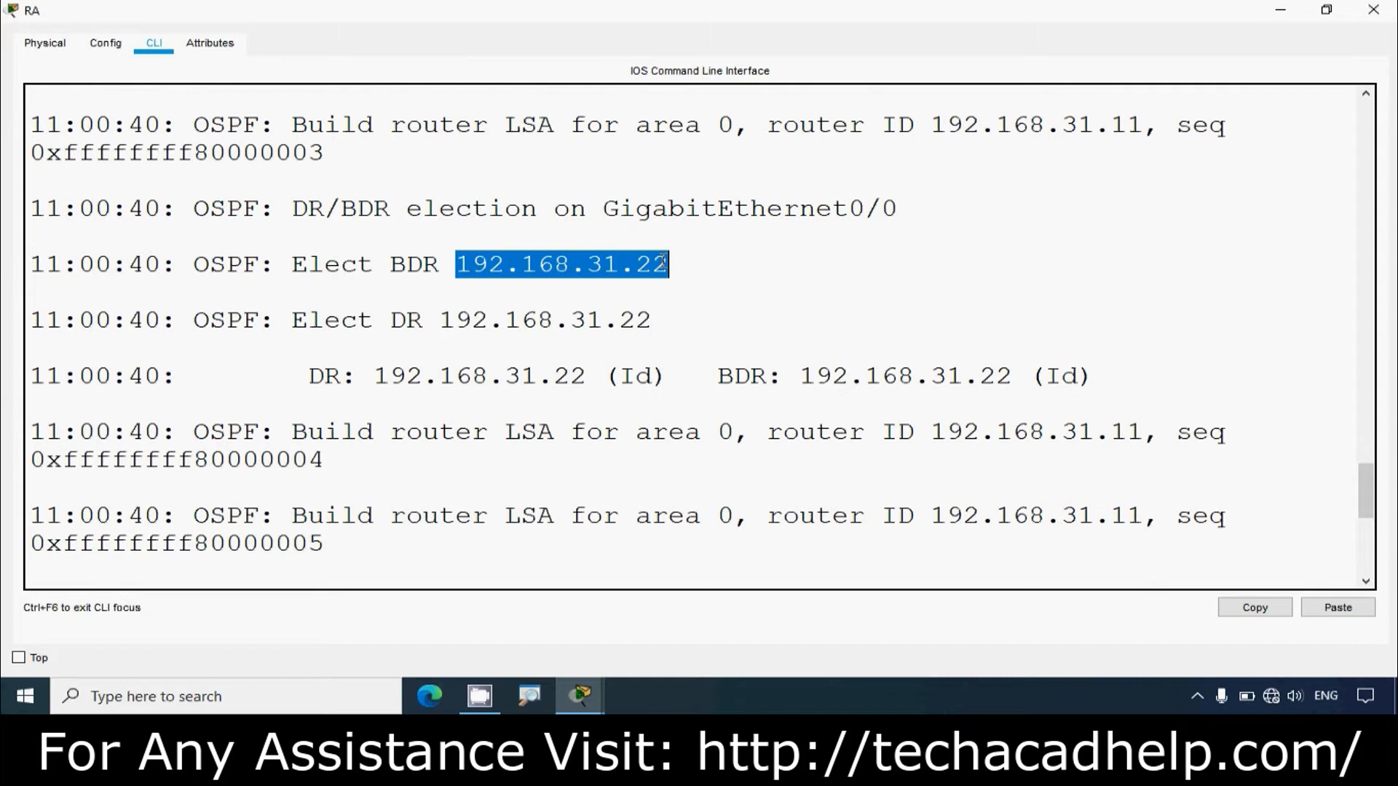
left_click_drag(392, 320, 665, 331)
left_click(522, 375)
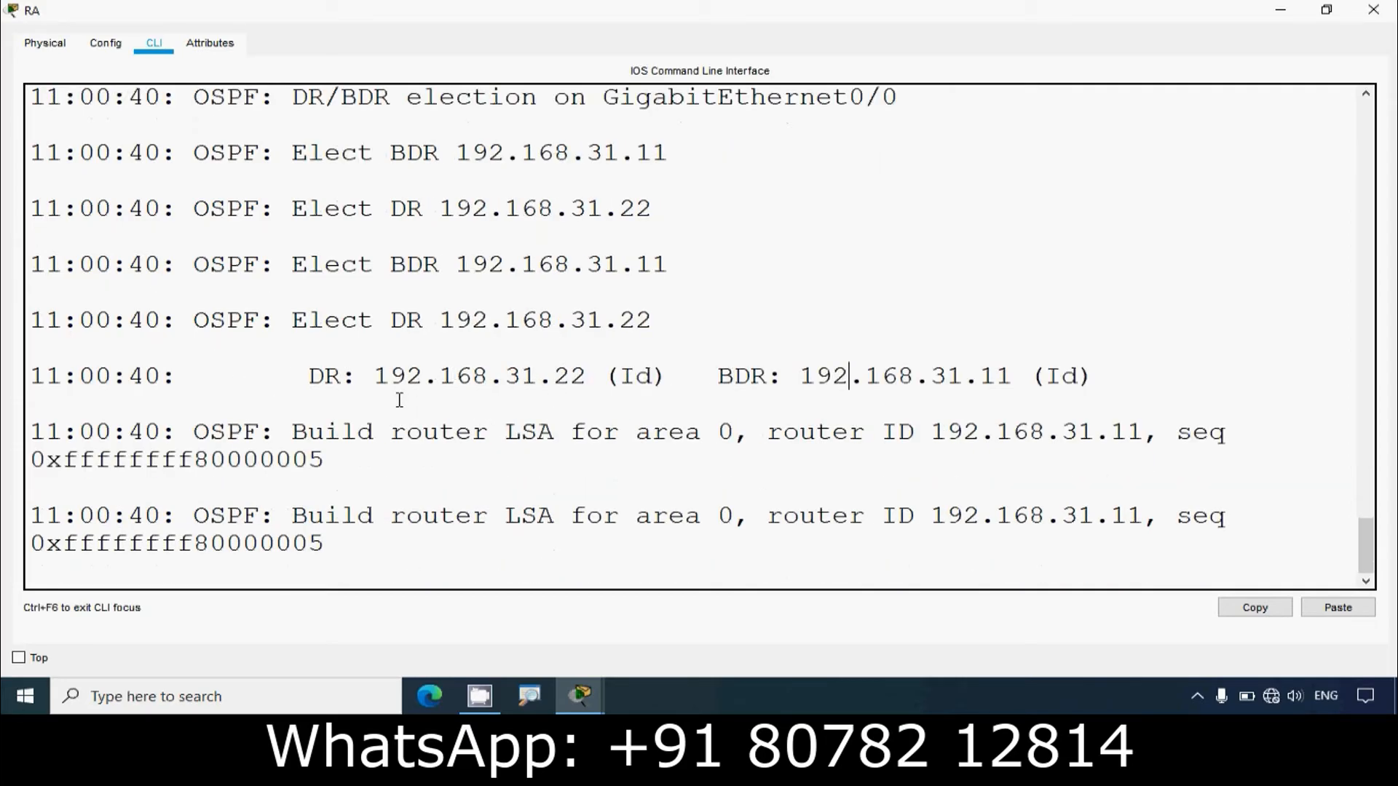
left_click_drag(374, 376, 603, 375)
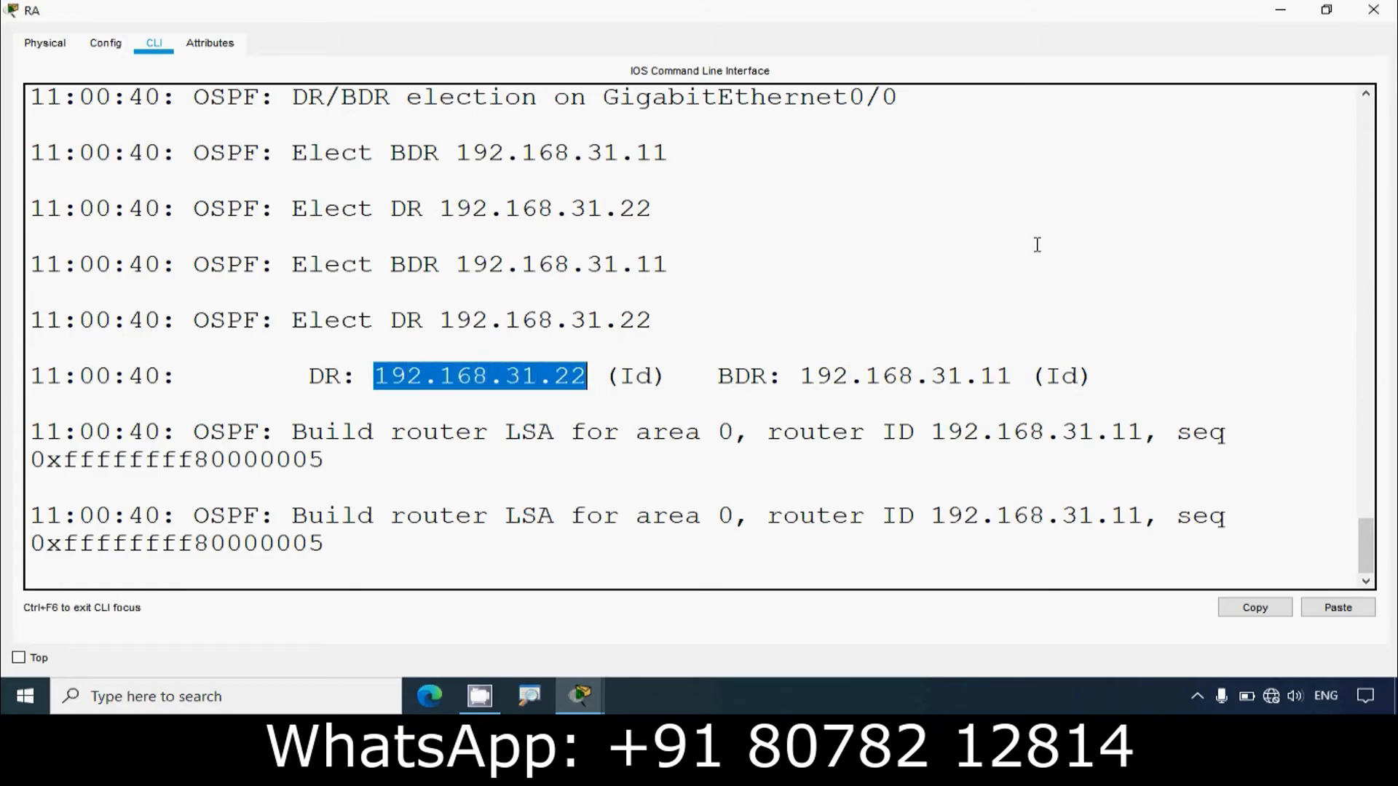
Restore RA's window, move it aside, and match the elected DR address to RB's Lo0 label in the topology
left_click(1327, 10)
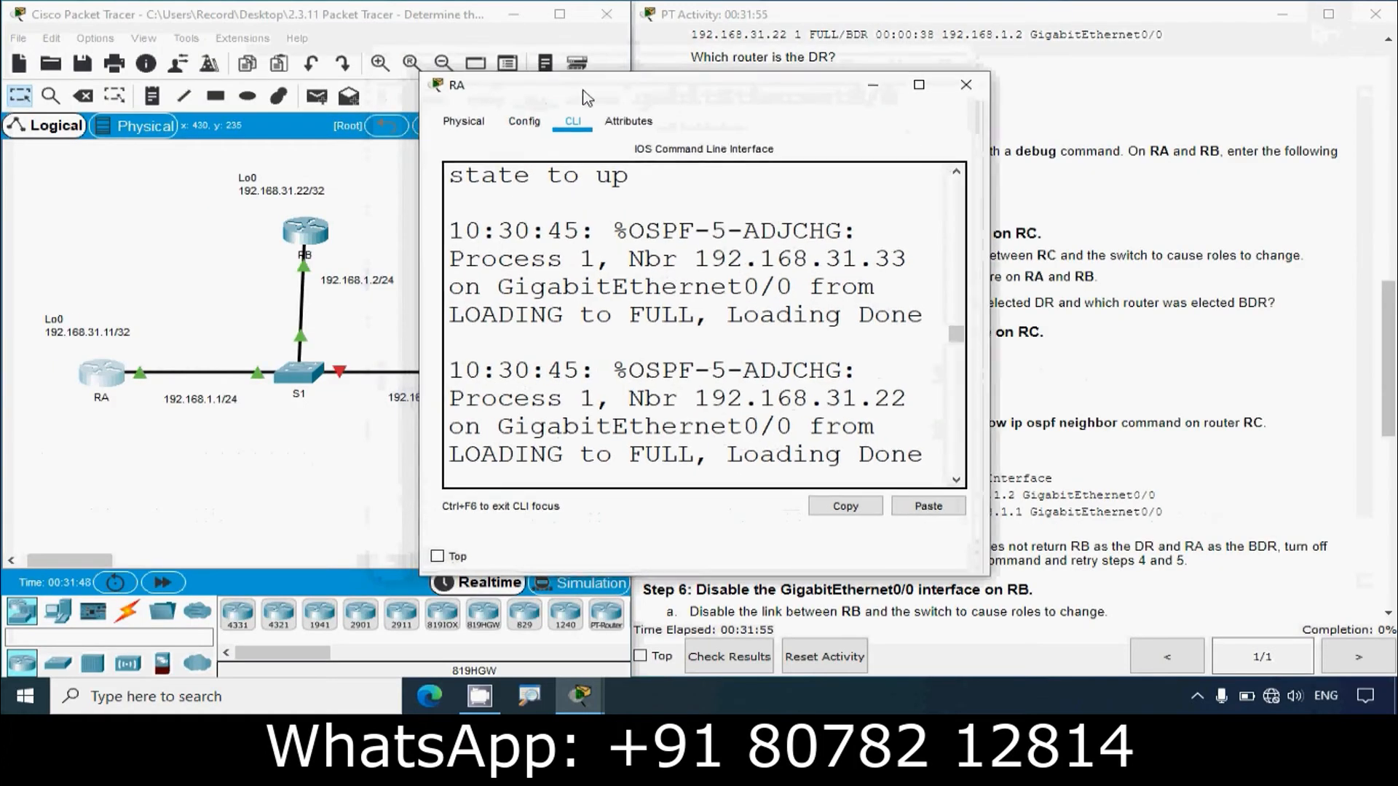
left_click_drag(584, 90, 653, 87)
left_click_drag(193, 192, 349, 268)
left_click(715, 366)
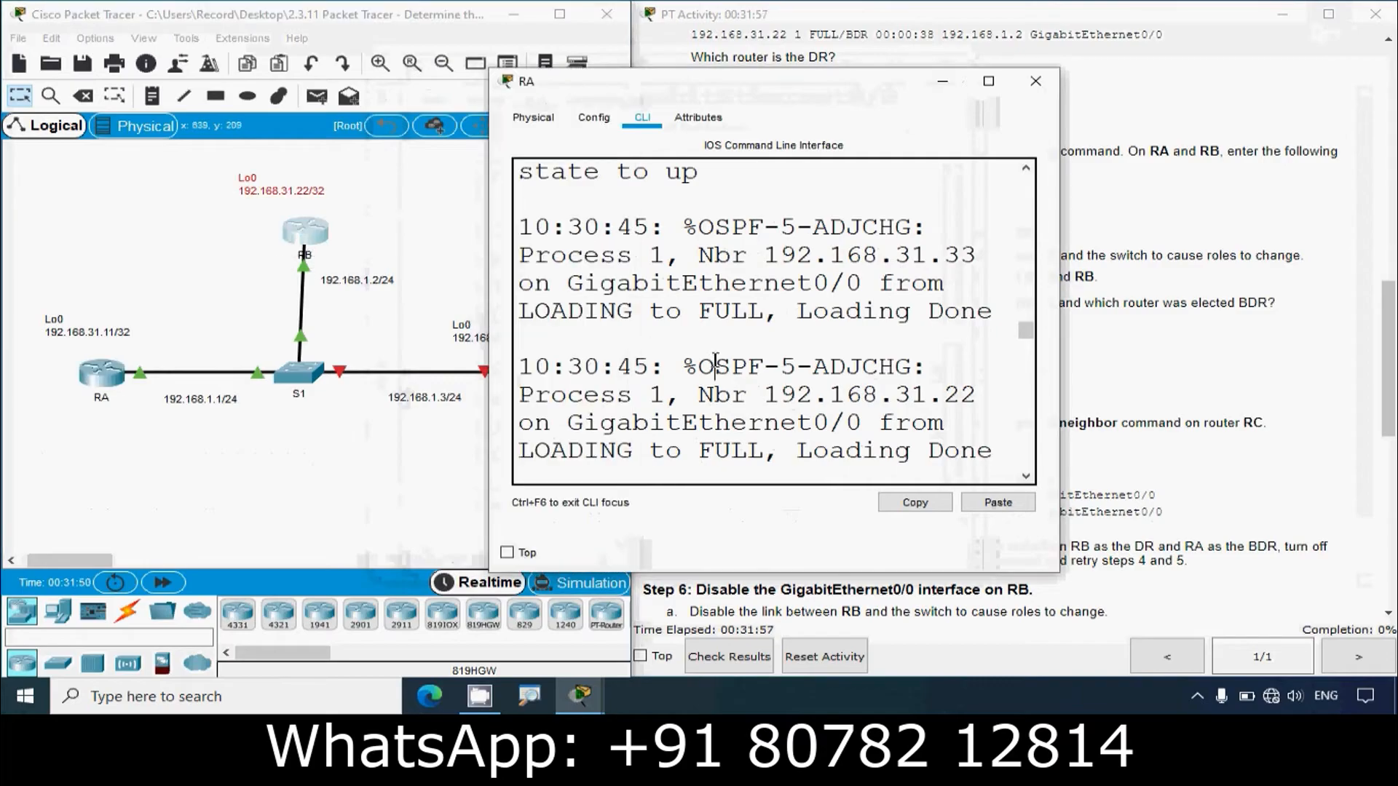
Maximize RA's command line, examine the elected BDR address, and match it to RA's Lo0 label in the topology
left_click(988, 81)
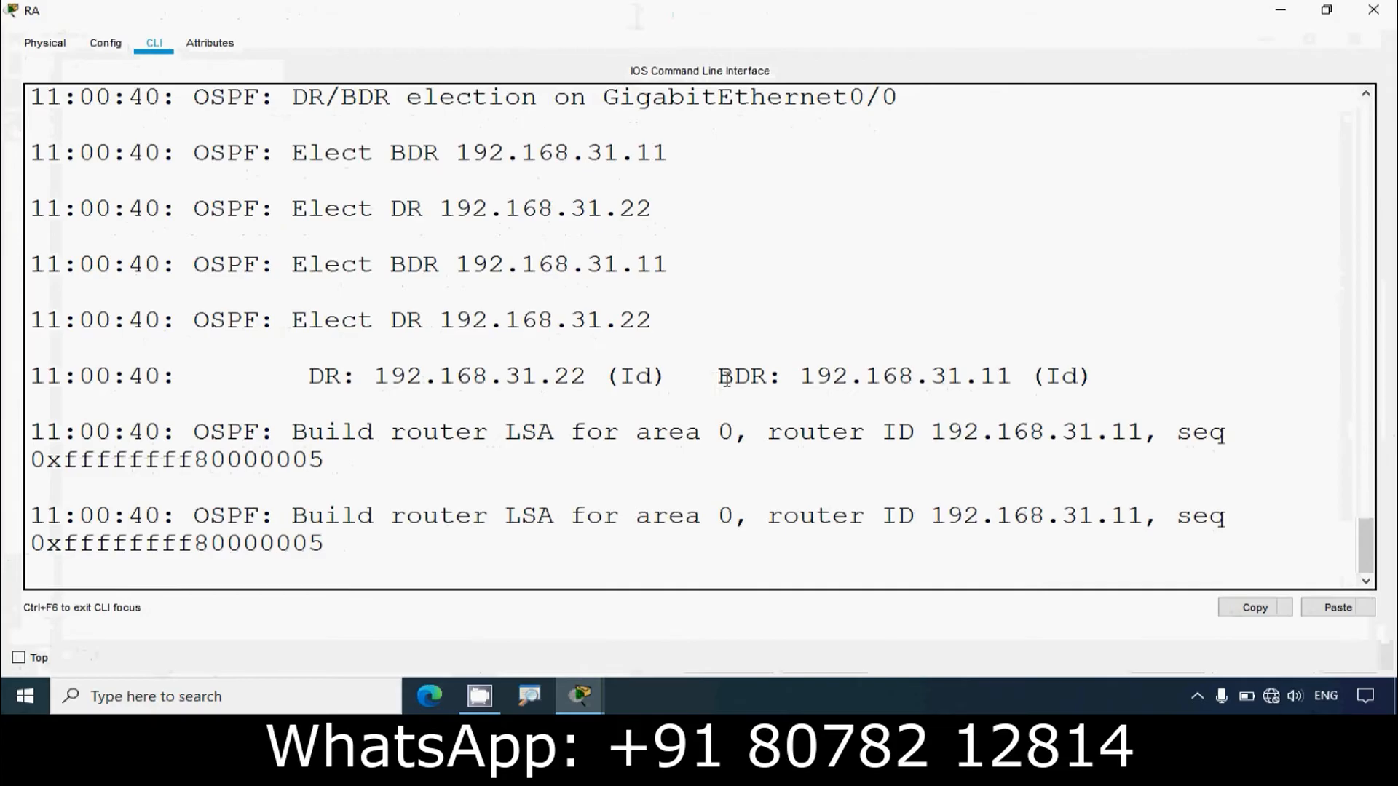
left_click_drag(726, 378, 1027, 377)
left_click(1278, 12)
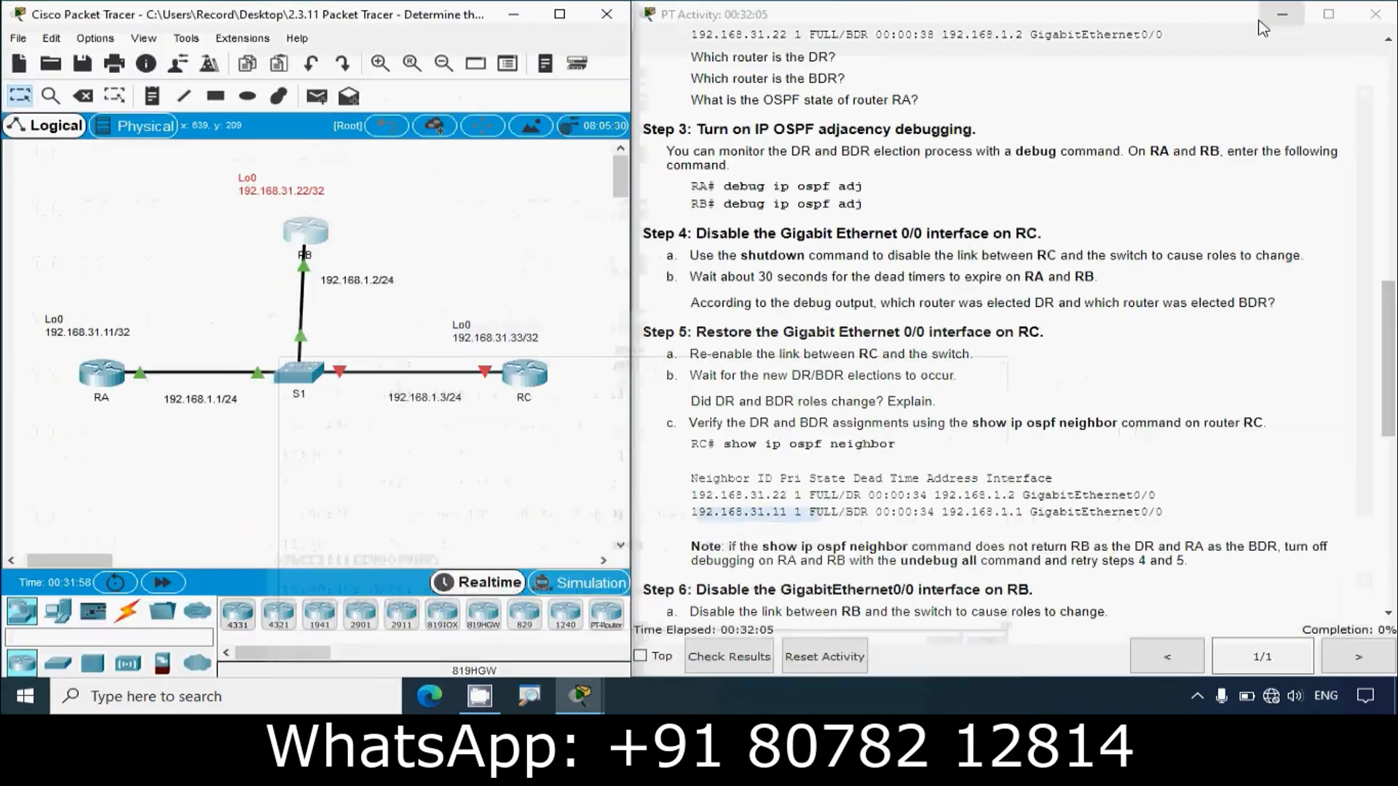
left_click_drag(24, 284, 136, 437)
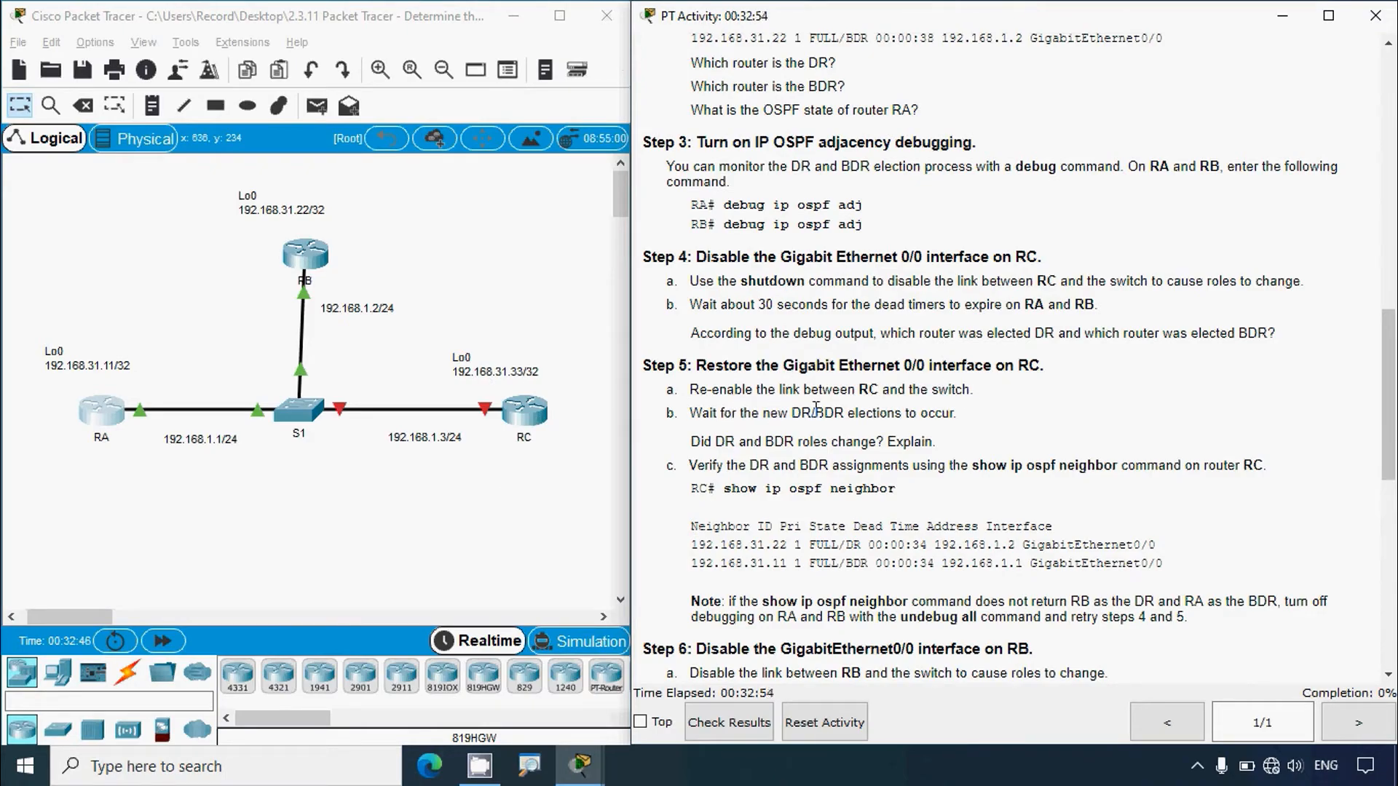
Re-enable RC's GigabitEthernet0/0 interface with the no shut command and close the router's window
scroll(737, 444, "down", 1)
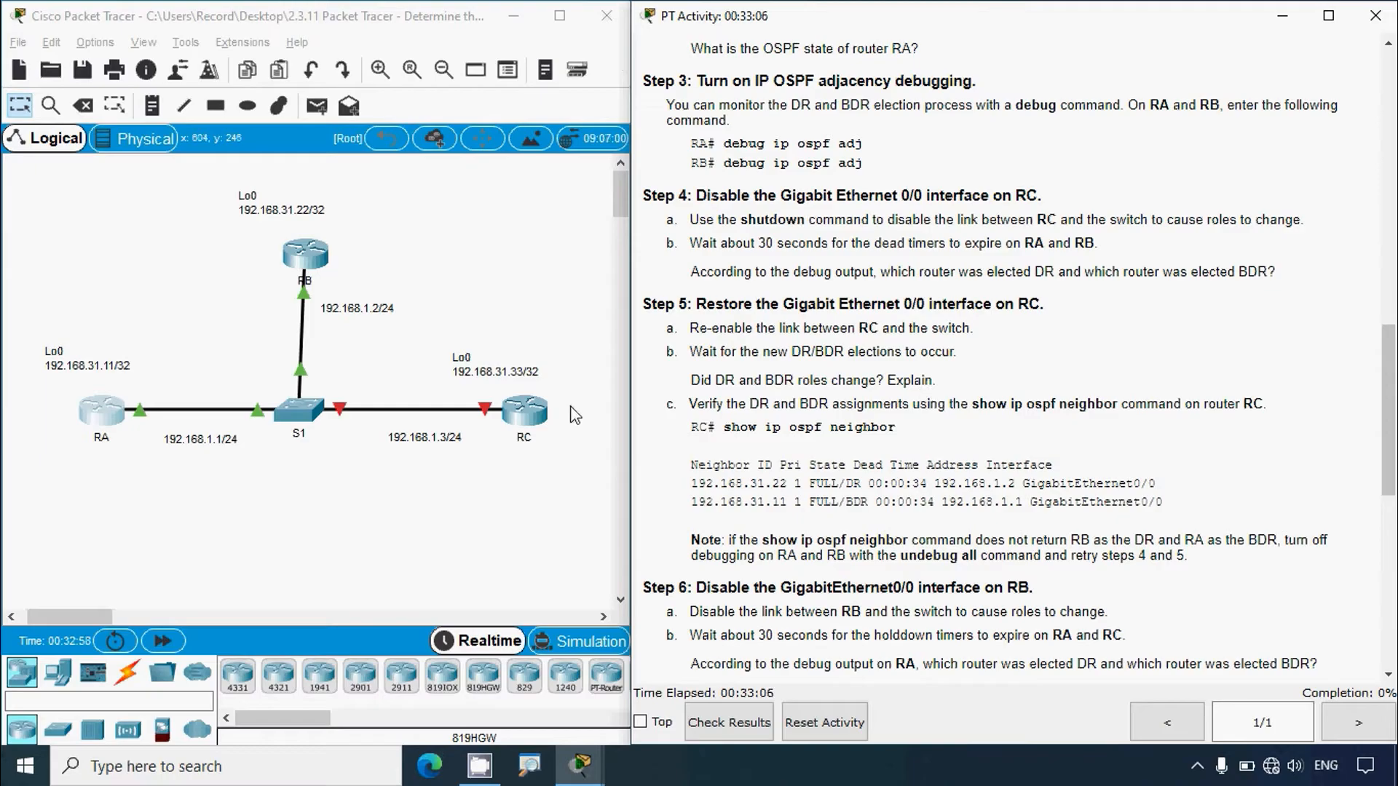
left_click(523, 415)
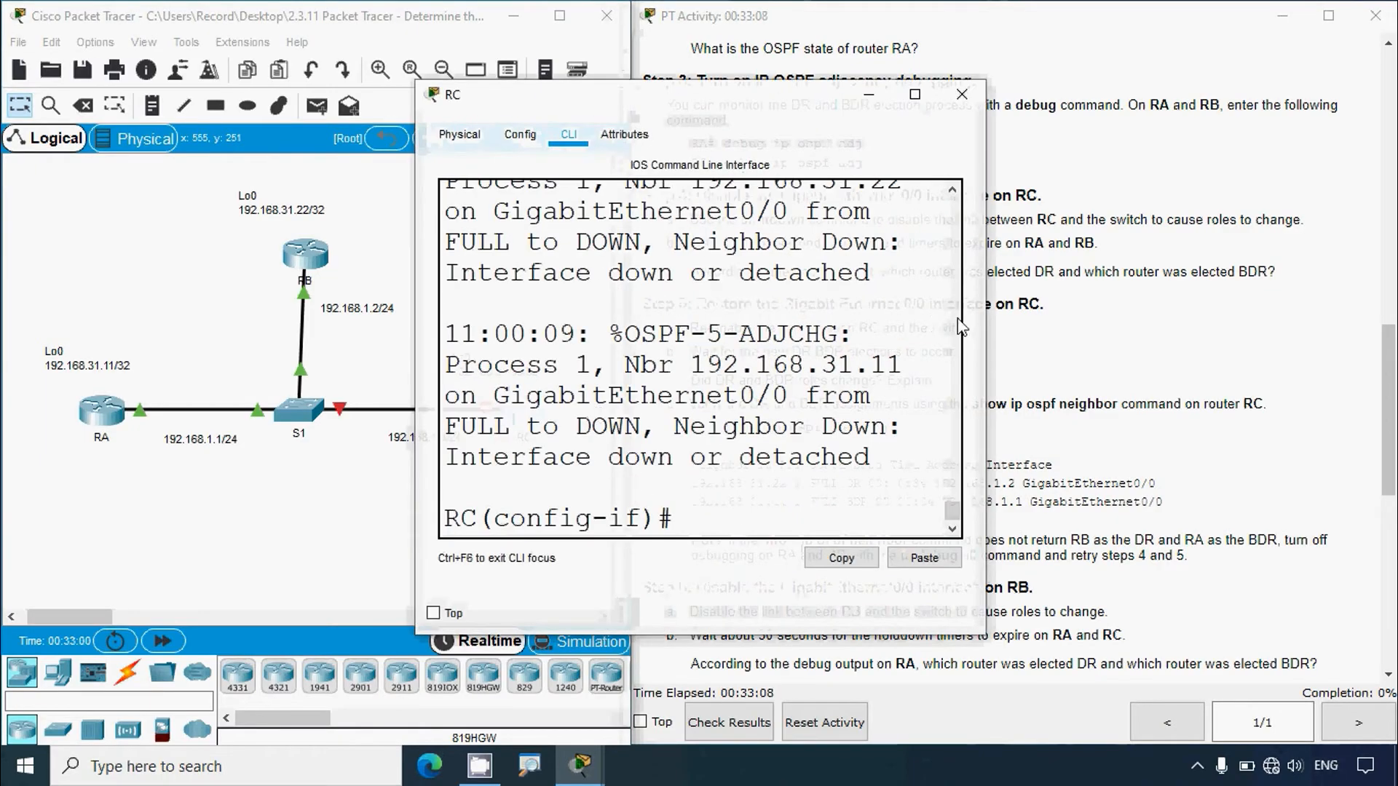
left_click_drag(985, 318, 1234, 319)
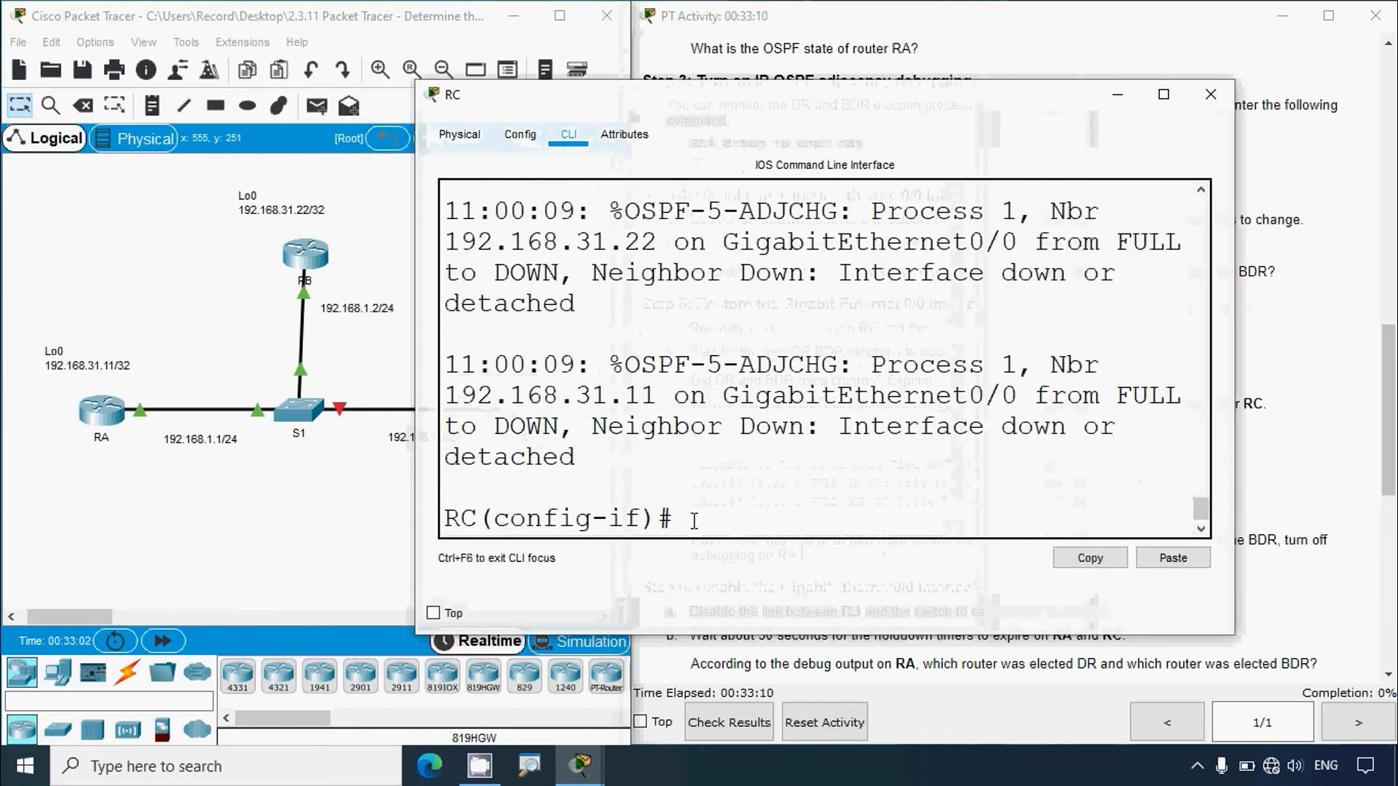
type("no shu")
key("BackSpace")
key("BackSpace")
key("BackSpace")
key("BackSpace")
key("BackSpace")
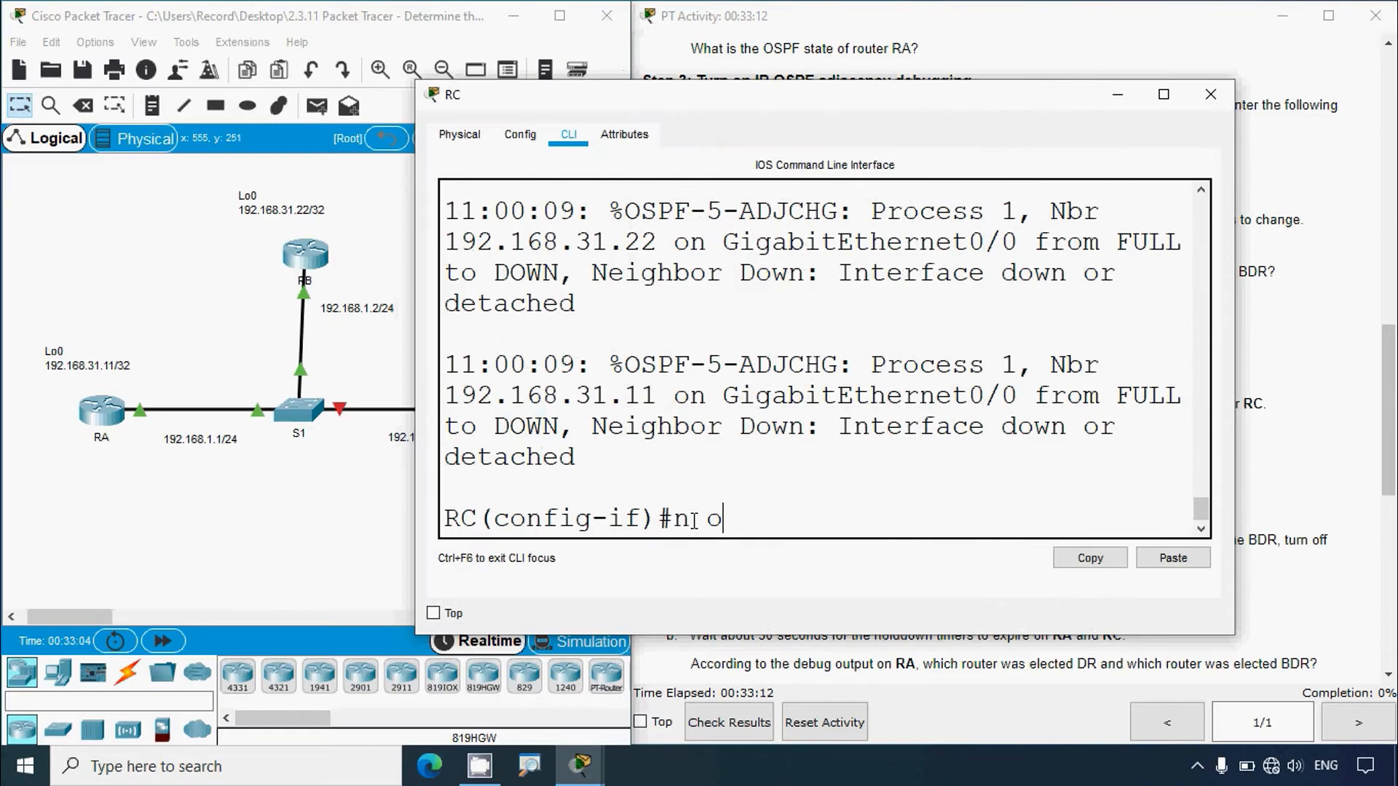
type("o shut")
key("Return")
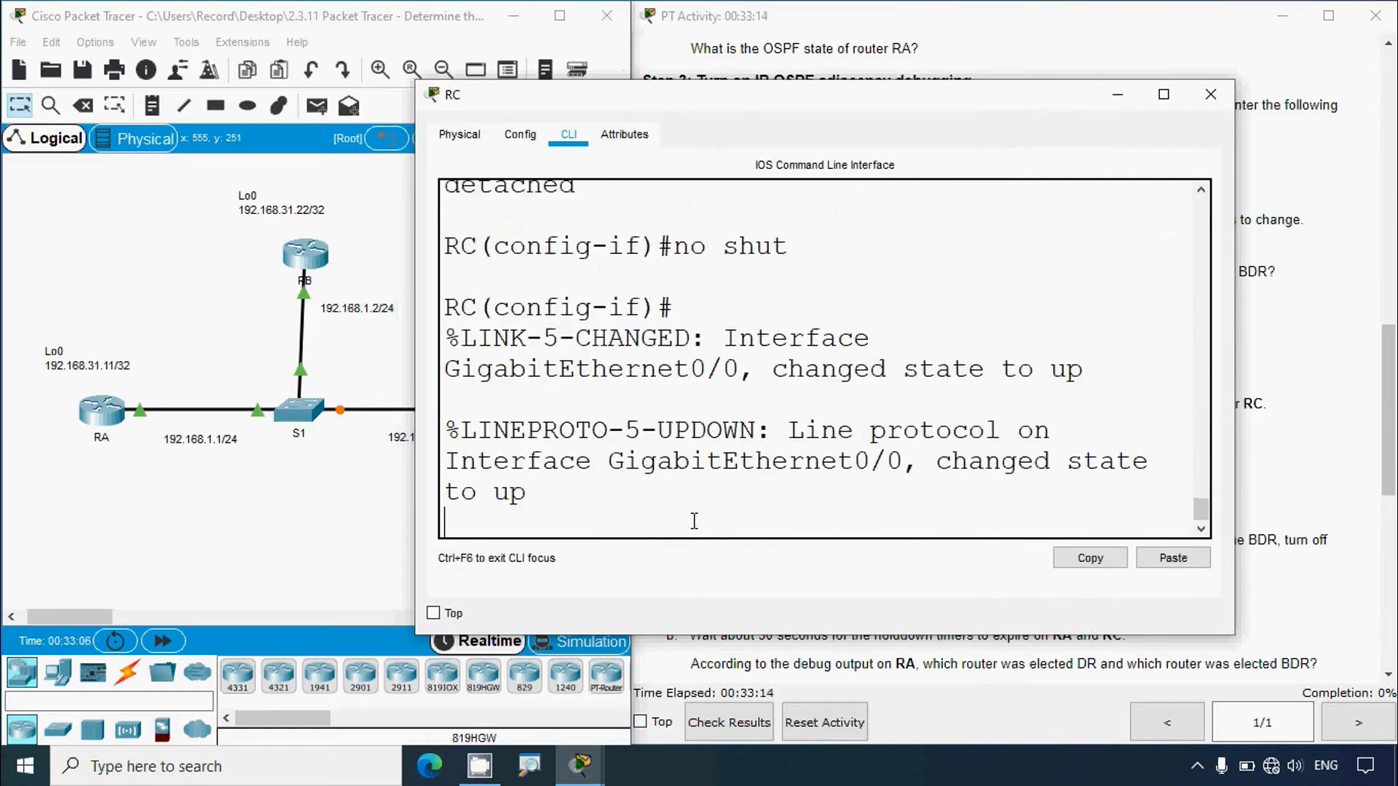
left_click(1211, 94)
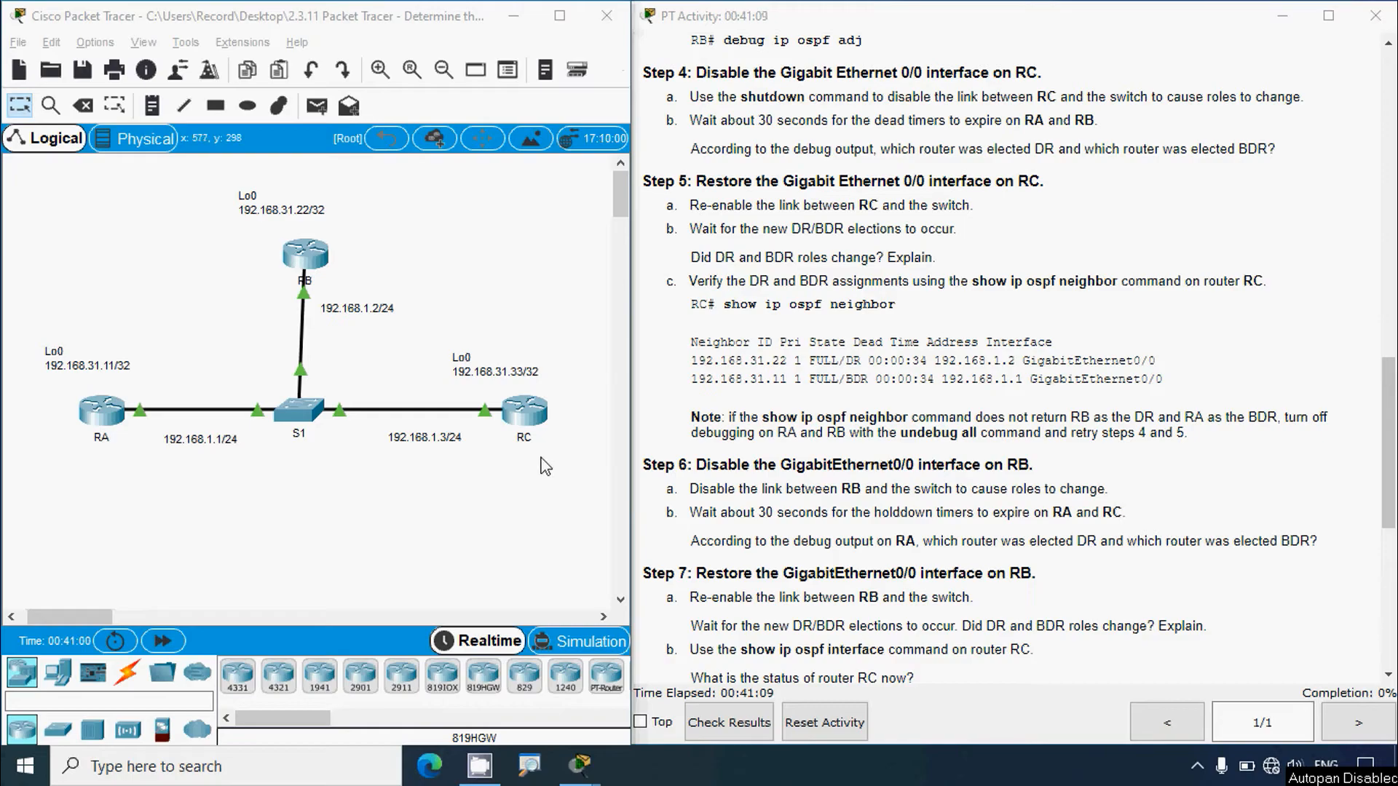
left_click_drag(564, 381, 522, 484)
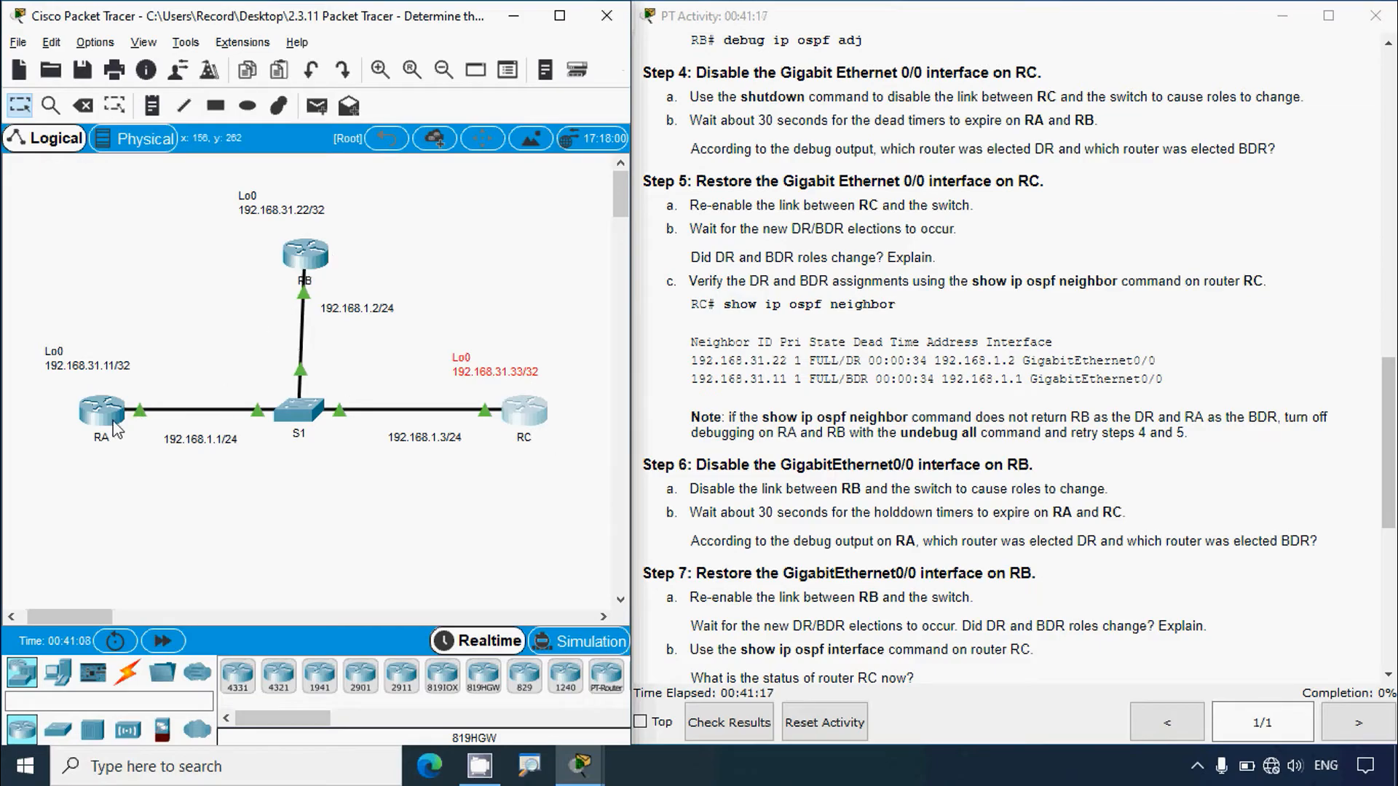
left_click(529, 509)
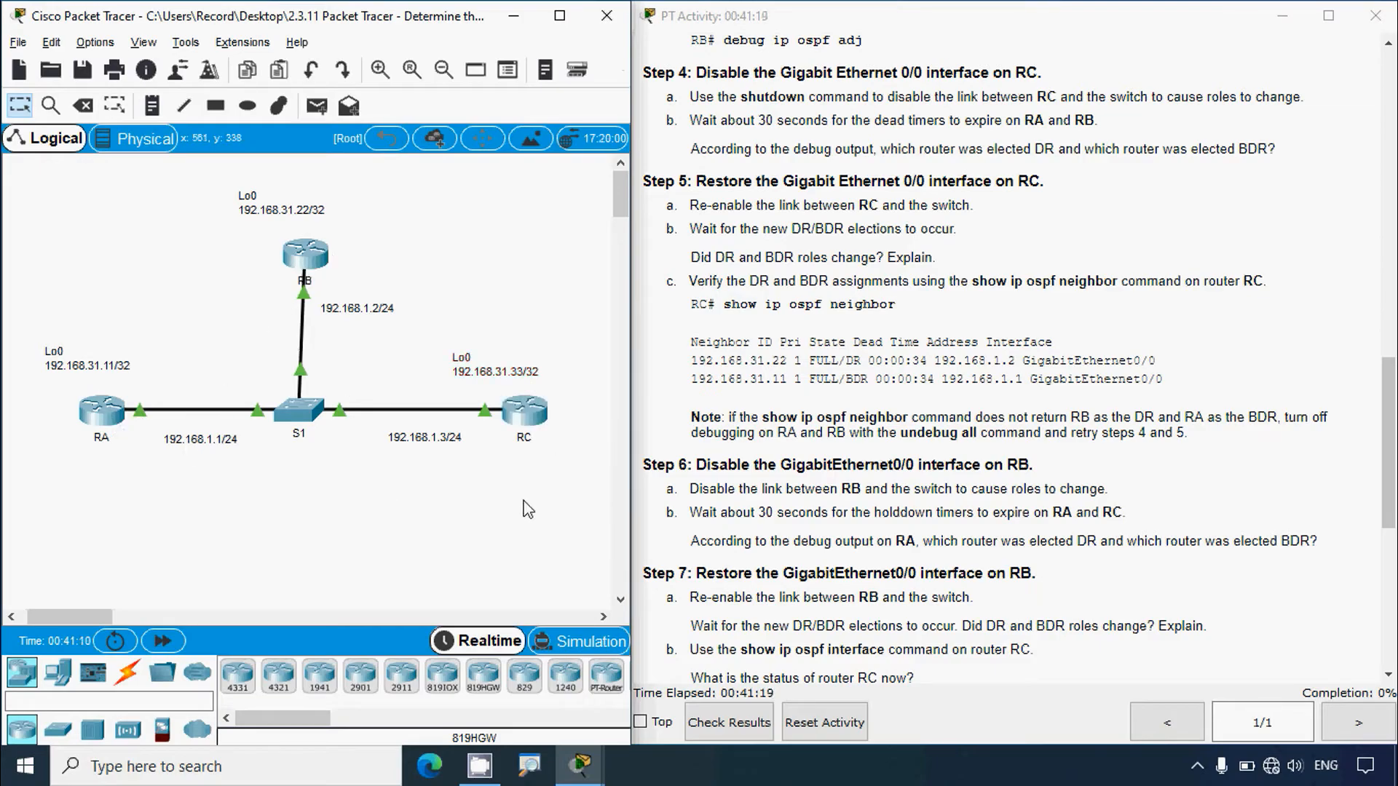
left_click_drag(570, 366, 505, 509)
left_click(501, 506)
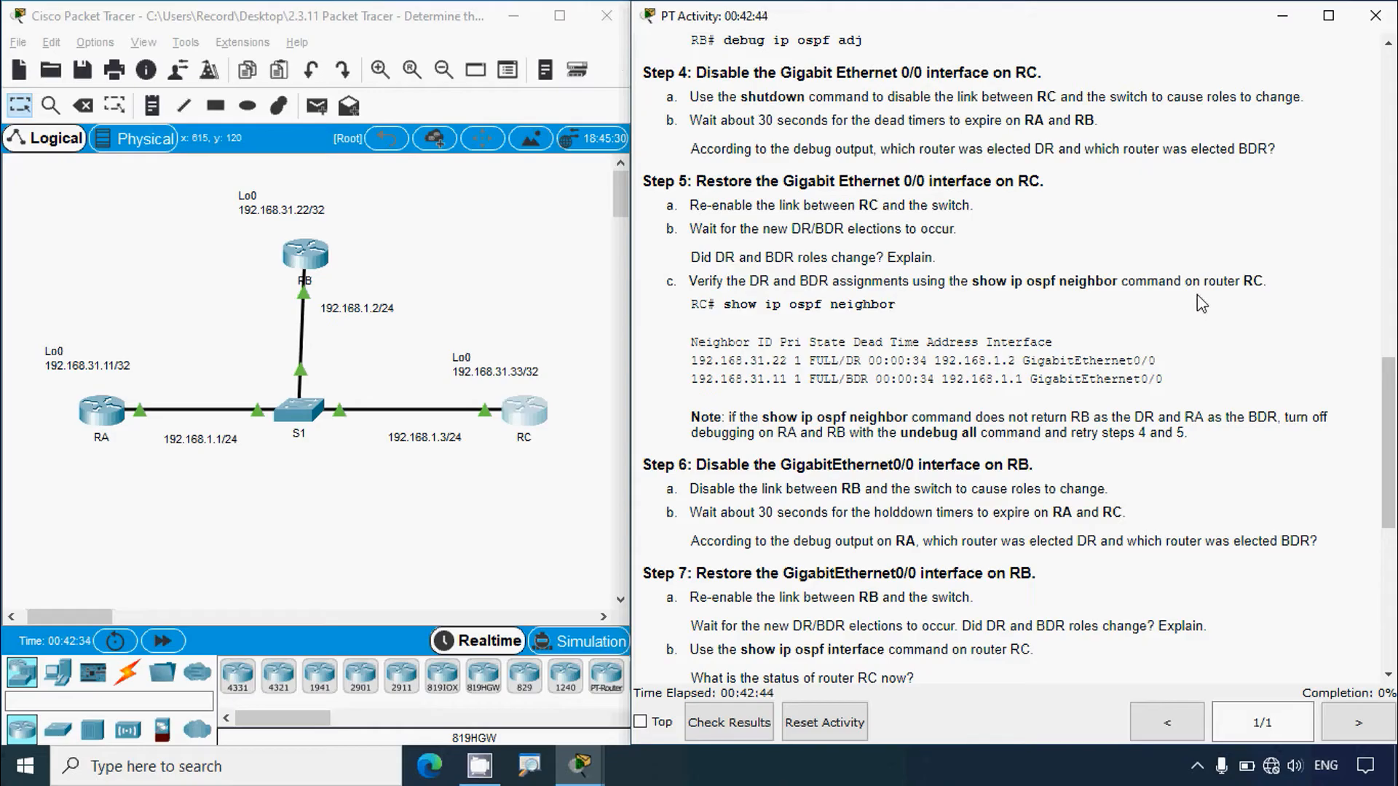
left_click(497, 541)
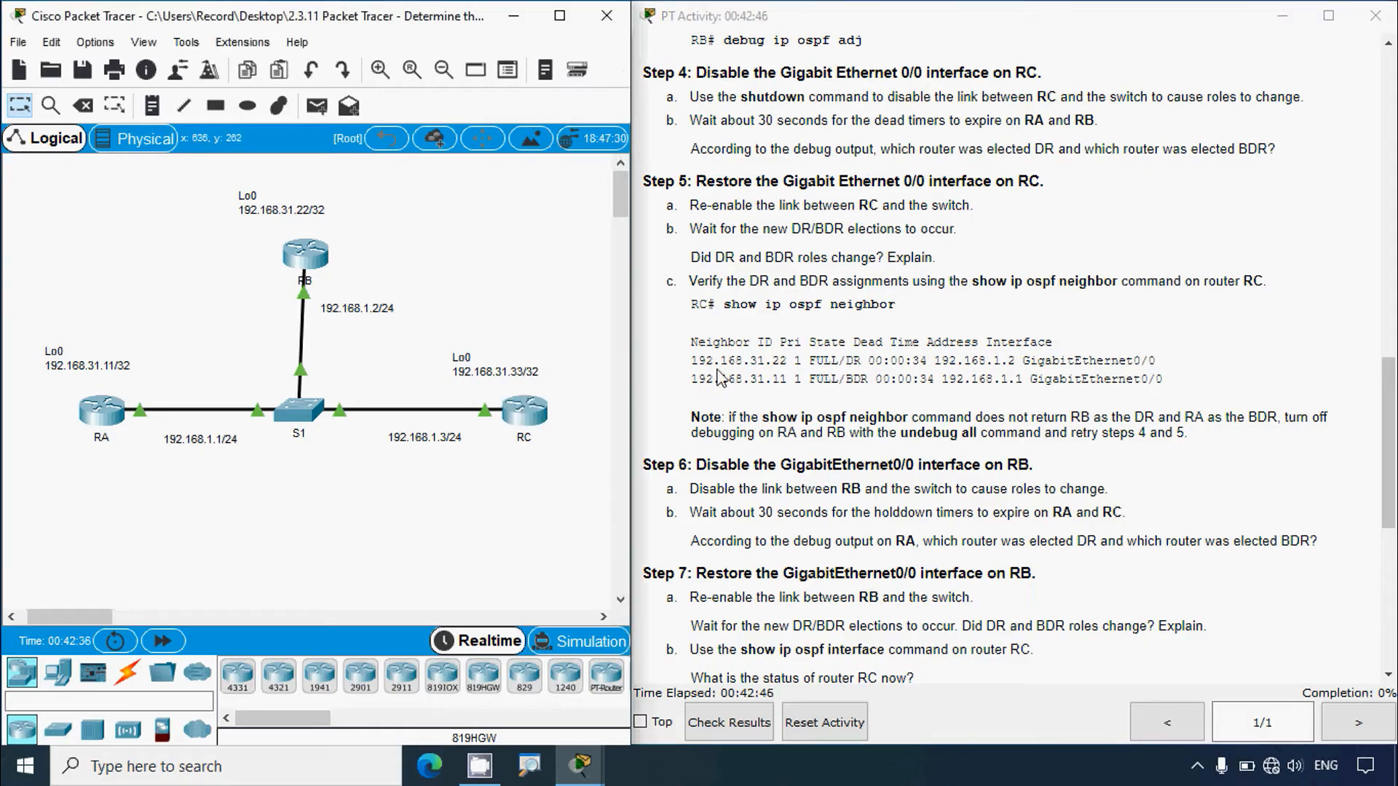
Enter privileged mode on RC, list its OSPF neighbors with show ip ospf nei, and maximize the command line
left_click(527, 415)
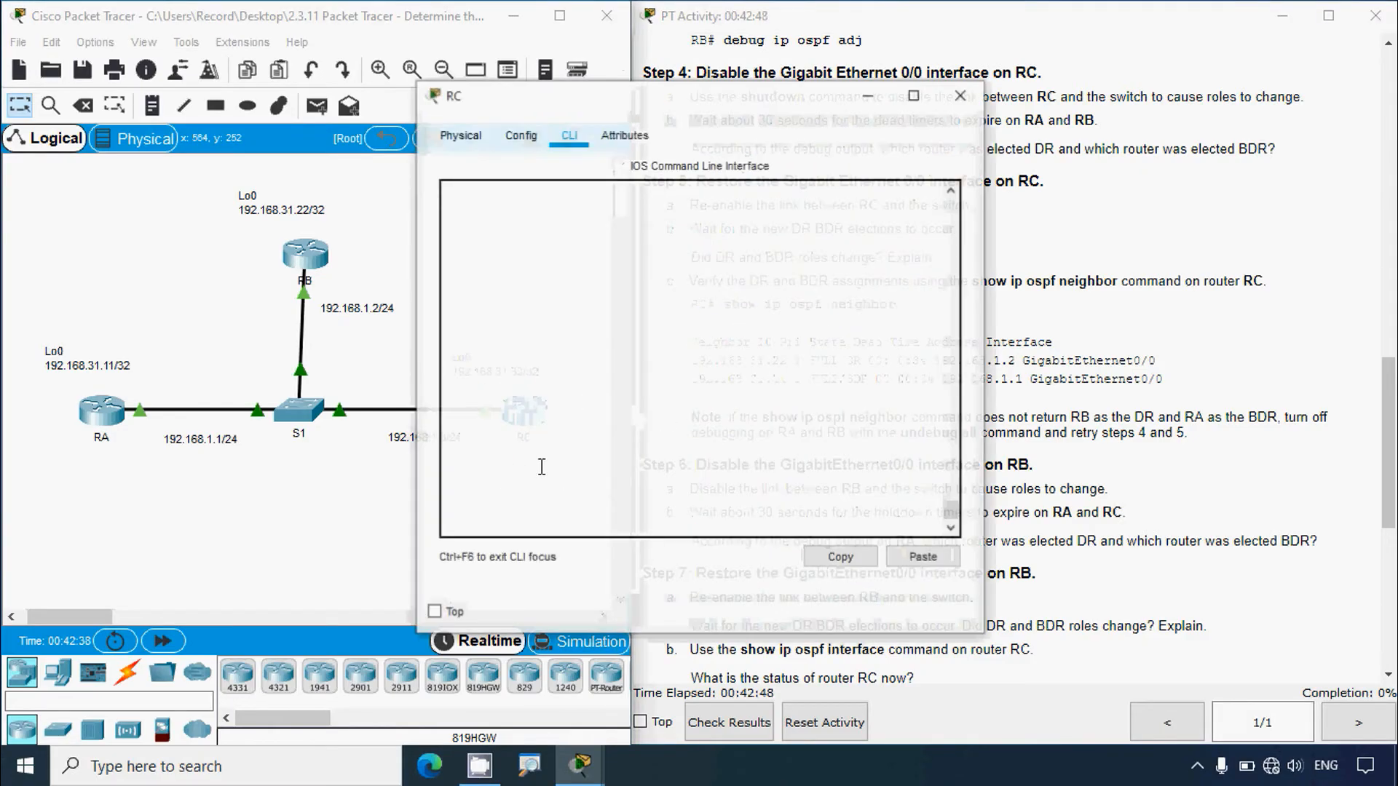
key("Return")
type("en")
key("Return")
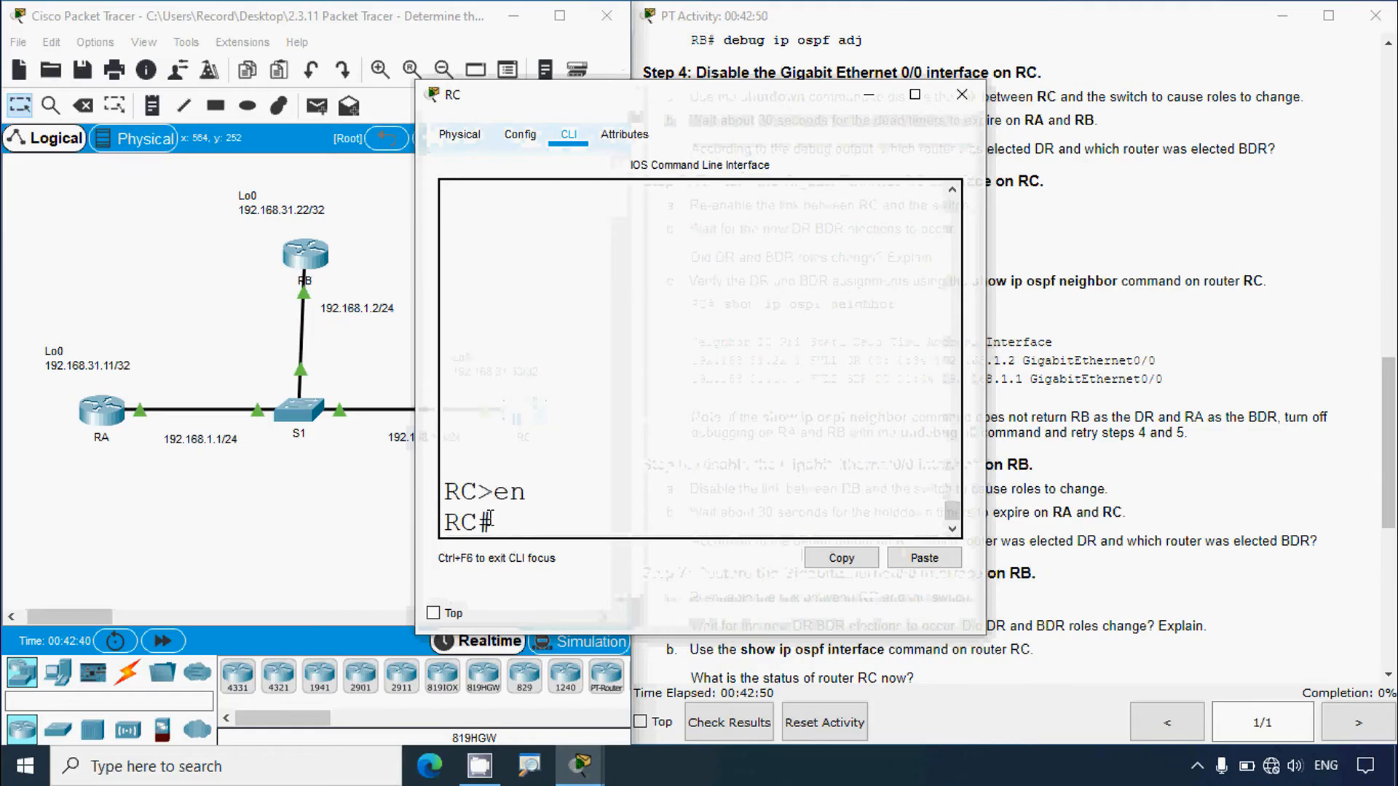
type("show ip ospf n")
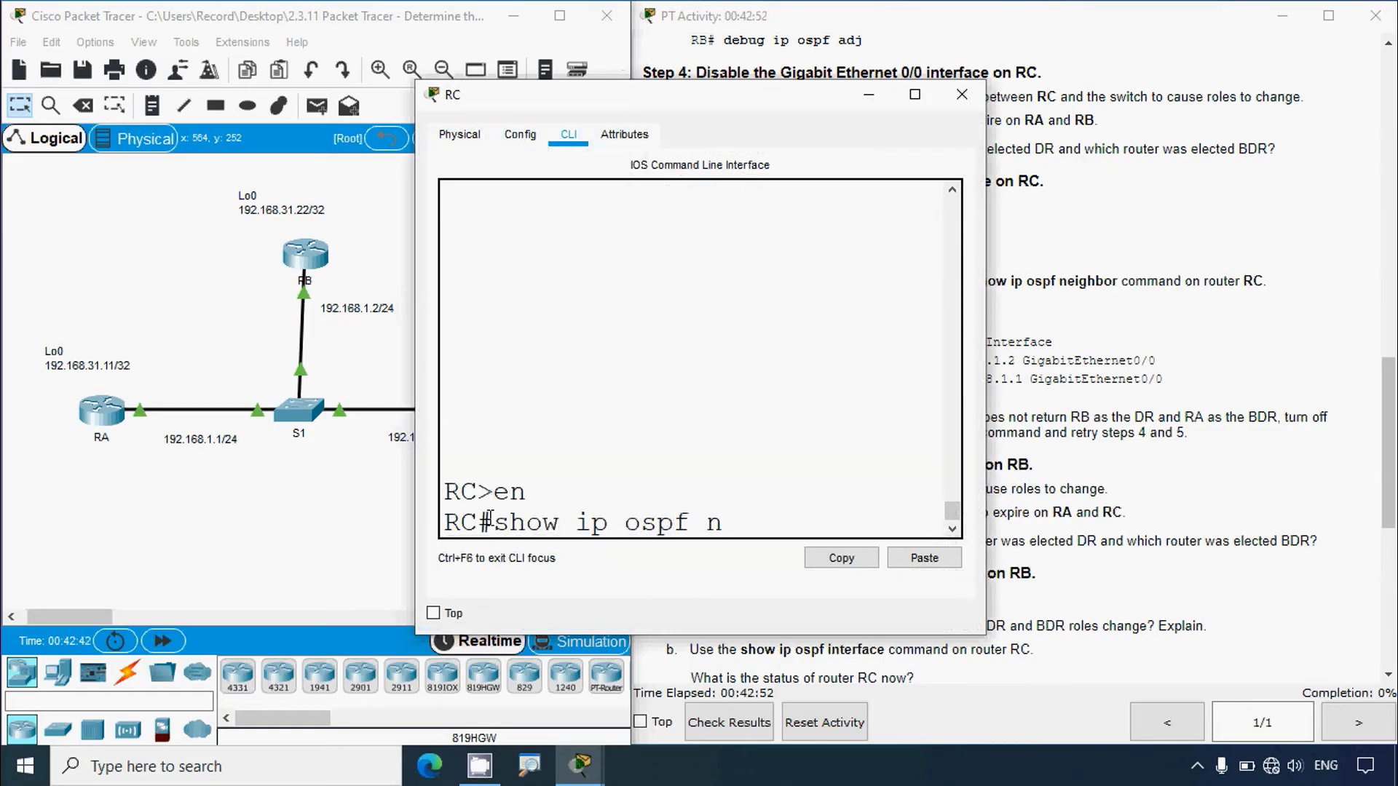
type("ei")
key("Return")
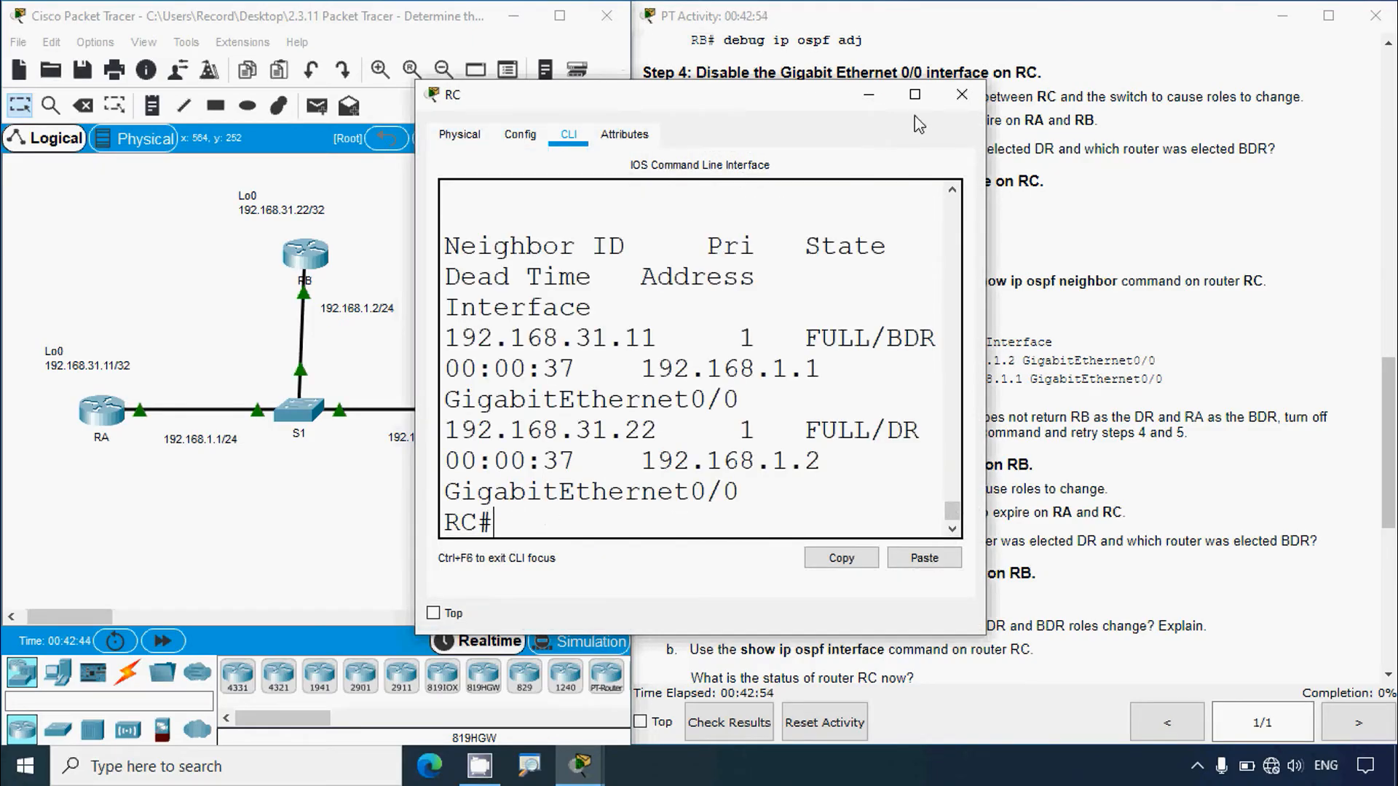
left_click(916, 95)
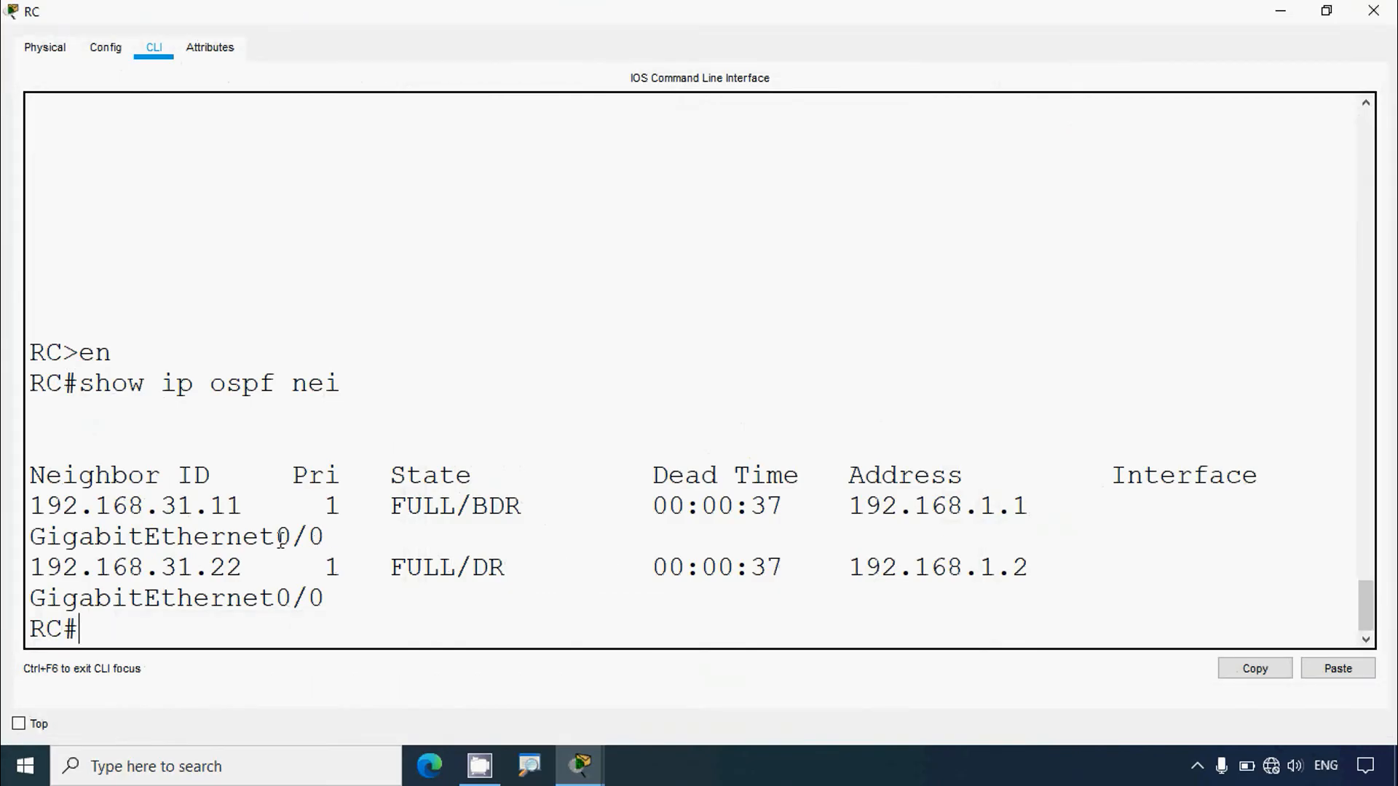
Match the BDR and DR neighbor IDs in RC's output to routers RA and RB in the topology, then close RC's window
left_click_drag(155, 508, 244, 501)
left_click_drag(452, 519, 572, 506)
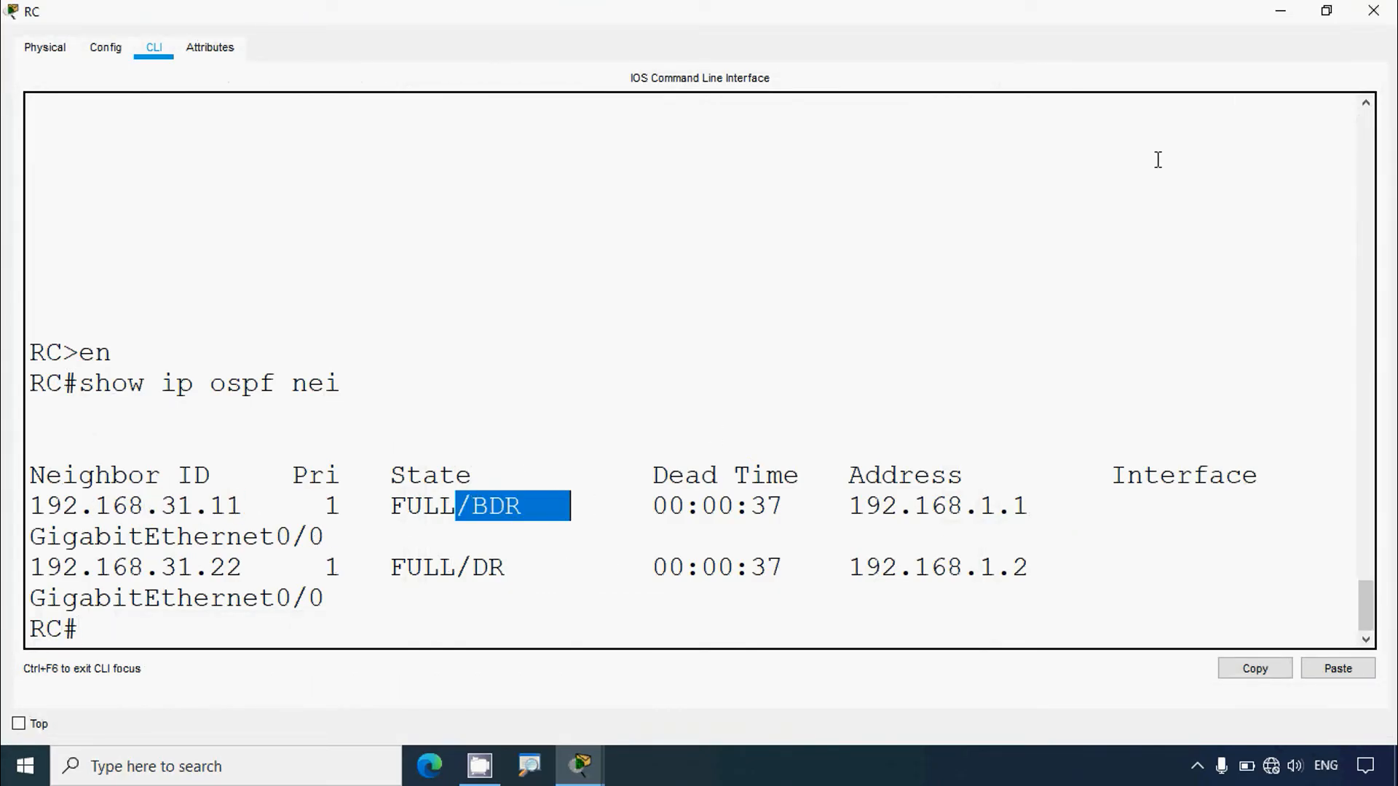
left_click(1326, 12)
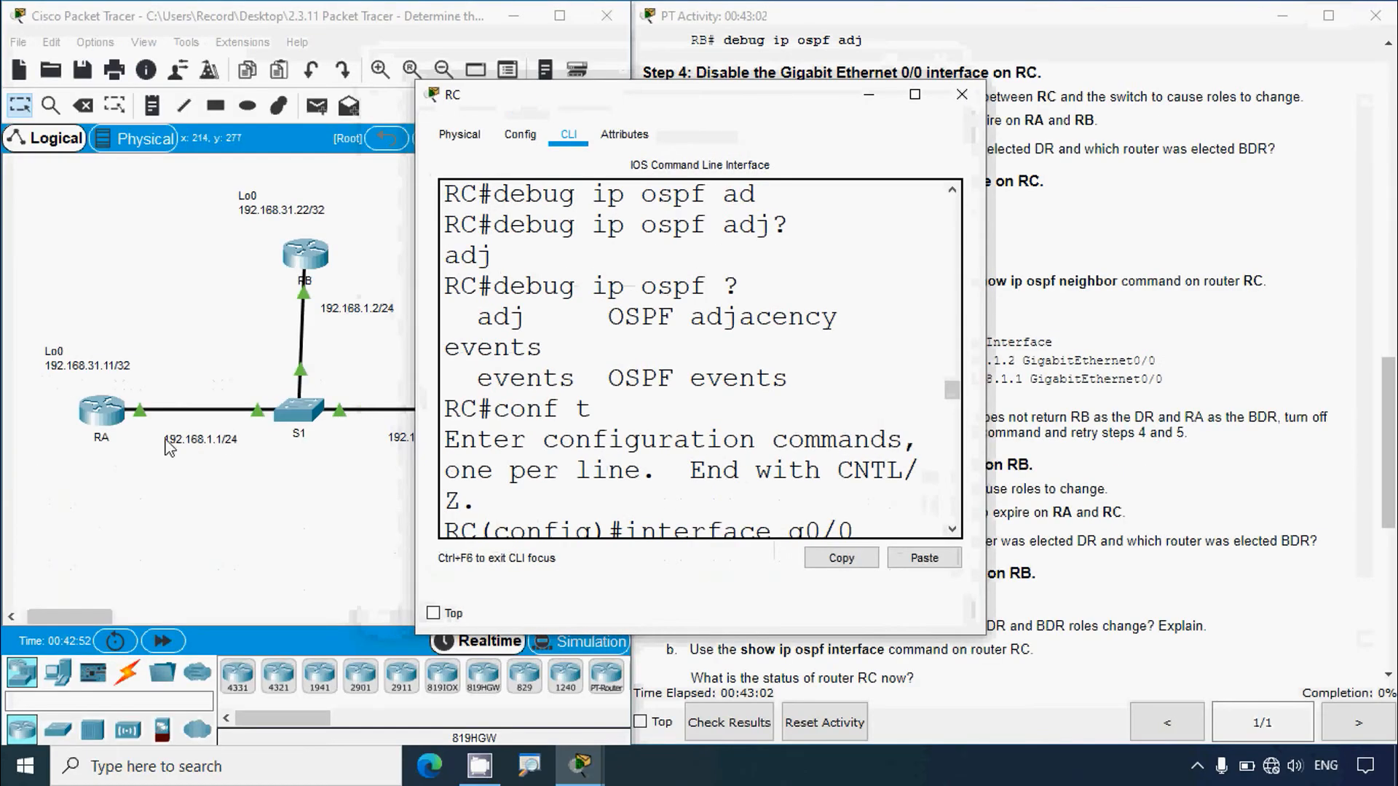
left_click(916, 94)
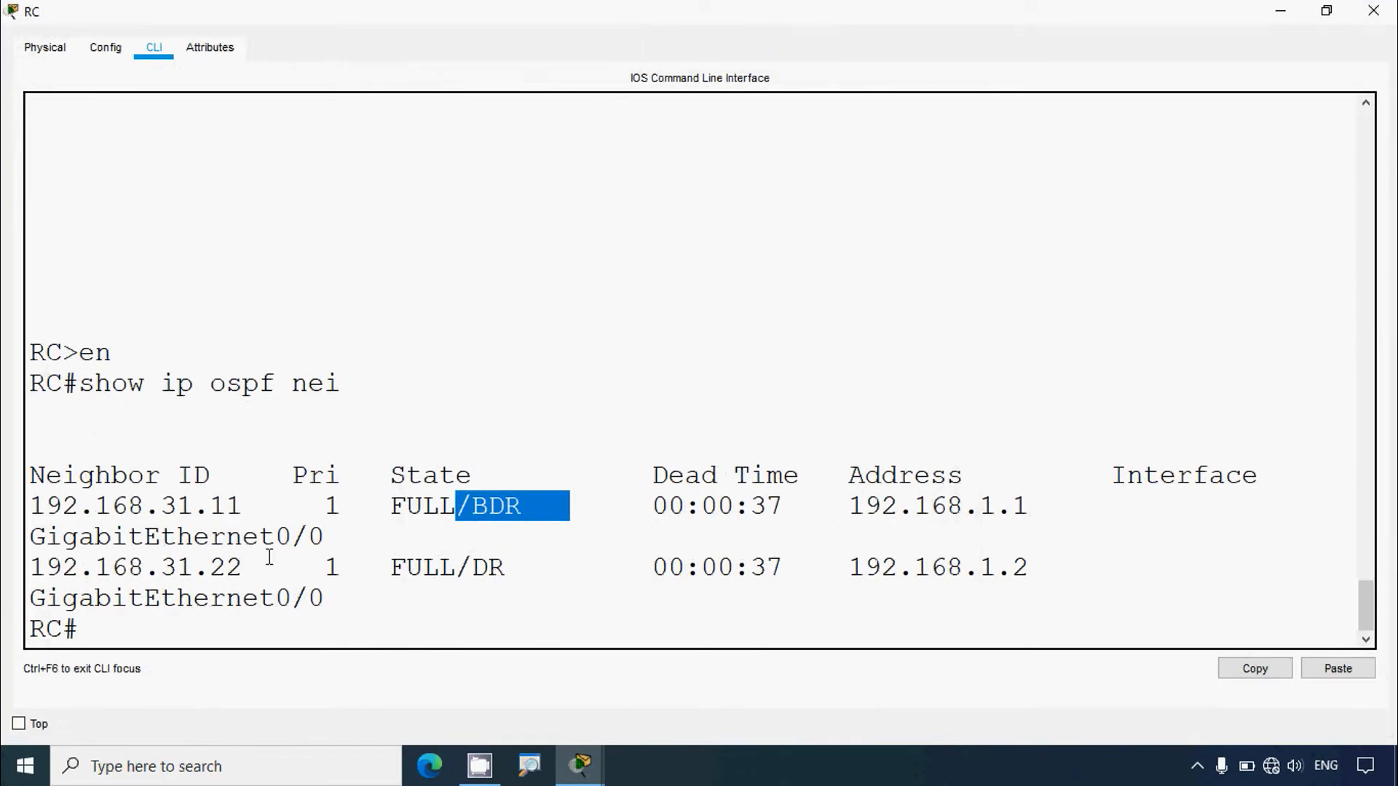
left_click(1326, 12)
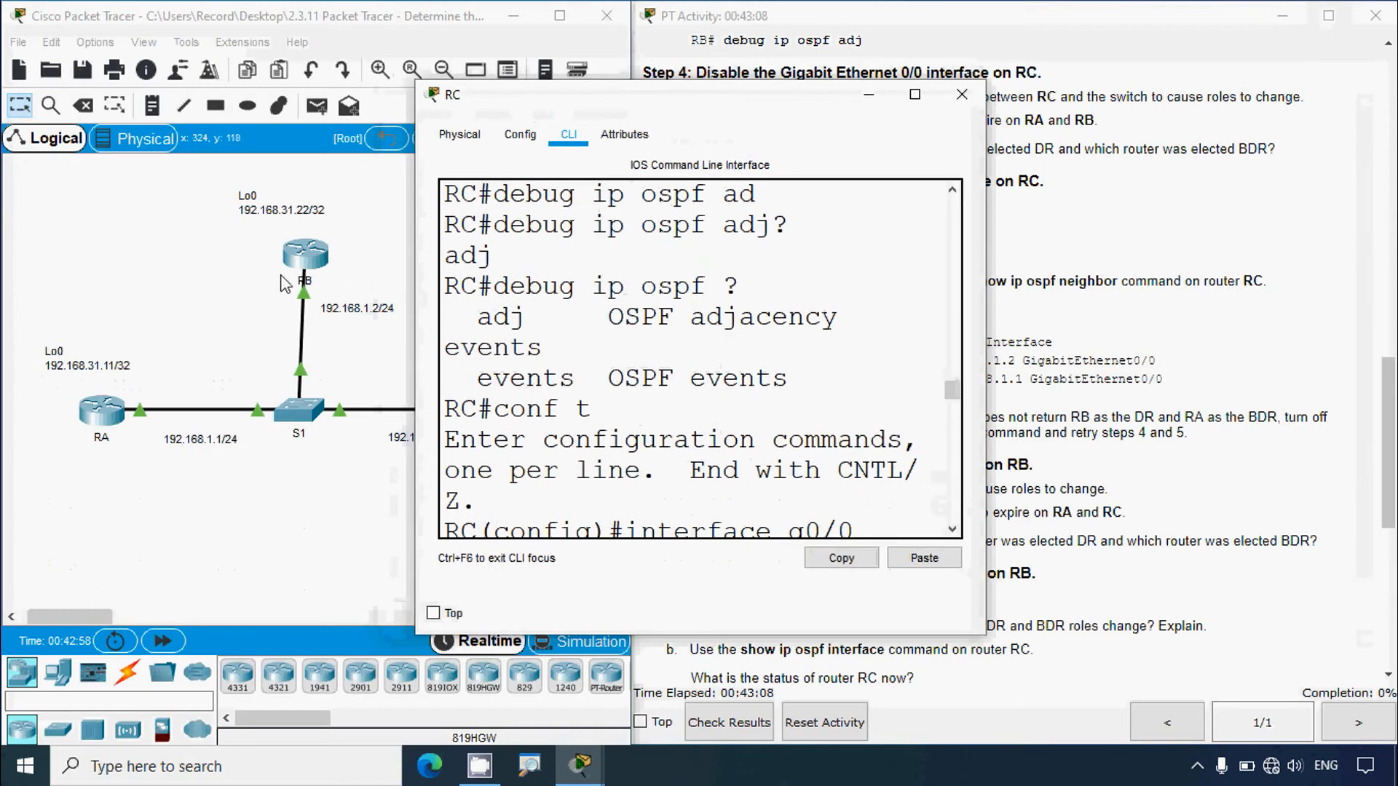
left_click_drag(184, 184, 321, 269)
left_click(805, 313)
left_click(961, 94)
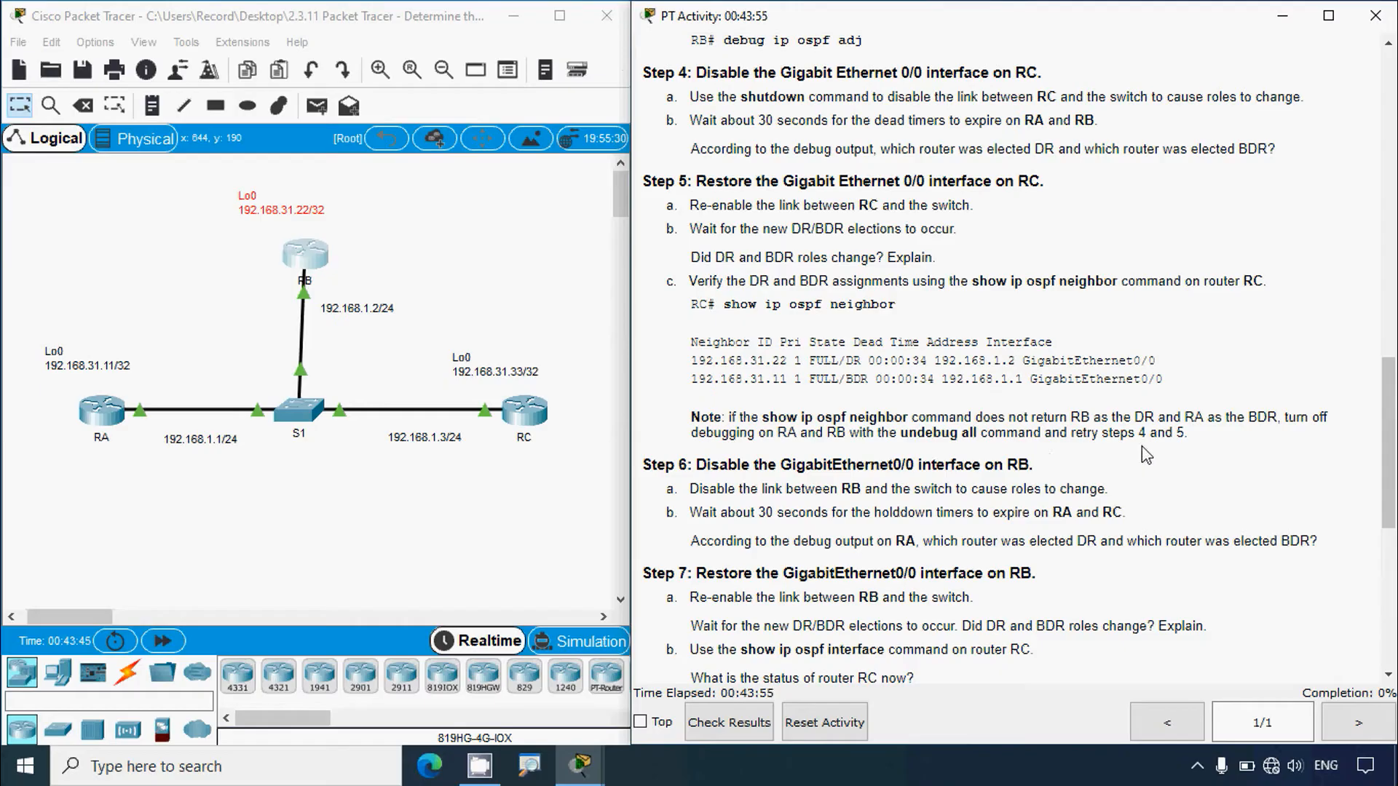
Read the Step 6 instructions on disabling RB's link and check which RB interface connects to switch S1
left_click(386, 484)
left_click(809, 477)
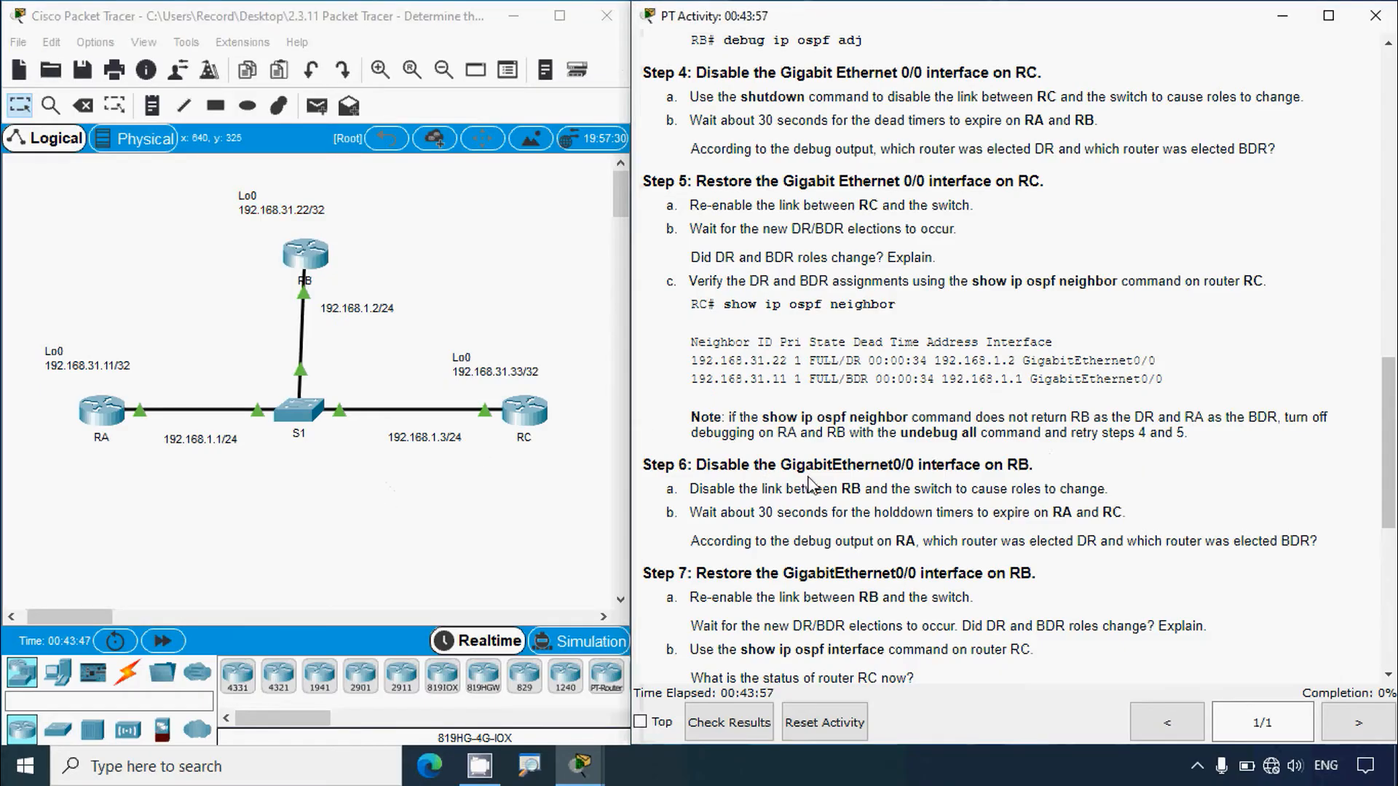
scroll(808, 482, "down", 3)
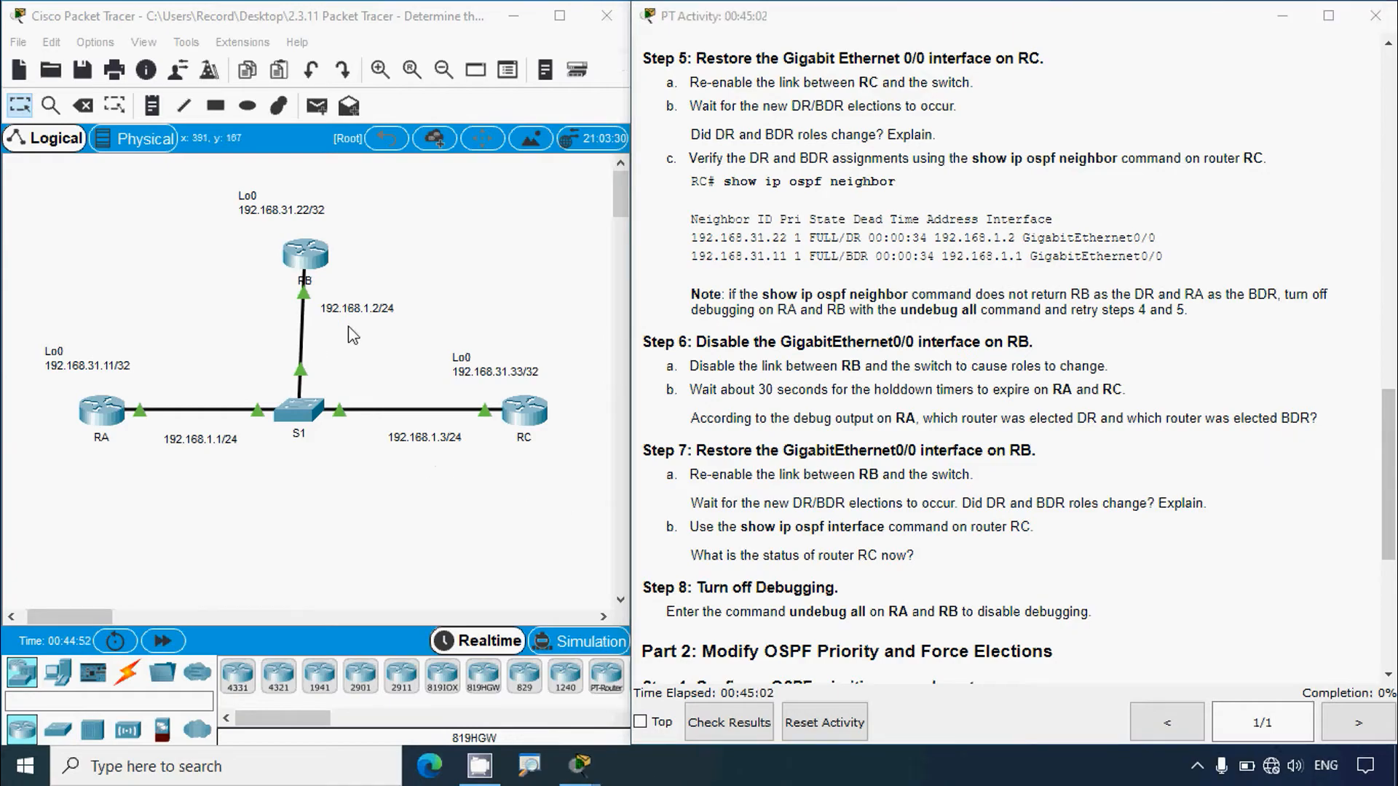
left_click(269, 282)
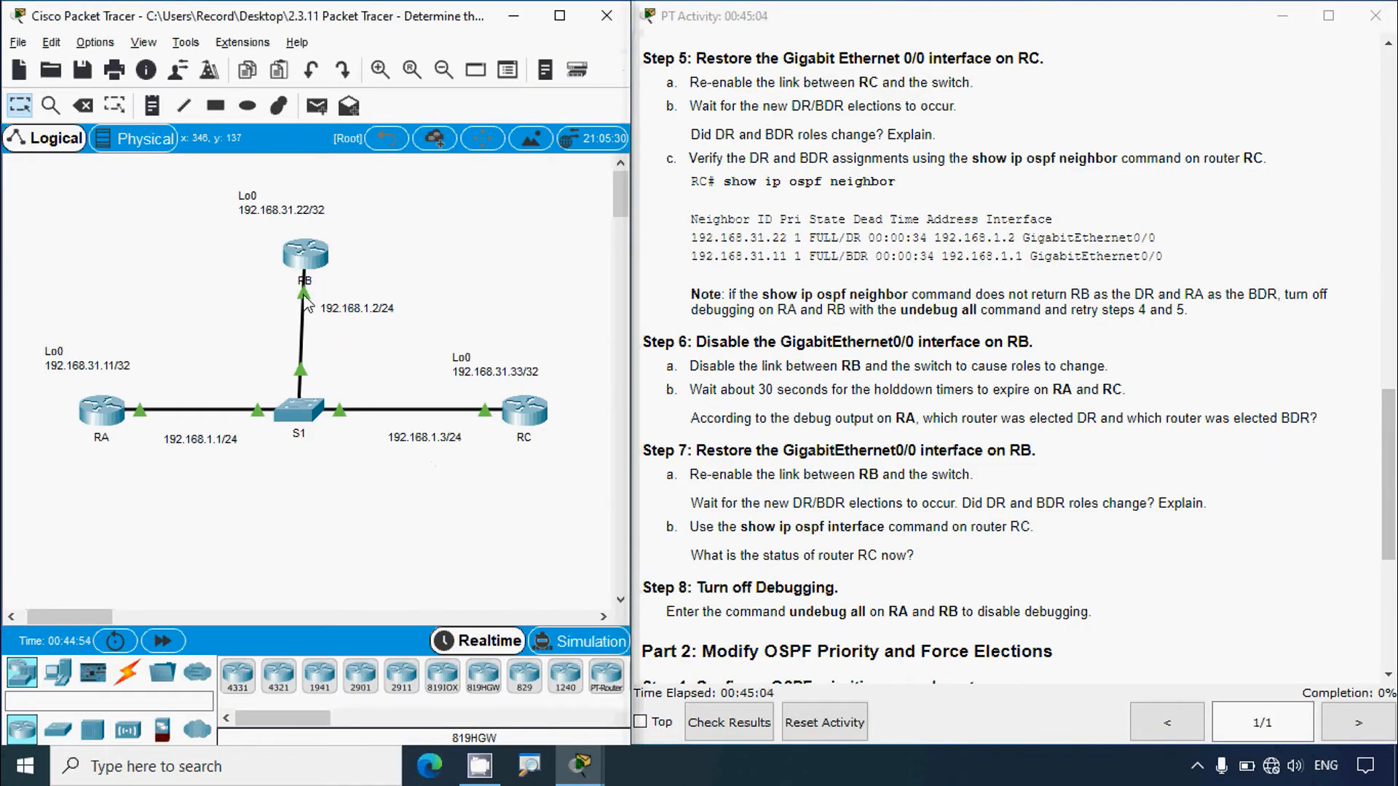
mouse_move(303, 306)
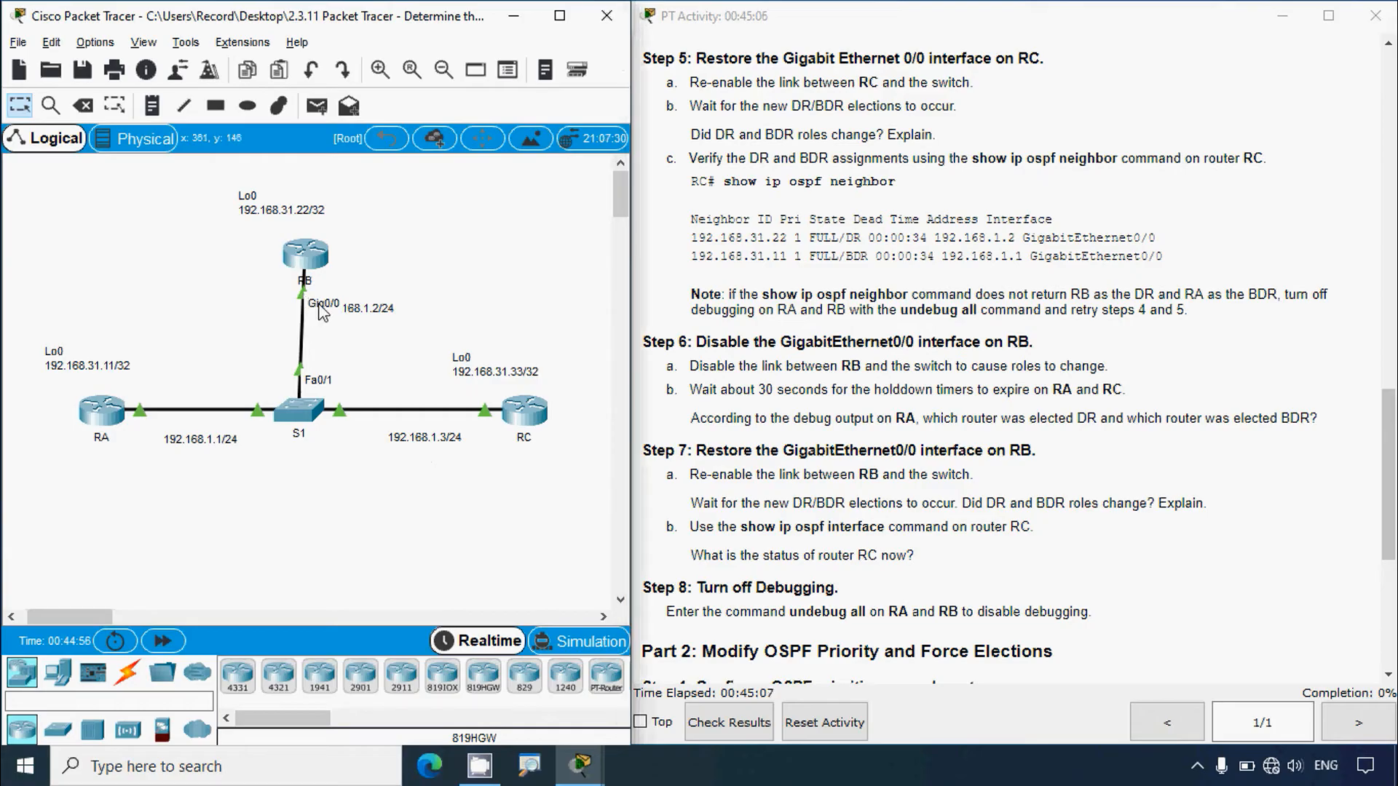
Open router RB's command line maximized and enter global configuration mode with conf t
left_click(307, 258)
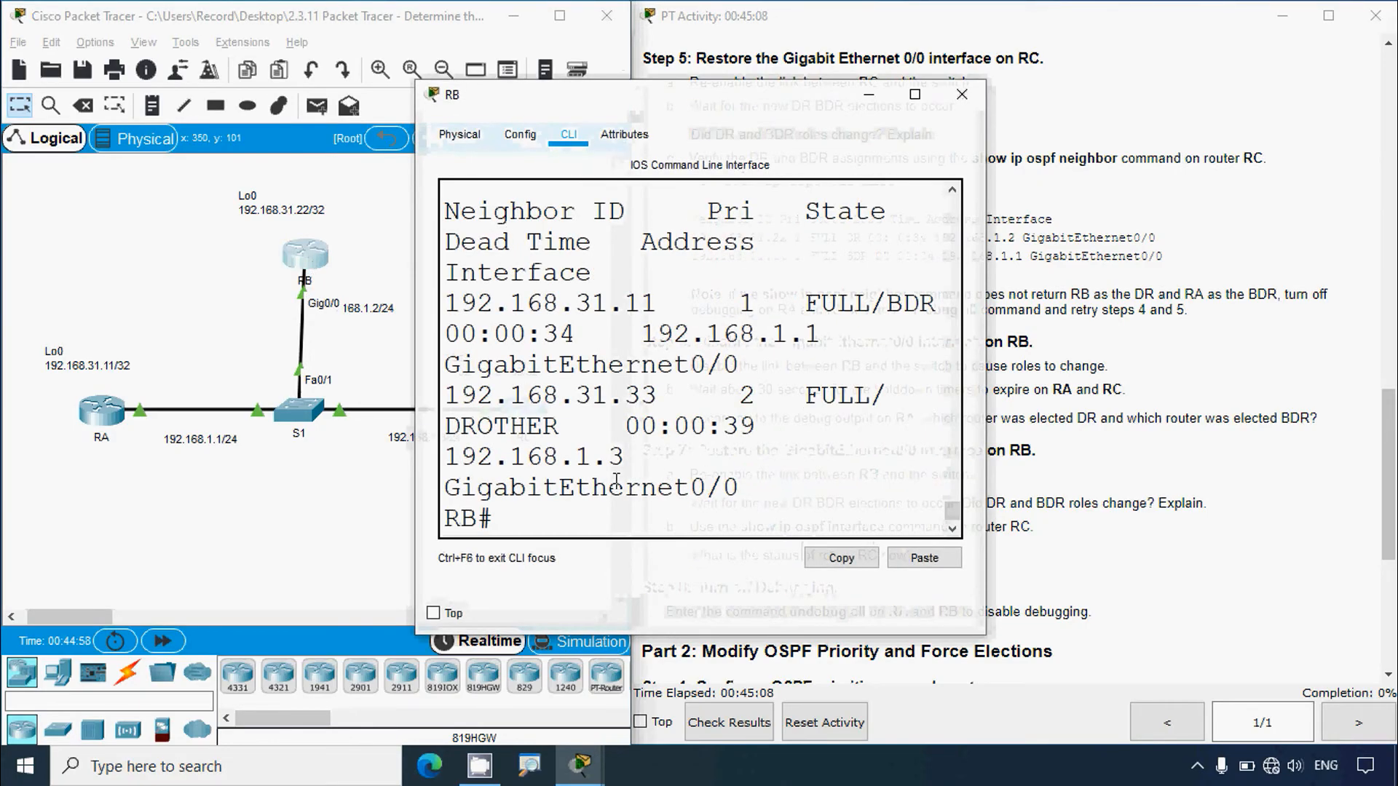
left_click(912, 98)
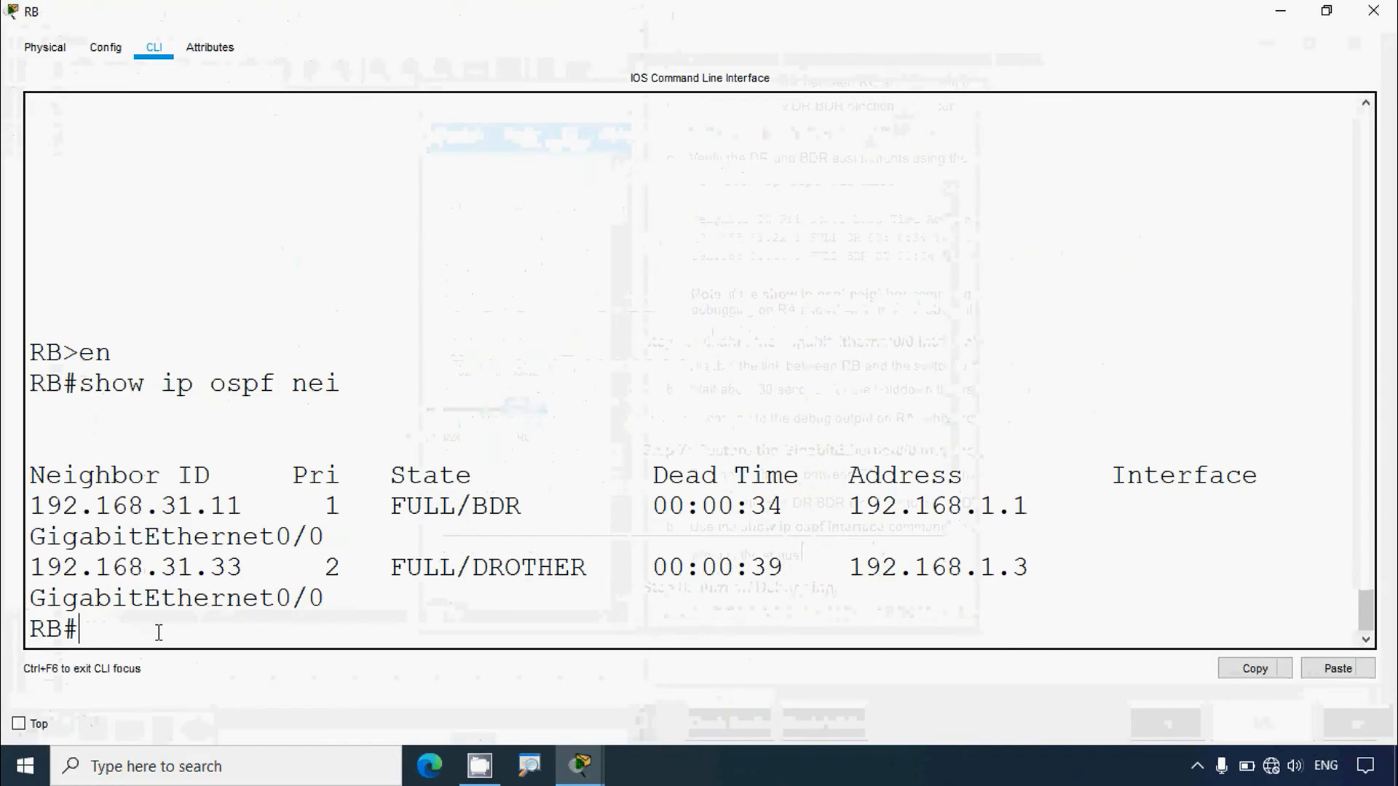
type("onf")
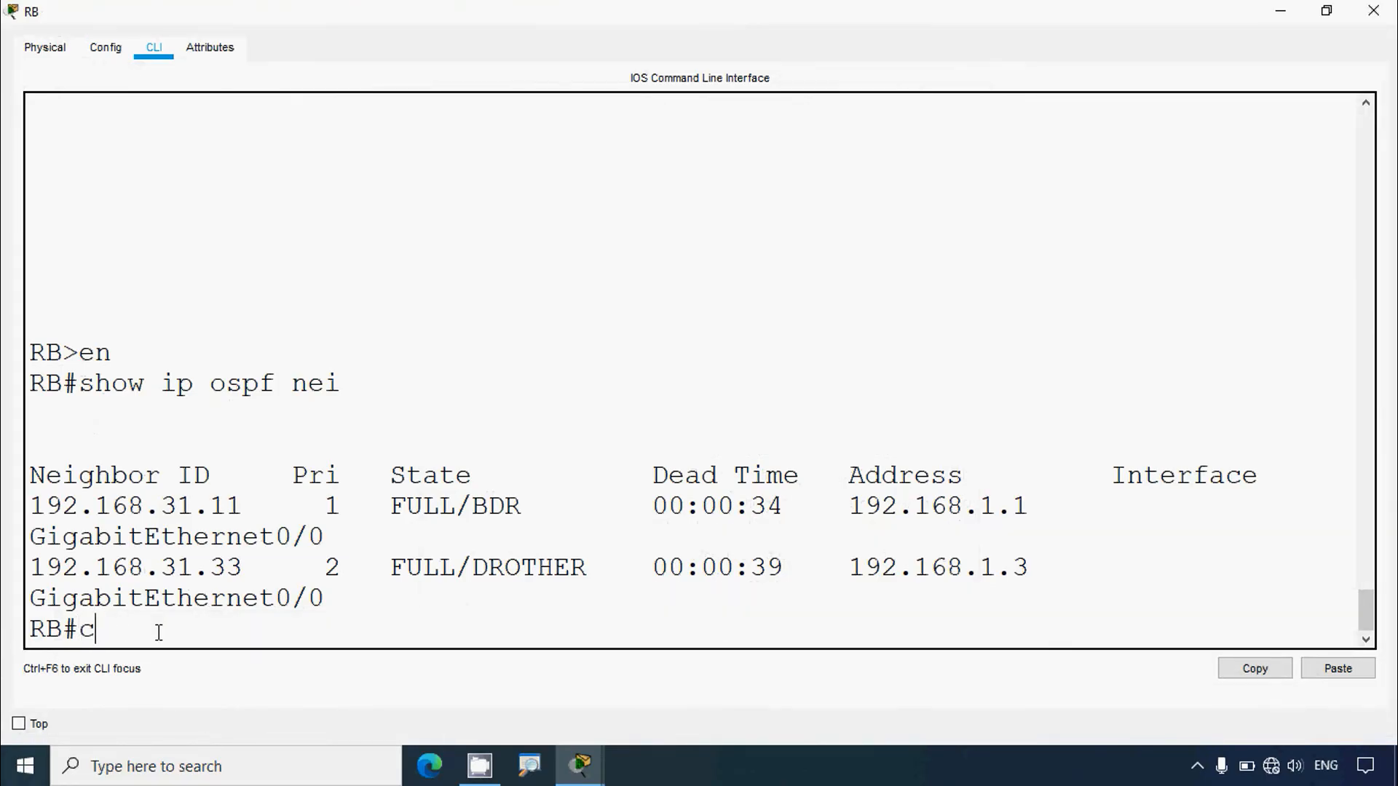
type("ofn t")
key("Return")
type("conf t")
key("Return")
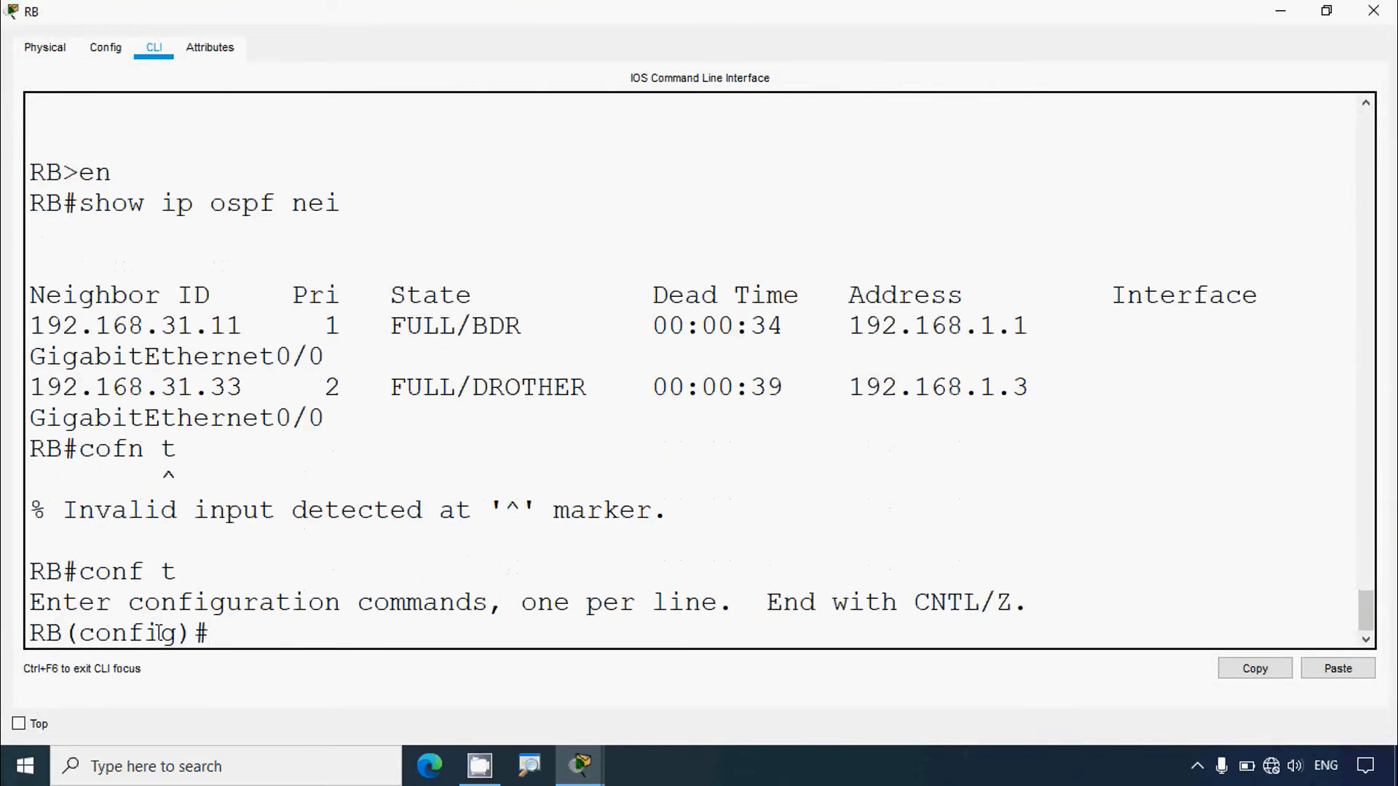
Shut down interface g0/0 on RB
type("interface g")
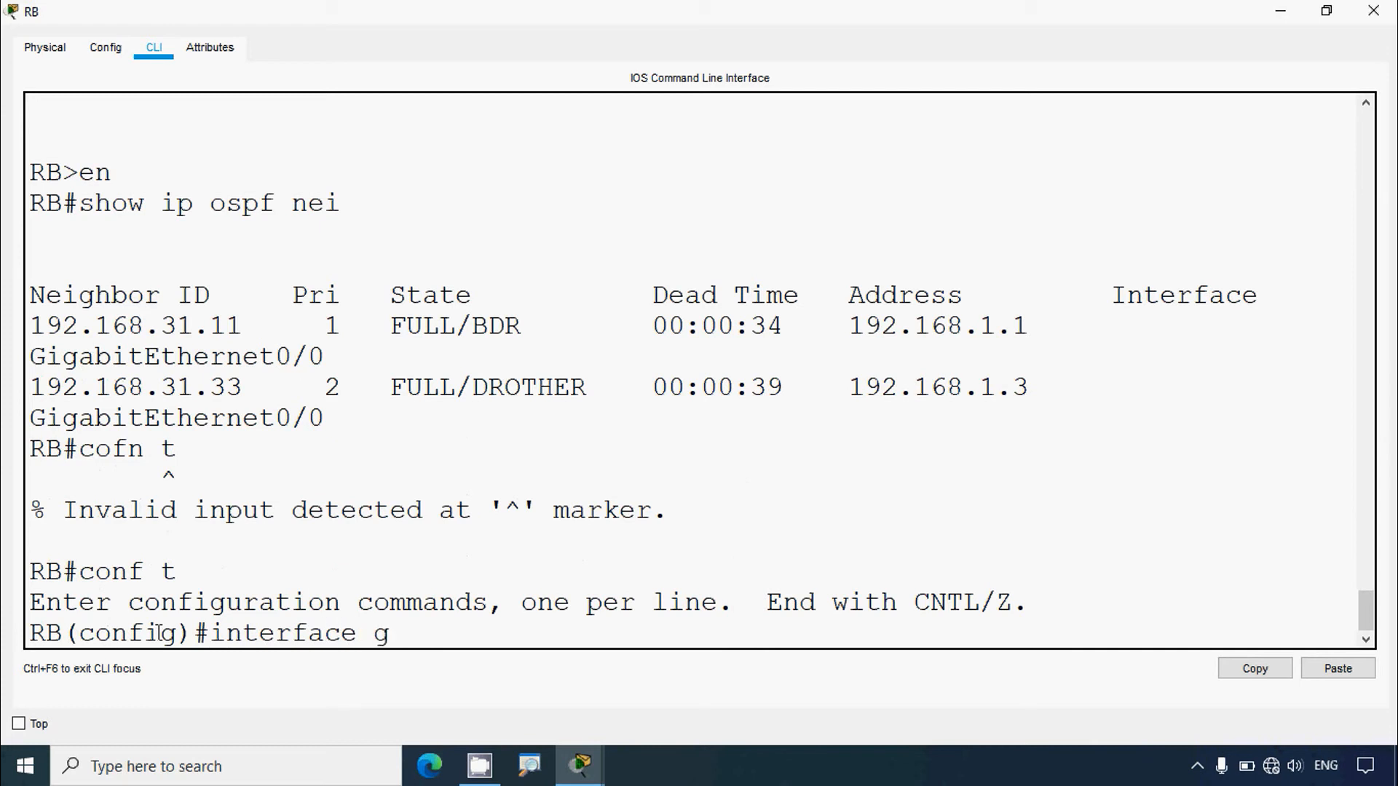
type("0/0")
key("Return")
type("s")
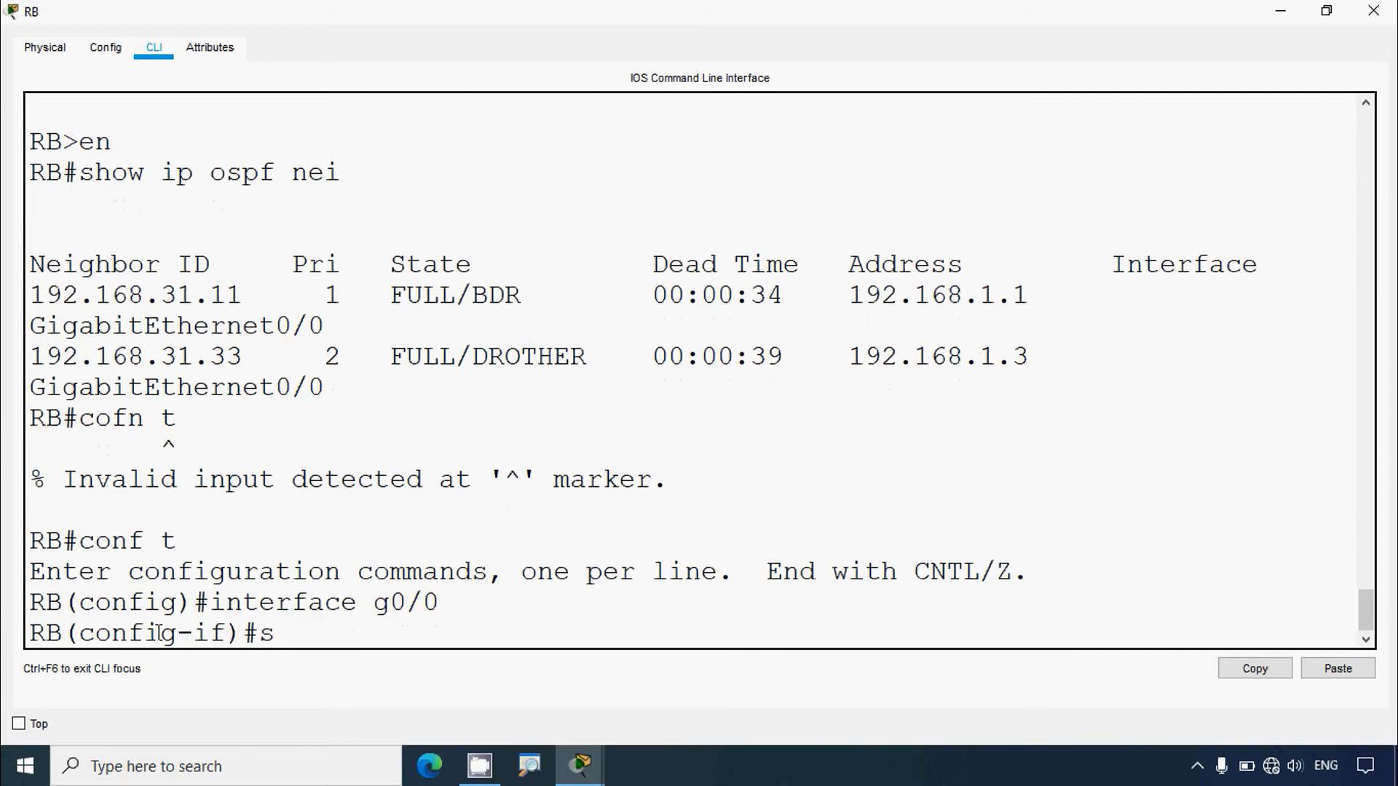
type("hutdown")
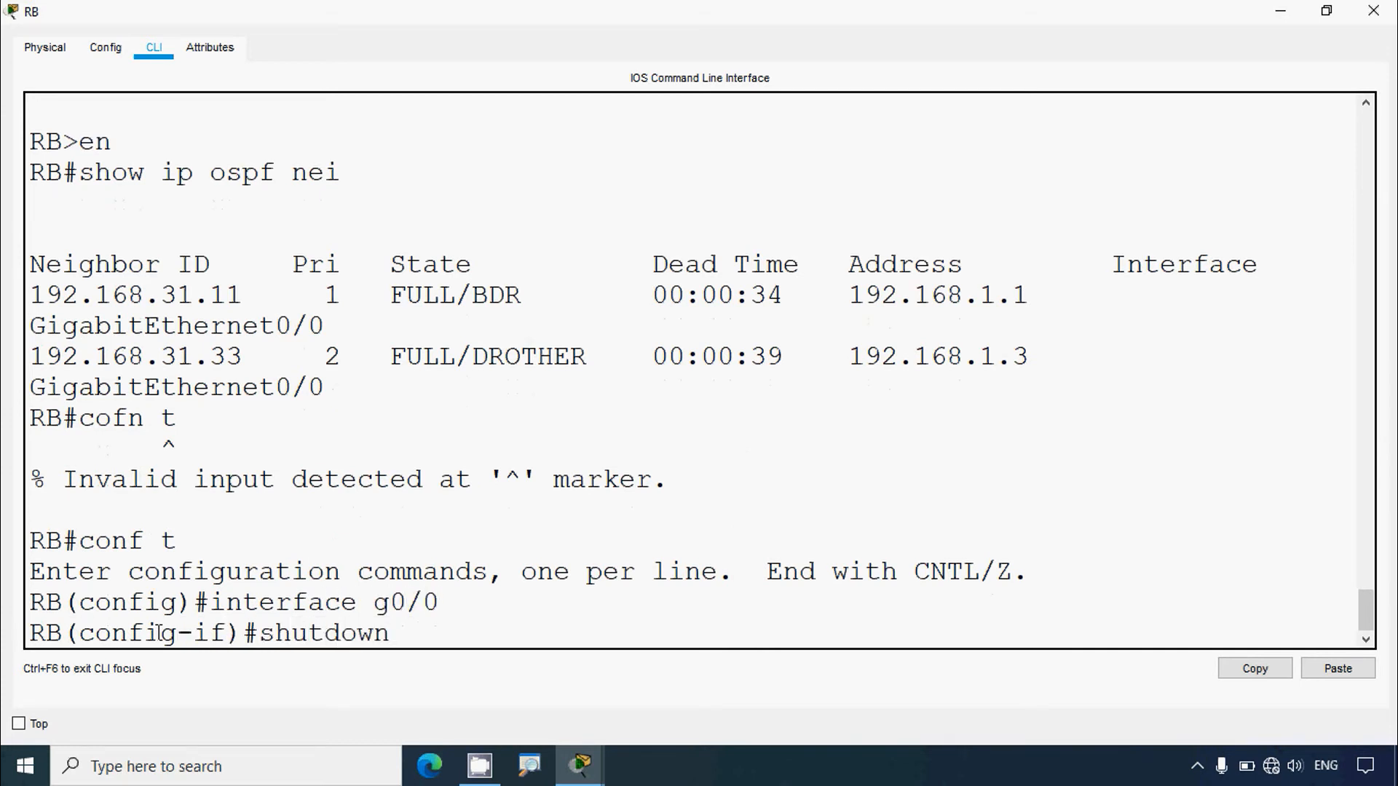
key("Return")
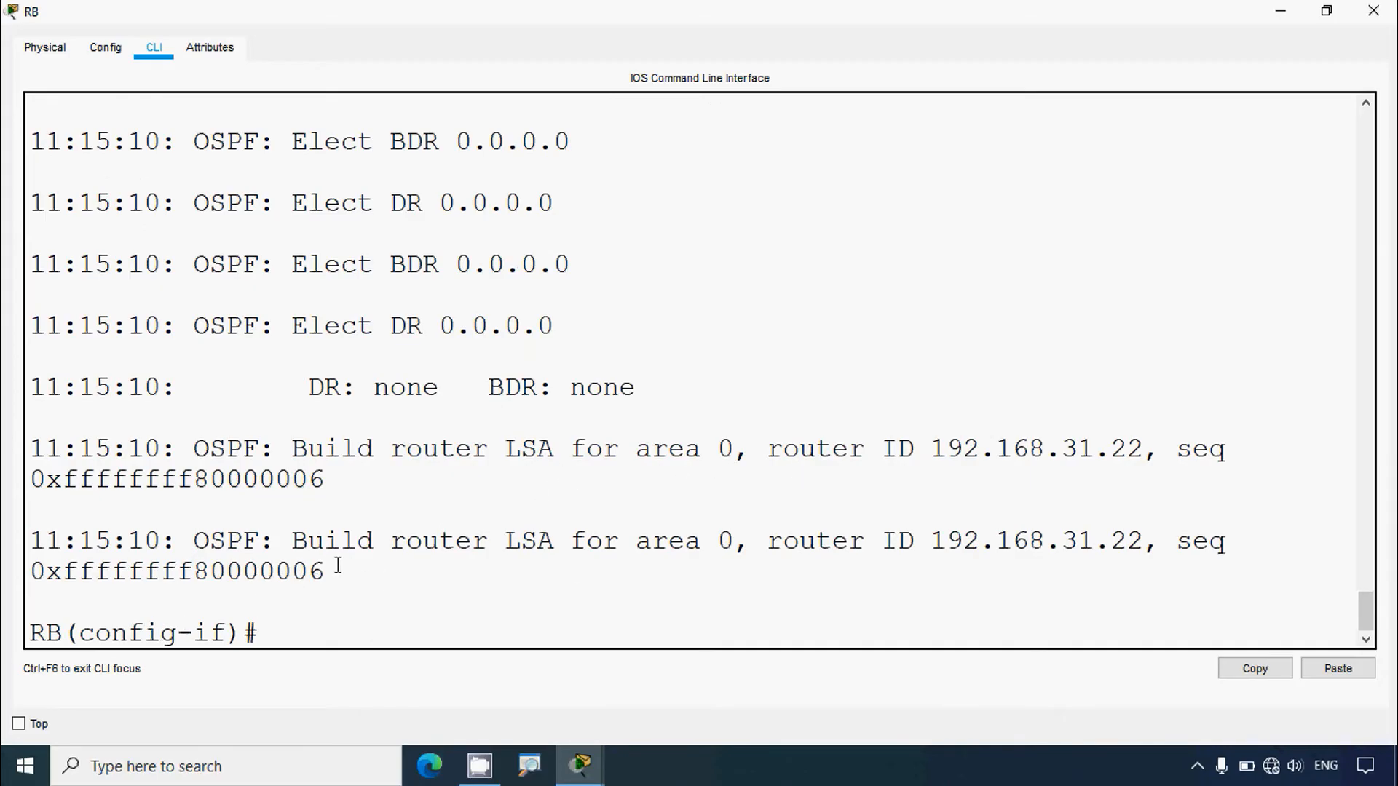
Examine the elected DR and BDR addresses for GigabitEthernet0/0 in RB's debug output
scroll(338, 566, "up", 3)
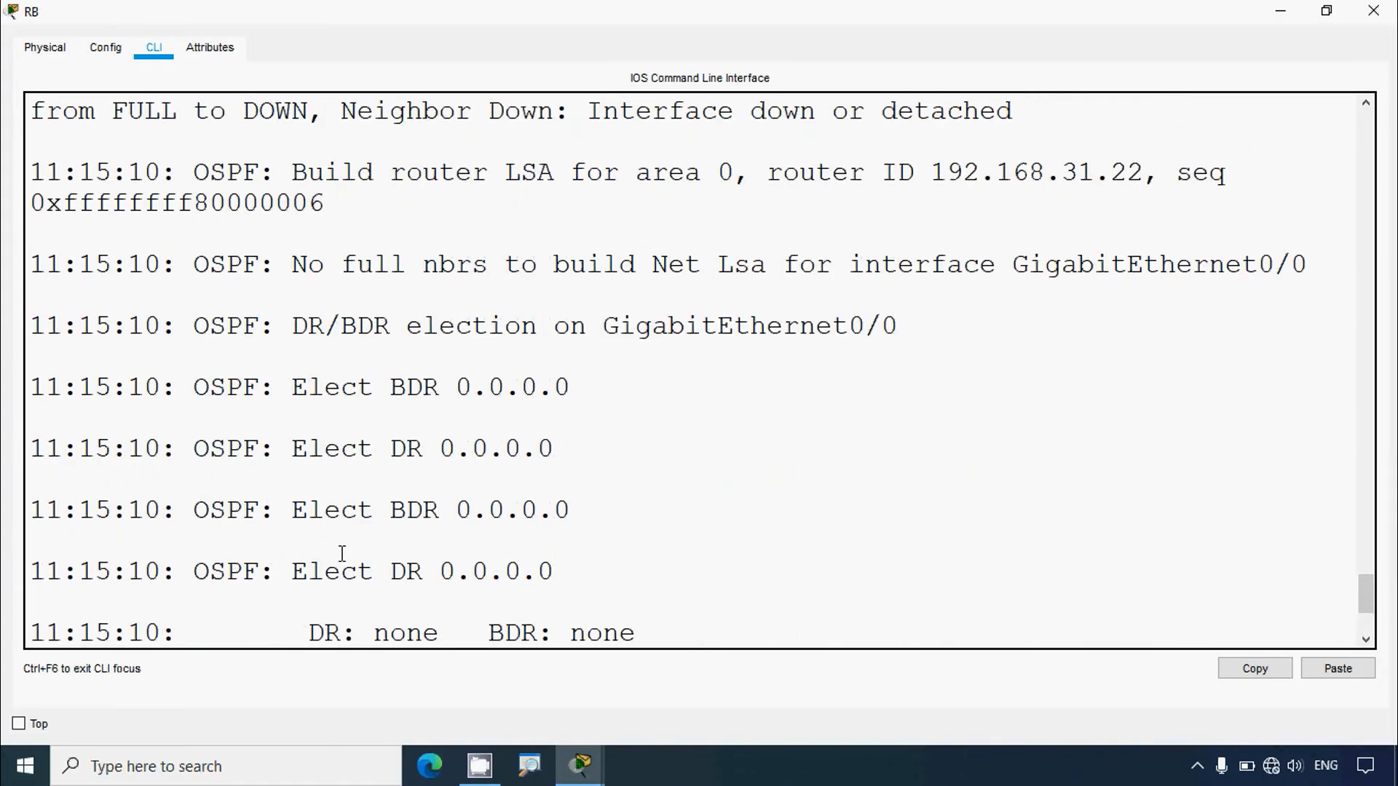
left_click_drag(356, 386, 509, 386)
left_click_drag(389, 449, 562, 448)
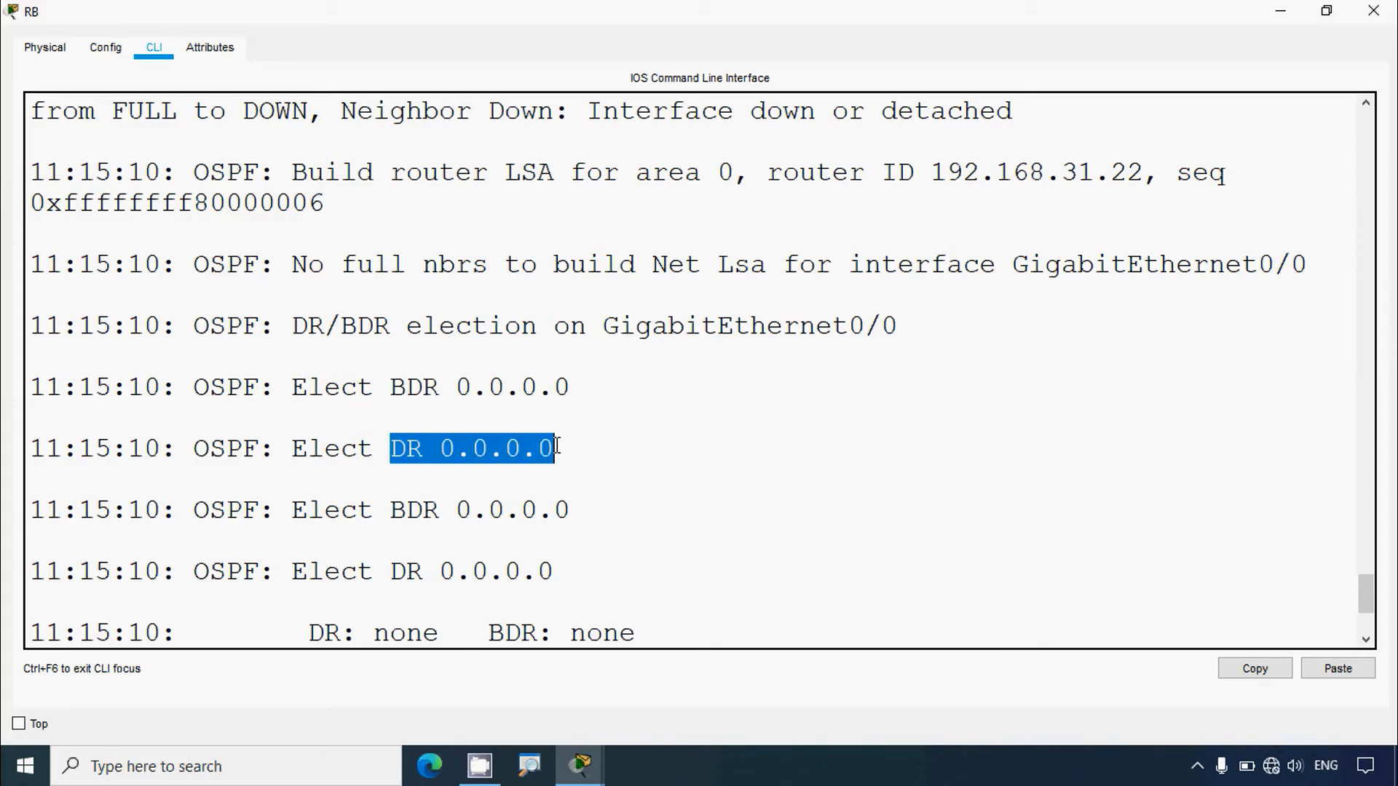
left_click_drag(373, 509, 570, 512)
scroll(471, 564, "down", 3)
left_click_drag(388, 387, 575, 386)
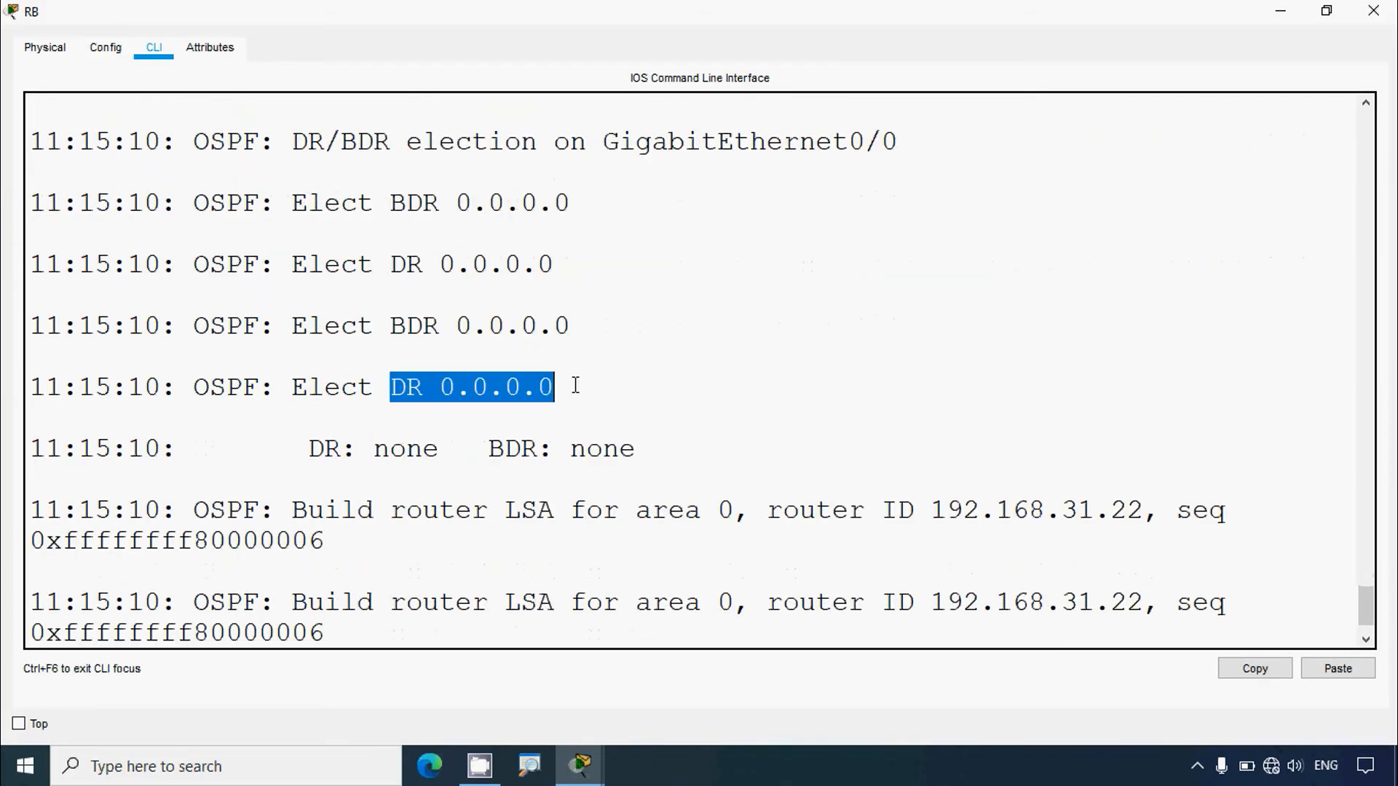
Close RB's command line and open router RA's command line maximized once the holddown timers have expired
scroll(577, 439, "down", 1)
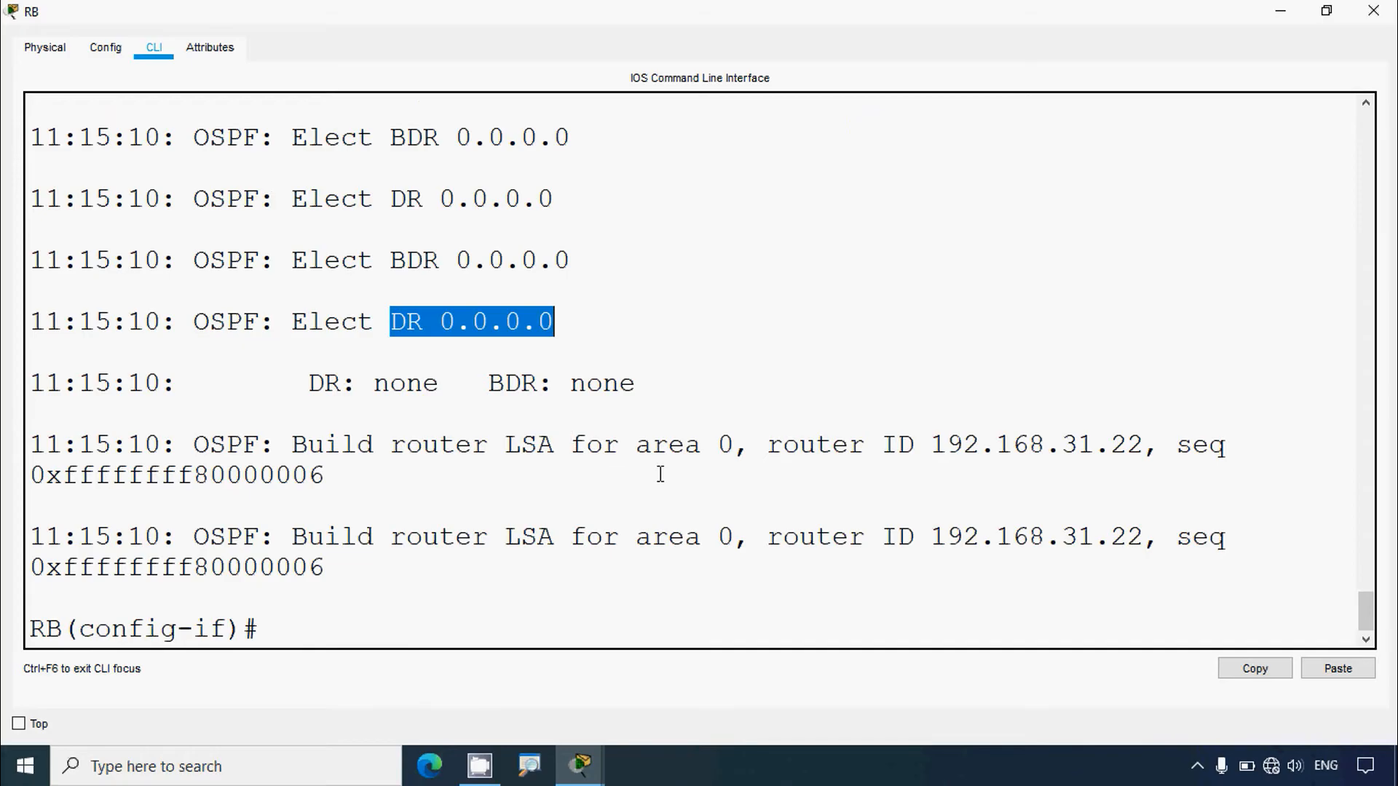
left_click(1373, 10)
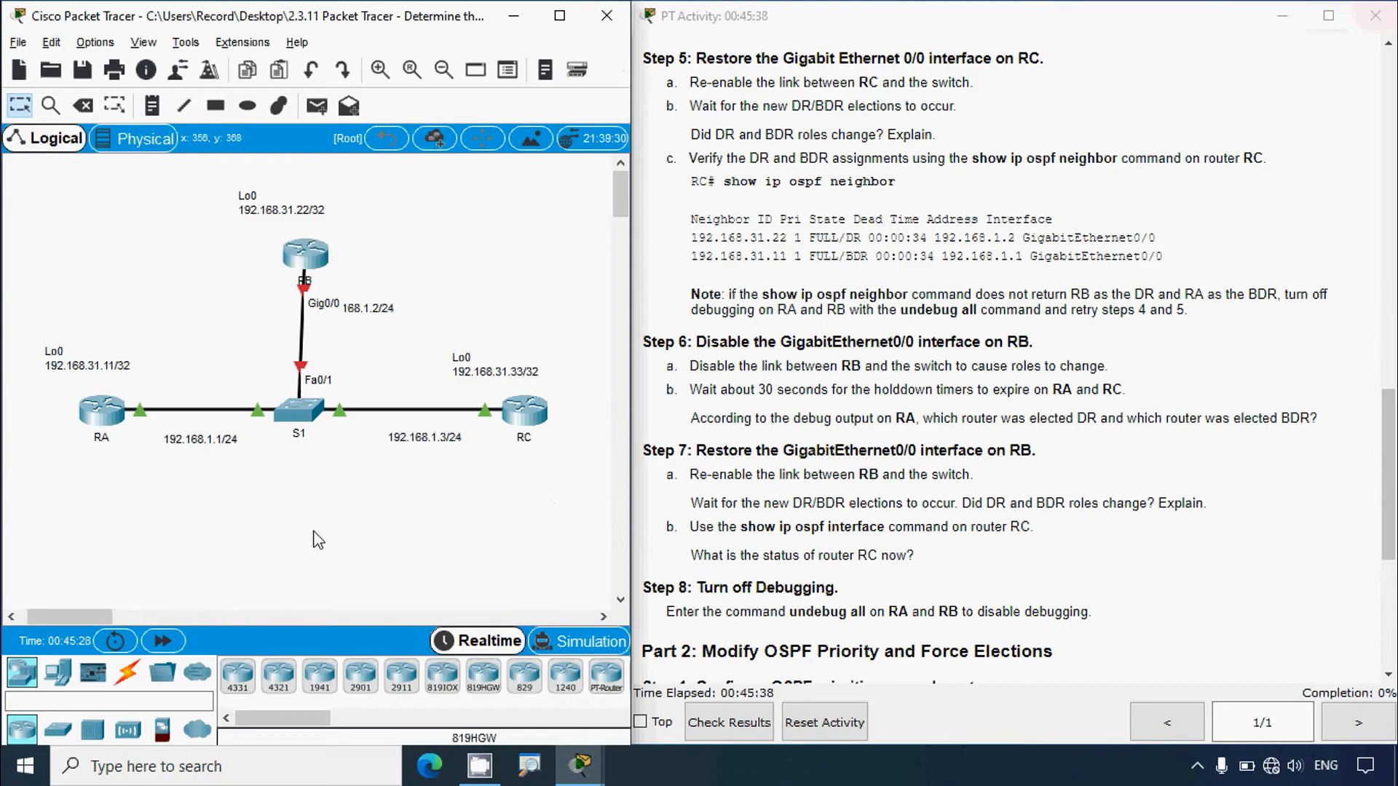
left_click(94, 412)
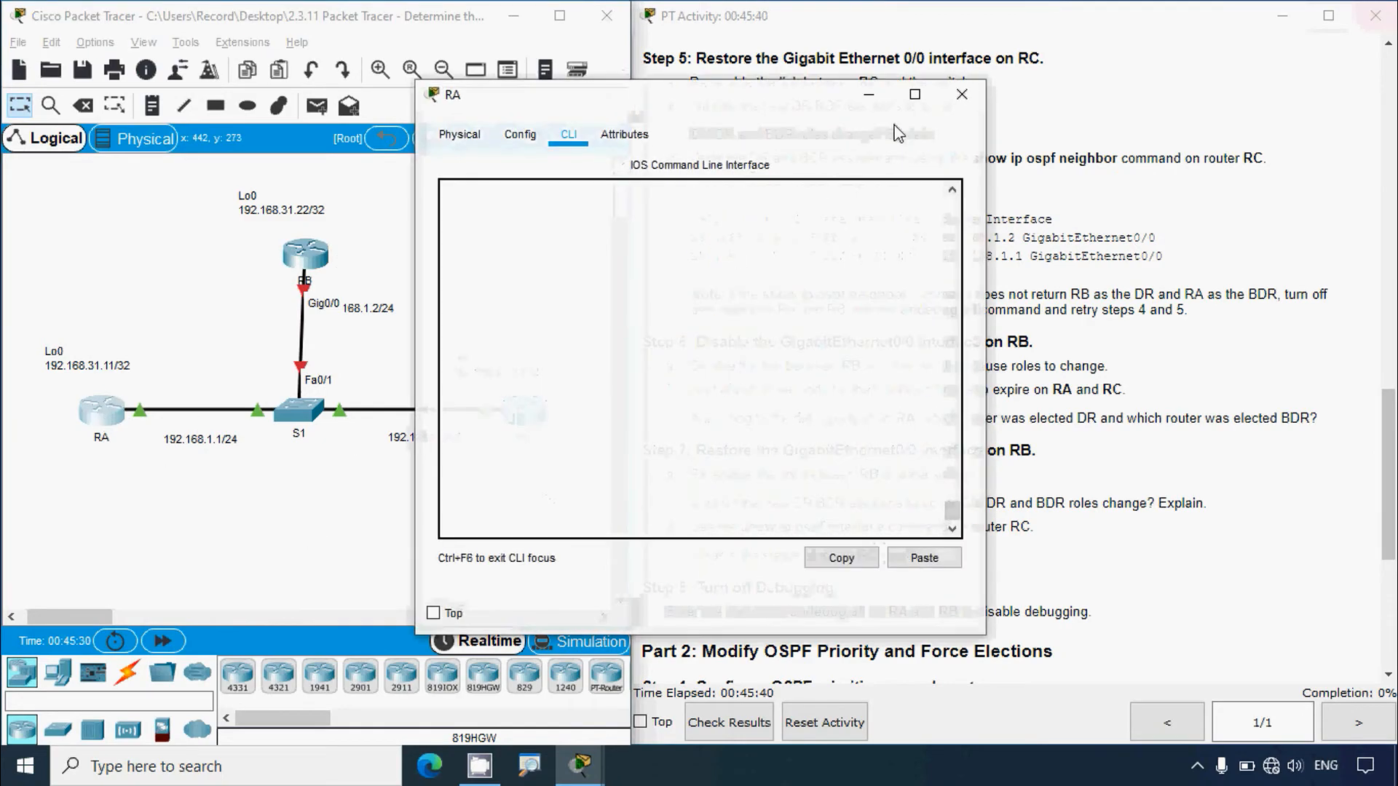
left_click(912, 89)
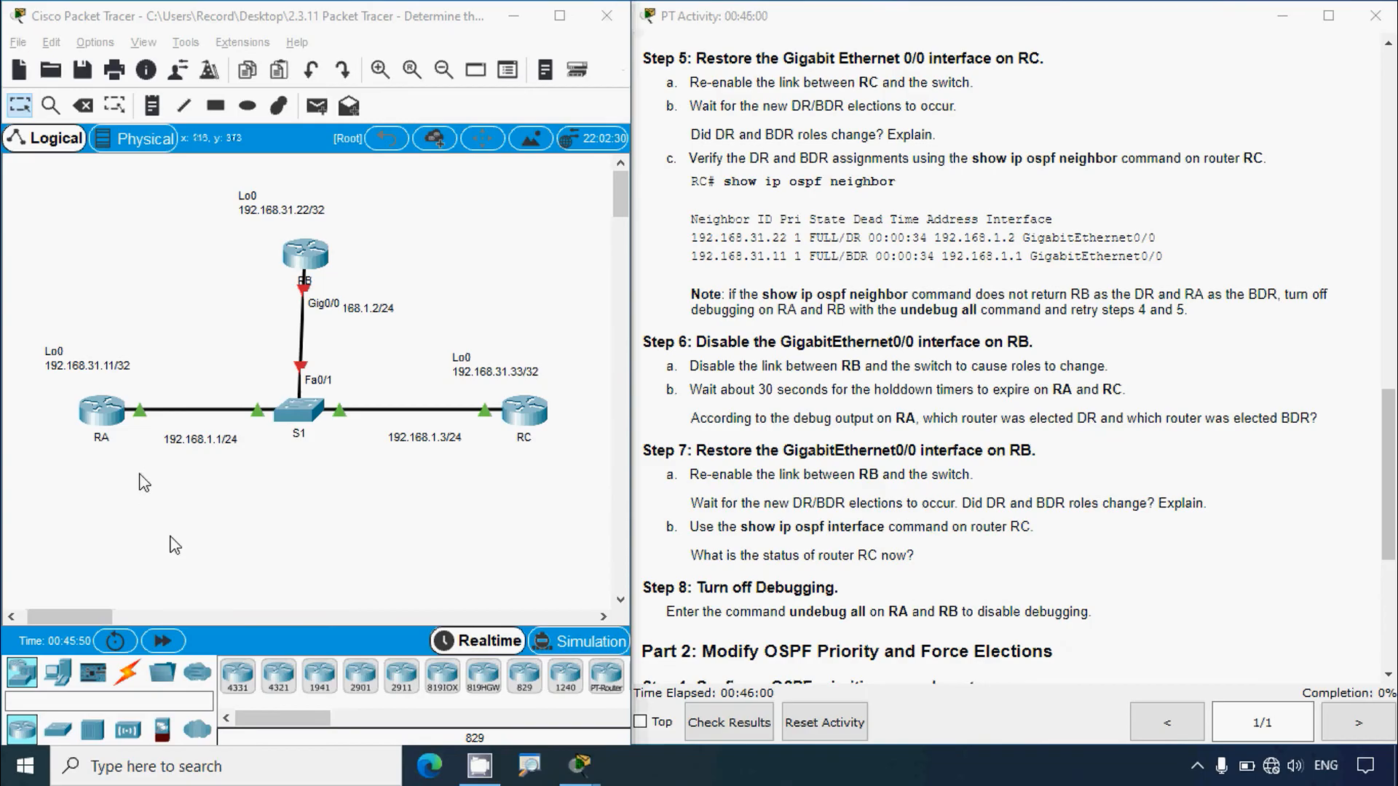
left_click(102, 412)
left_click(915, 92)
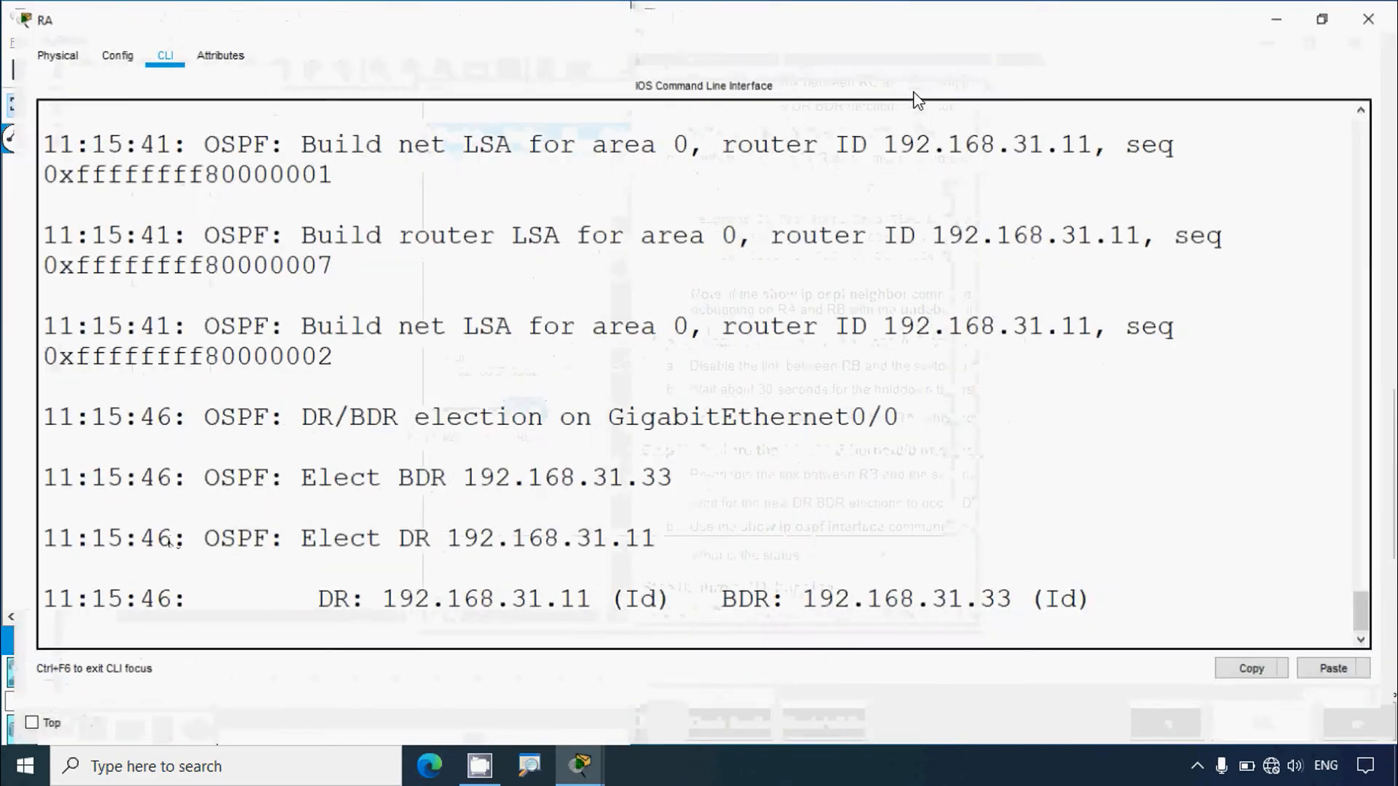
Examine the elected DR and BDR router IDs for GigabitEthernet0/0 in RA's OSPF debug output
scroll(785, 479, "up", 5)
scroll(785, 478, "down", 5)
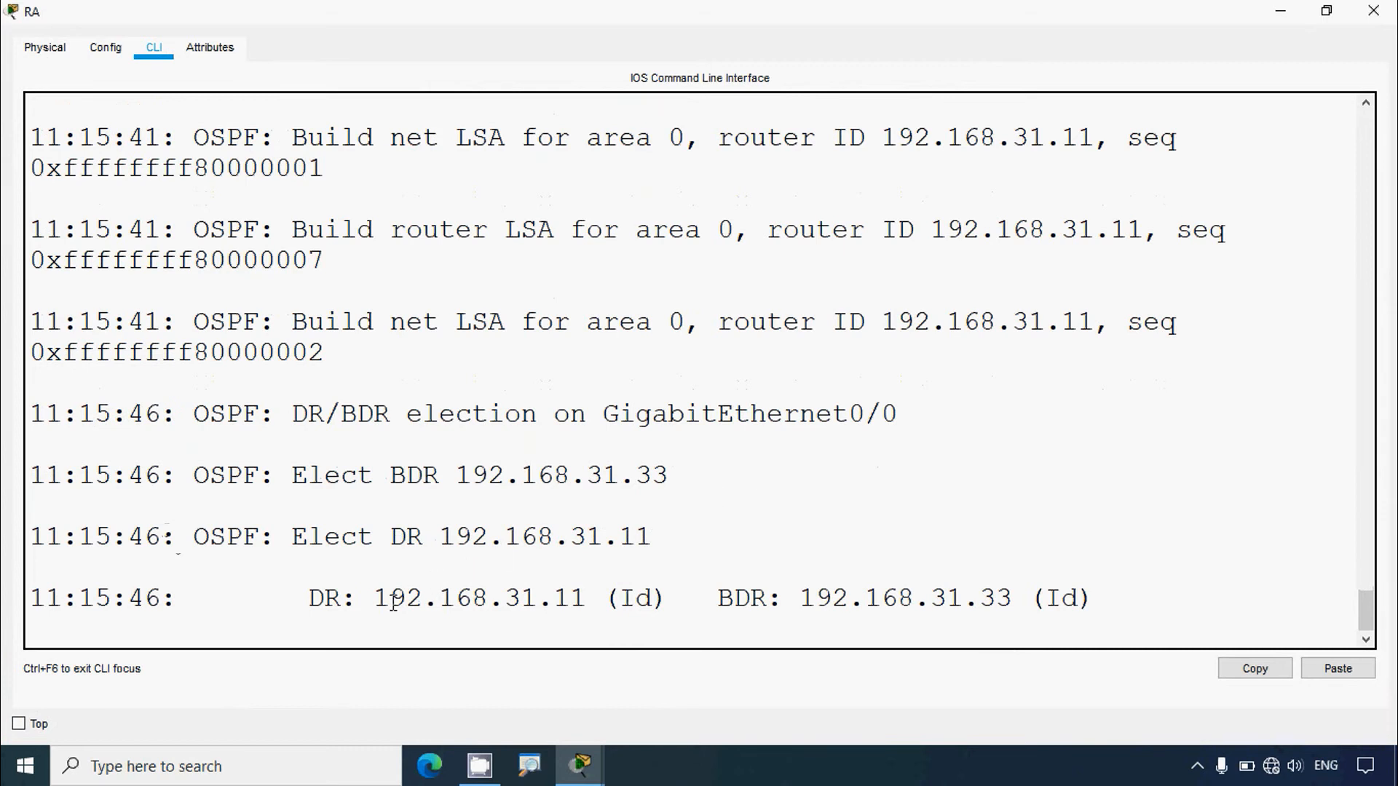
left_click_drag(378, 602, 593, 600)
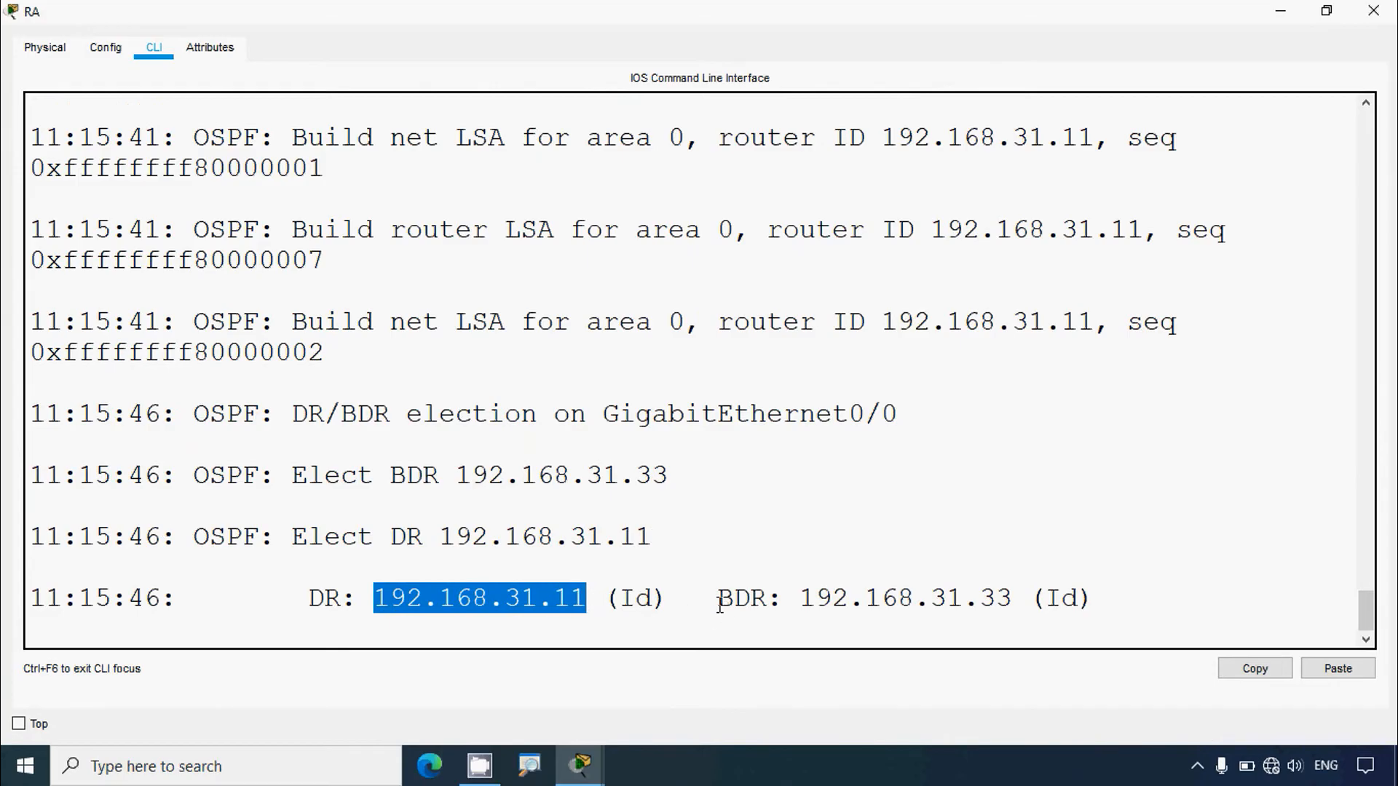
left_click_drag(720, 602, 1012, 600)
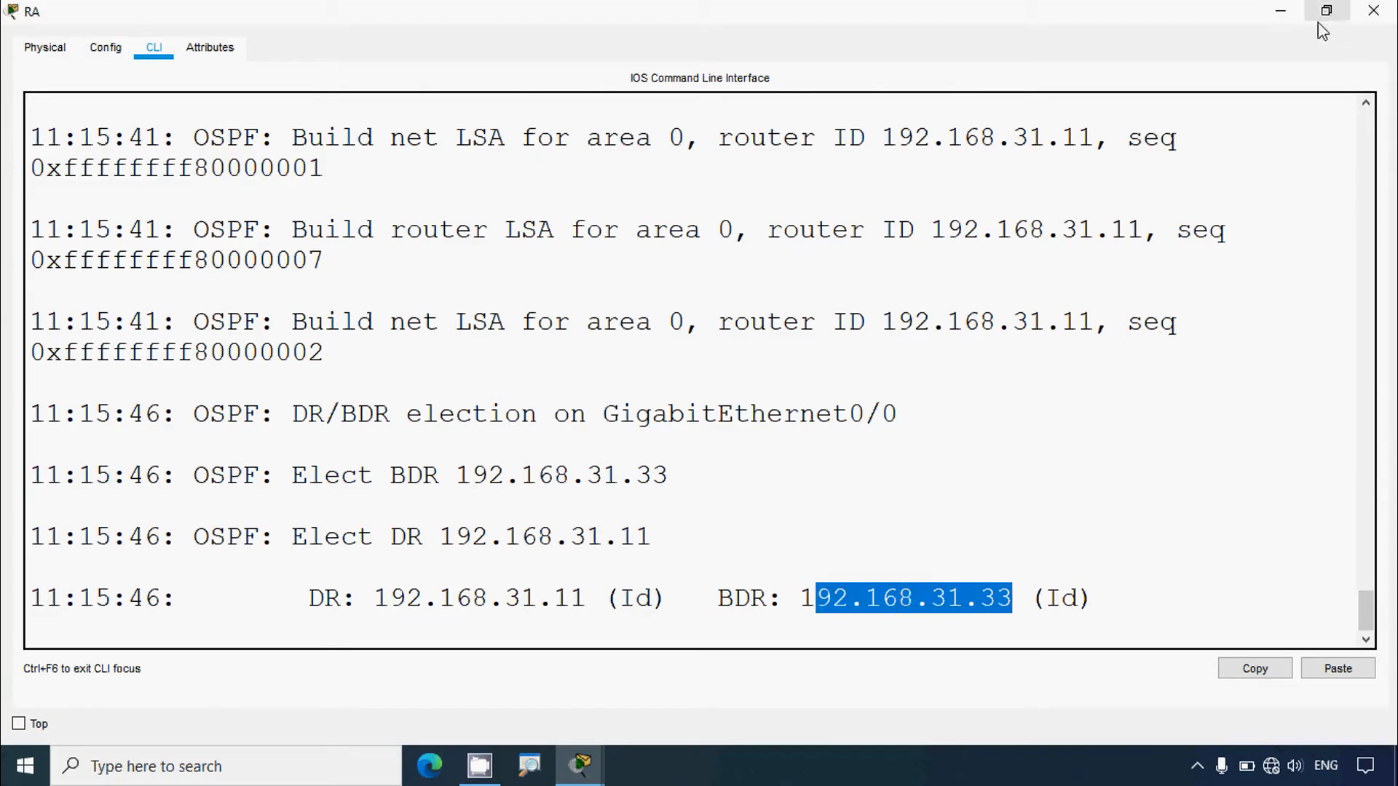
left_click_drag(380, 603, 604, 602)
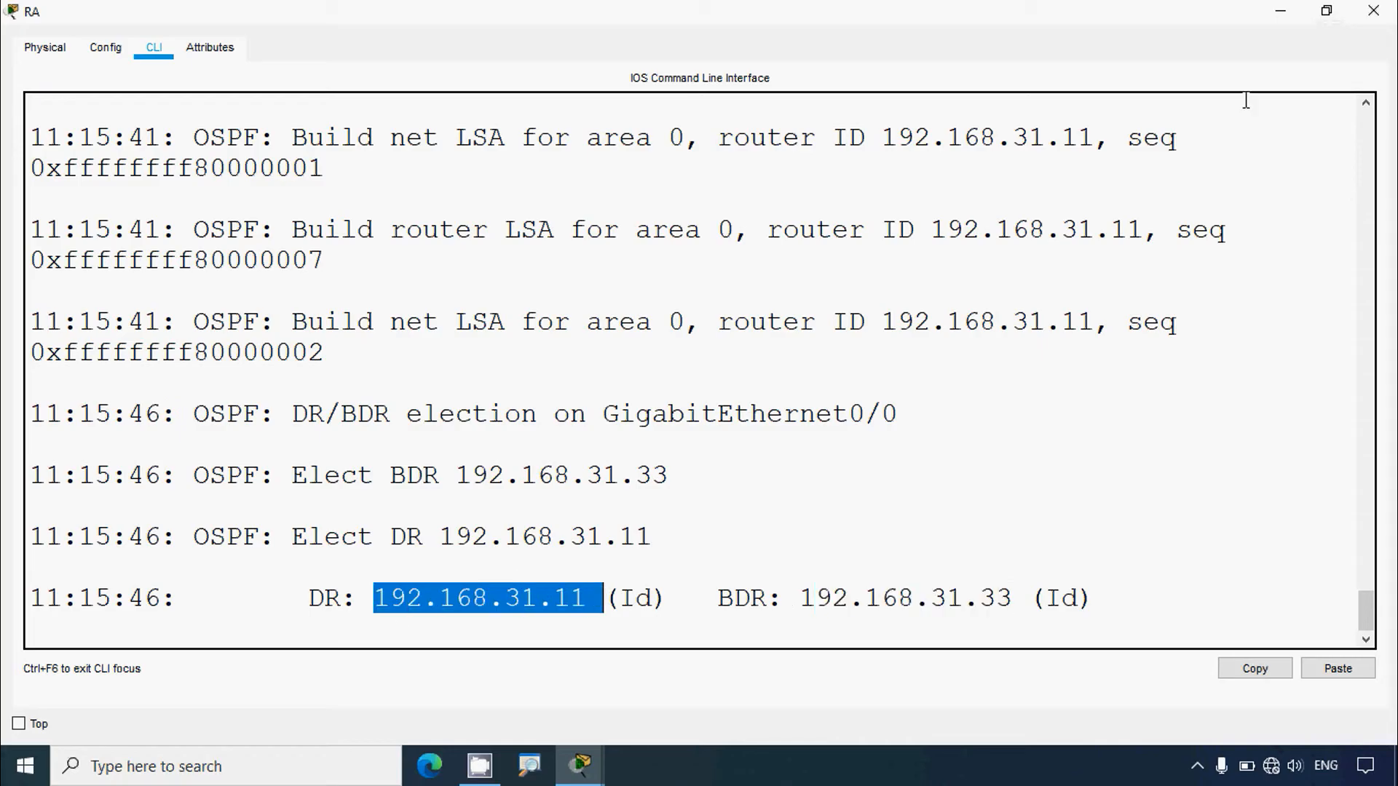
left_click(1327, 10)
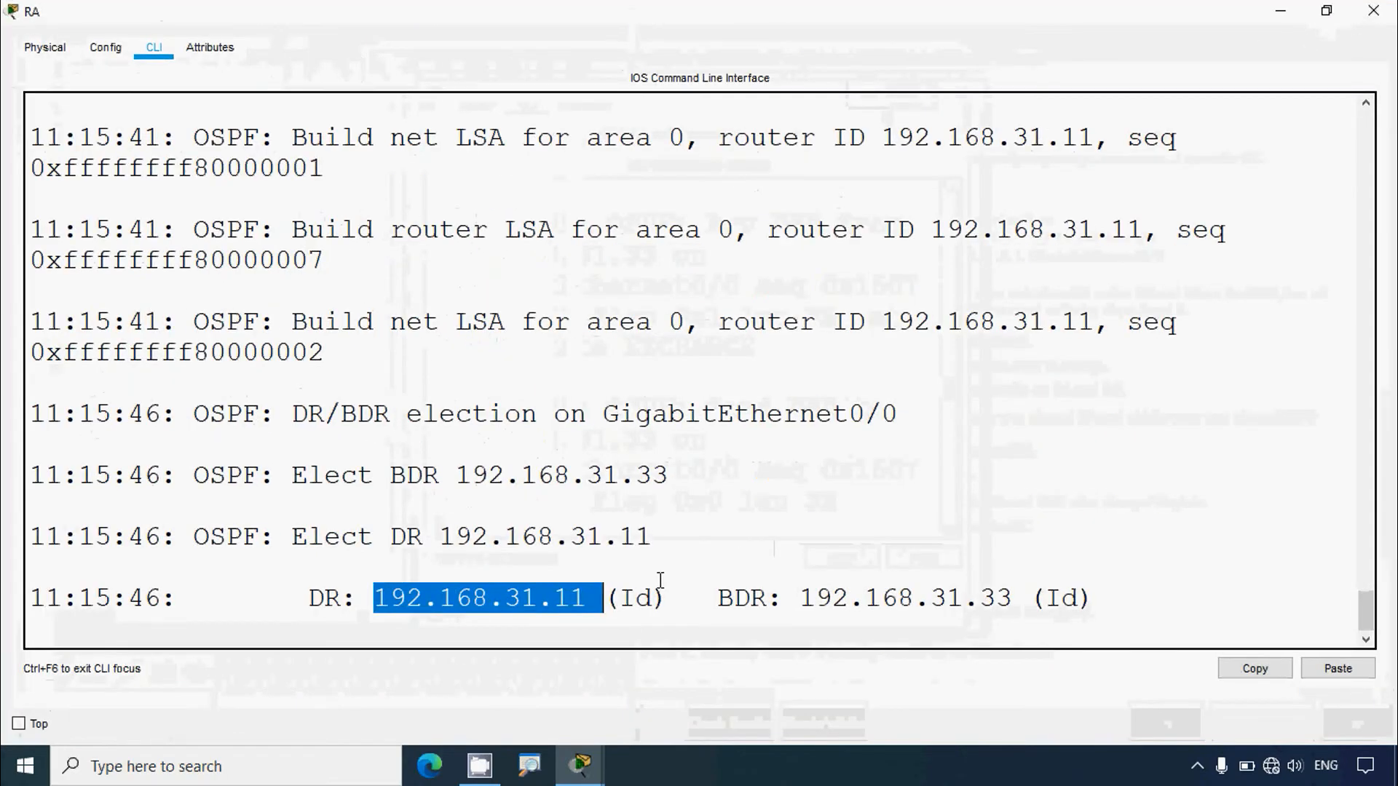
left_click_drag(801, 601, 1014, 601)
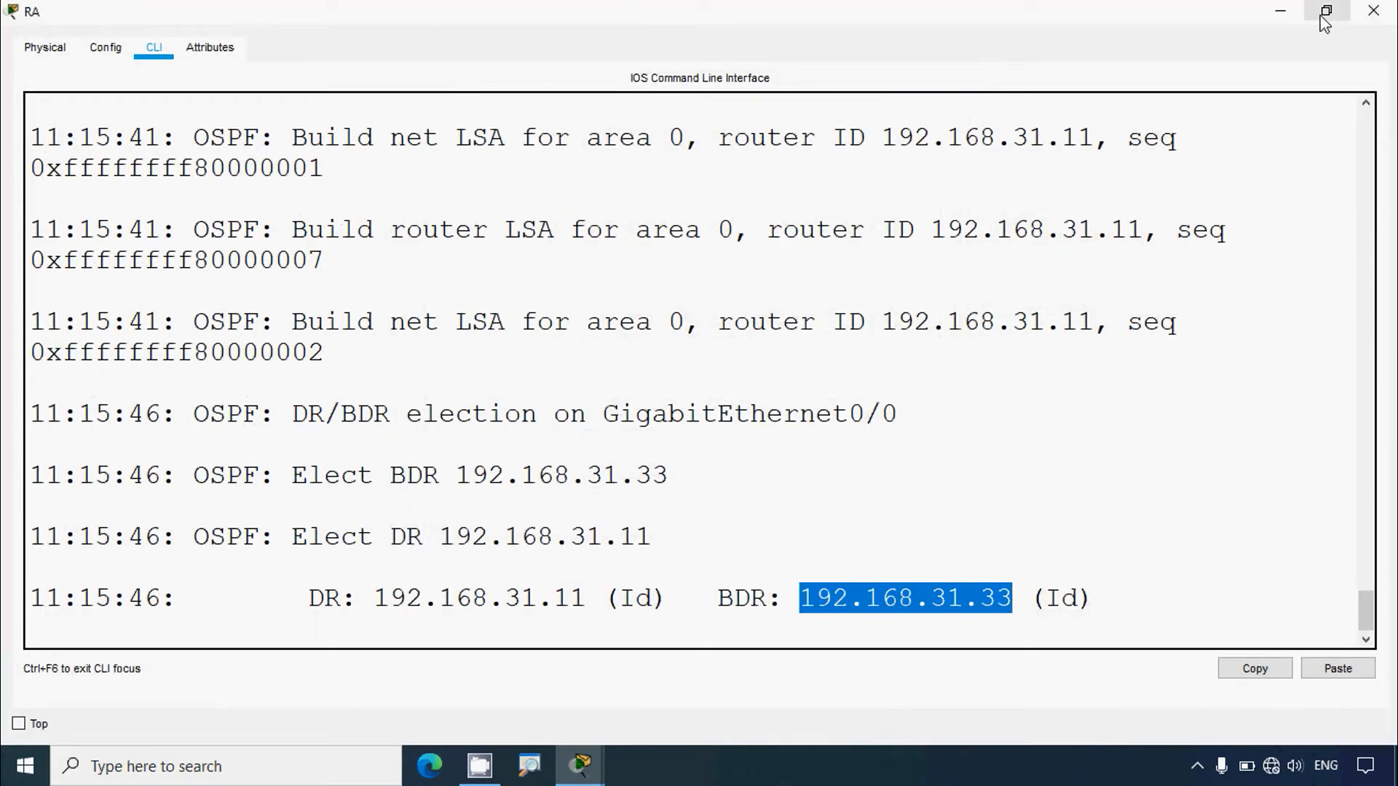
left_click(1280, 11)
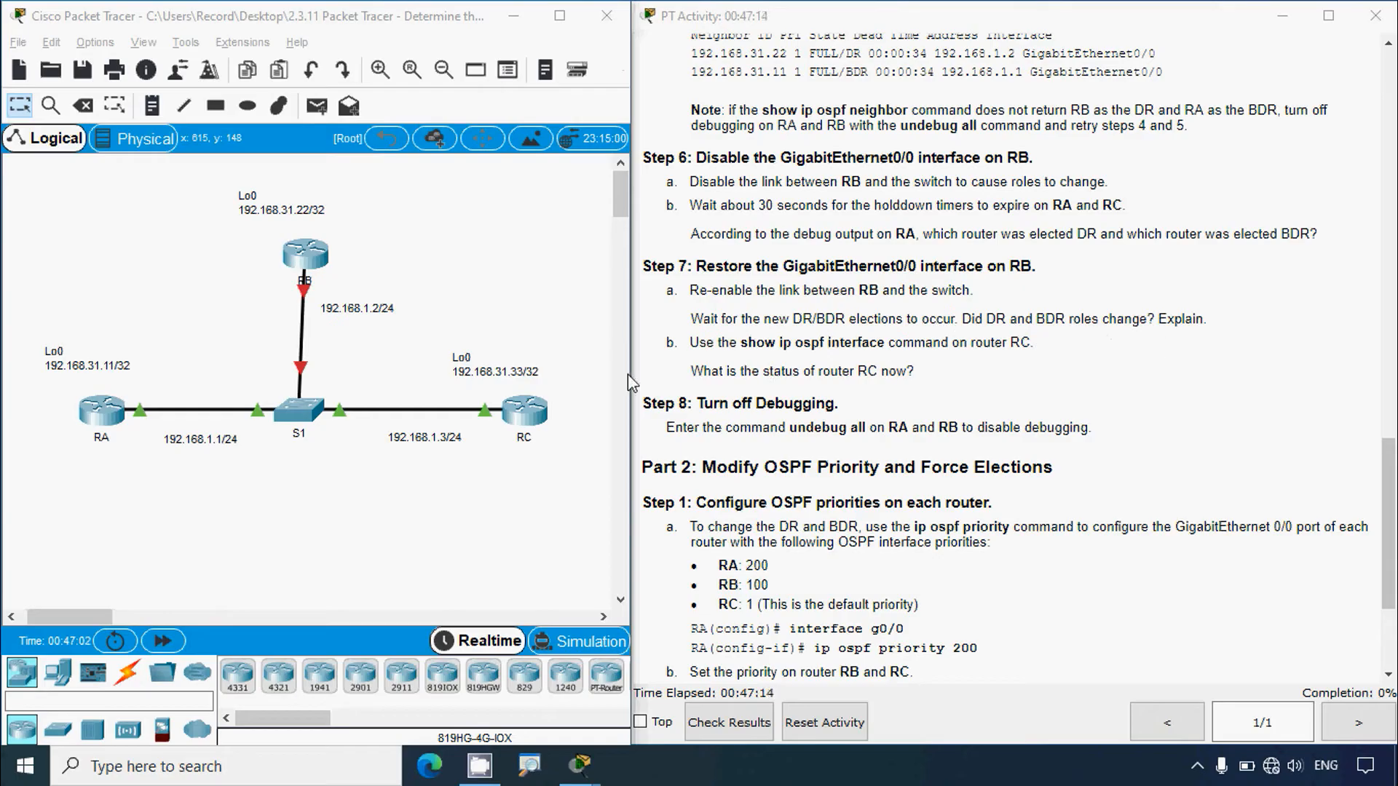
Re-enable RB's GigabitEthernet0/0 interface with no shut and close RB's command line
left_click(319, 268)
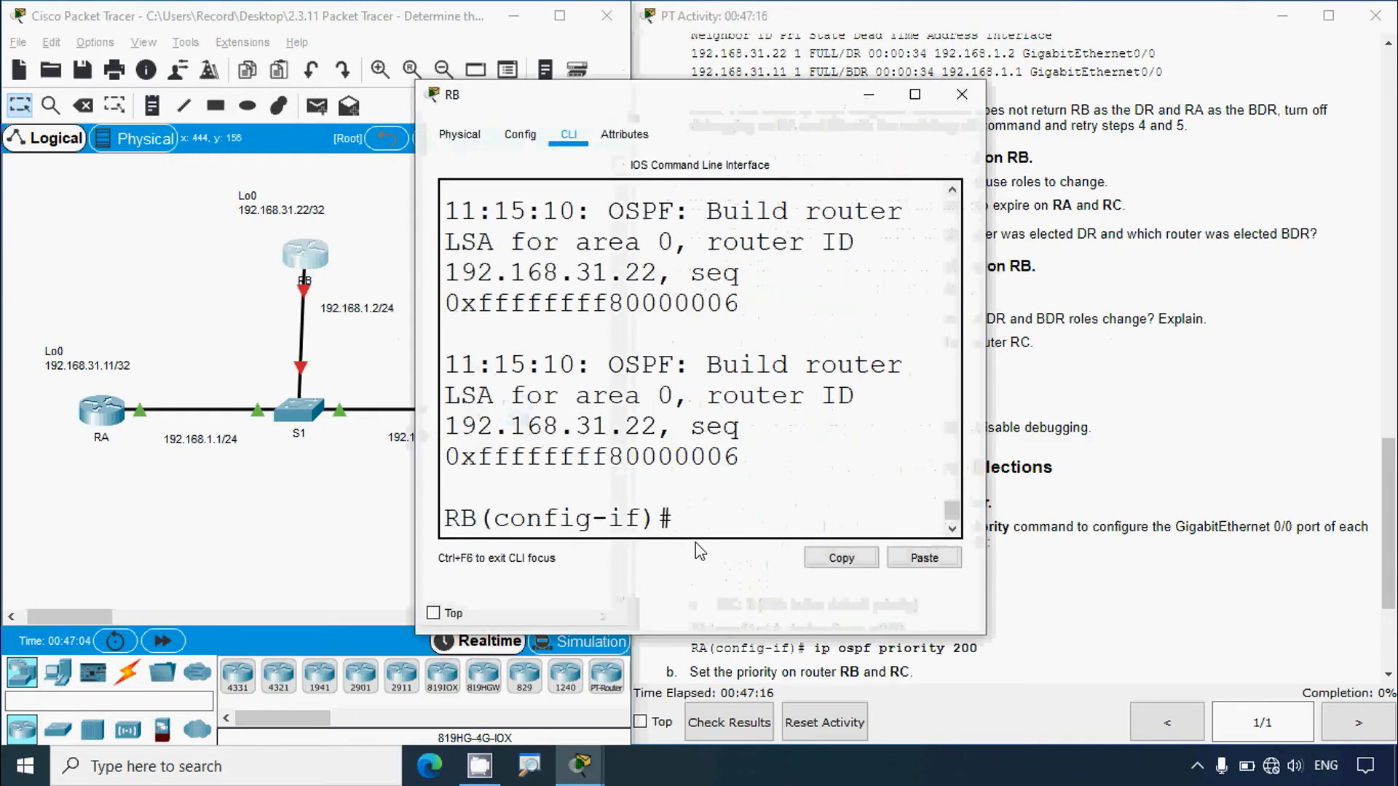
left_click(911, 99)
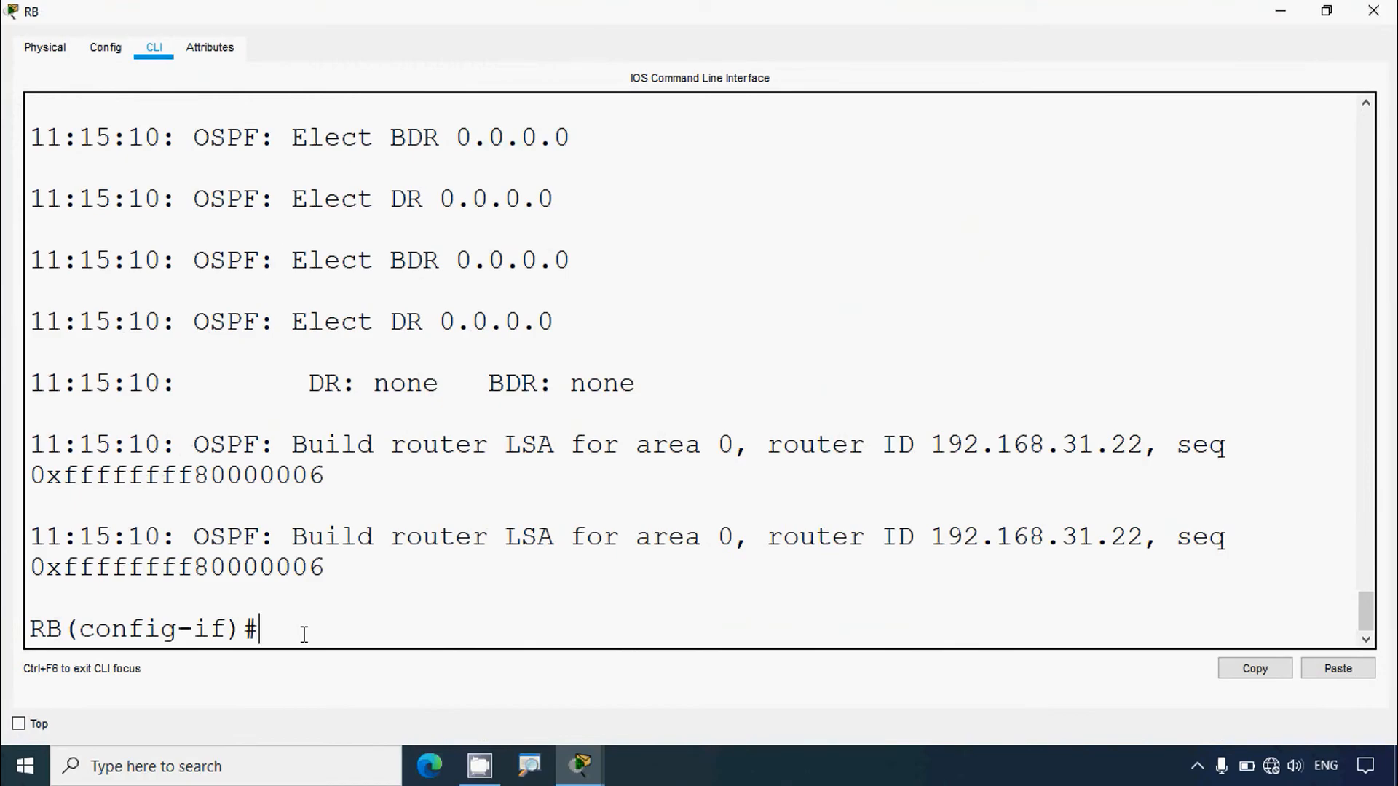
type("no shut")
key("Return")
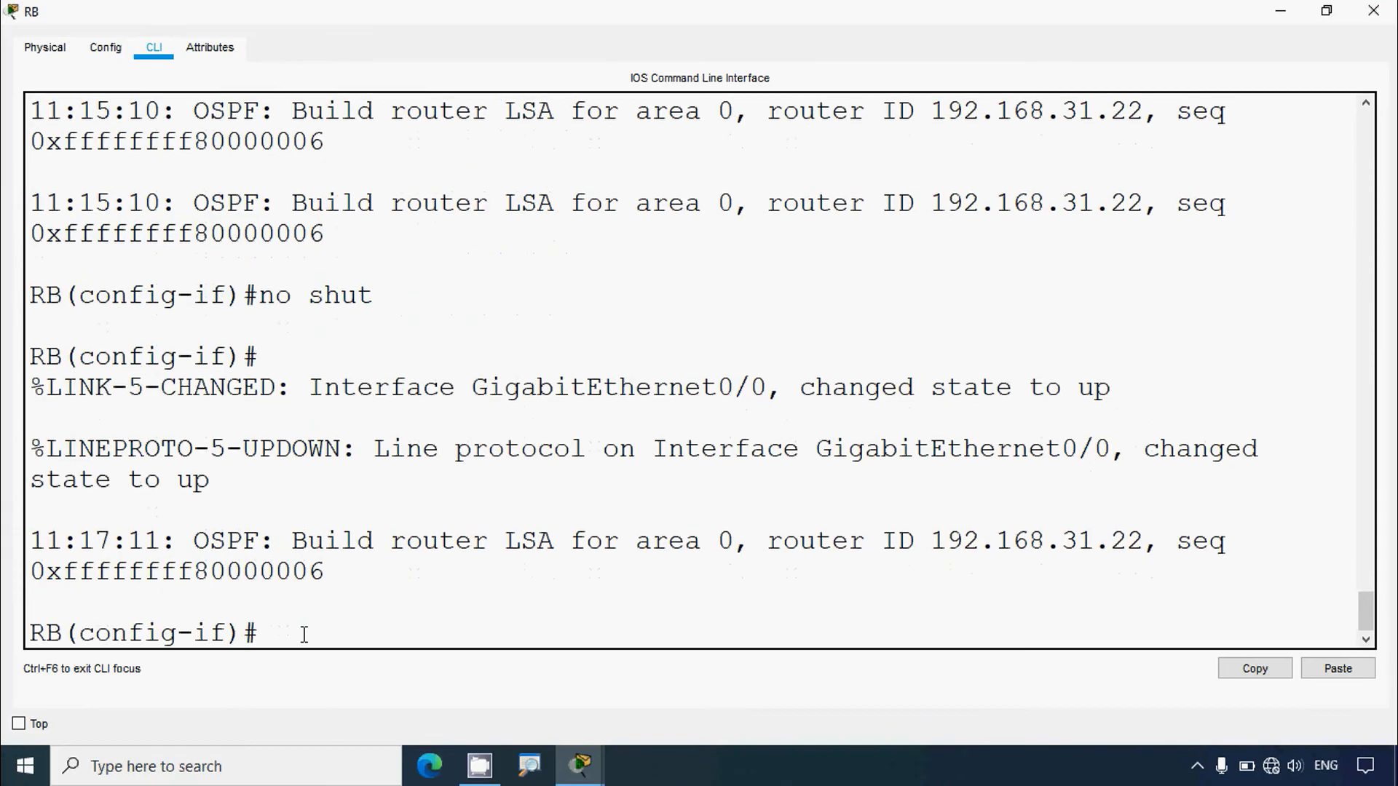
left_click(1373, 10)
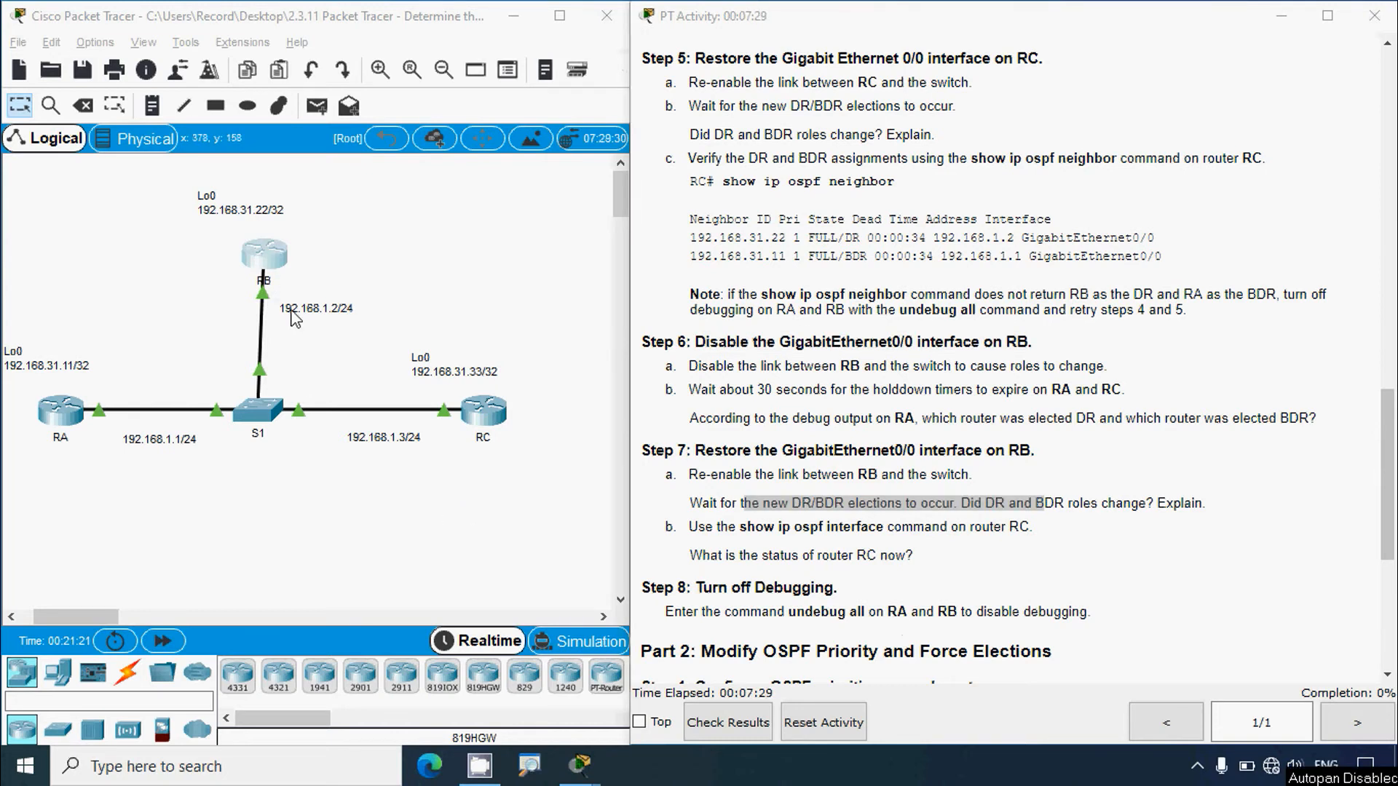
Open RB's command line maximized and list its OSPF neighbors with show ip ospf ne
left_click(268, 253)
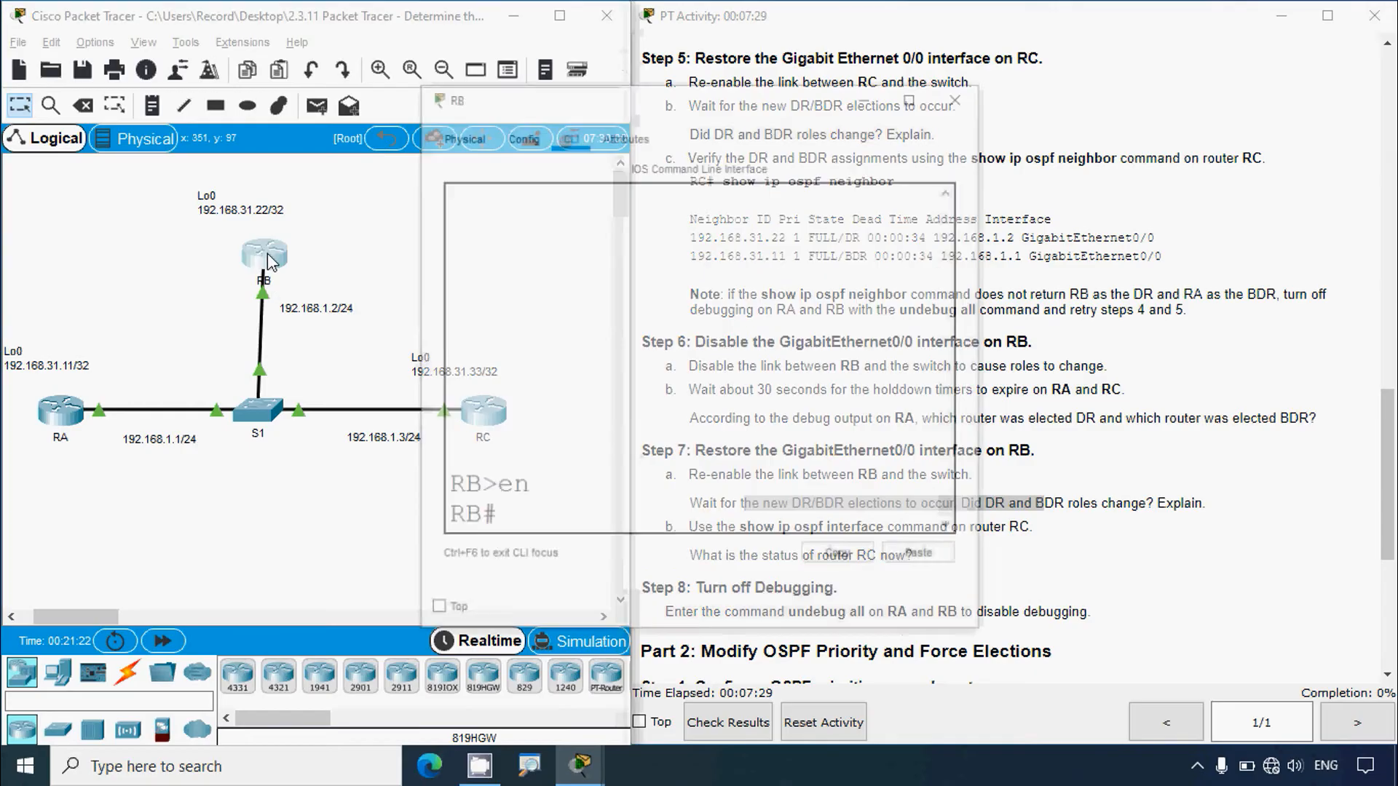
left_click(1269, 412)
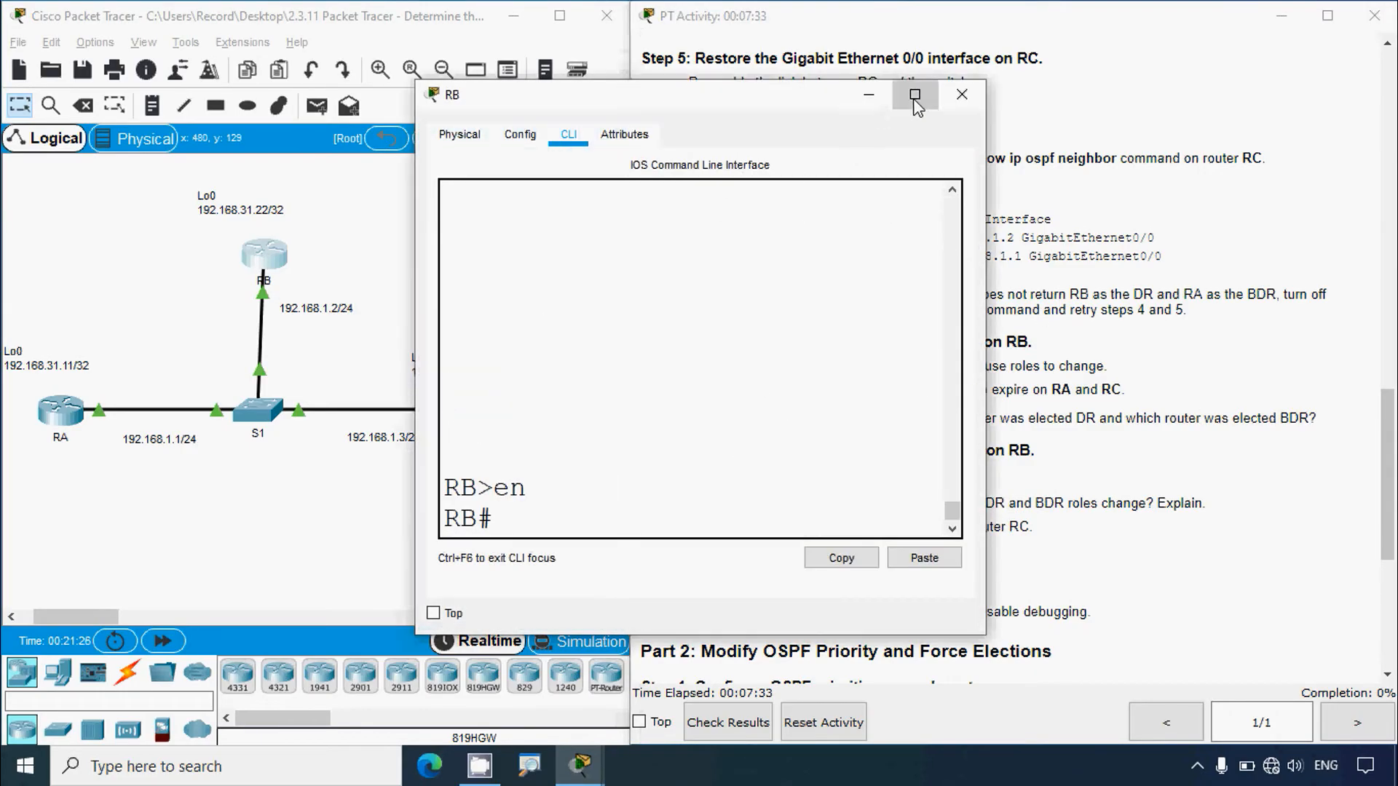
left_click(918, 95)
type("show ip ospf ne")
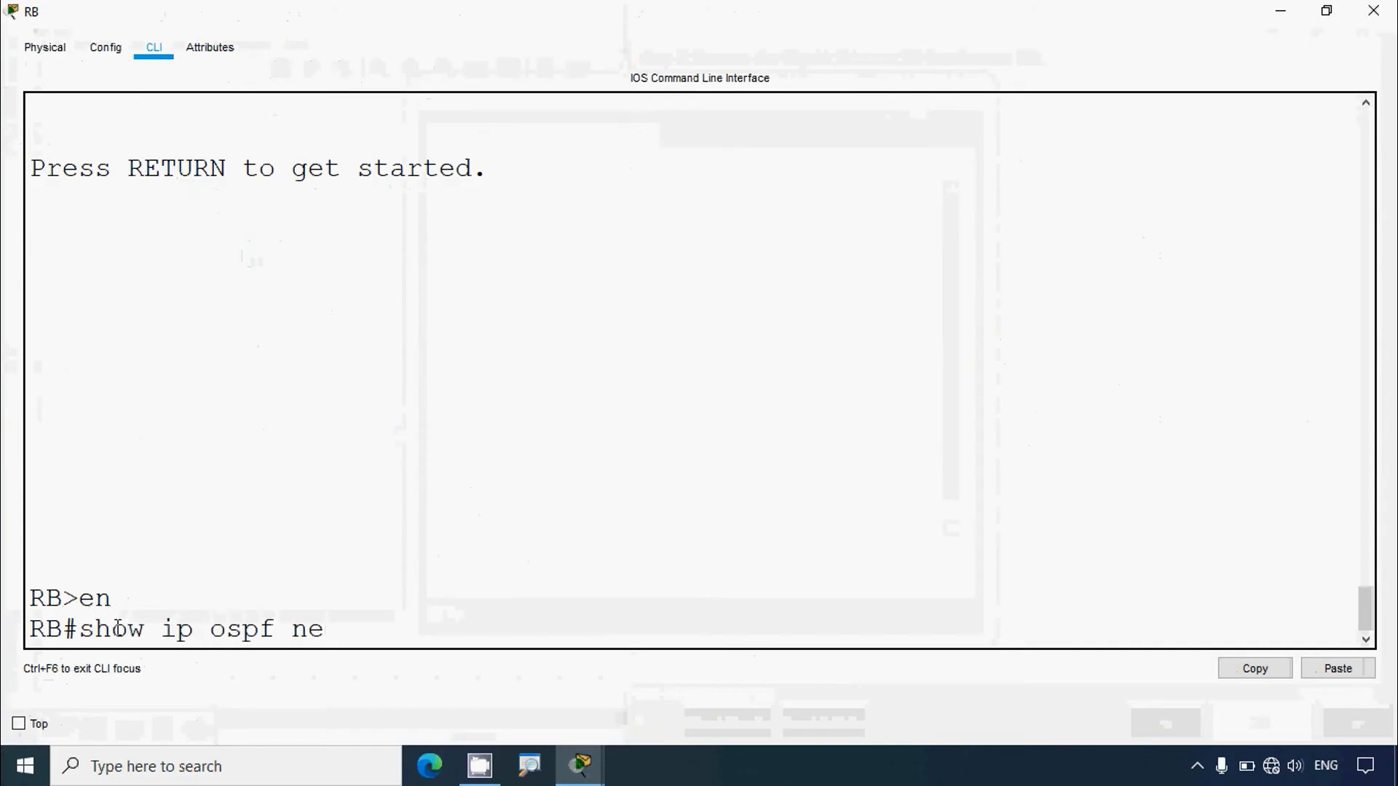
key("Return")
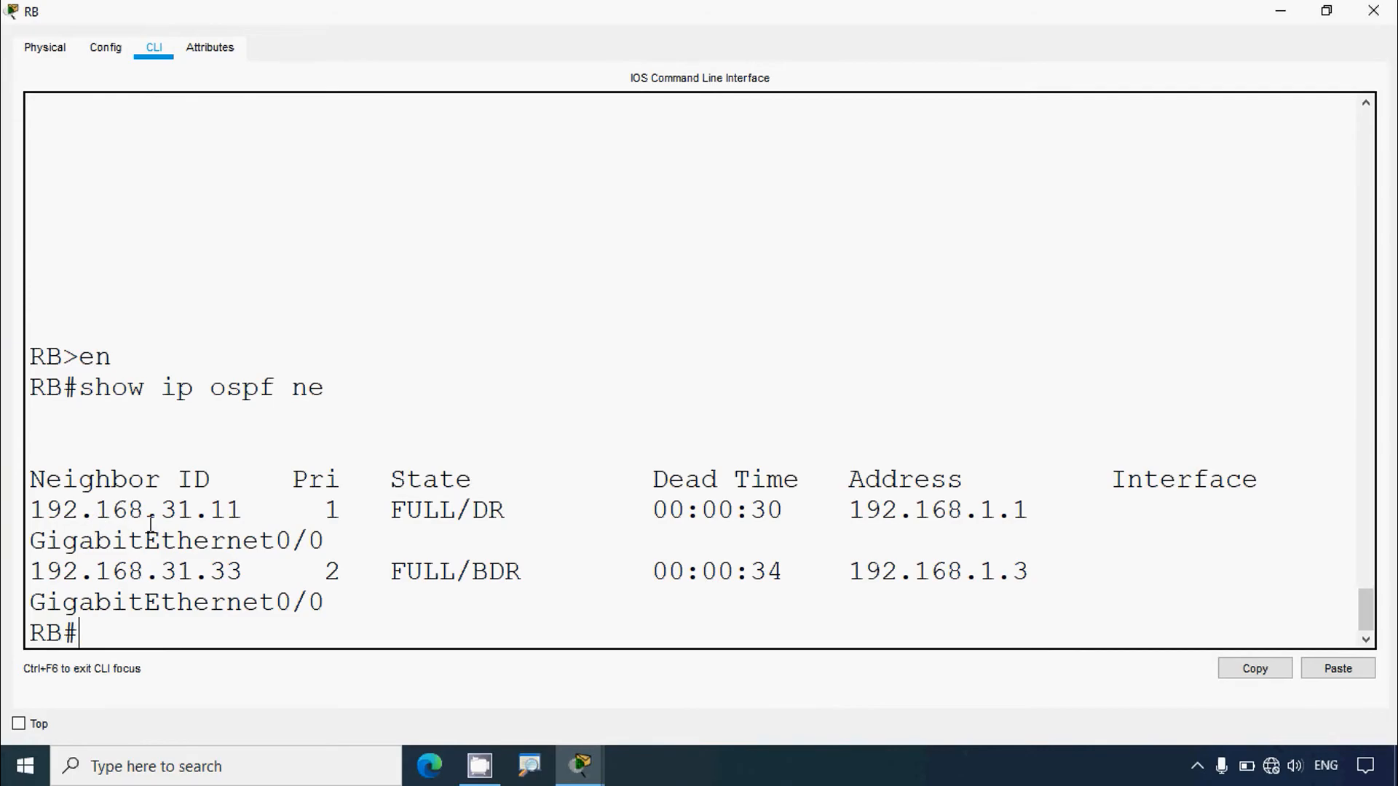
Check the DR and BDR states in RB's OSPF neighbor table, then close RB's command line
left_click(1325, 11)
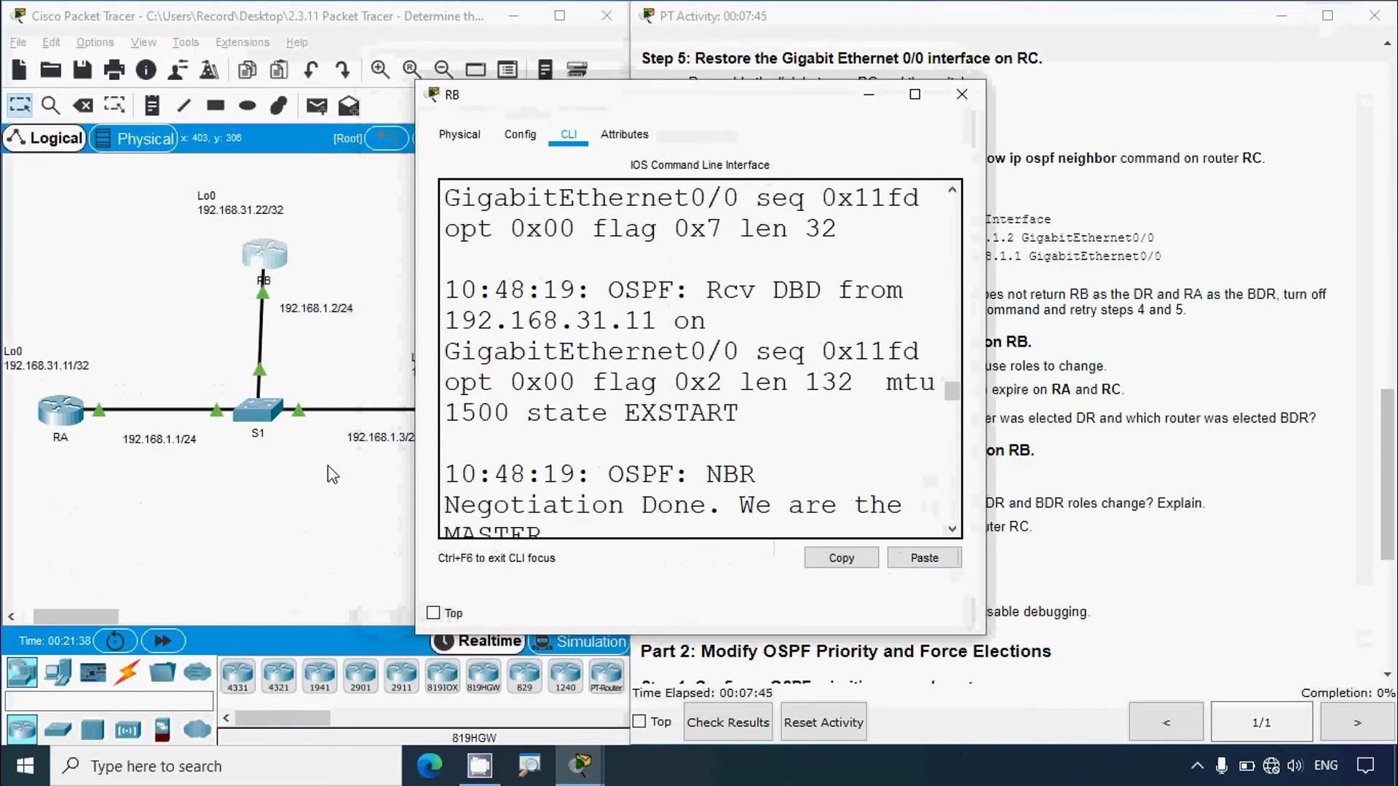
left_click_drag(951, 395, 955, 527)
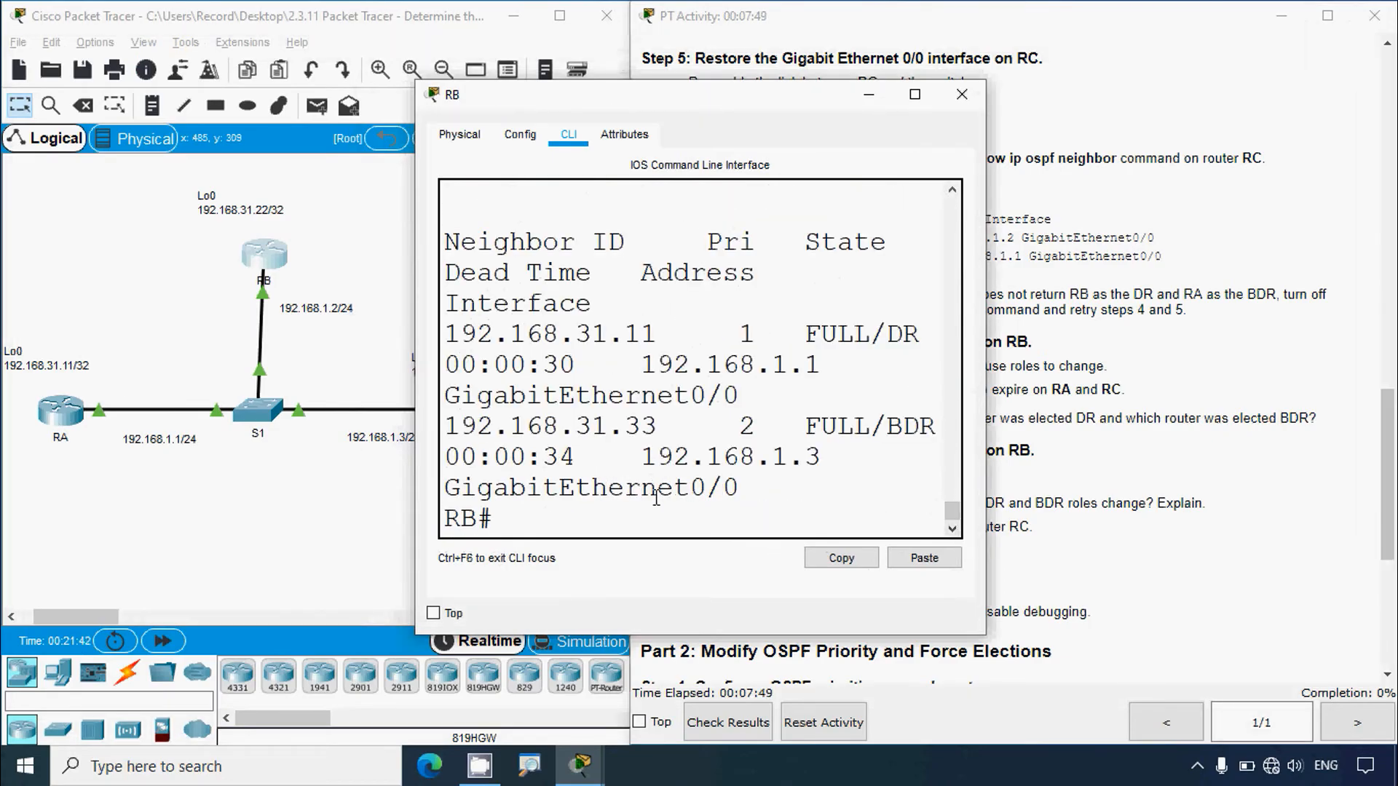
left_click(915, 94)
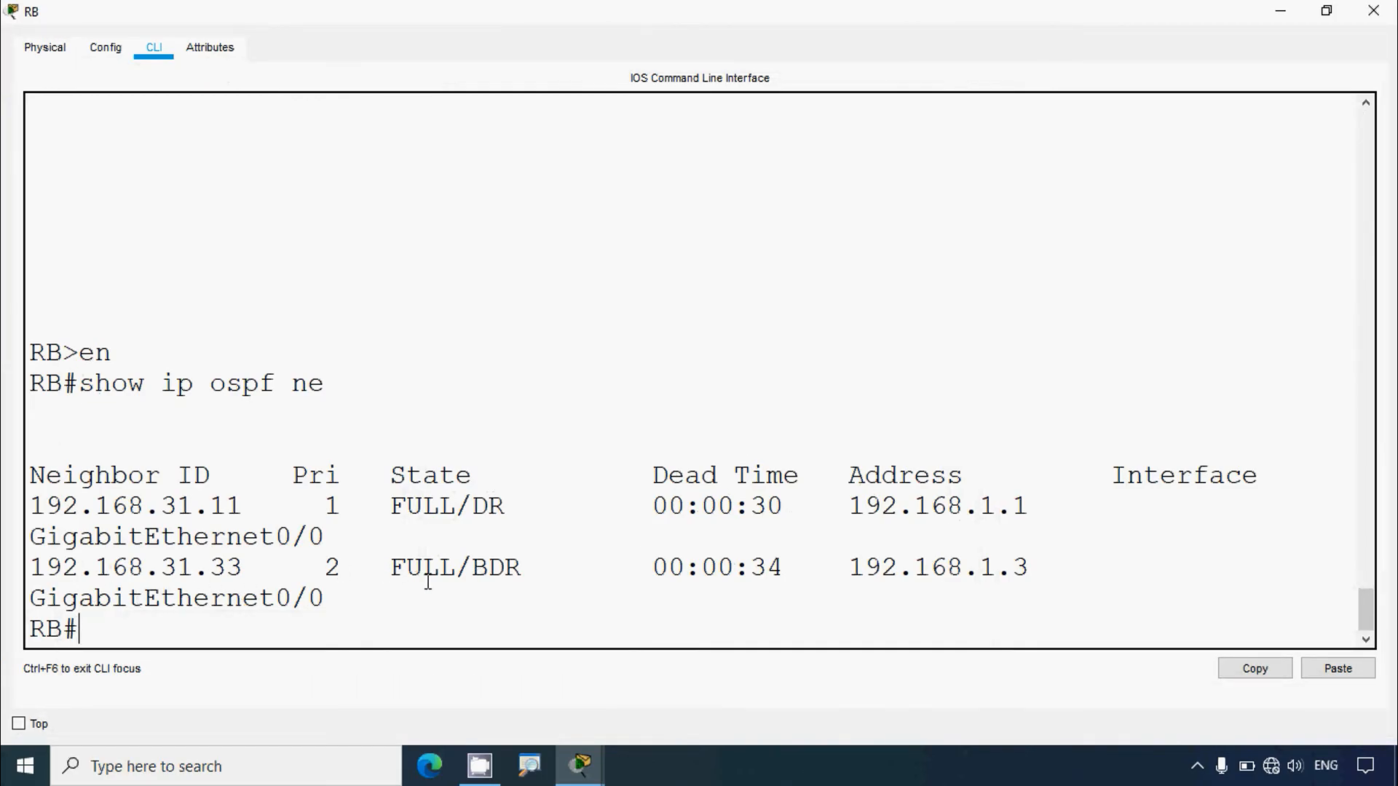
left_click_drag(456, 570, 571, 571)
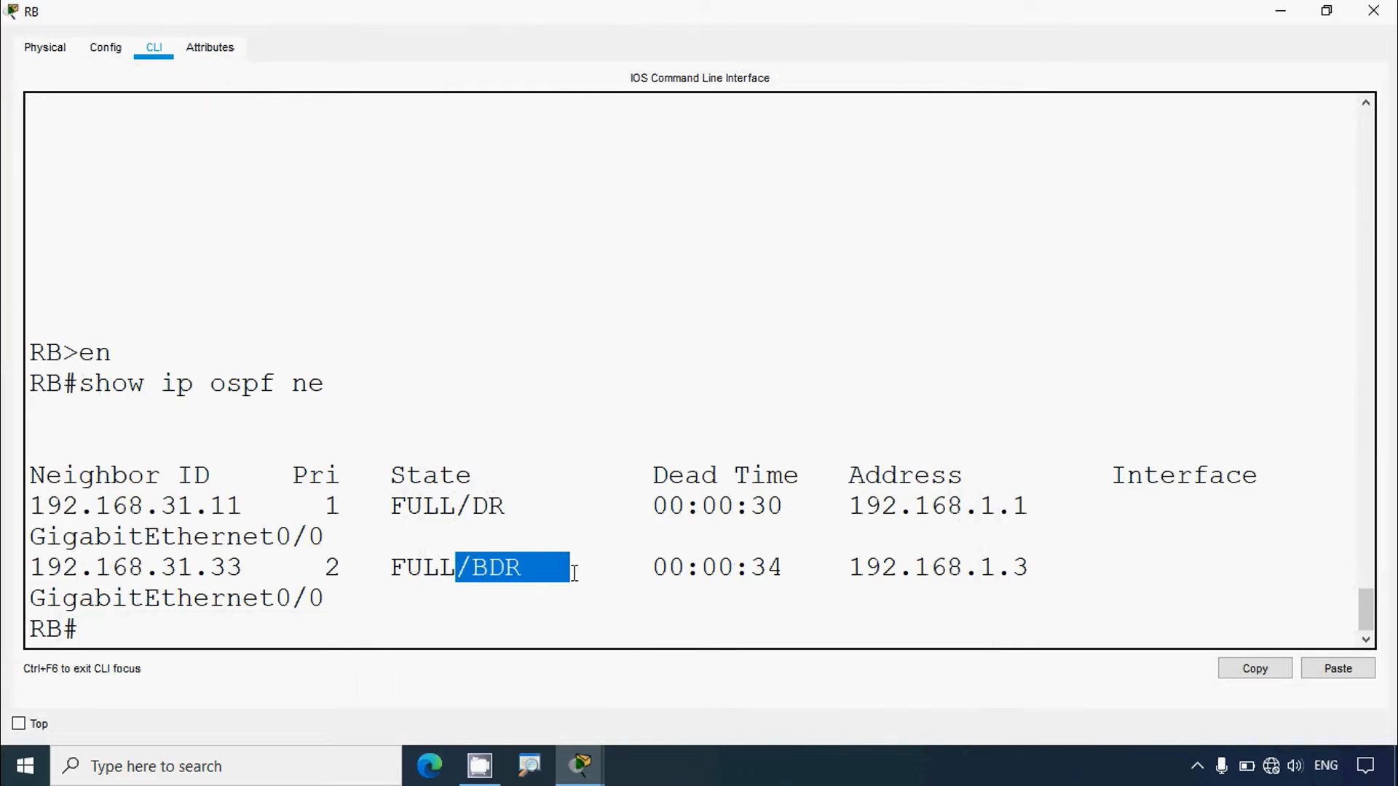
left_click(1359, 13)
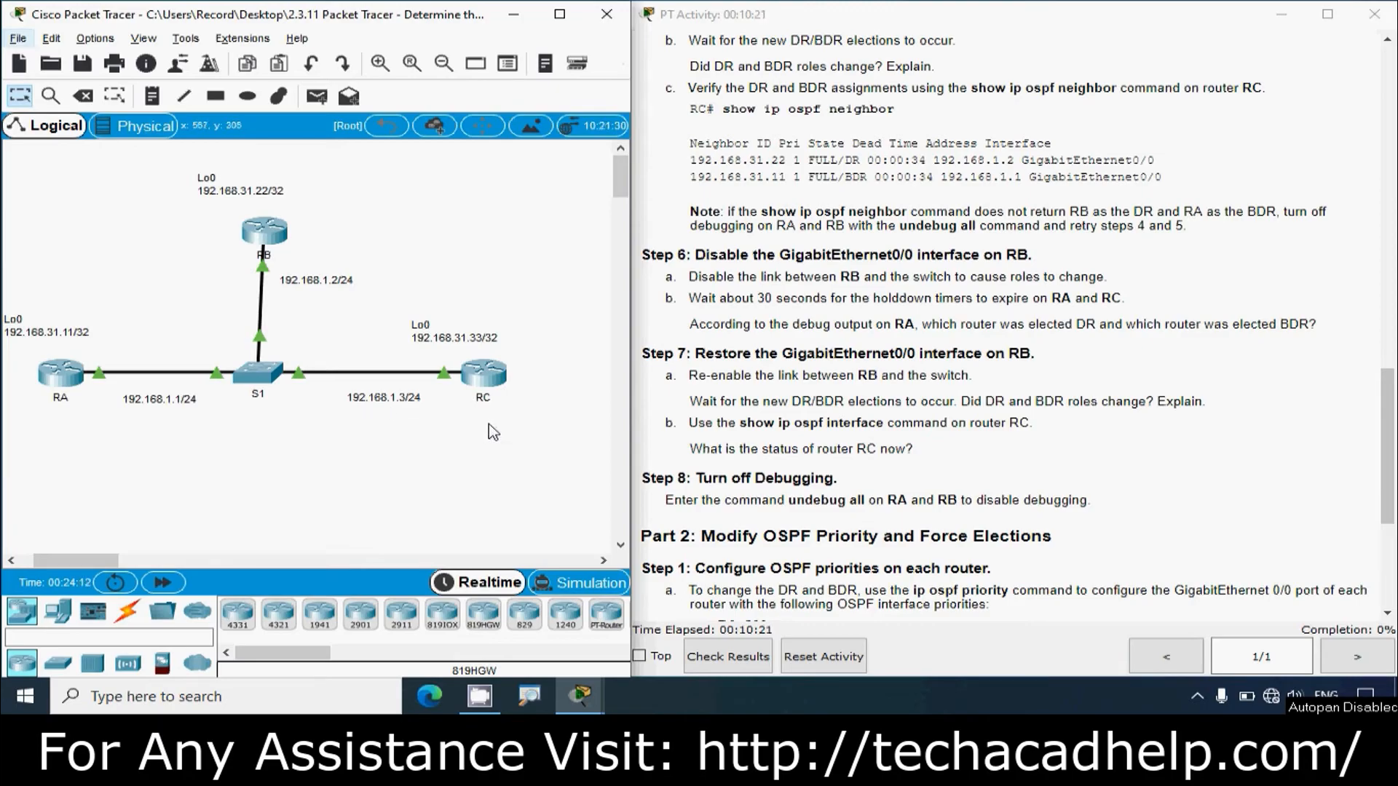
Reopen RB's command line maximized and review neighbor 192.168.31.33's router ID and OSPF state
left_click(264, 231)
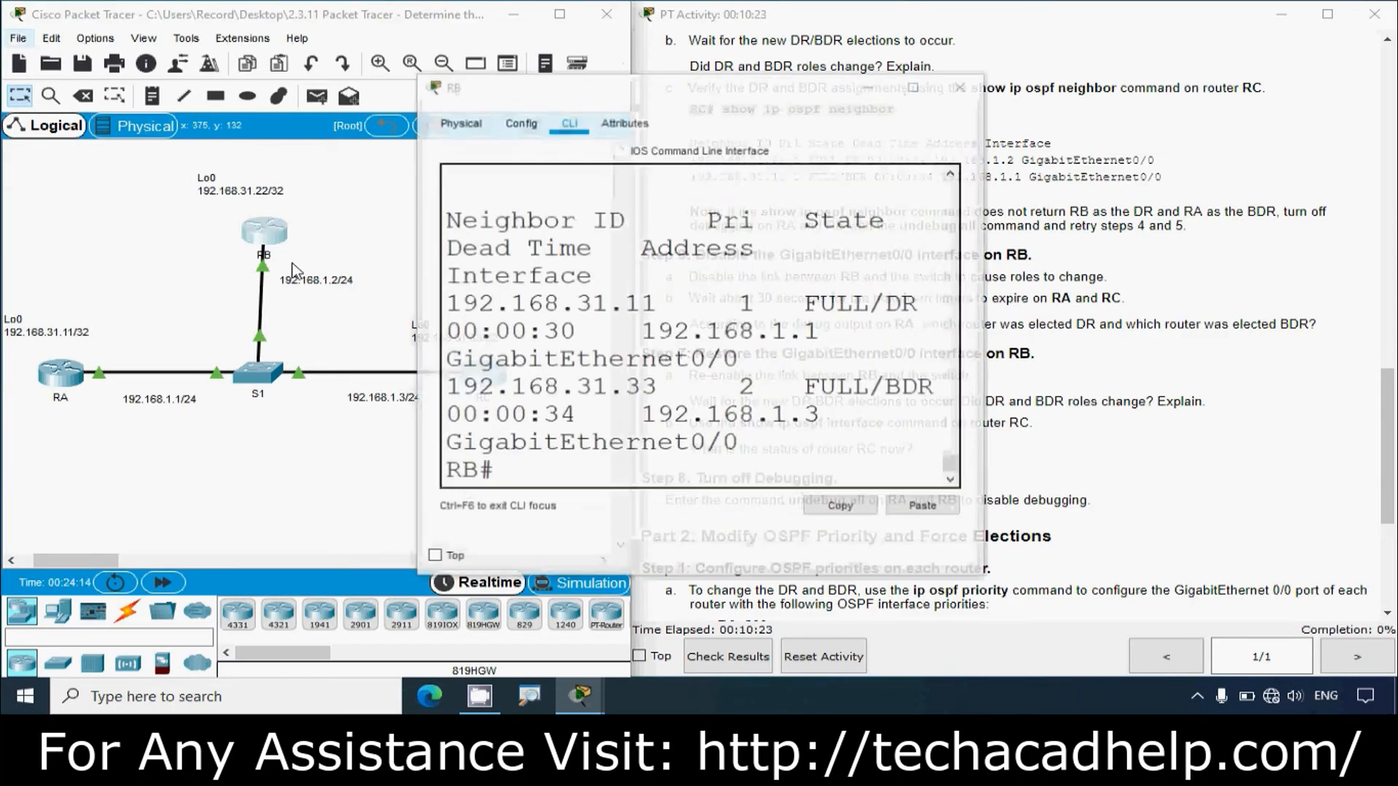
left_click_drag(990, 375, 1269, 375)
left_click(1195, 86)
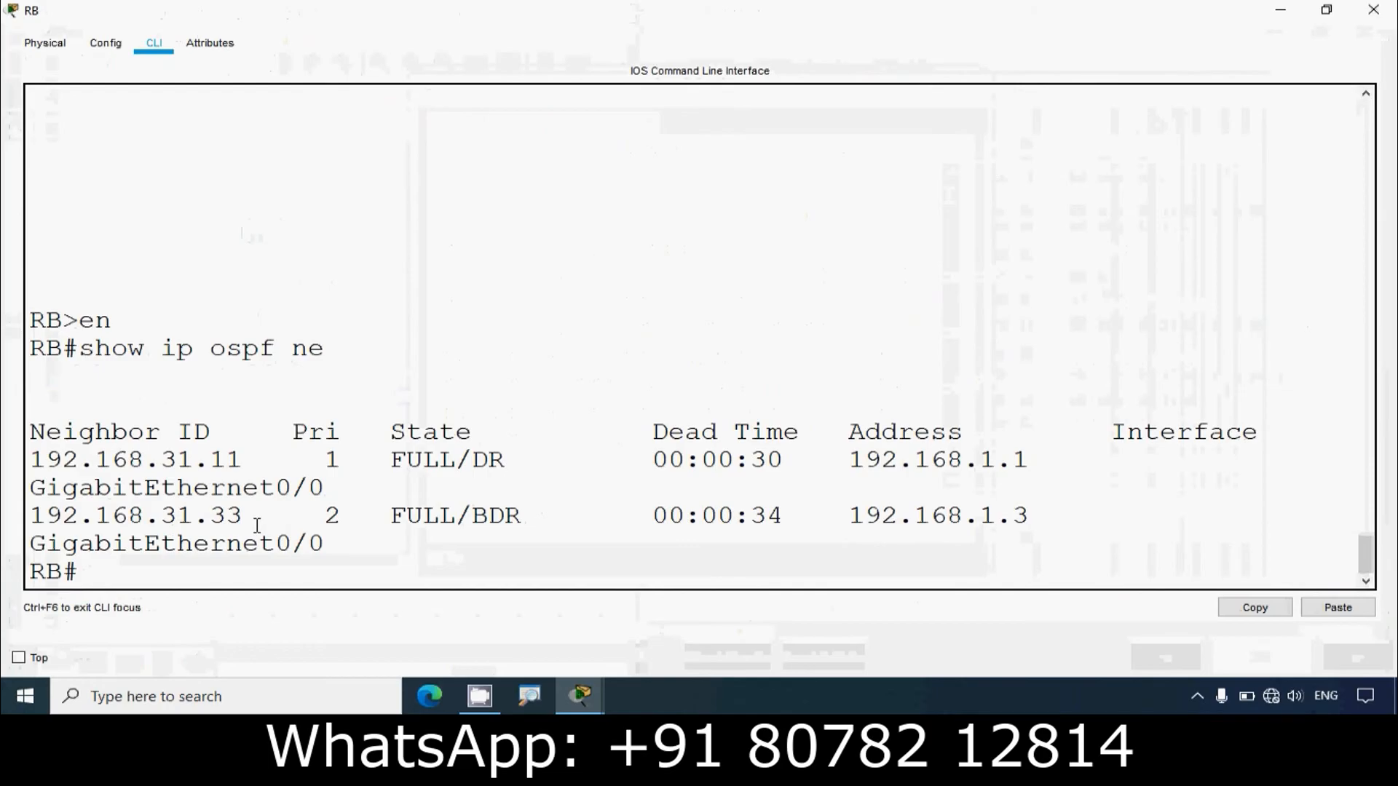
left_click_drag(31, 519, 244, 516)
left_click_drag(377, 514, 589, 509)
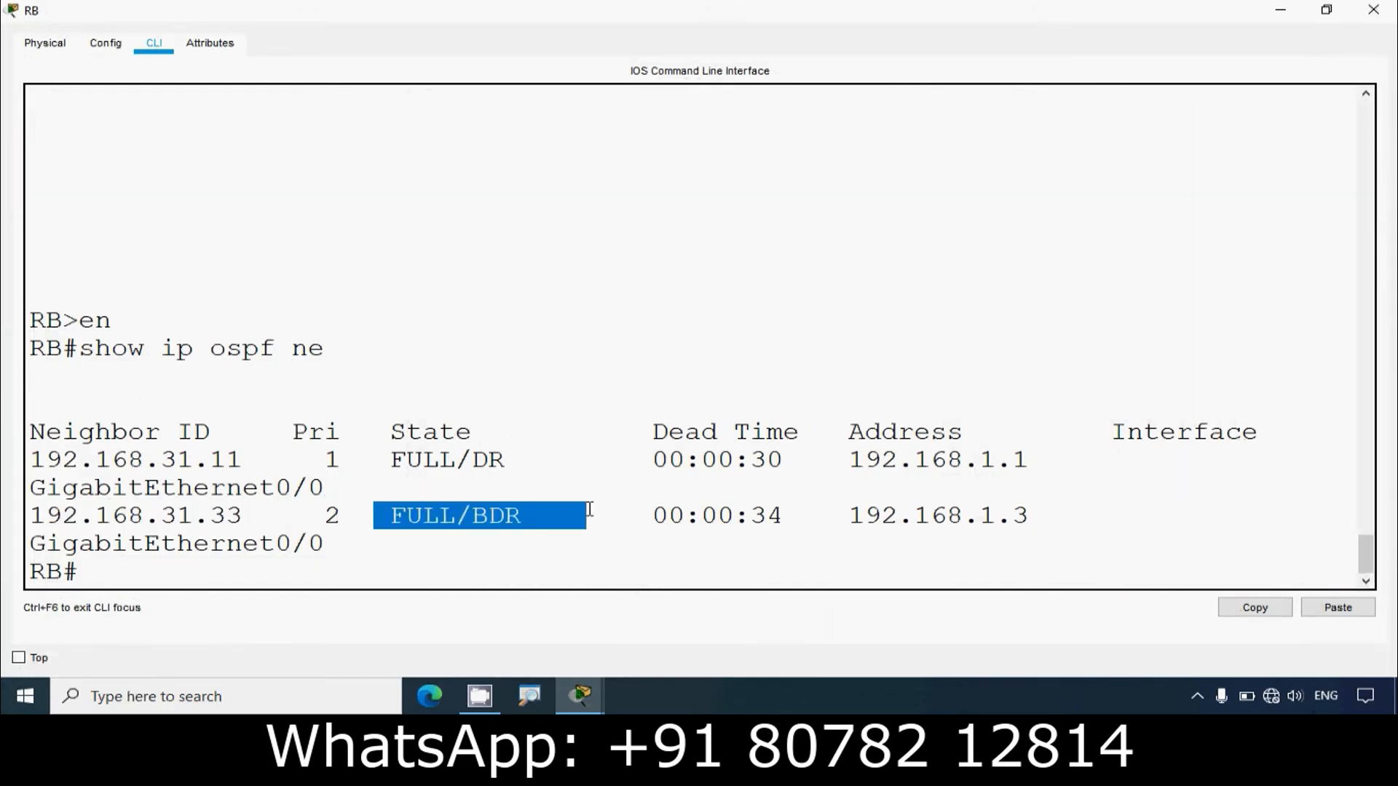
left_click(1373, 9)
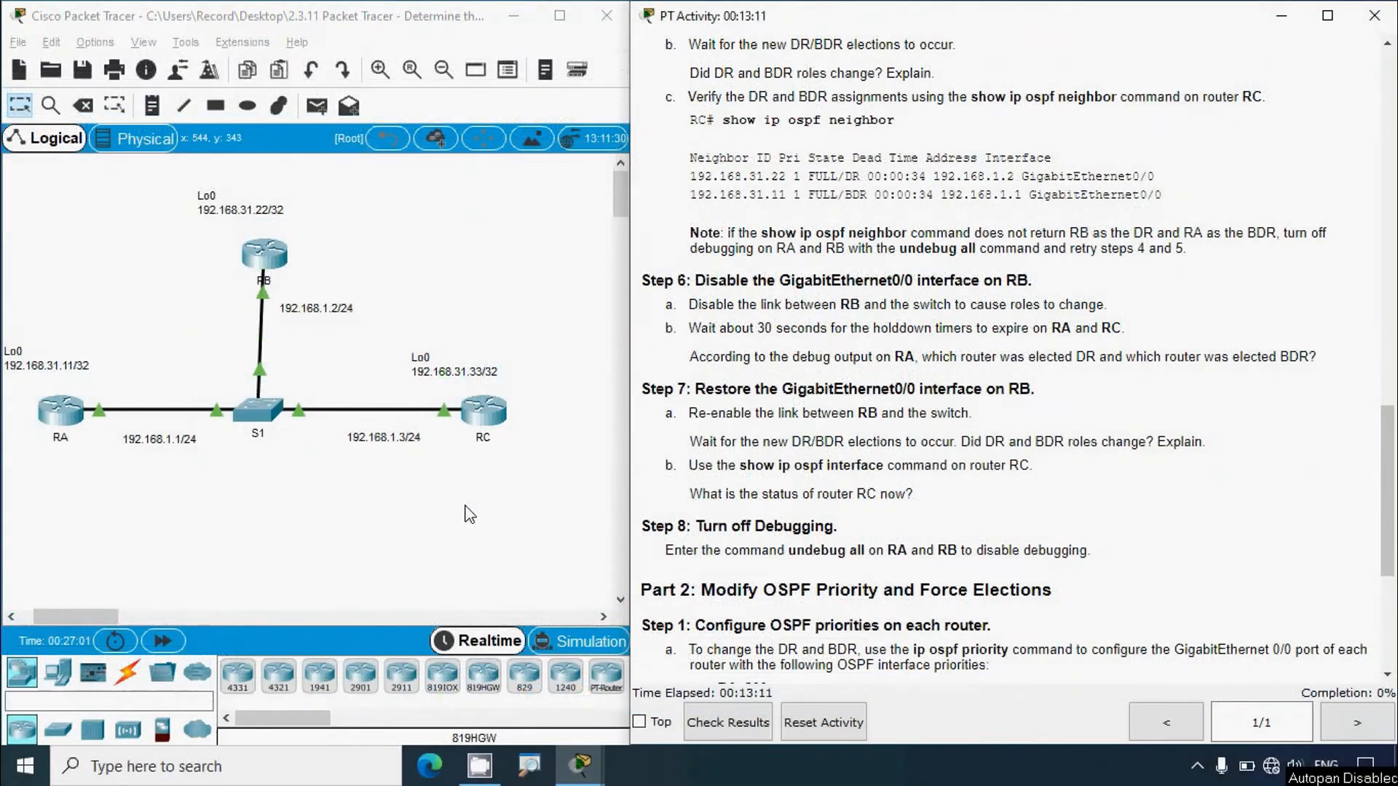
Open router RC's command line maximized and run show ip ospf interface
left_click(484, 414)
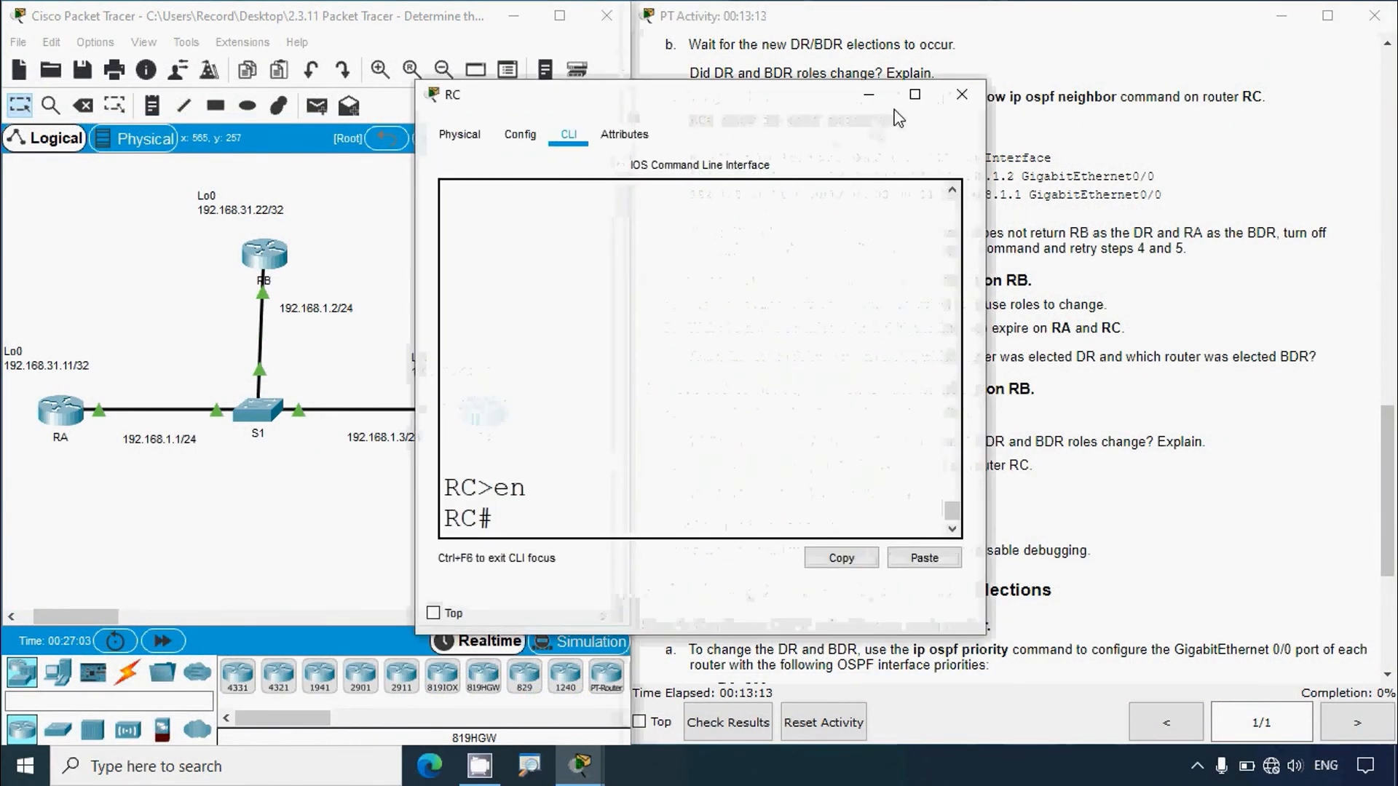
left_click(915, 94)
type("s")
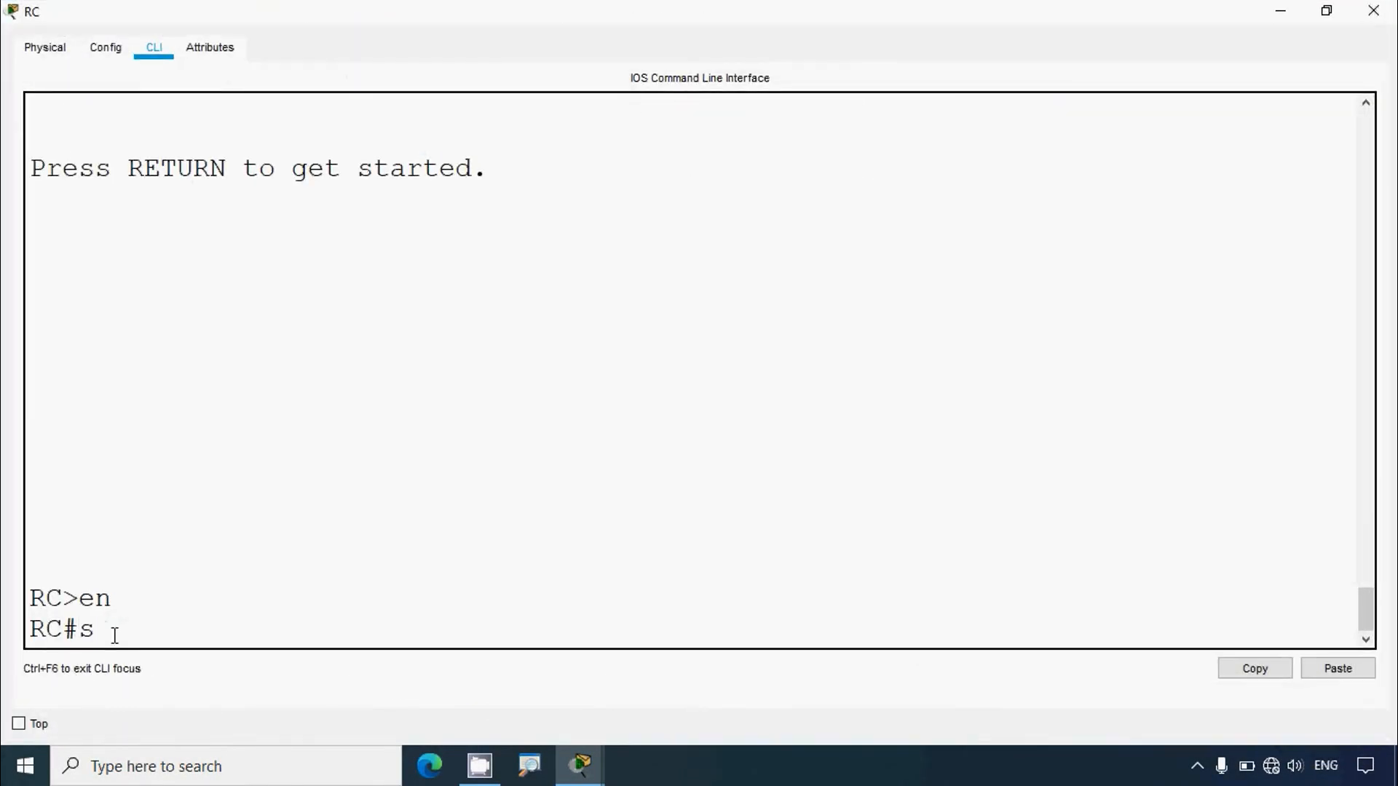
type("how ip ospf interface")
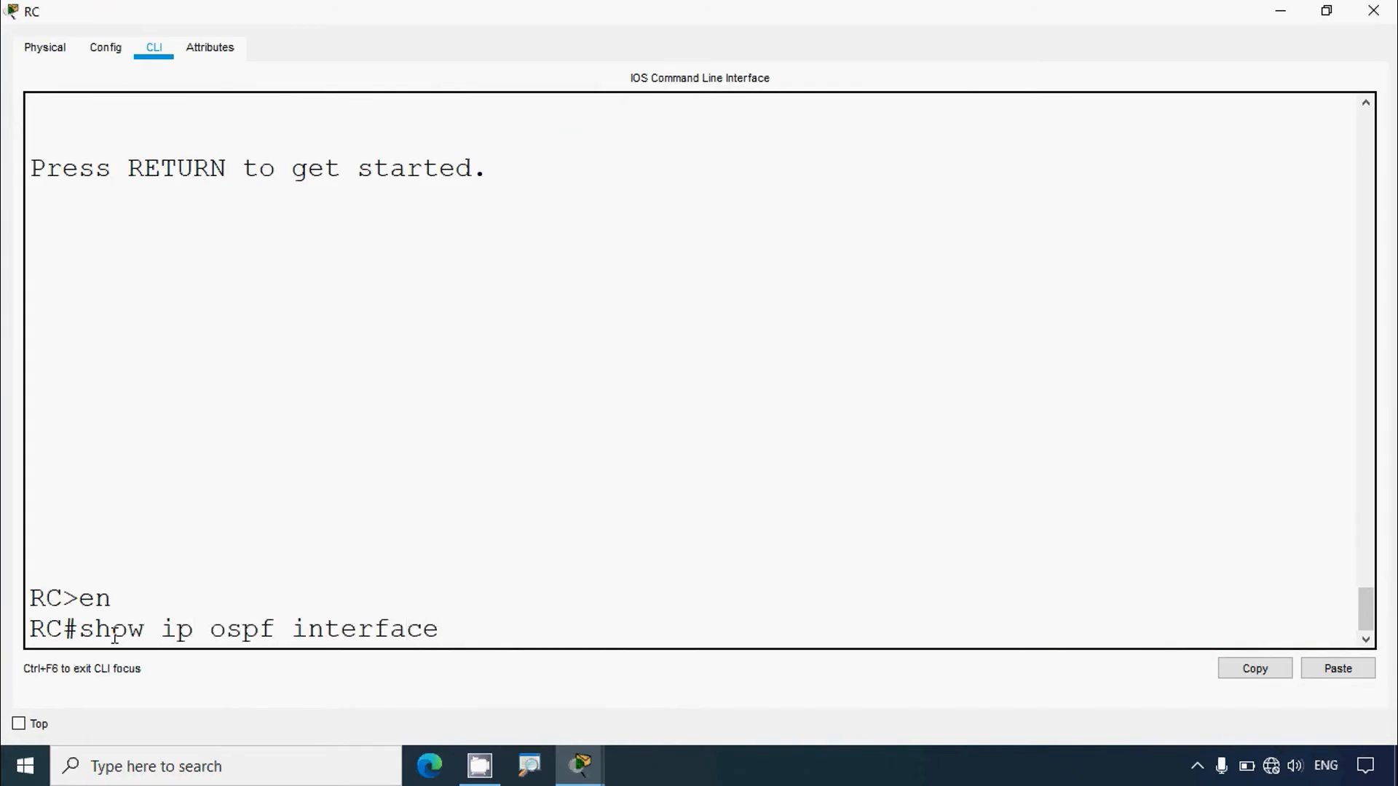
key("Return")
Review GigabitEthernet0/0's internet address, router ID and OSPF state in RC's show ip ospf interface output, and close RC's window
scroll(233, 517, "up", 2)
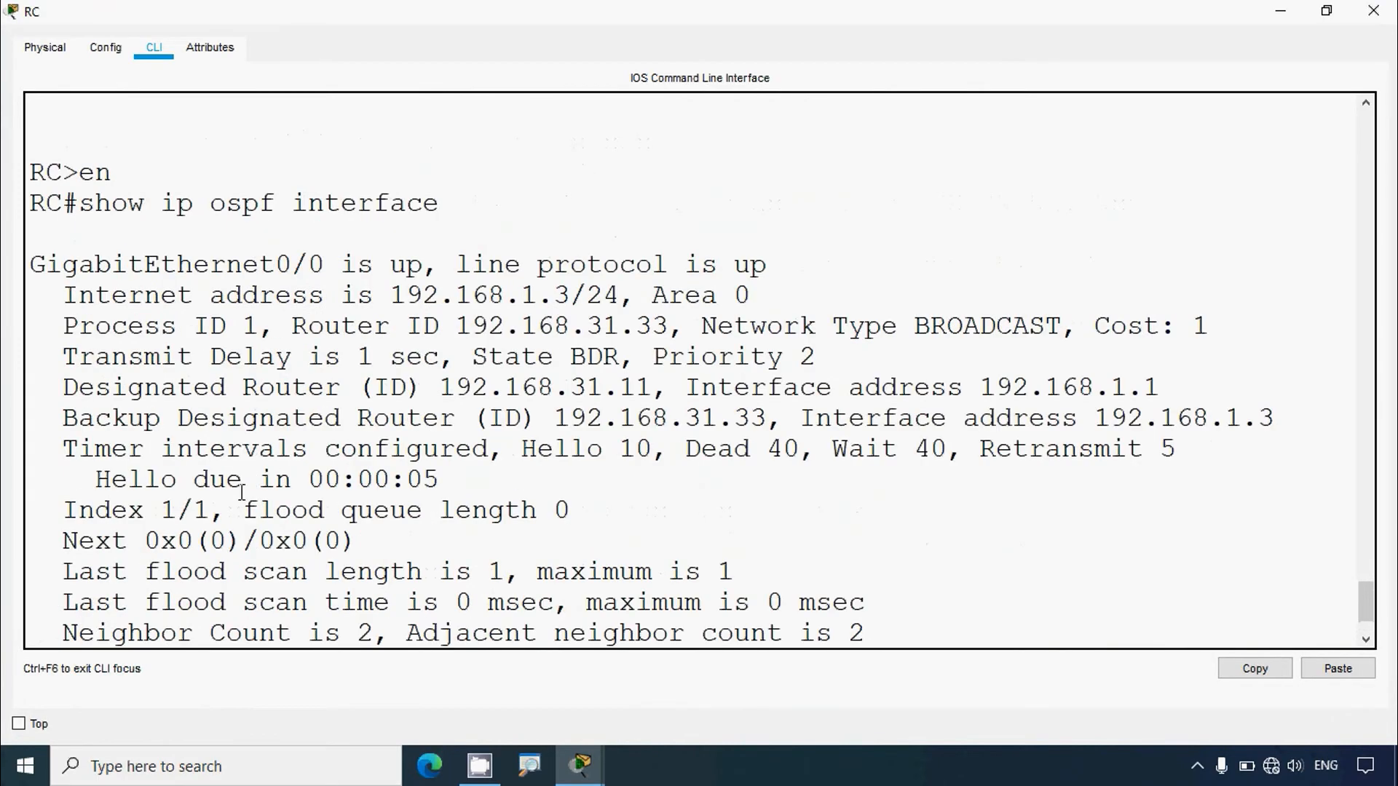
left_click_drag(128, 297, 659, 299)
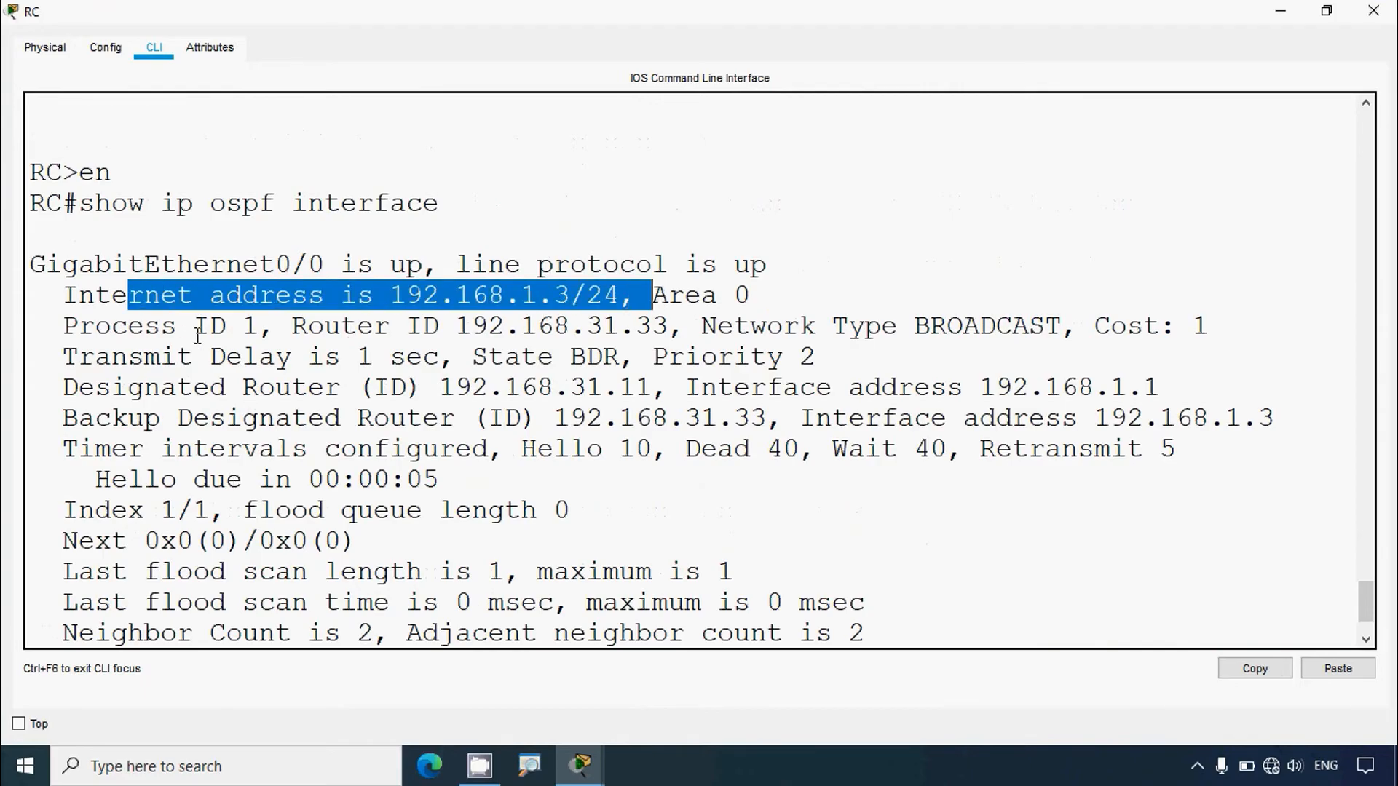
left_click_drag(473, 326, 635, 327)
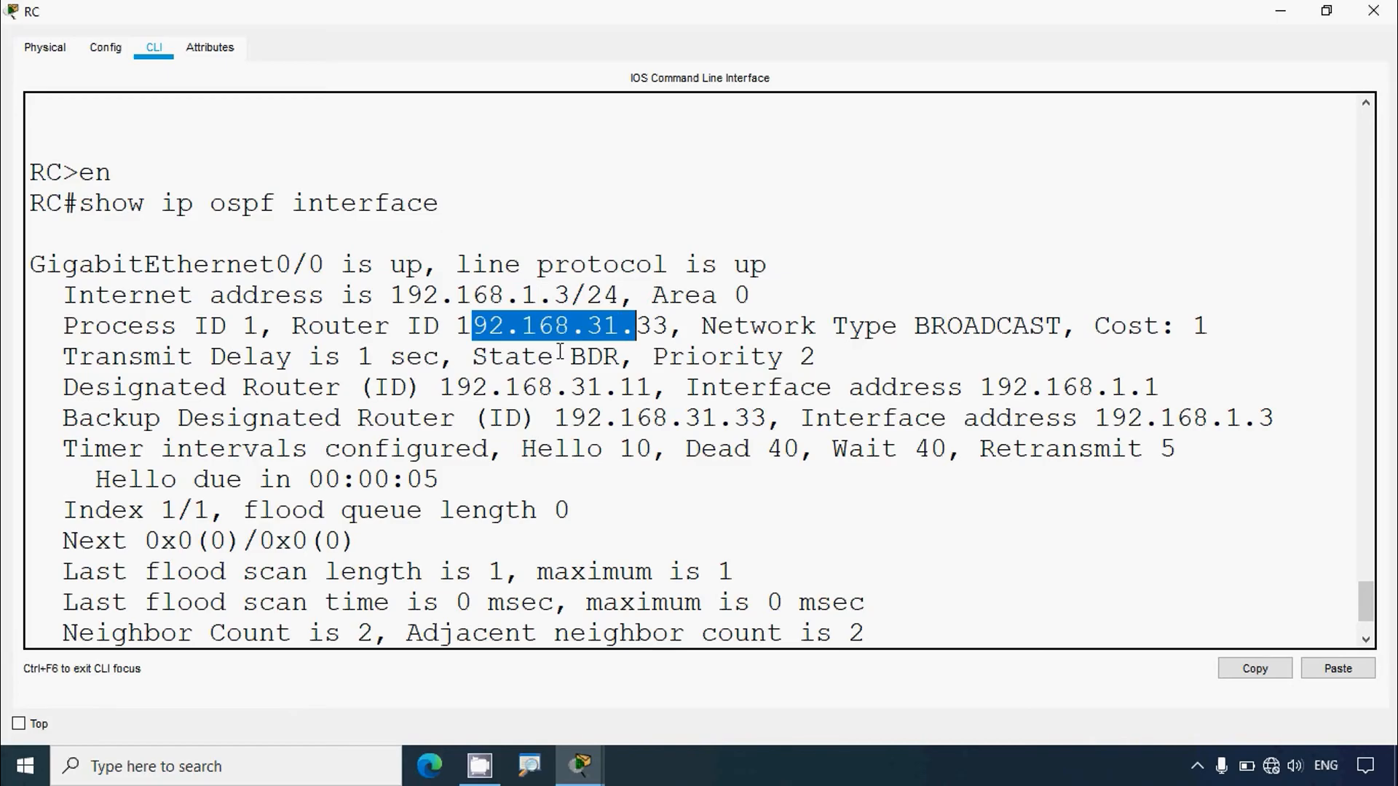
left_click_drag(467, 362, 619, 359)
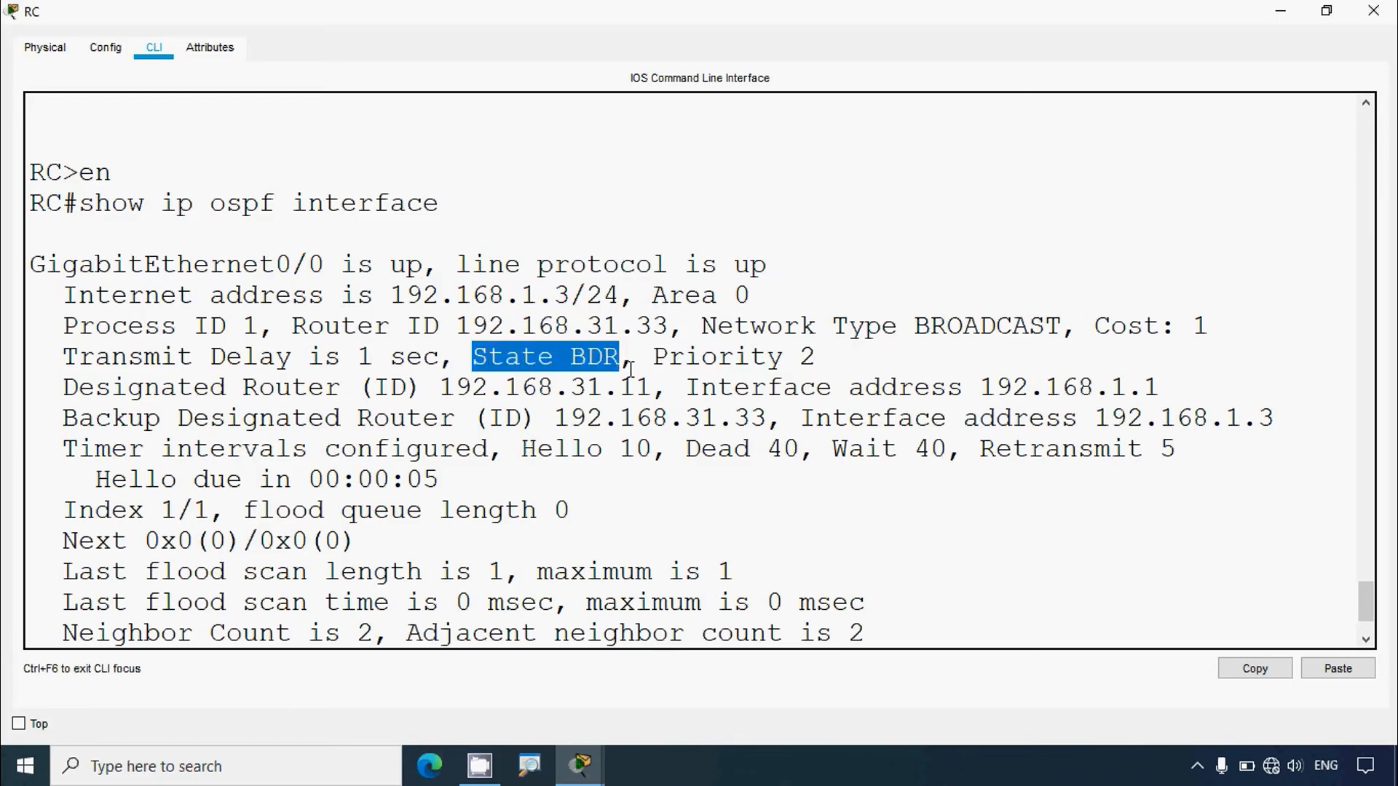
left_click(1373, 11)
Turn off all debugging on router RB with undebug all, and close RB's command line
scroll(804, 486, "down", 5)
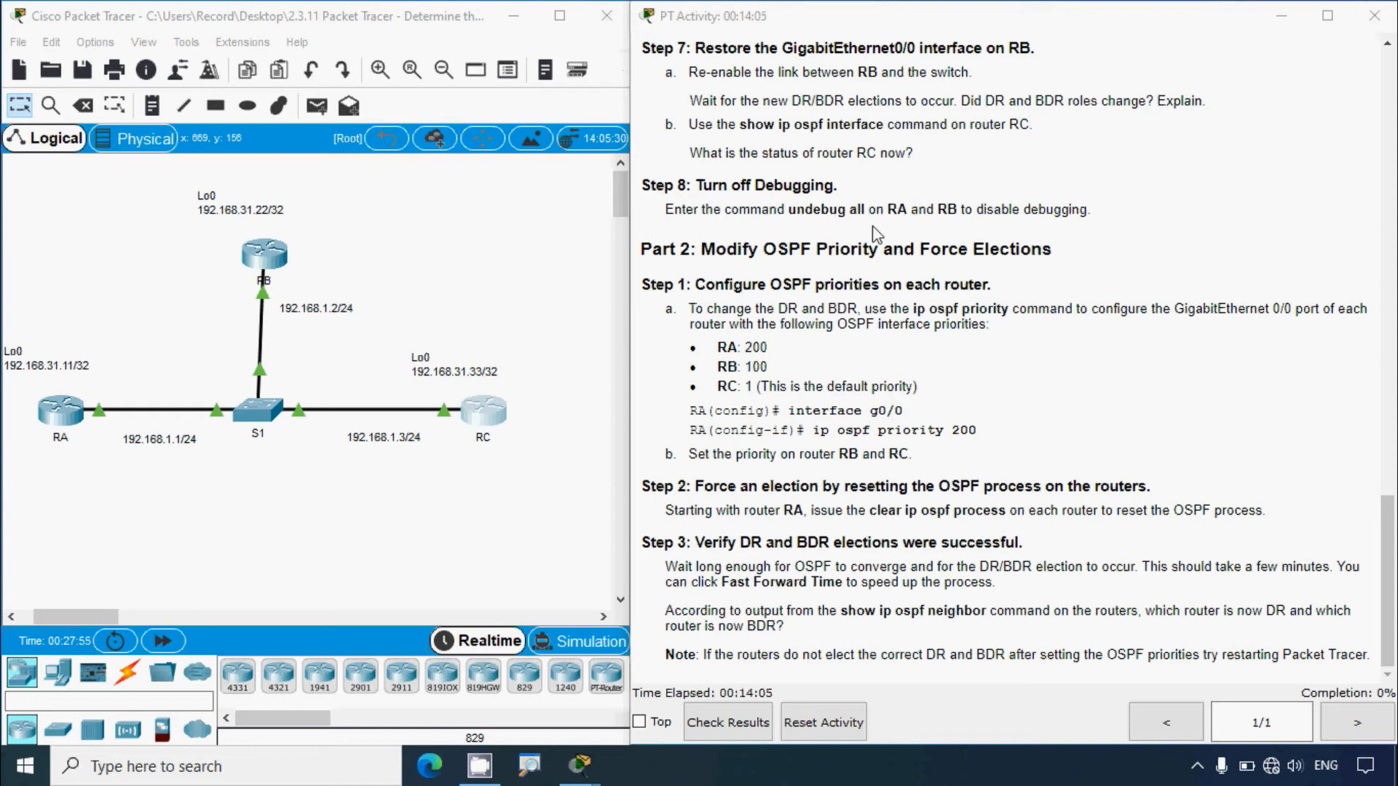
left_click(266, 256)
left_click_drag(674, 107, 379, 69)
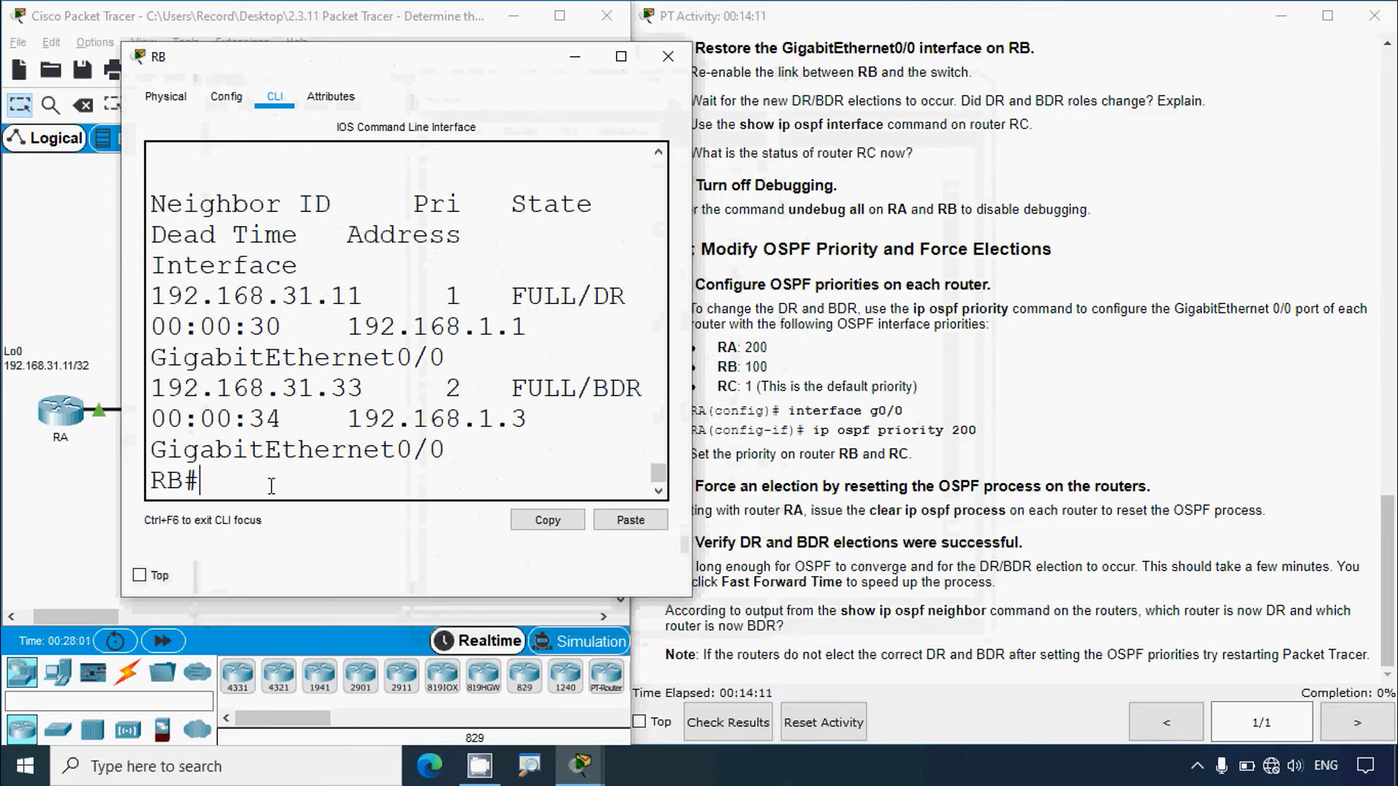
type("unde")
key("Tab")
type("all")
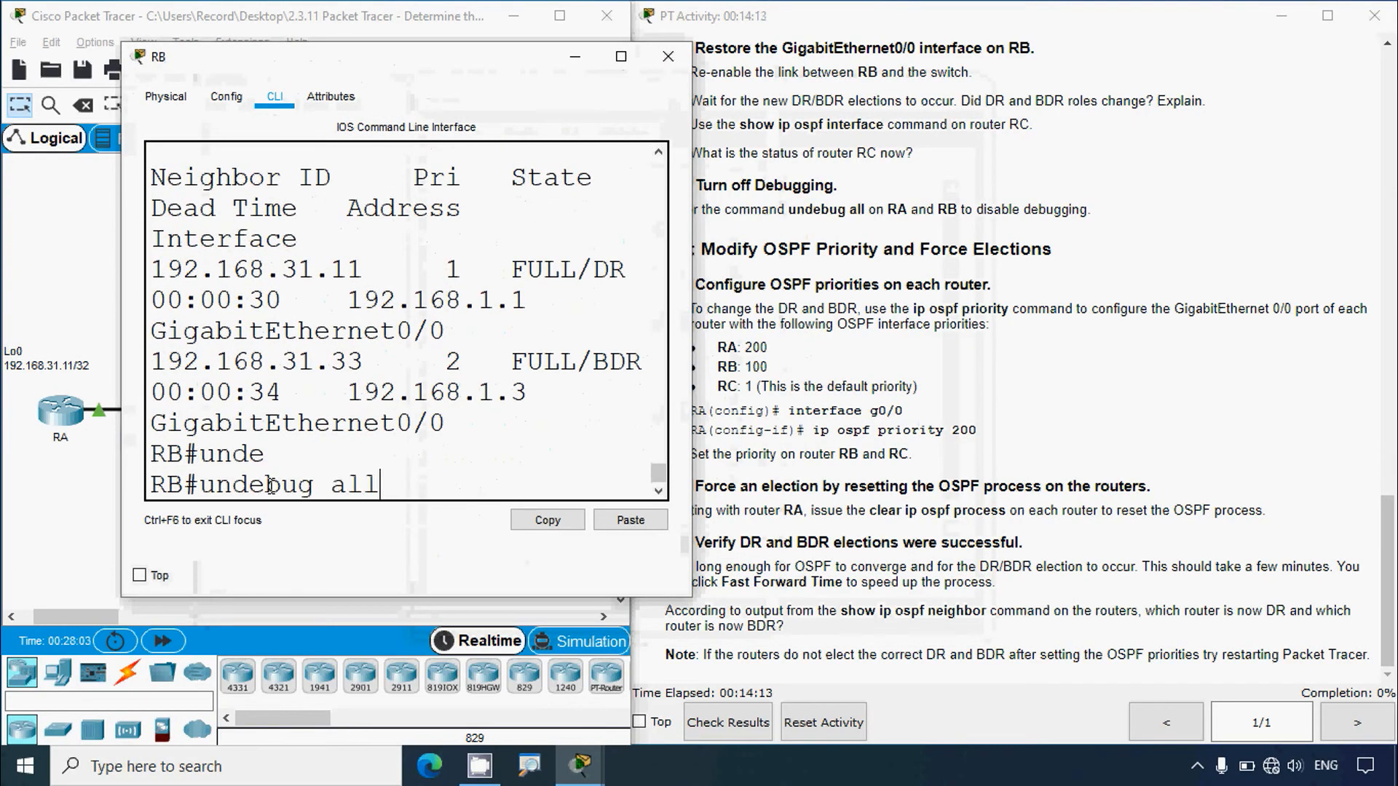
key("Return")
left_click(674, 65)
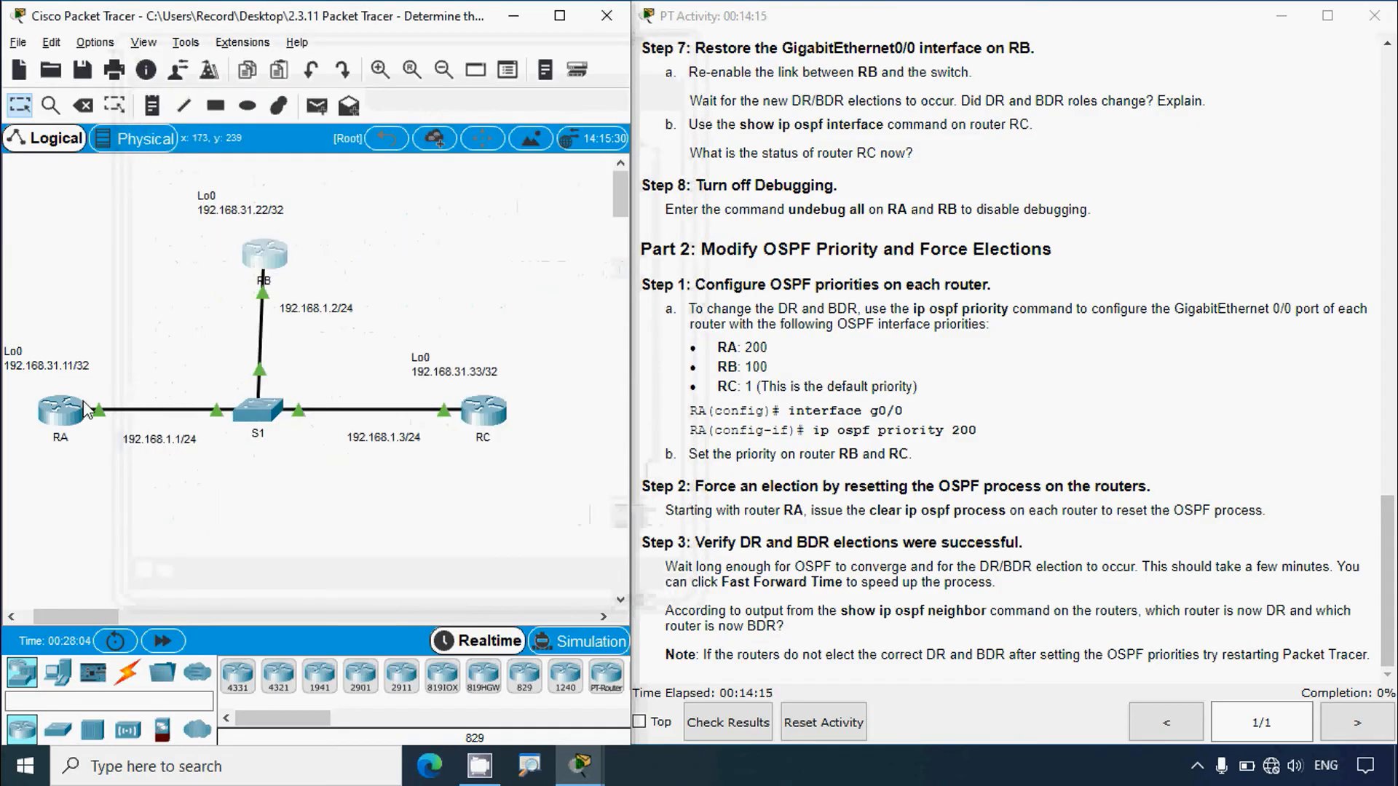
Enter privileged mode on router RA, turn off all debugging with undebug all, and close its command line
left_click(61, 411)
key("Return")
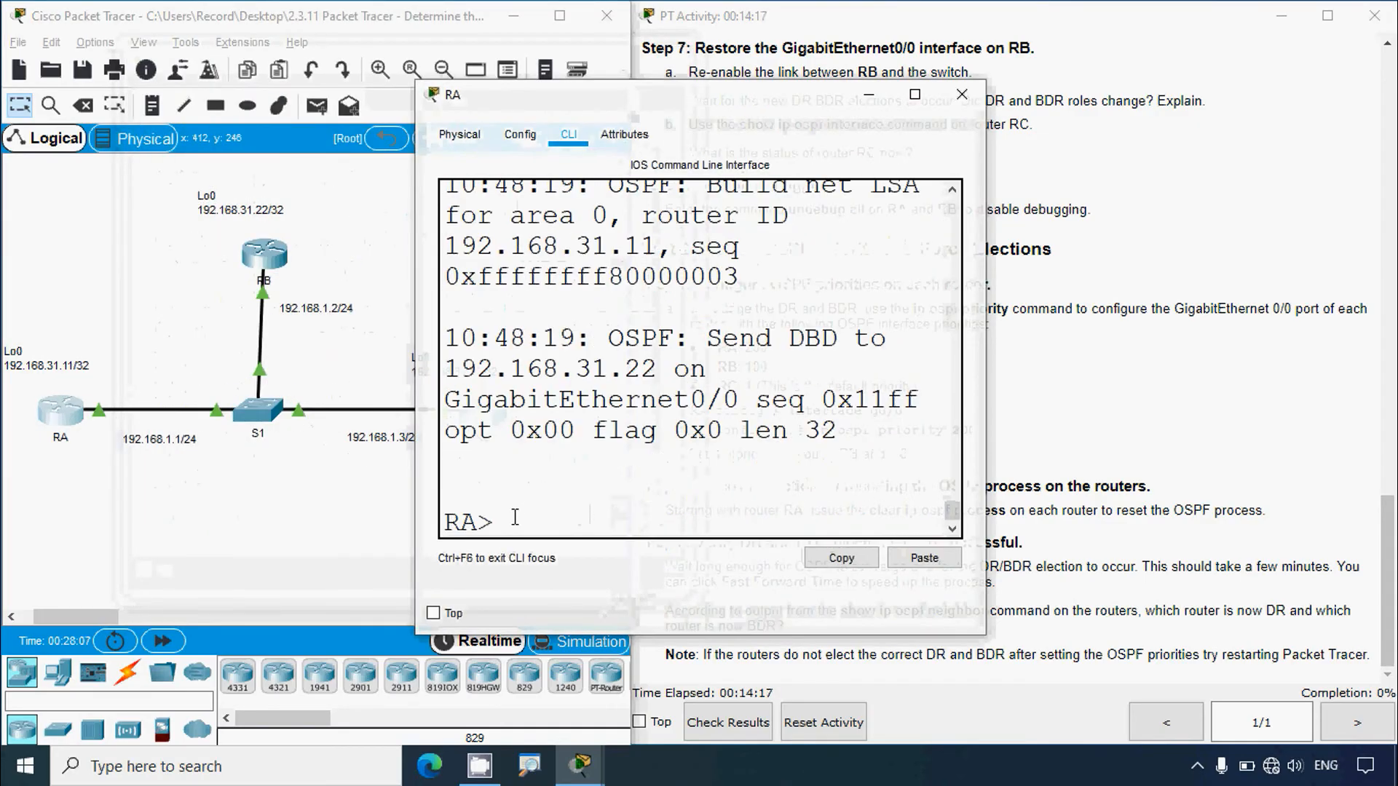
type("en")
key("Return")
type("und")
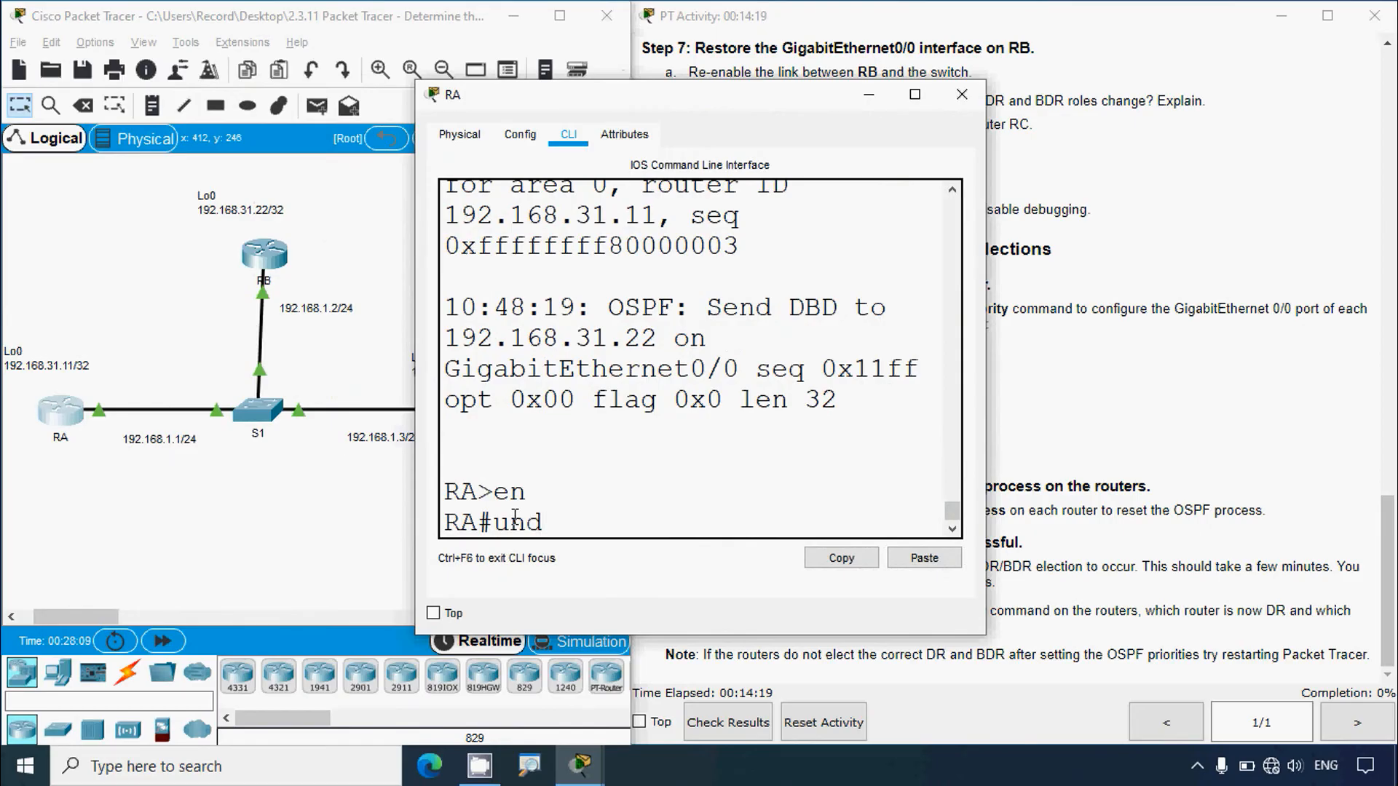
key("Tab")
type("all")
key("Return")
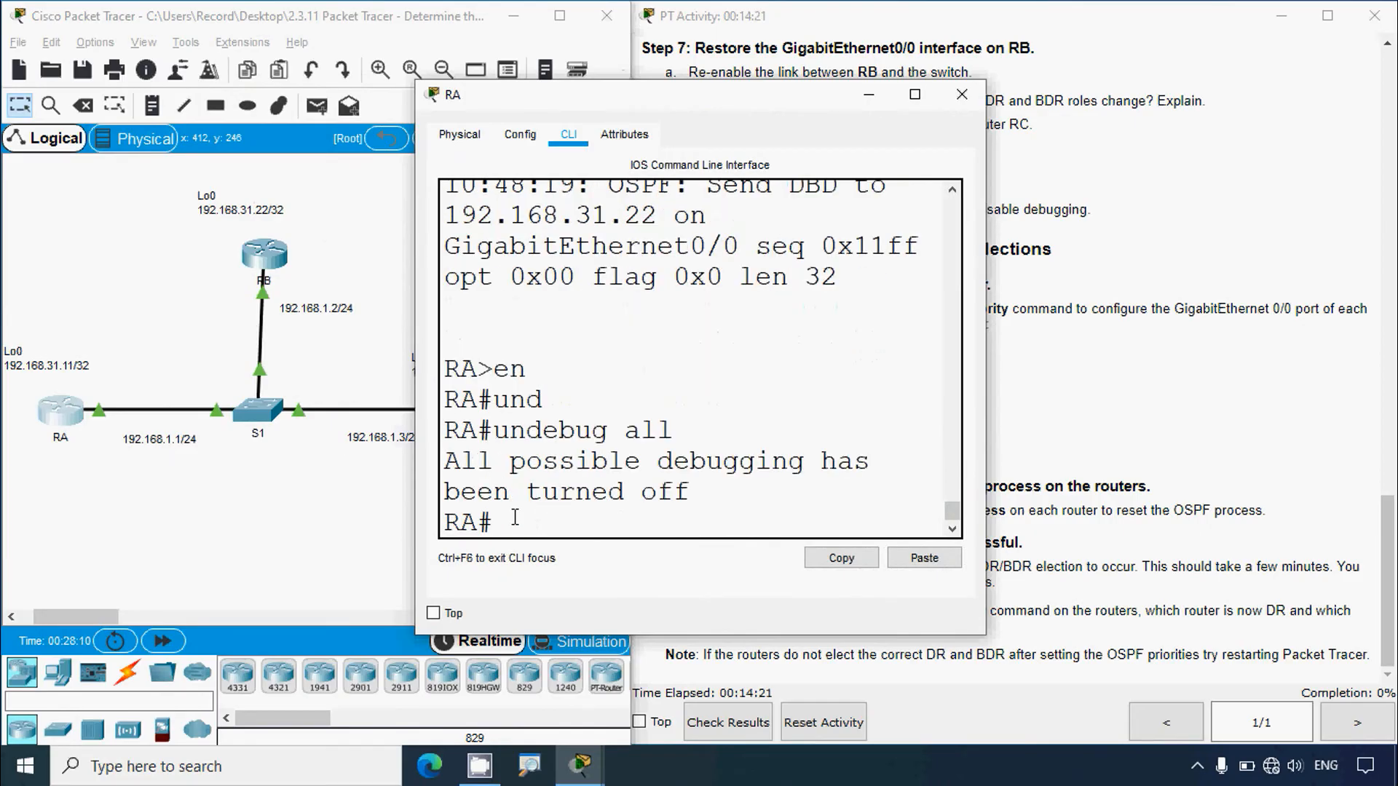
left_click(961, 94)
Check the OSPF priorities assigned to RA, RB and RC in Part 2, Step 1 of the activity instructions
left_click(973, 312)
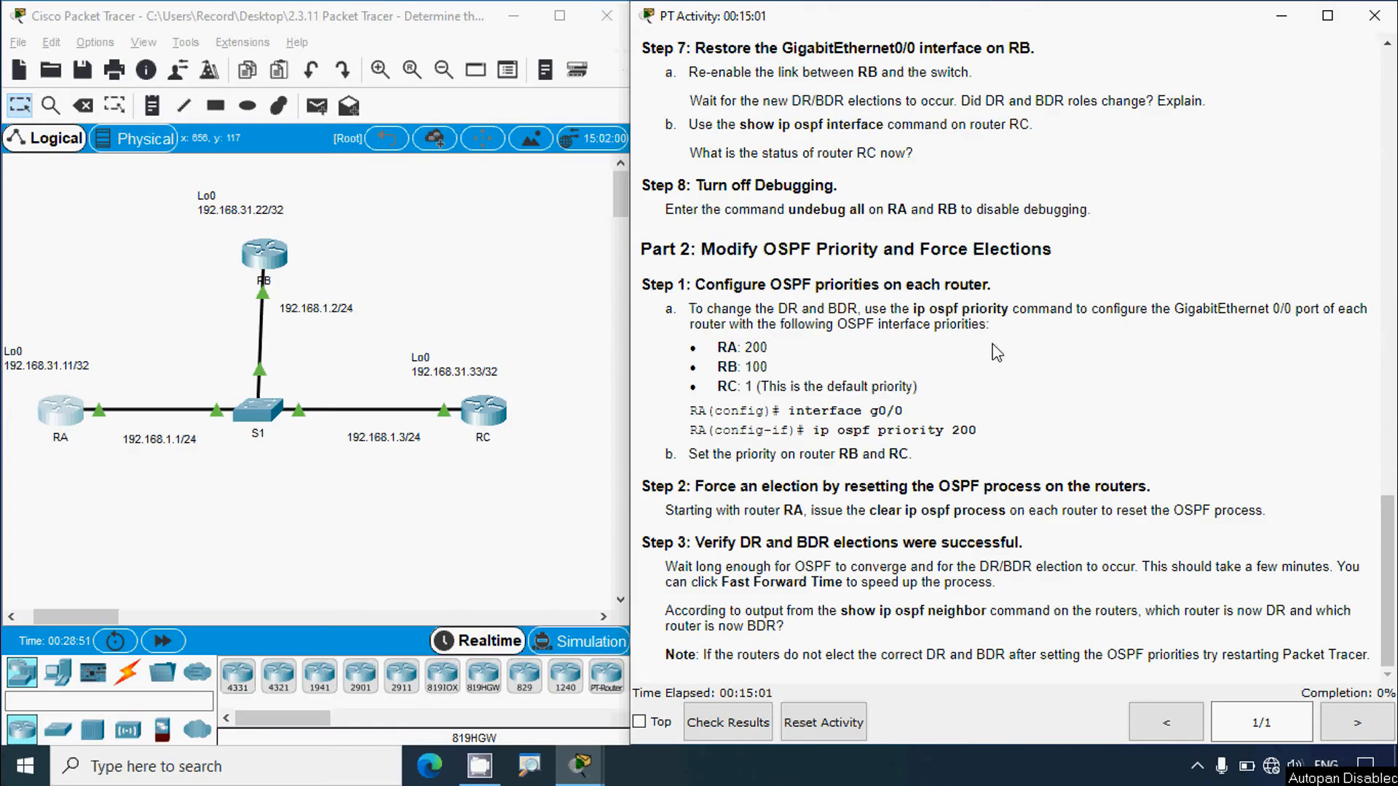
left_click_drag(720, 350, 754, 346)
double_click(757, 346)
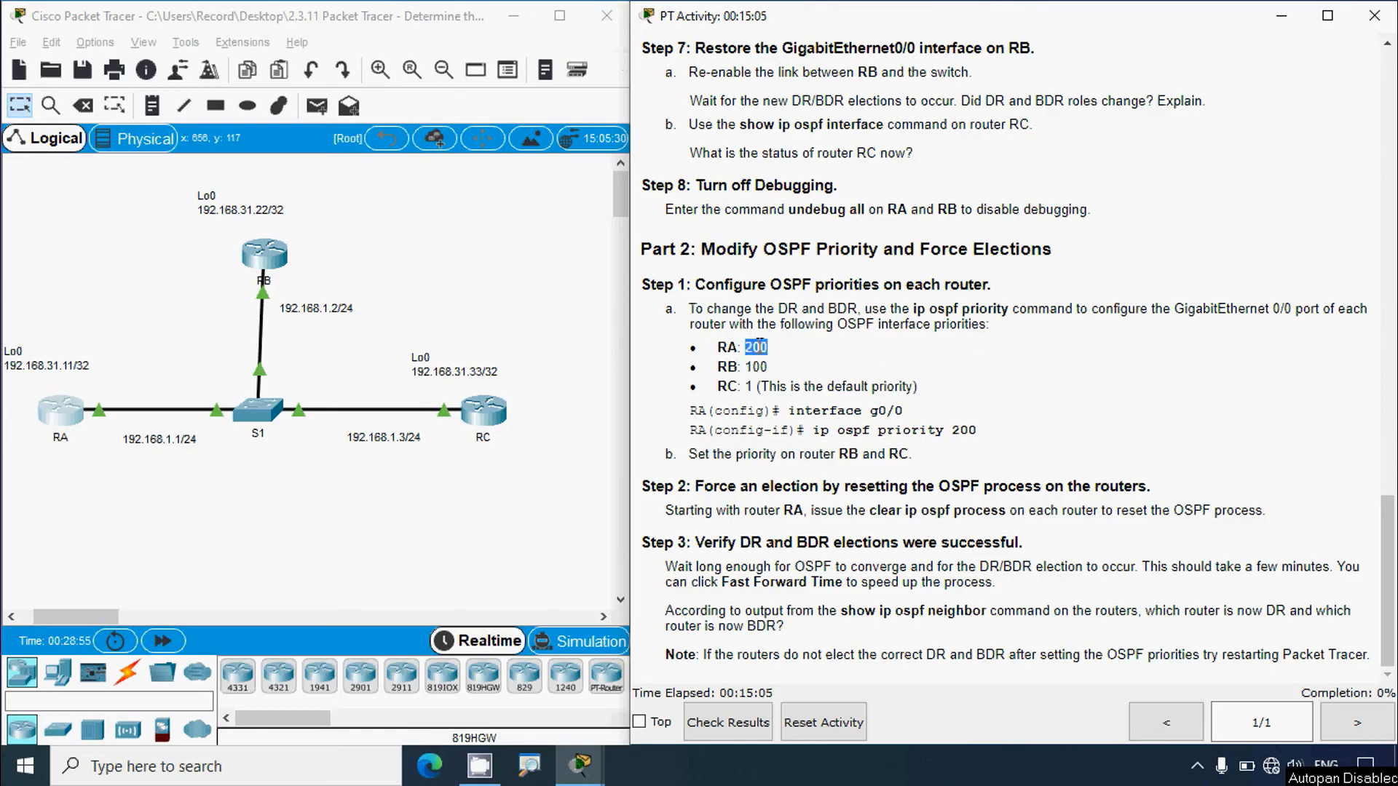
left_click(732, 364)
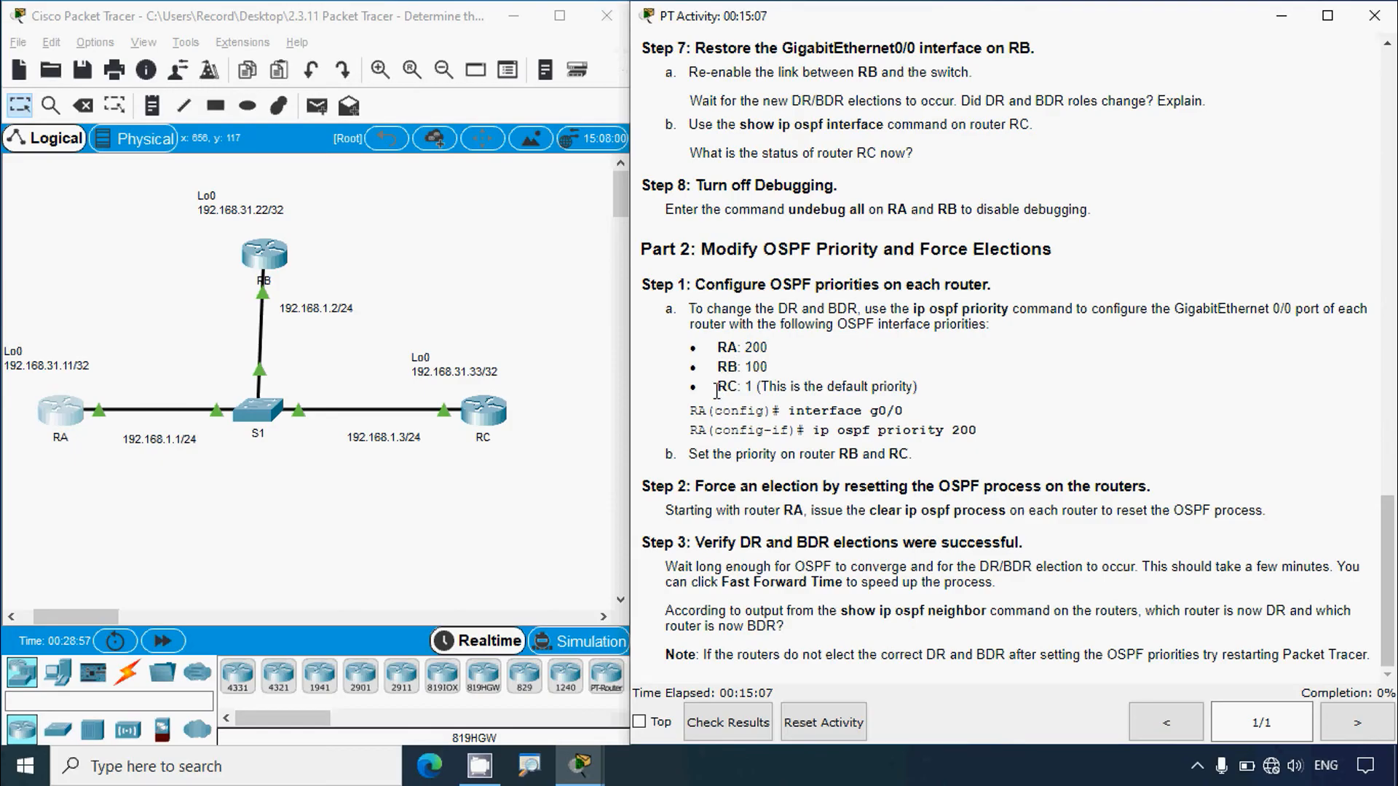
left_click_drag(717, 391, 737, 393)
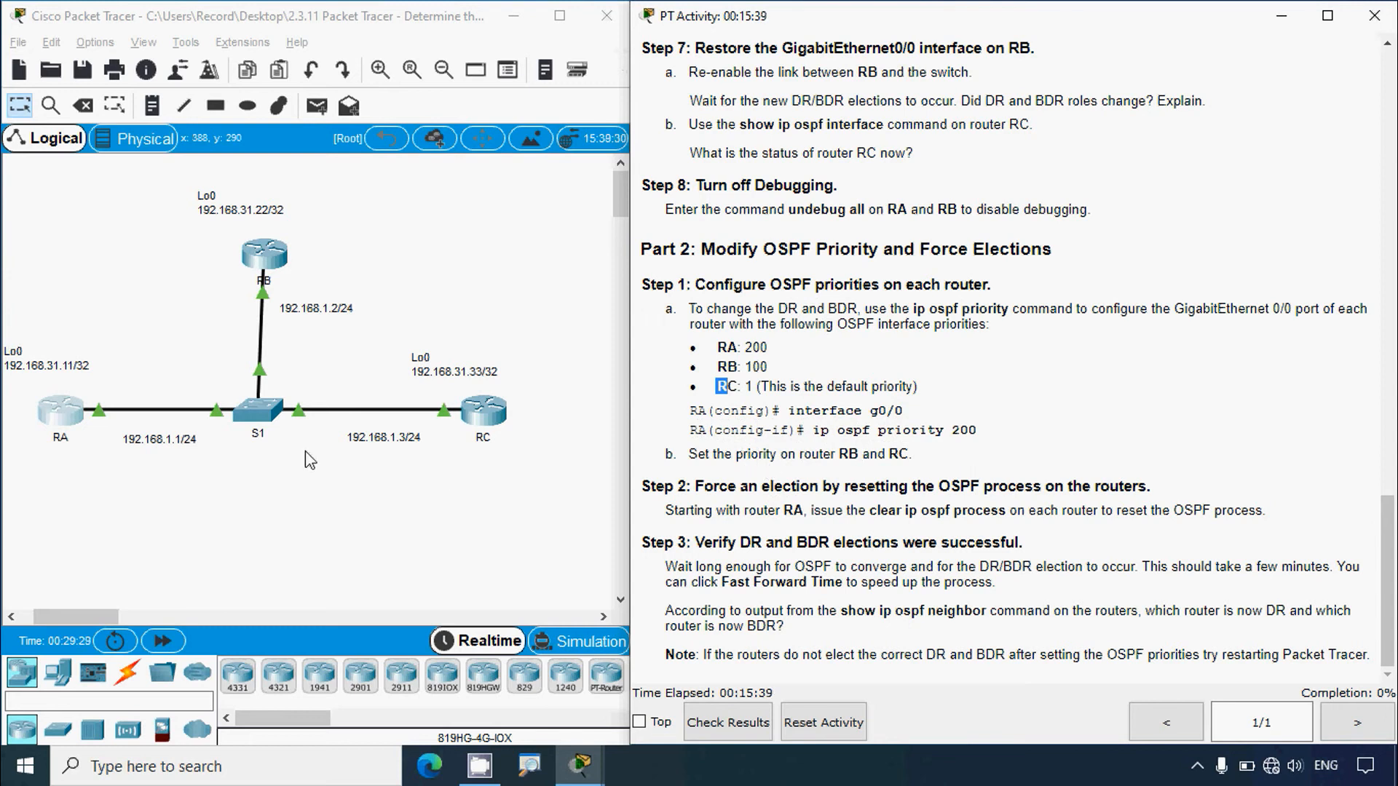
Open router RA's command line and enter interface configuration mode for g0/0
left_click(64, 412)
left_click_drag(673, 98, 377, 67)
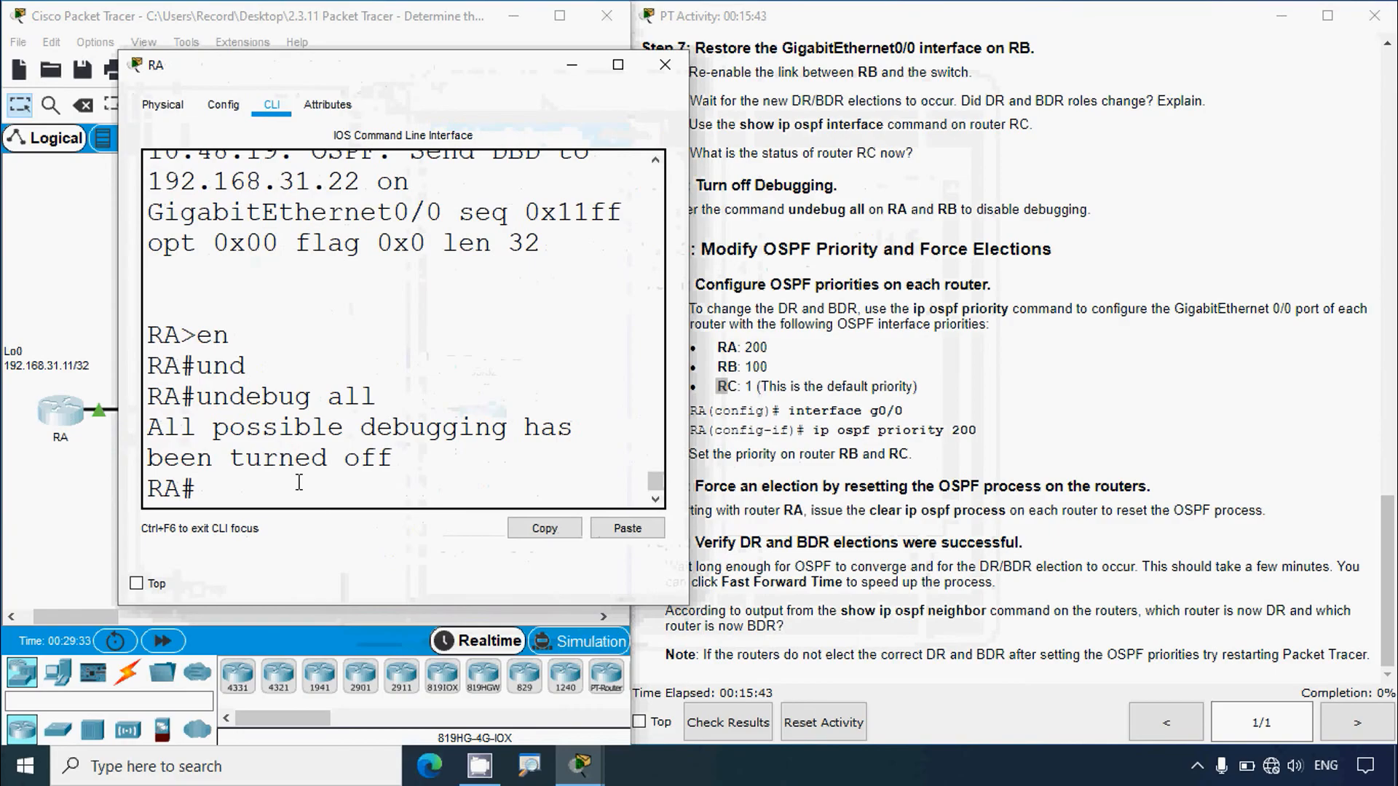
type("conf t")
key("Return")
type("interf")
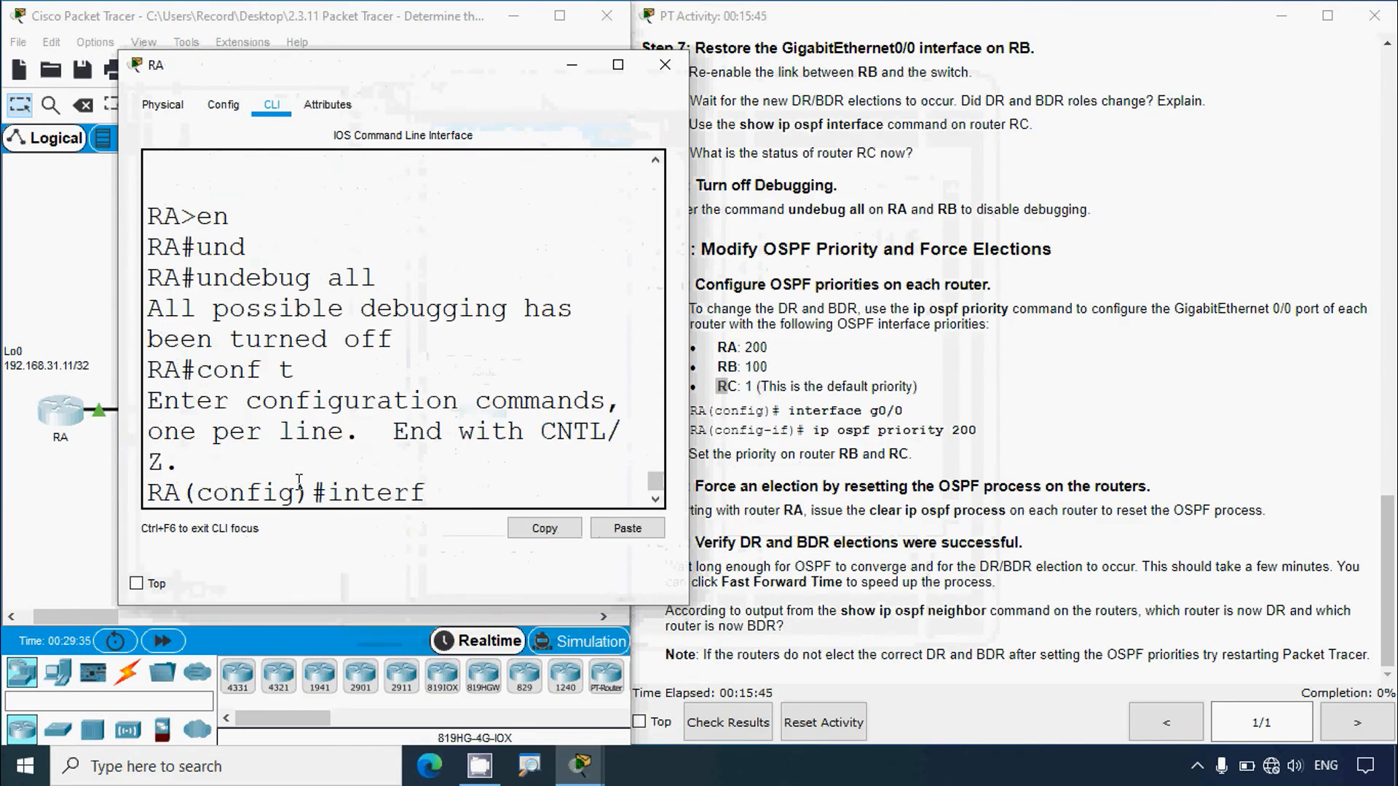
type("ac")
key("BackSpace")
type("c")
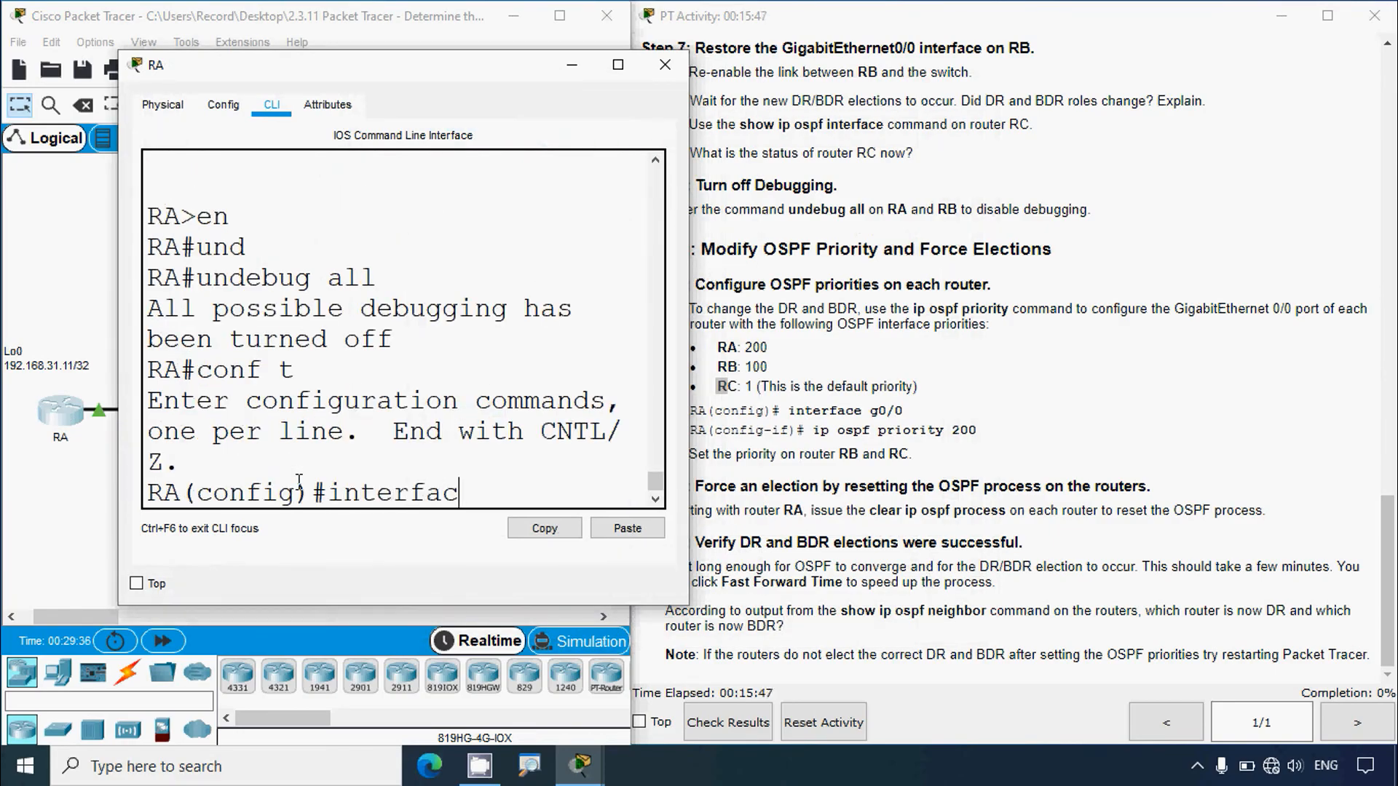
type("e g0/0")
key("Return")
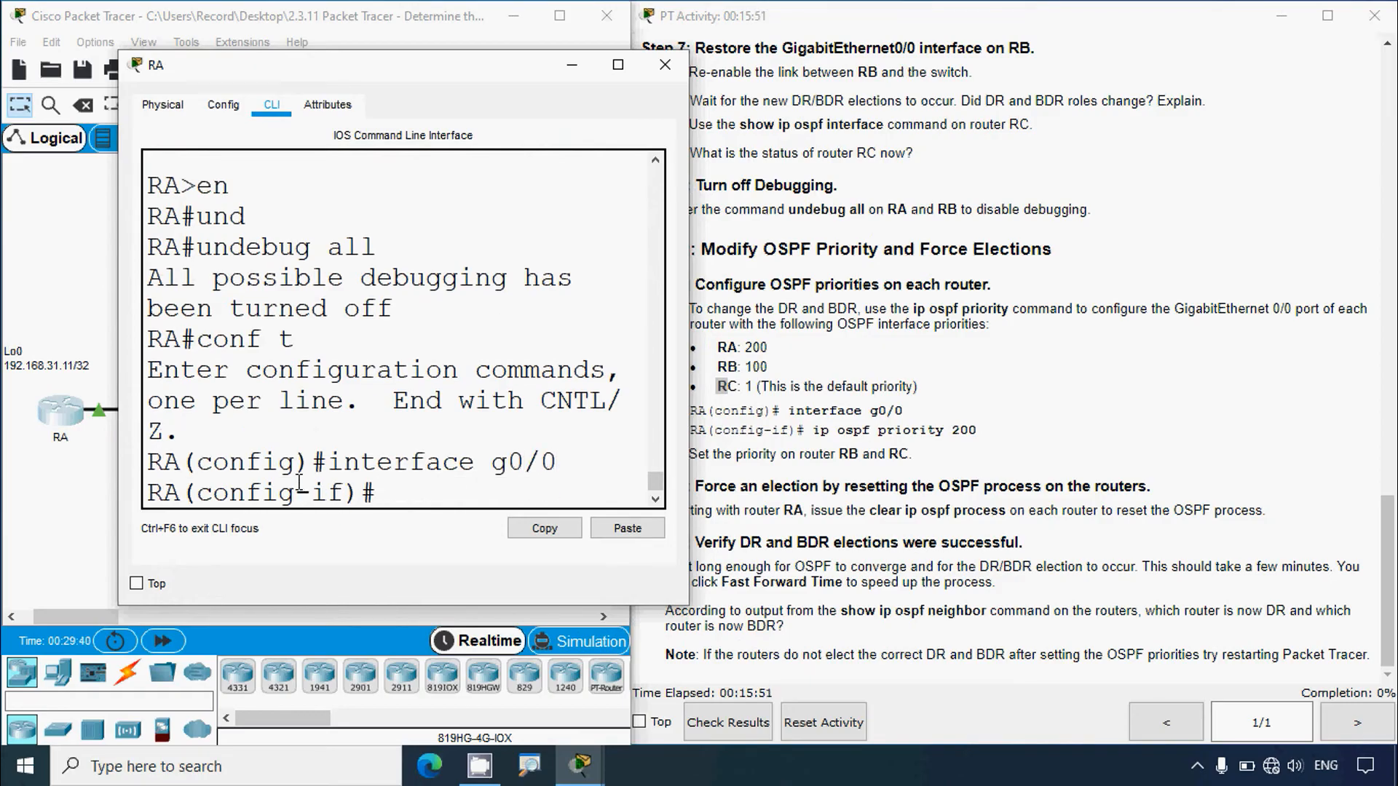
Set the OSPF priority of RA's g0/0 to 200 with ip ospf priority 200, and close RA's window
type("ip ospf p")
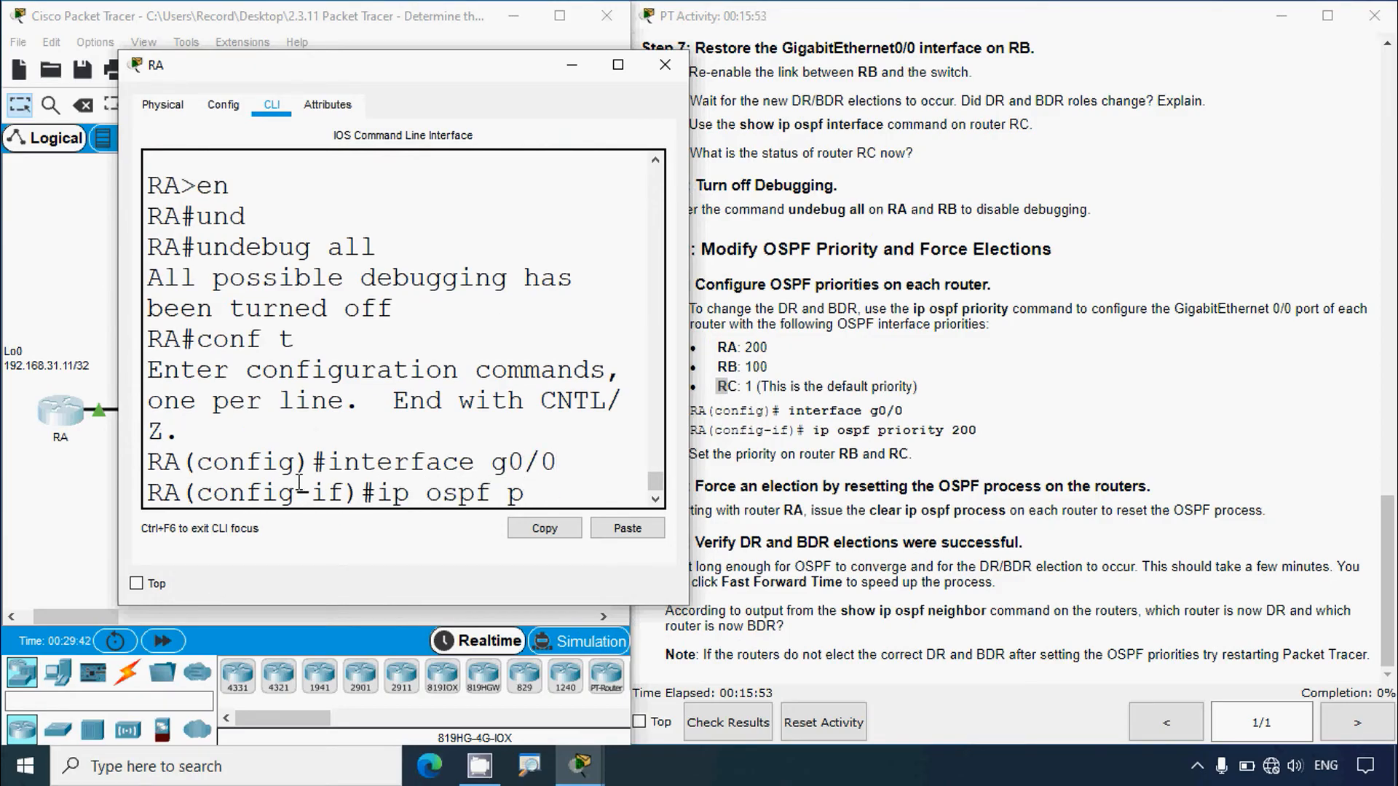
type("riority")
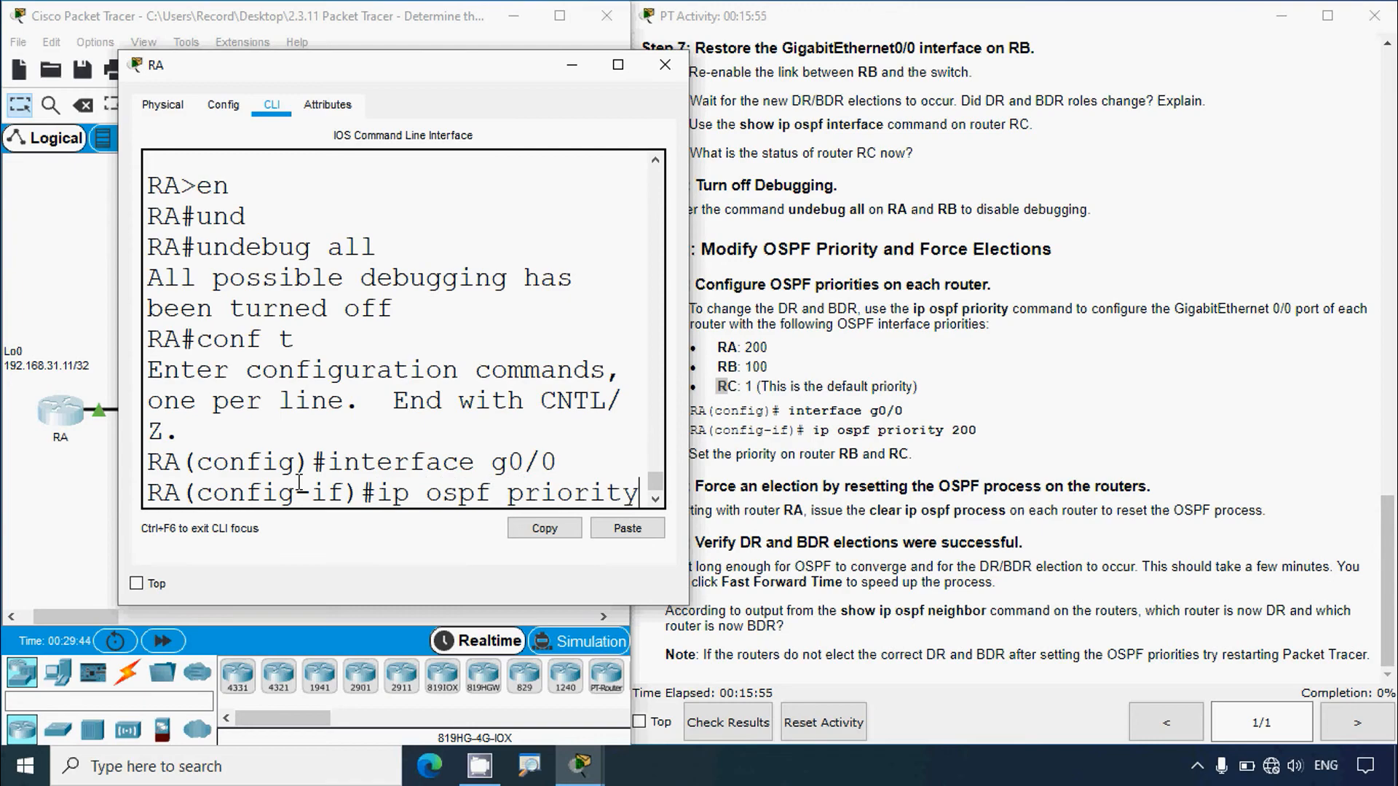
left_click_drag(677, 359, 868, 359)
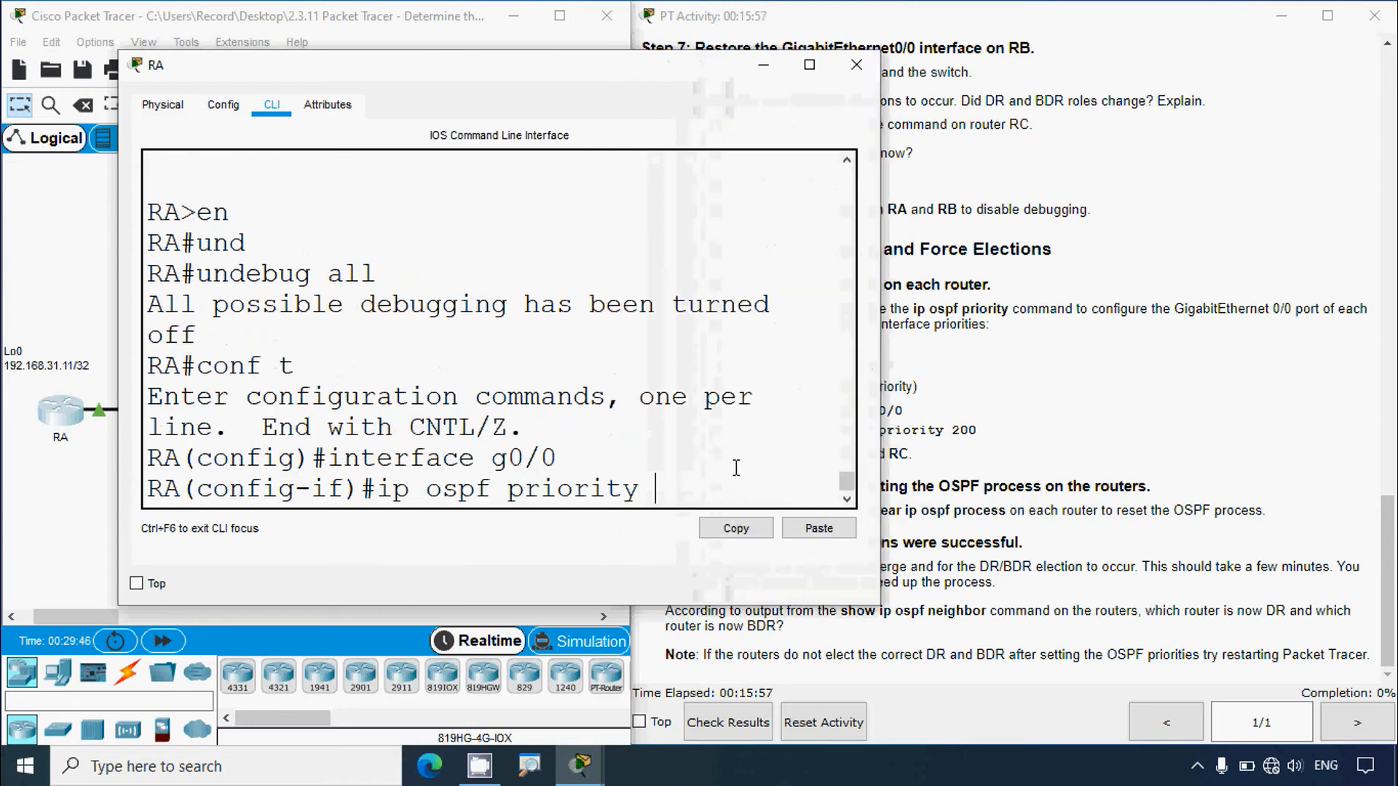
type("200")
key("Return")
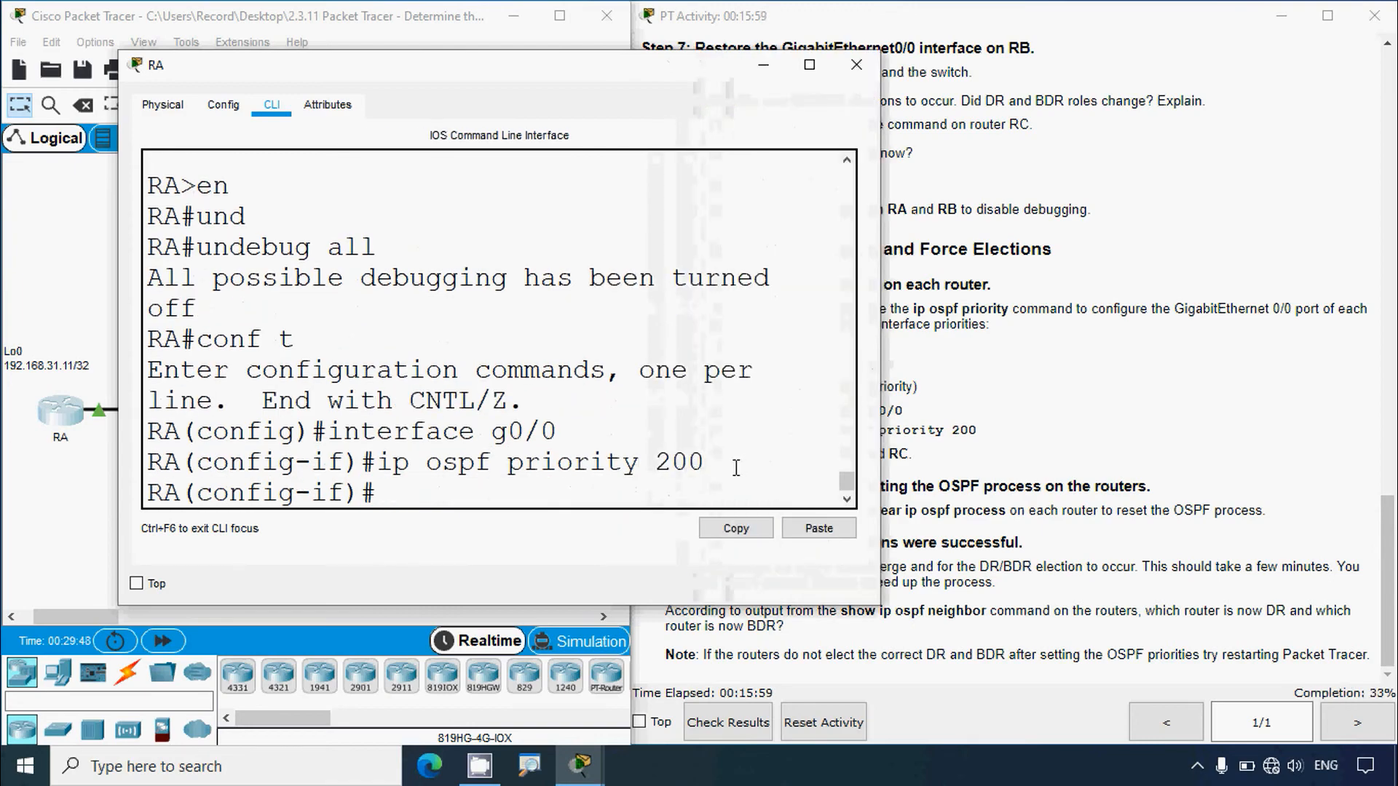
left_click(857, 65)
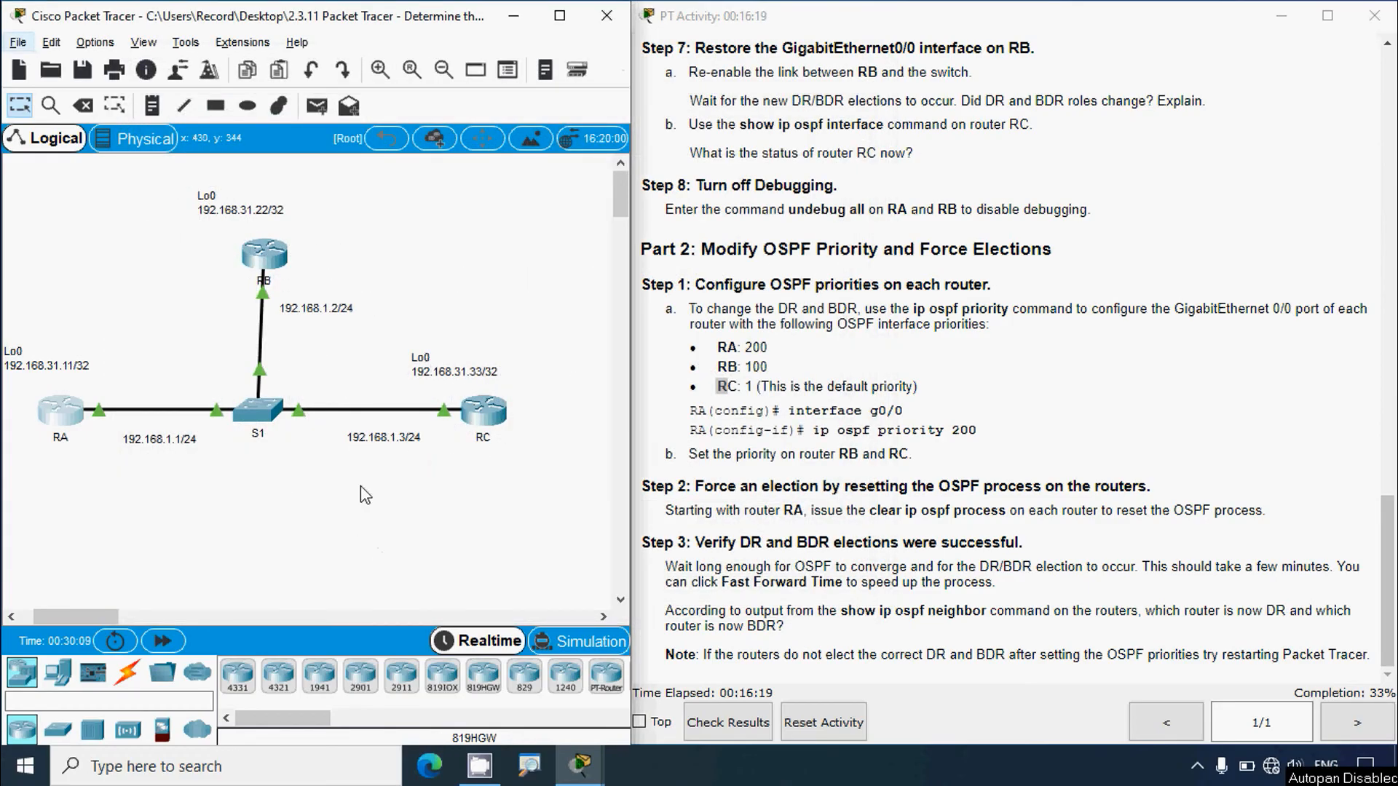
Open router RB's command line and enter interface configuration mode for g0/0
left_click(258, 255)
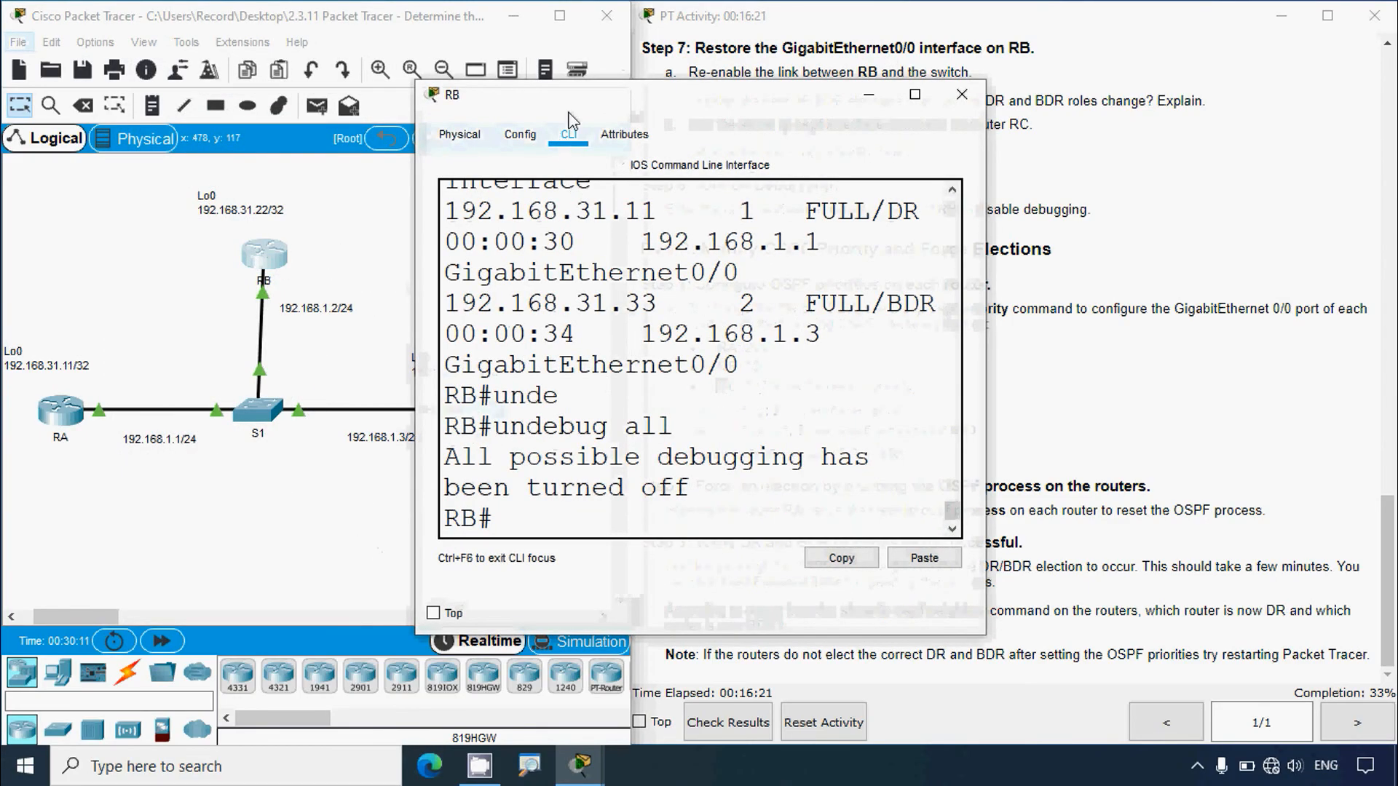
left_click_drag(502, 92, 216, 90)
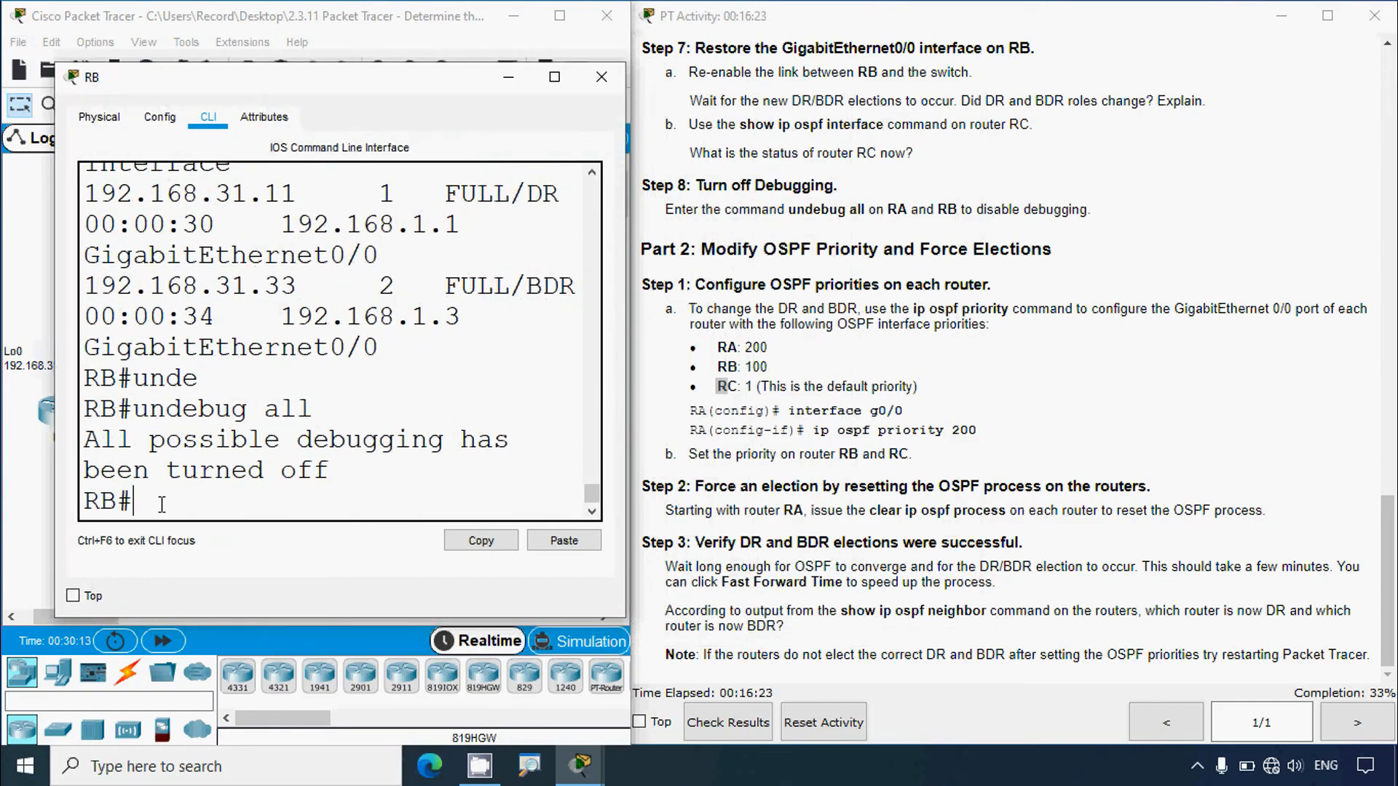
type("conf t")
key("Return")
type("inter")
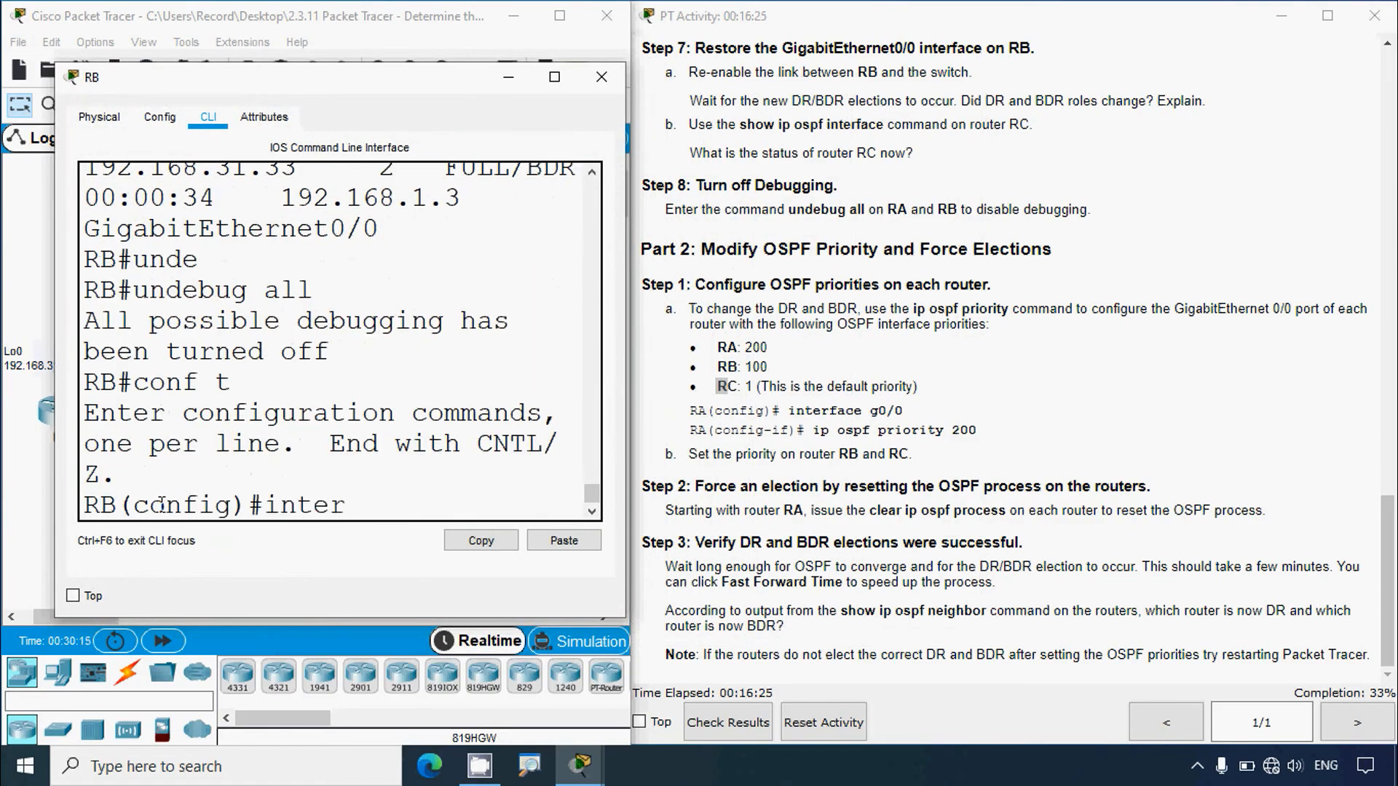
type("face g0")
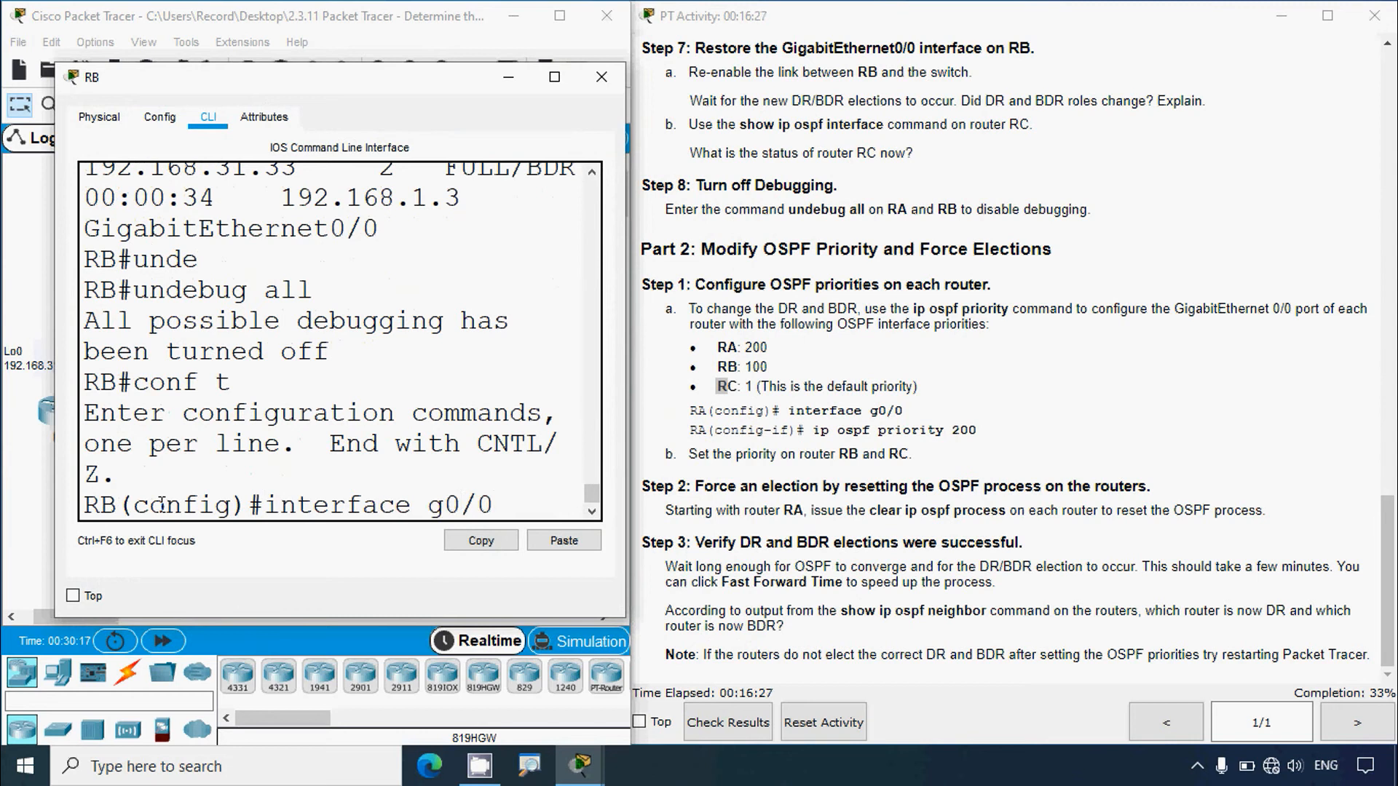
type("/0")
key("Return")
Set the OSPF priority of RB's g0/0 to 100 with ip ospf priority 100, and close RB's window
type("ig-if)#i")
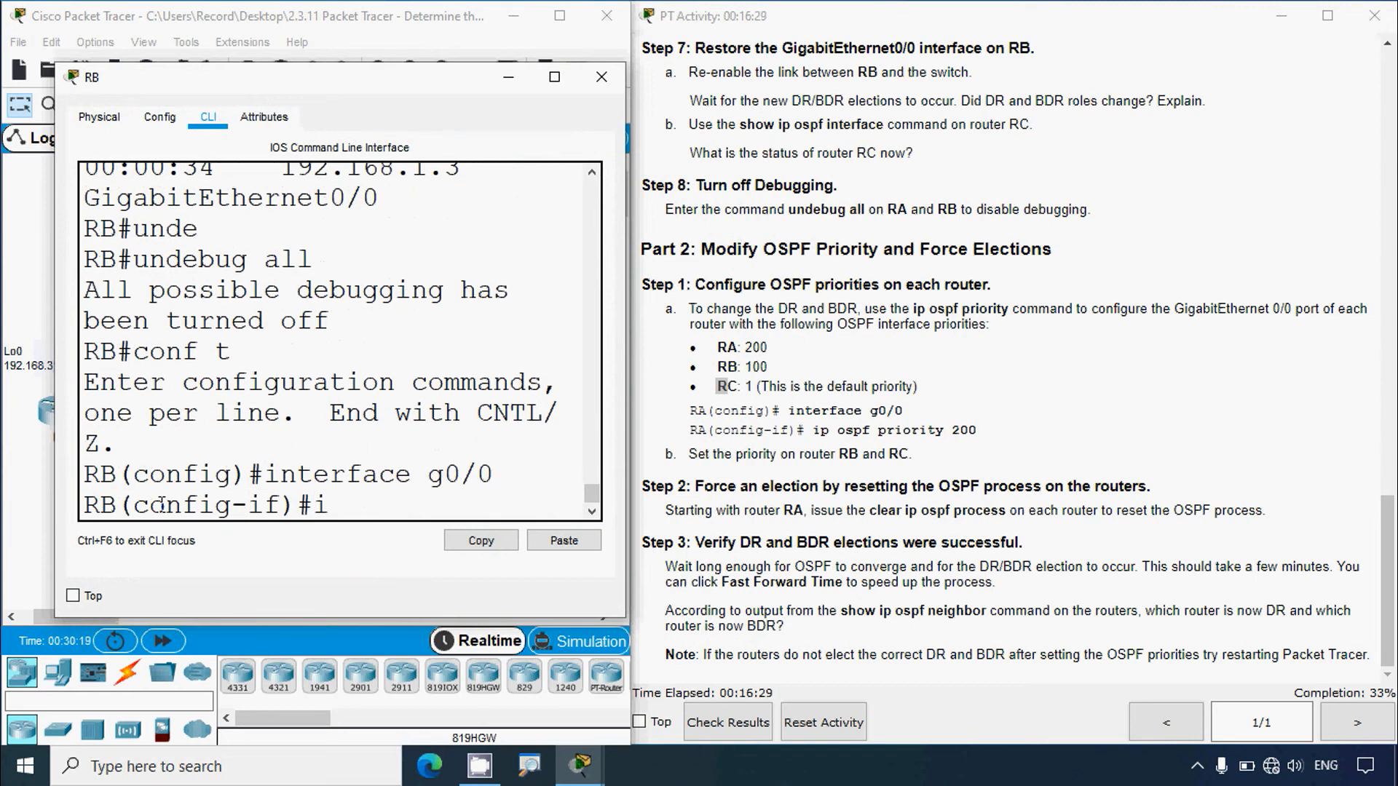
type("p ospf p")
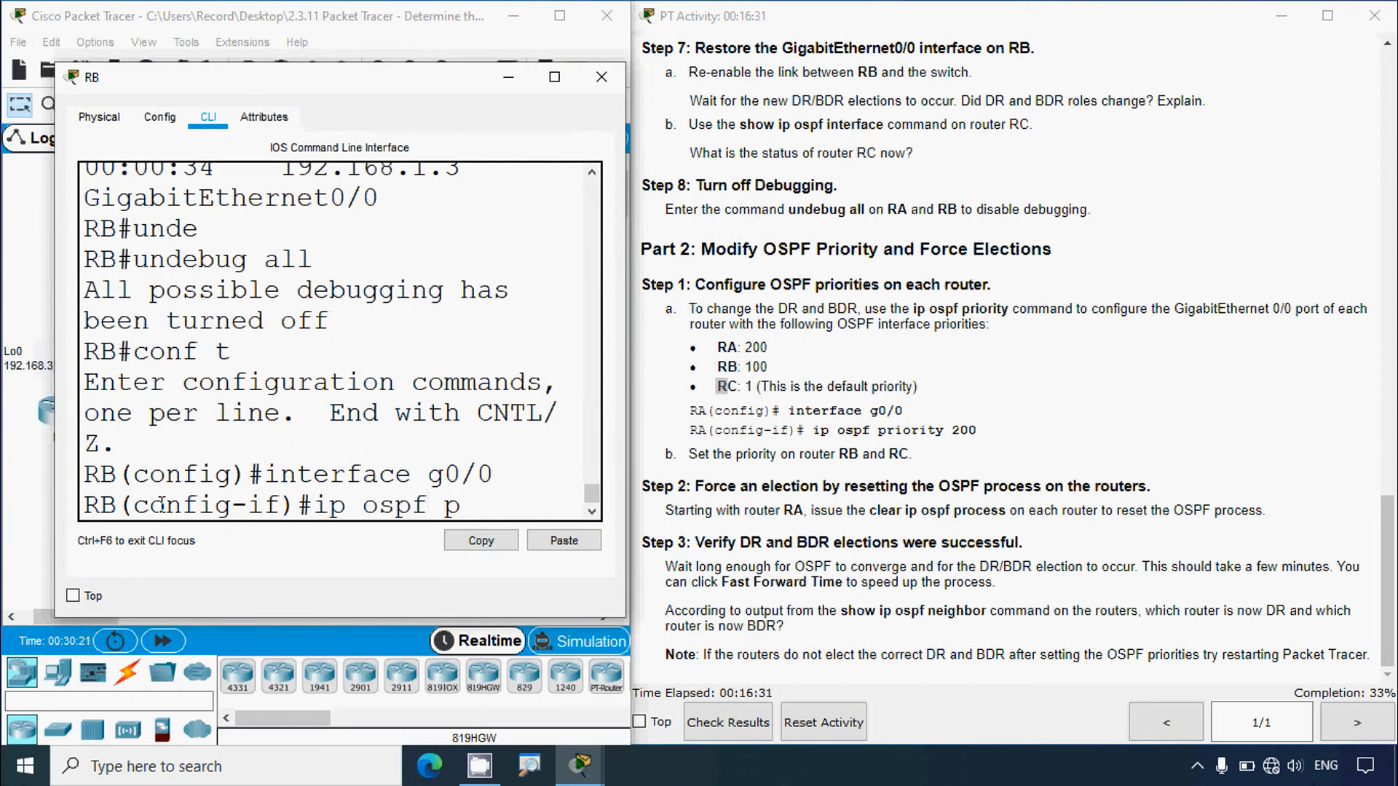
type("riority 100")
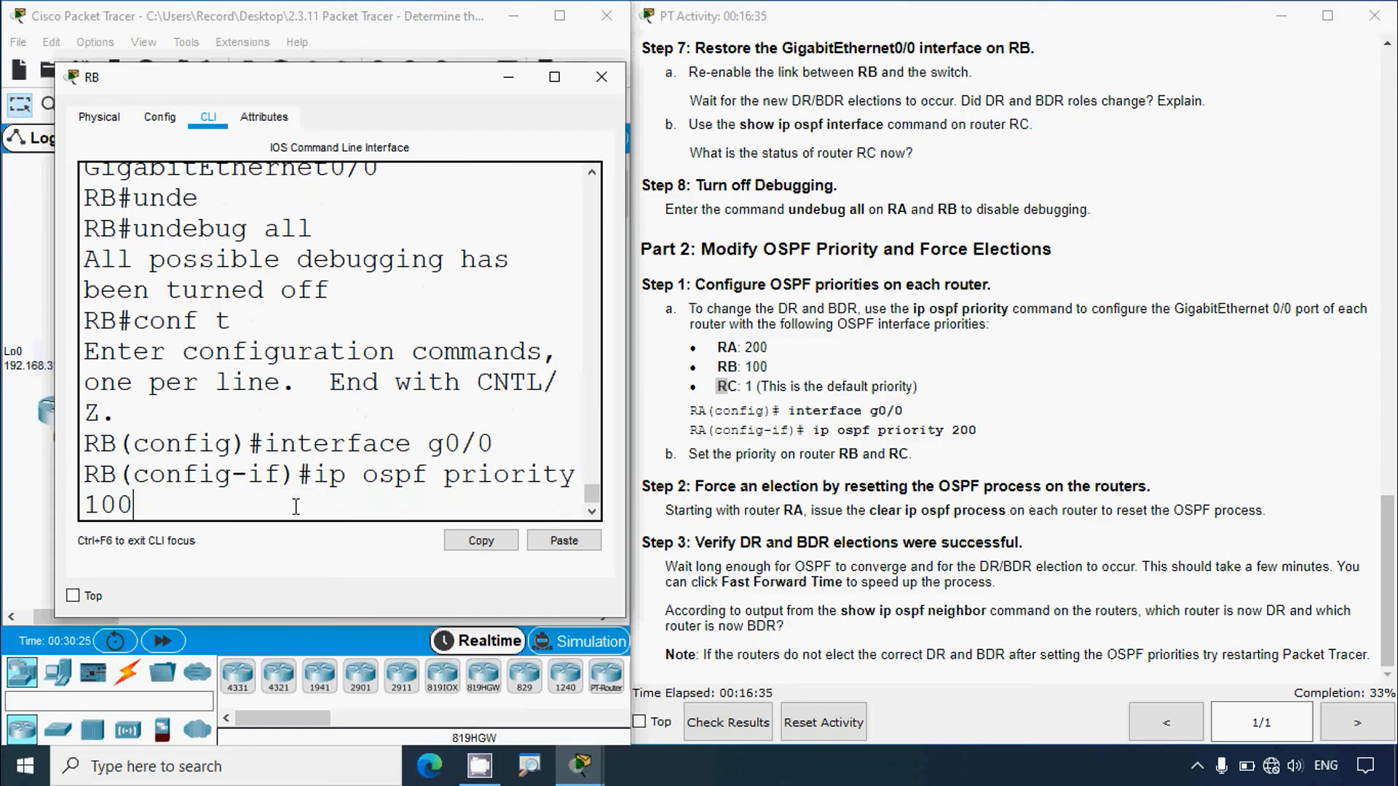
key("Return")
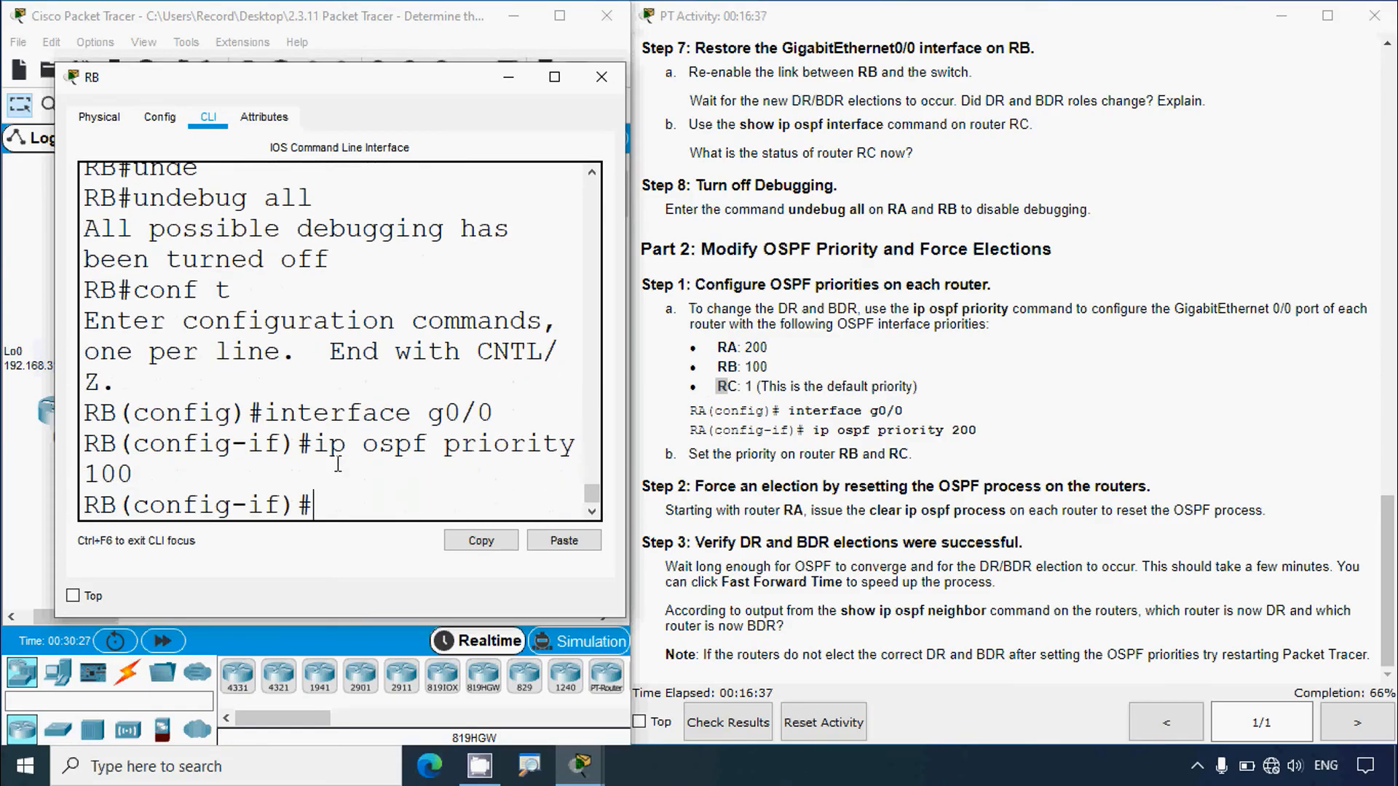
left_click(602, 77)
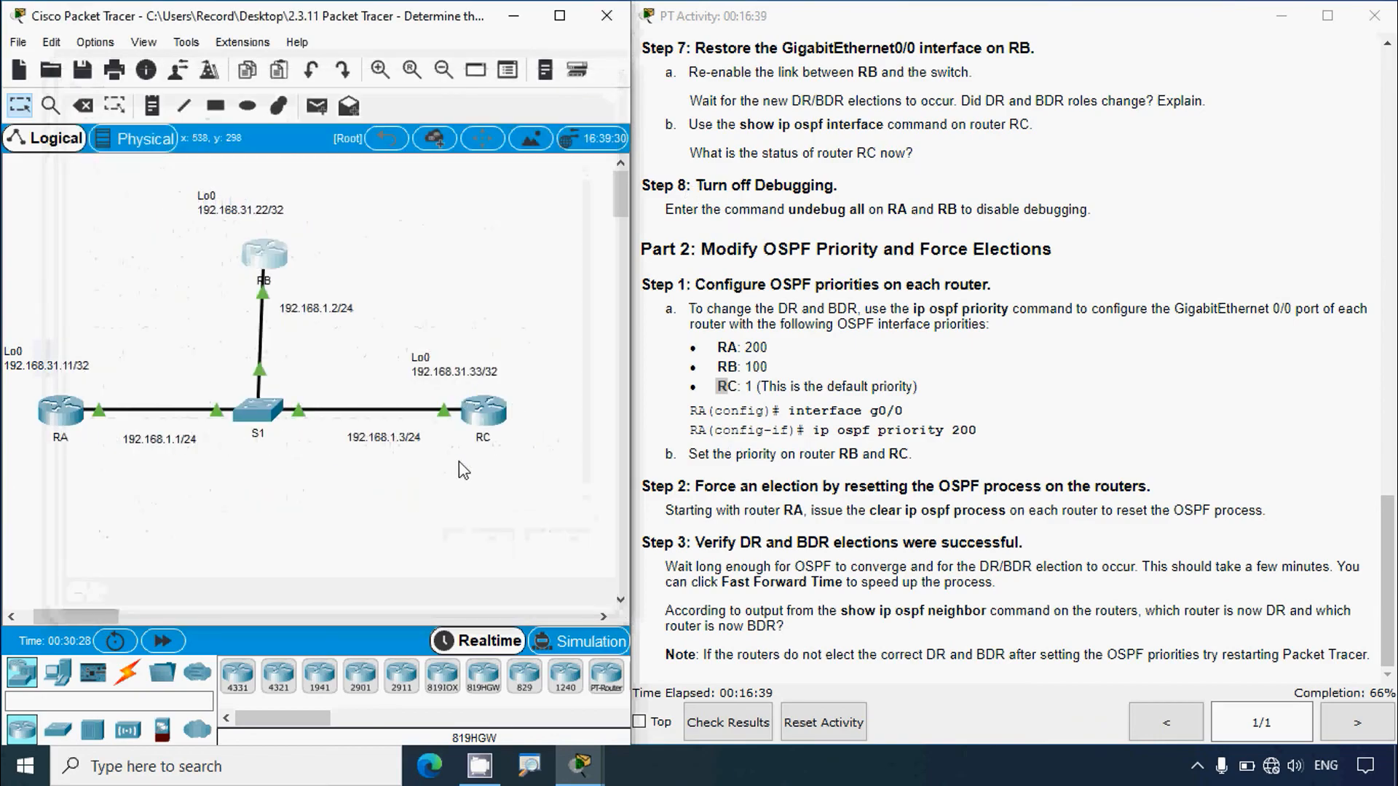
Open router RC's command line and enter interface configuration mode for g0/0
left_click(486, 416)
left_click_drag(603, 97, 192, 120)
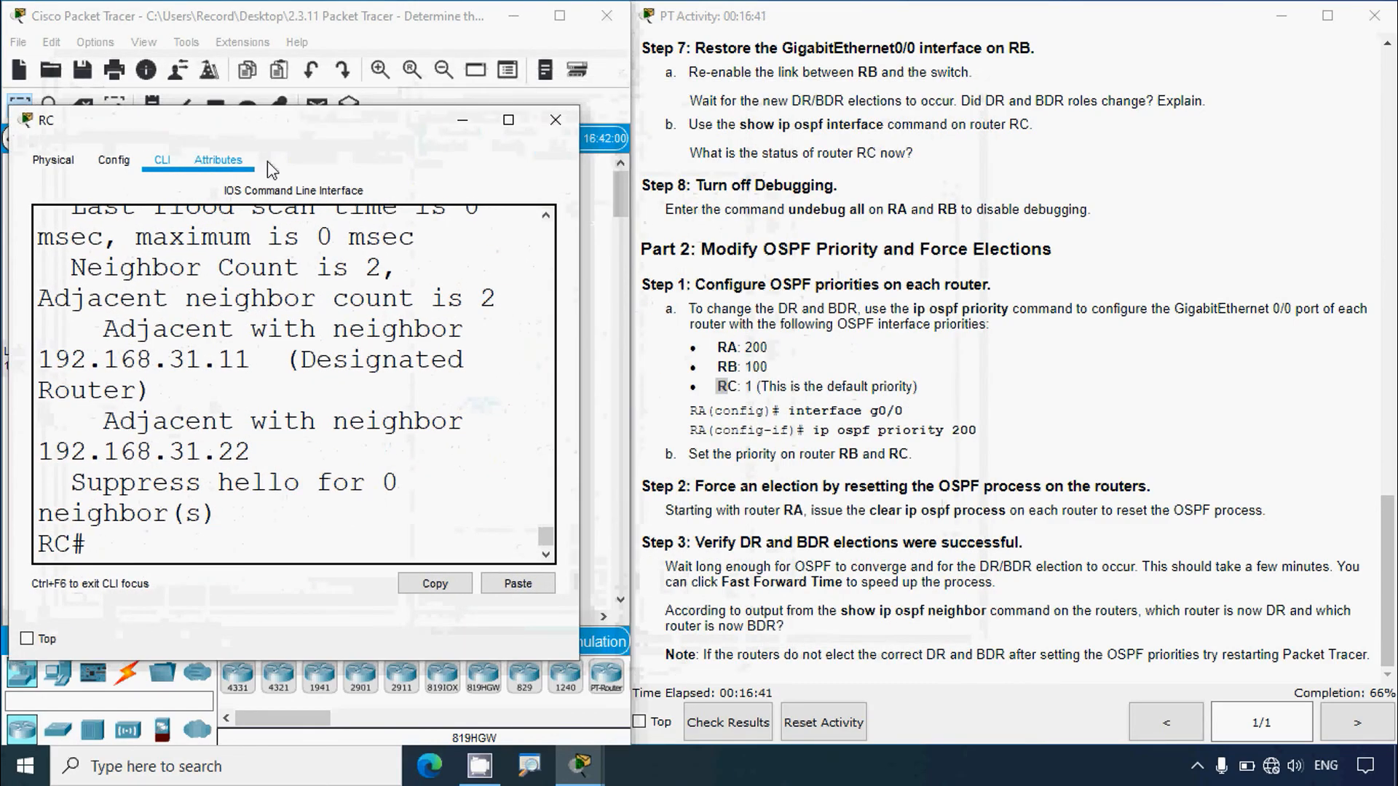
left_click_drag(580, 299, 687, 298)
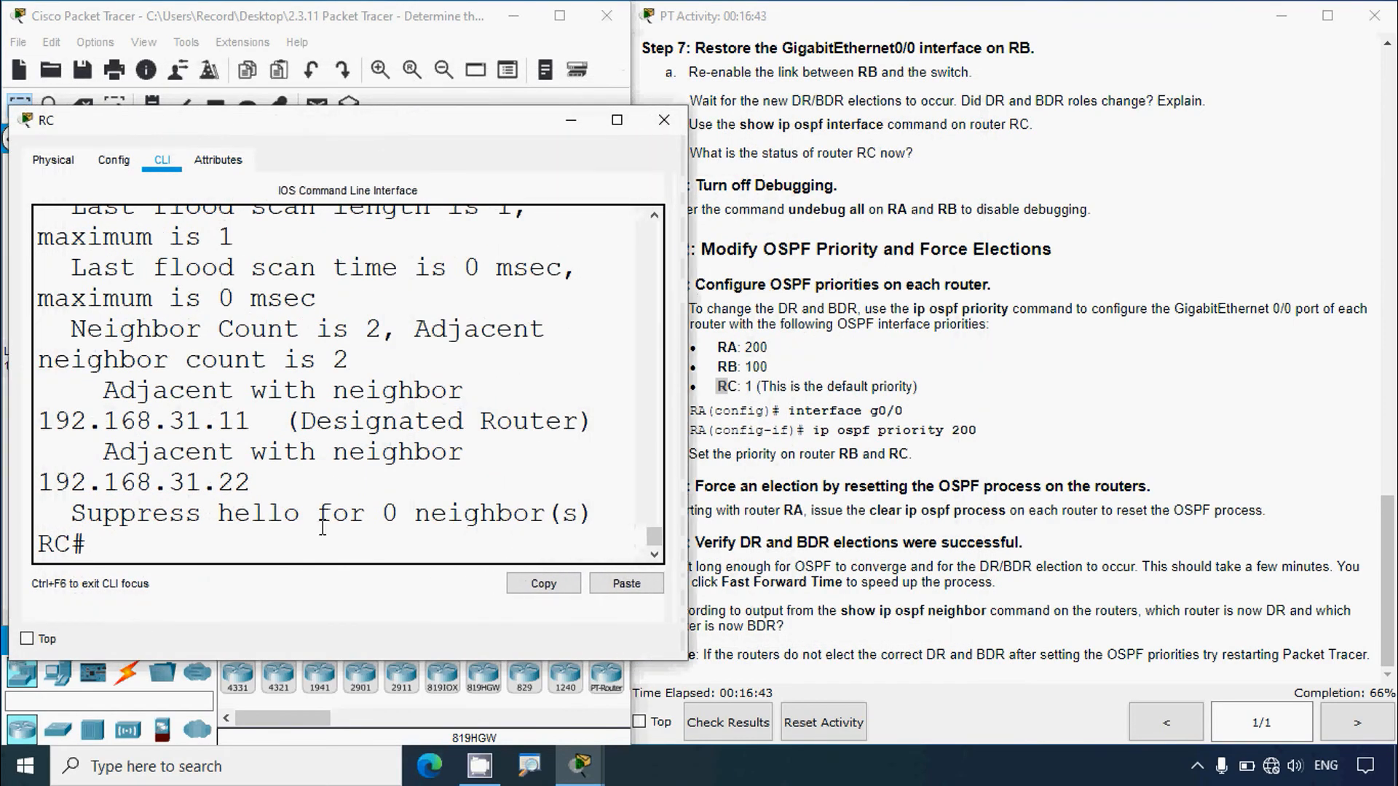
type("conf t")
key("Return")
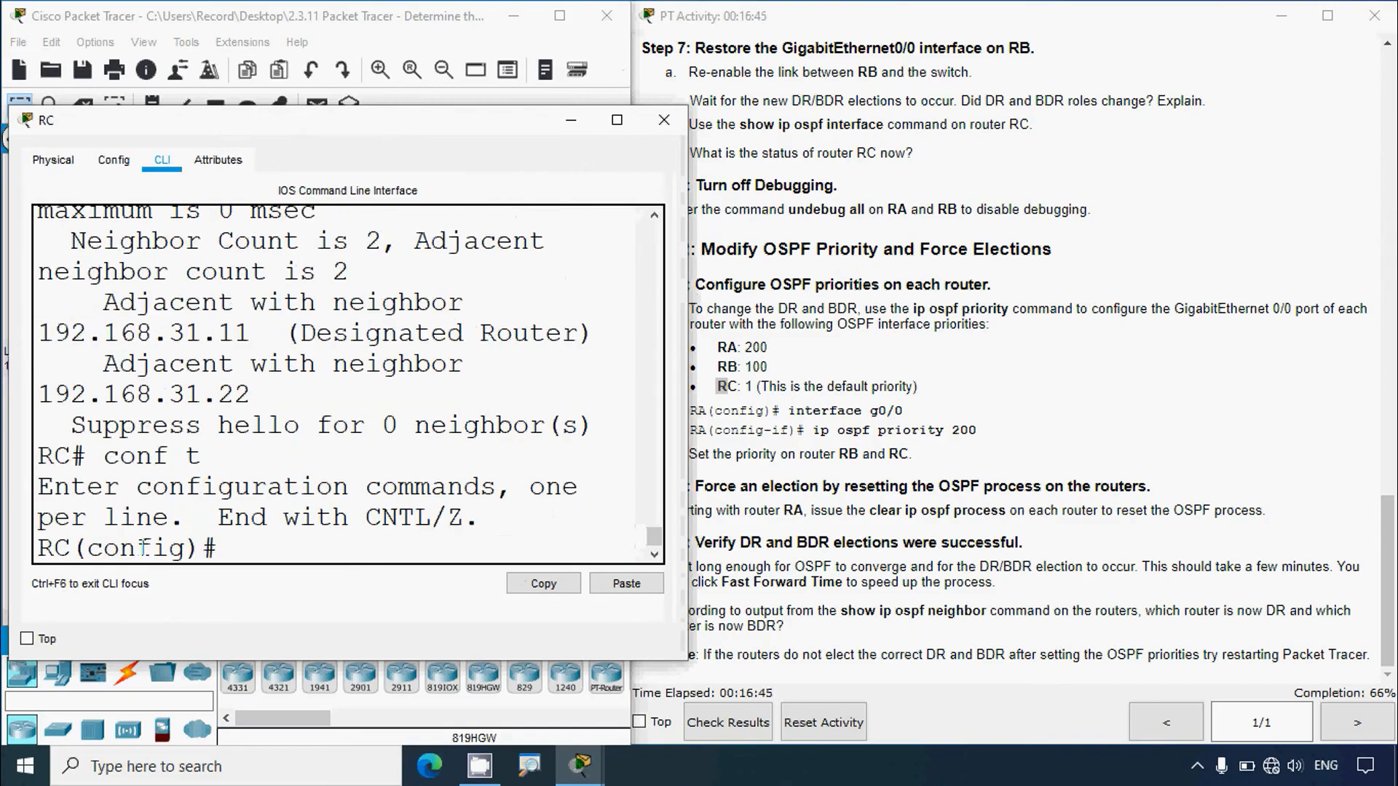
type("interface")
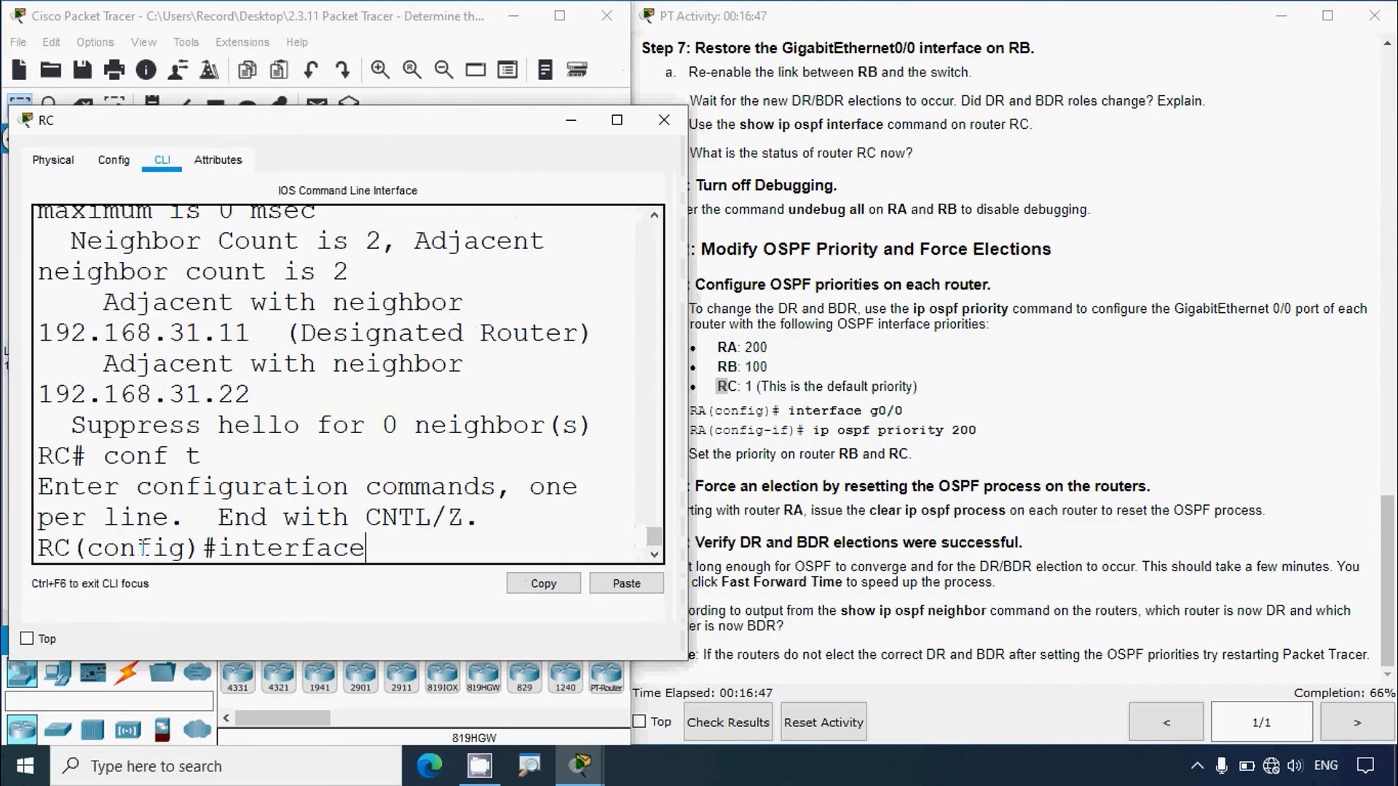
type(" g0/0")
key("Return")
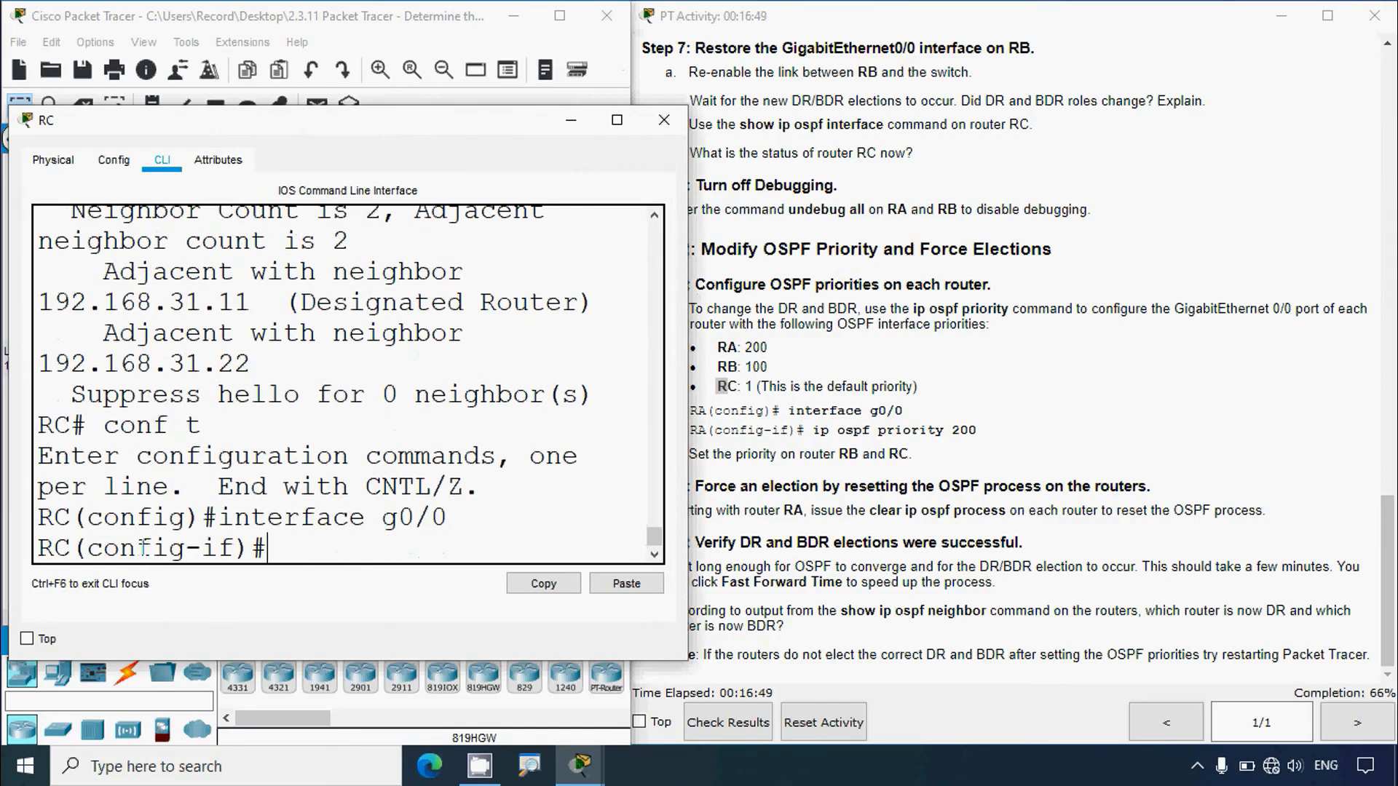
Set the OSPF priority of RC's g0/0 to 1 with ip ospf priority 1, and close RC's window
type("ip ospf ")
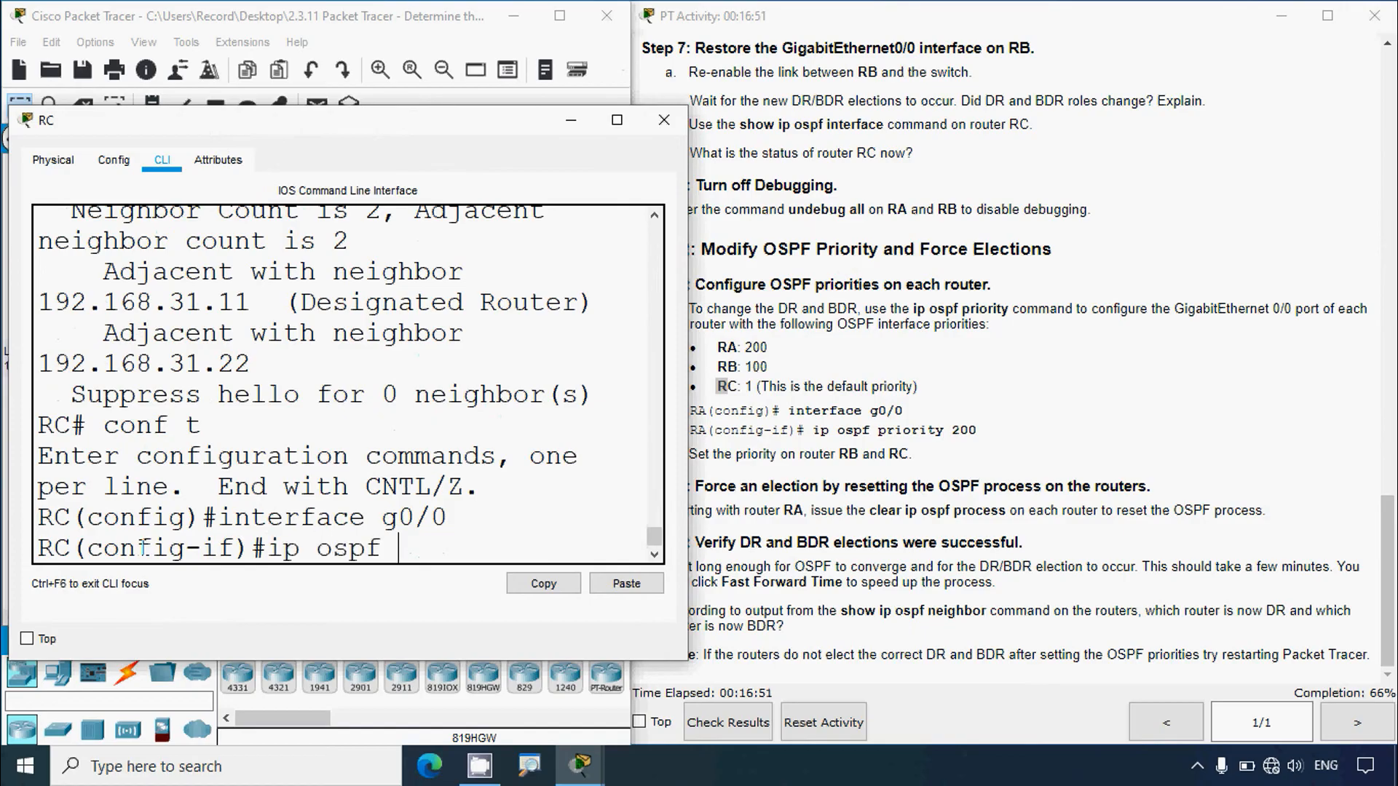
type("priority ")
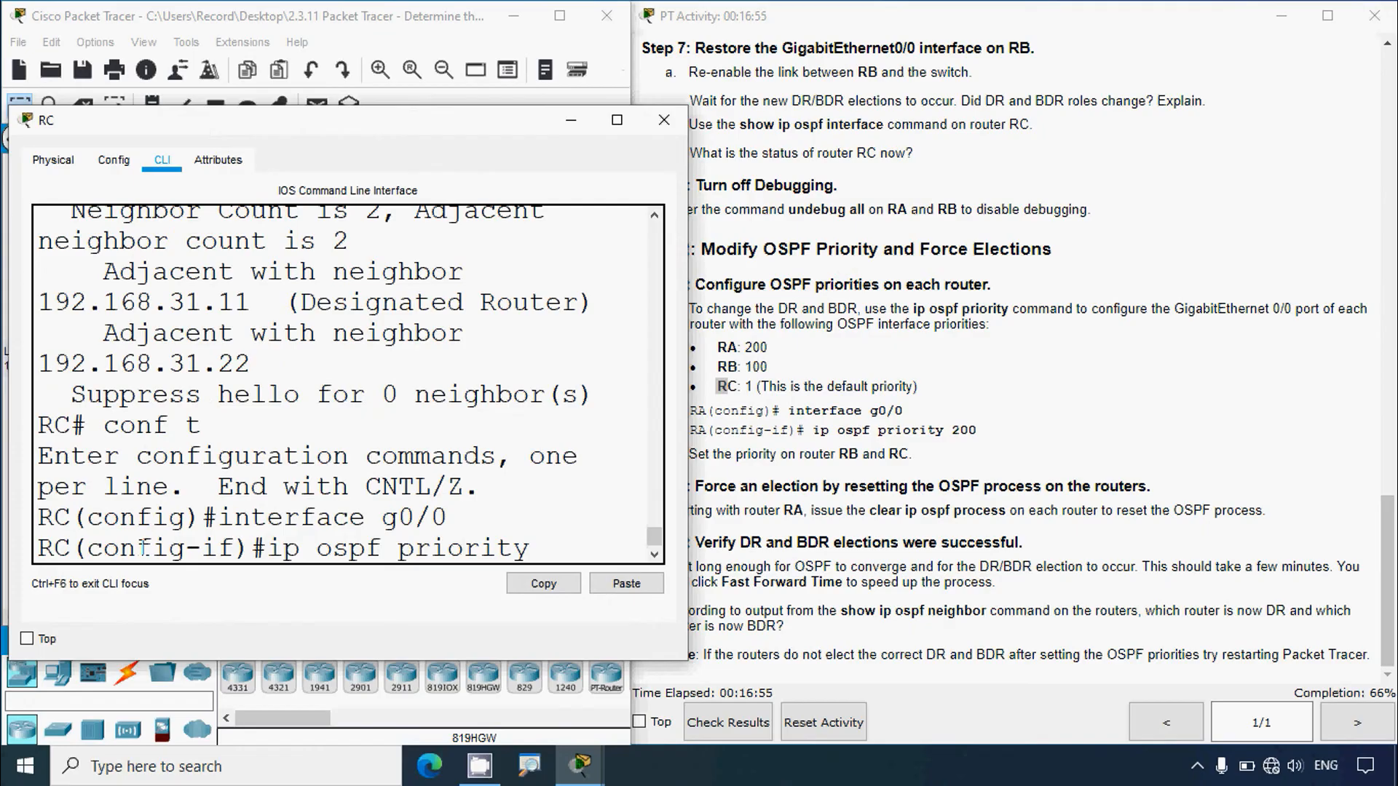
type("1")
key("Return")
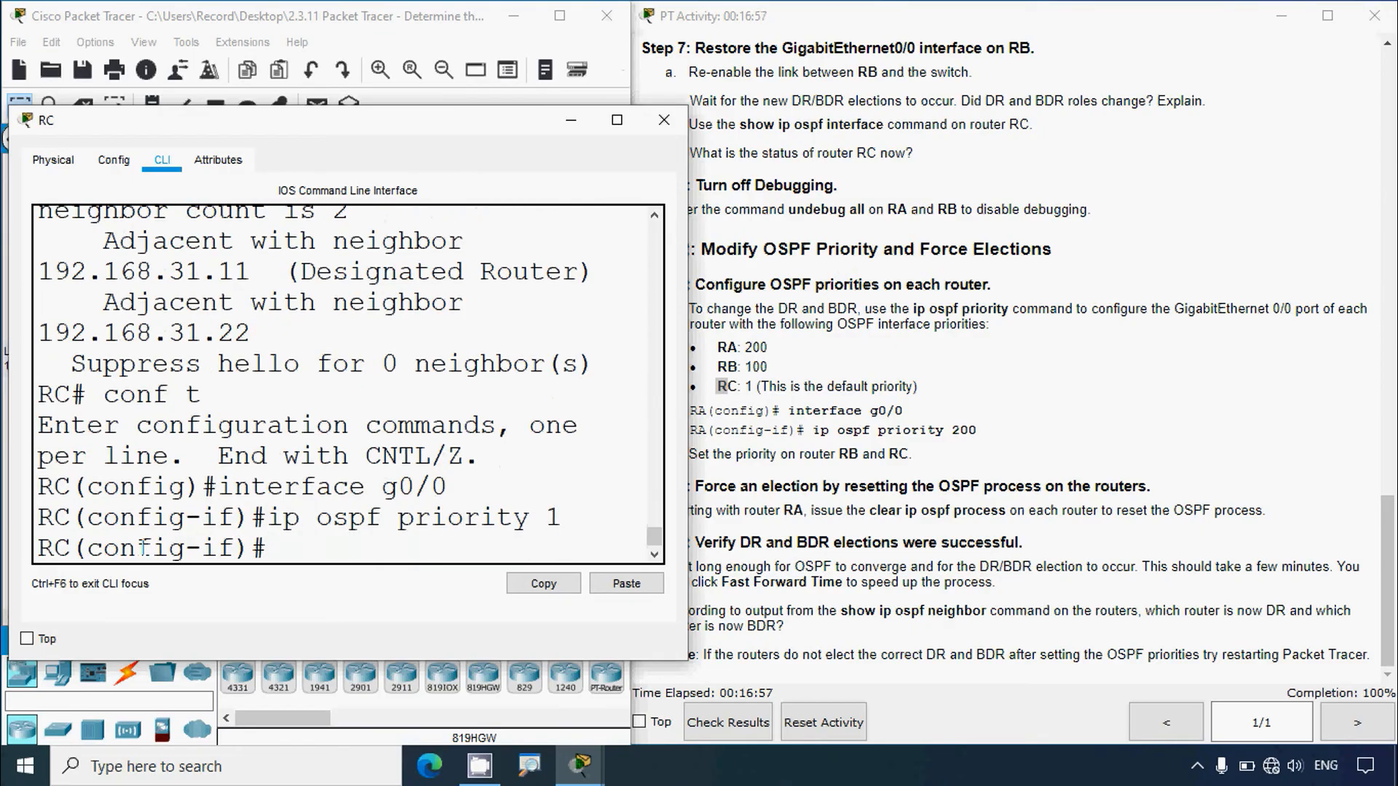
left_click(661, 122)
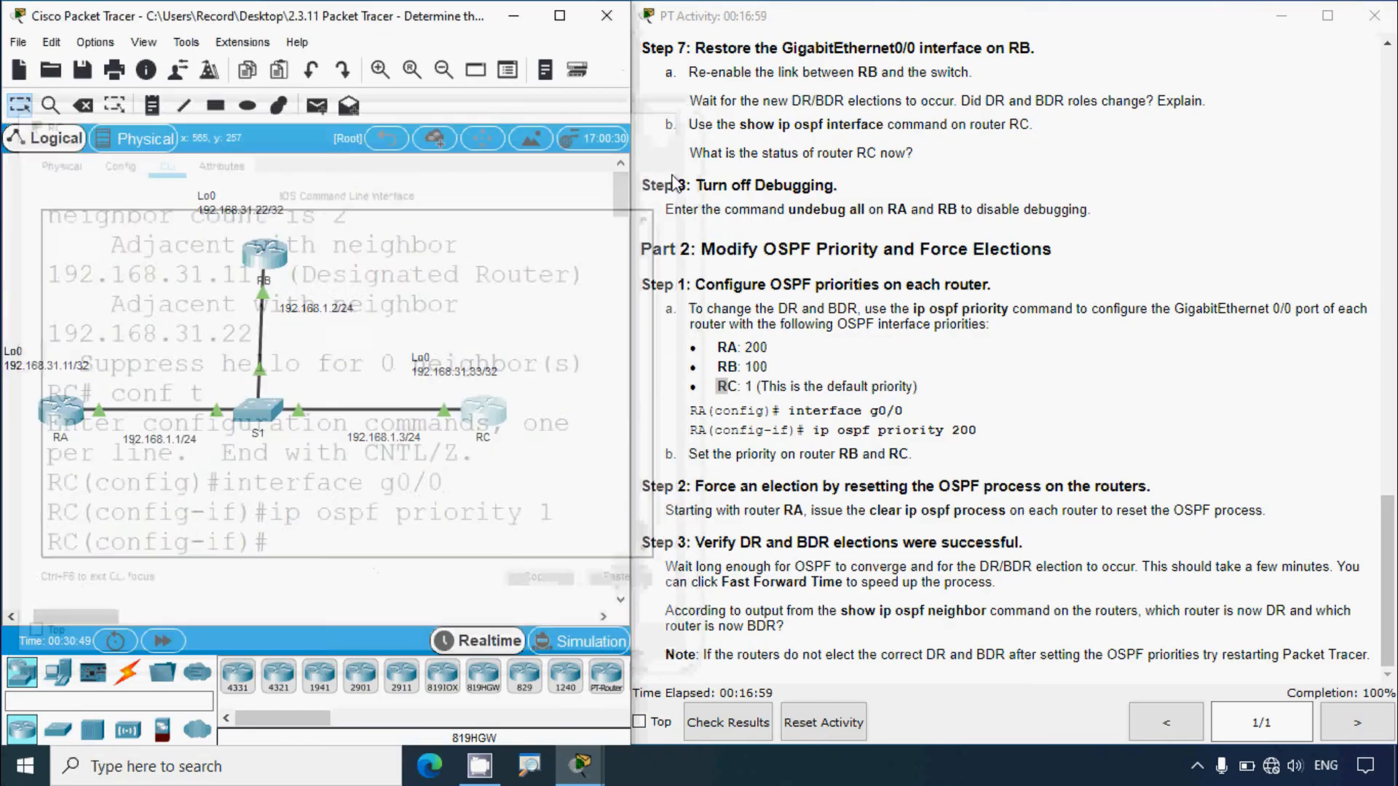
left_click(778, 496)
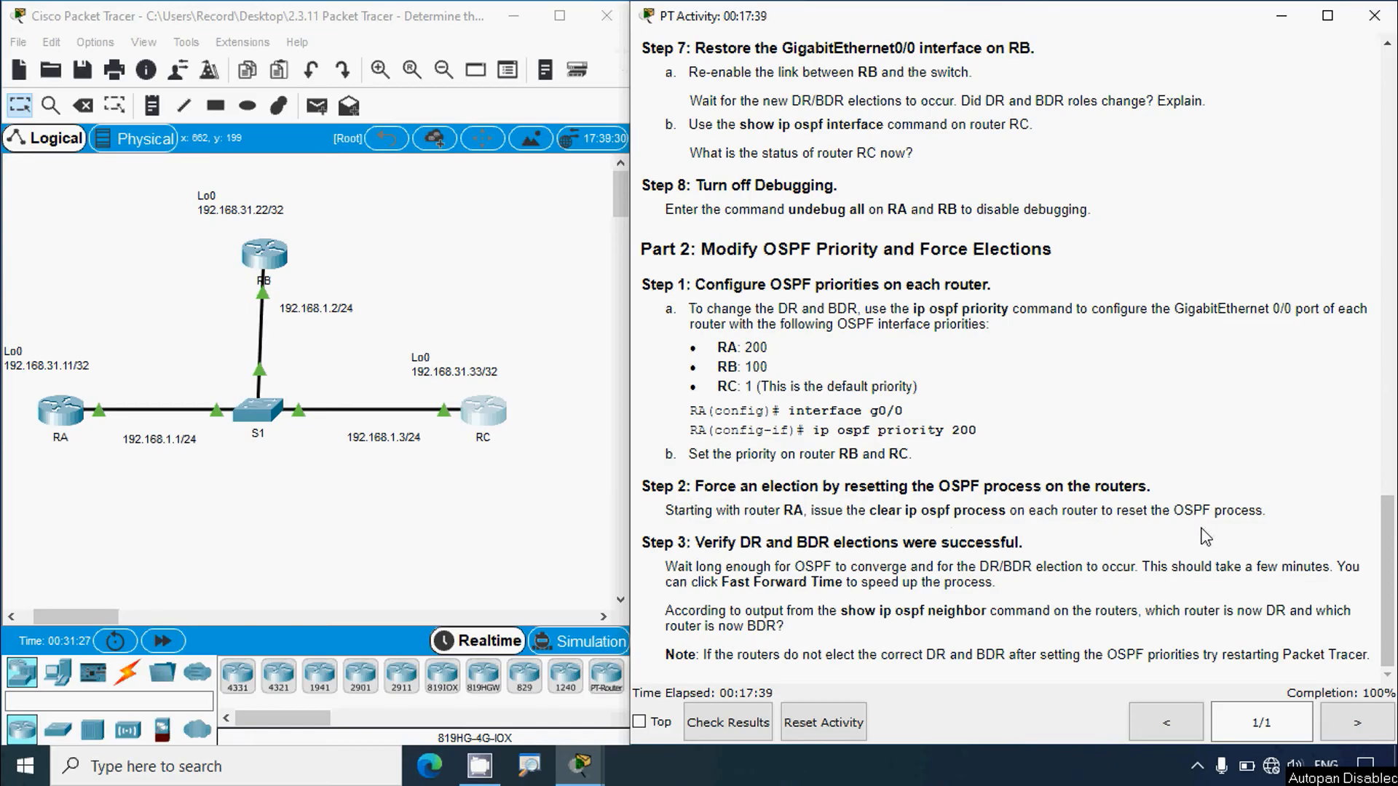
Open router RA's command line and leave configuration mode for privileged EXEC mode with end
left_click(77, 423)
left_click(76, 422)
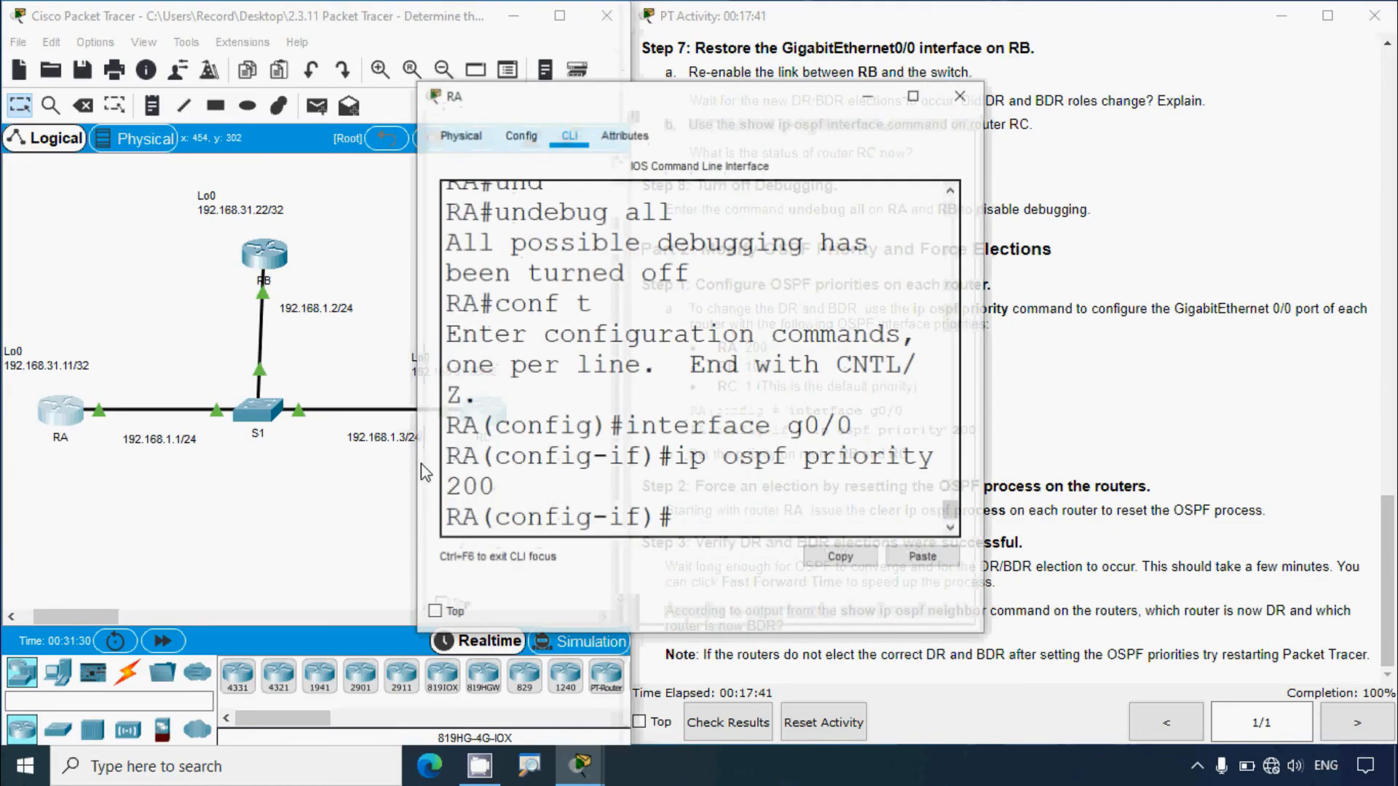
left_click_drag(547, 114, 218, 45)
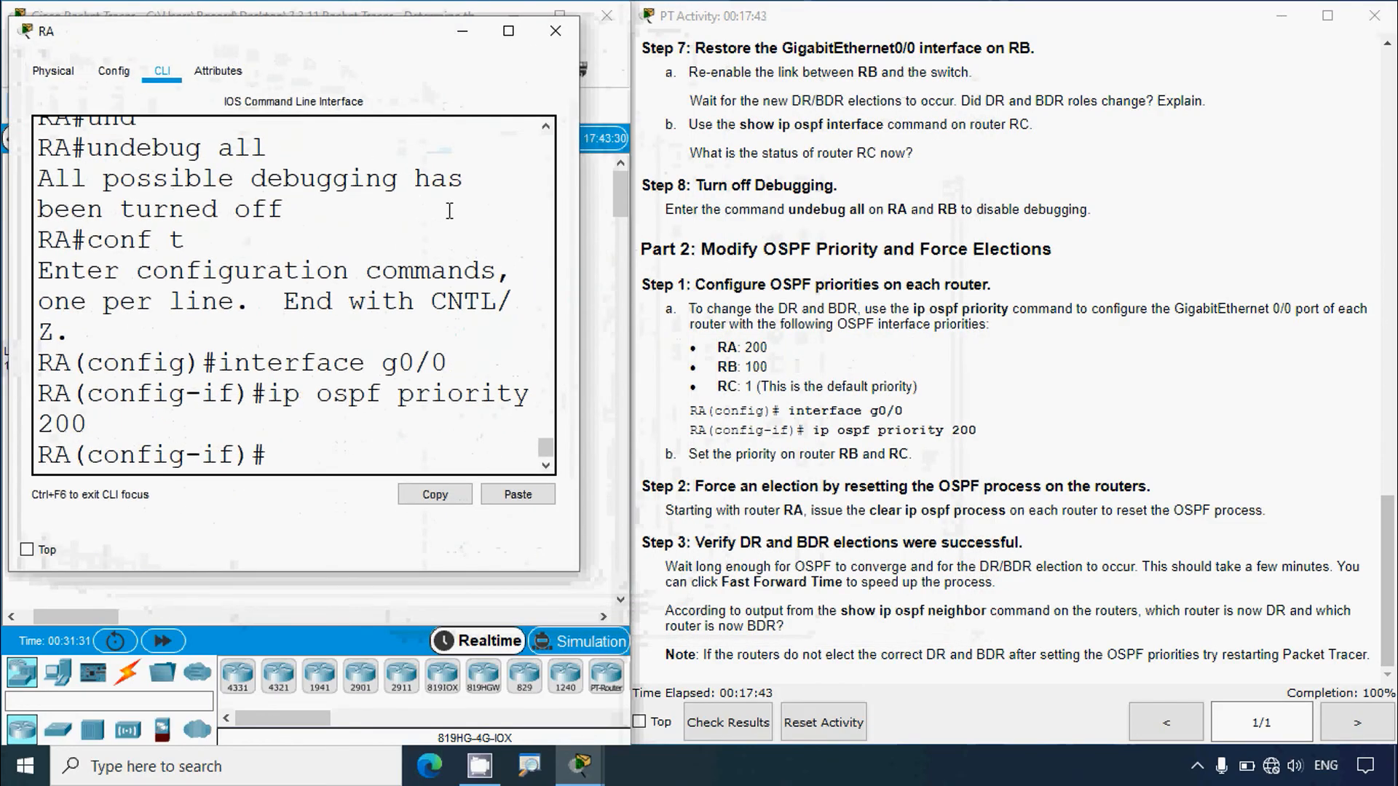
left_click_drag(580, 190, 667, 187)
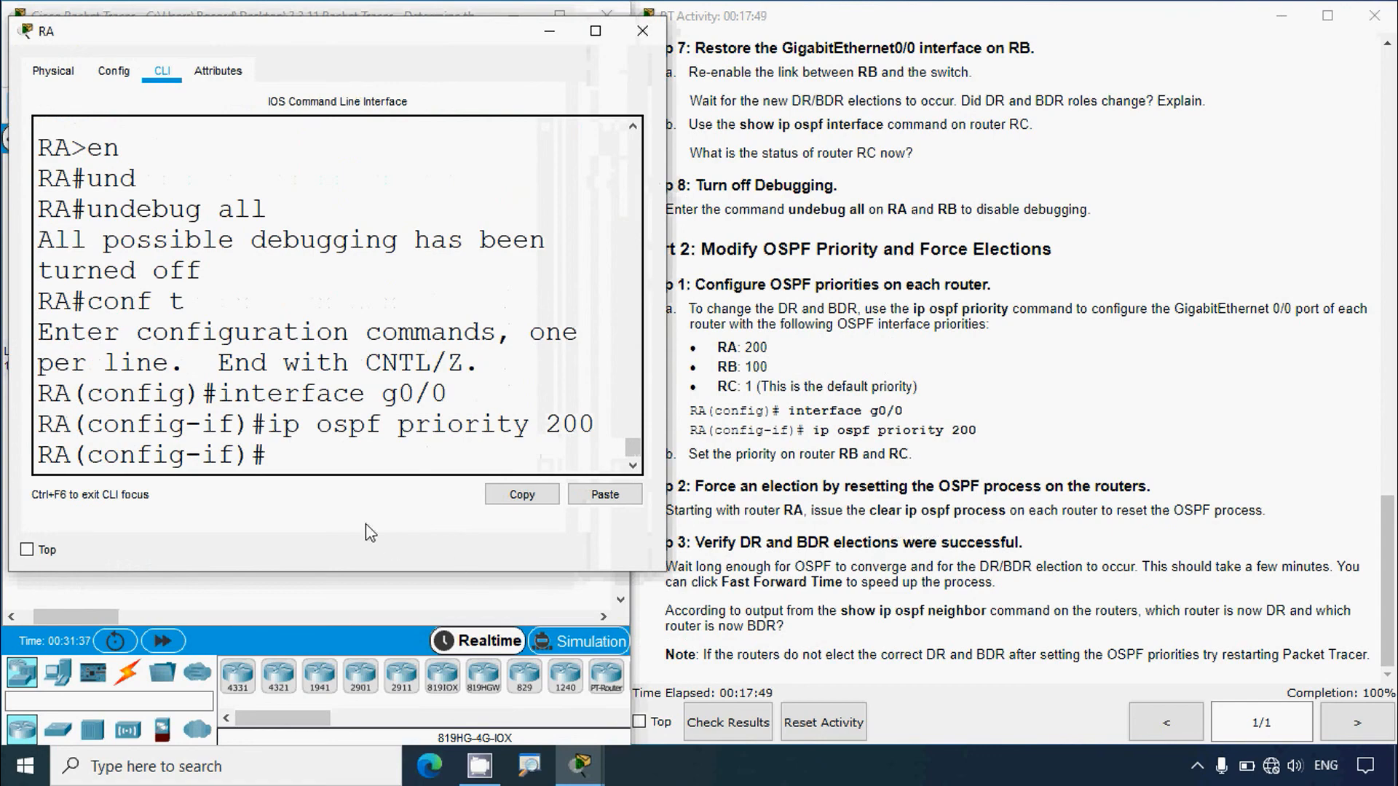
left_click(301, 459)
type("end")
key("Return")
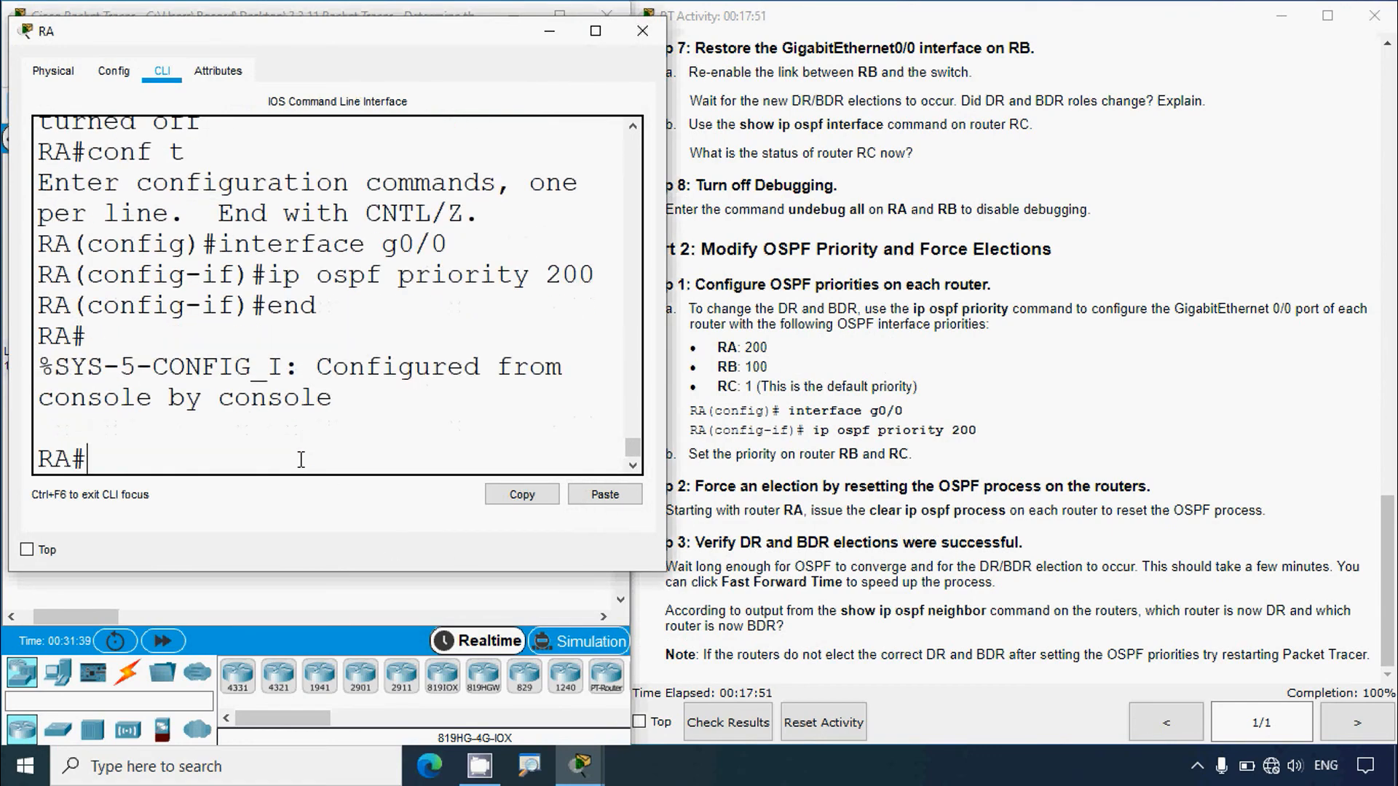
Reset all OSPF processes on RA with clear ip ospf process, answering y, and close RA's window
type("clear ip ")
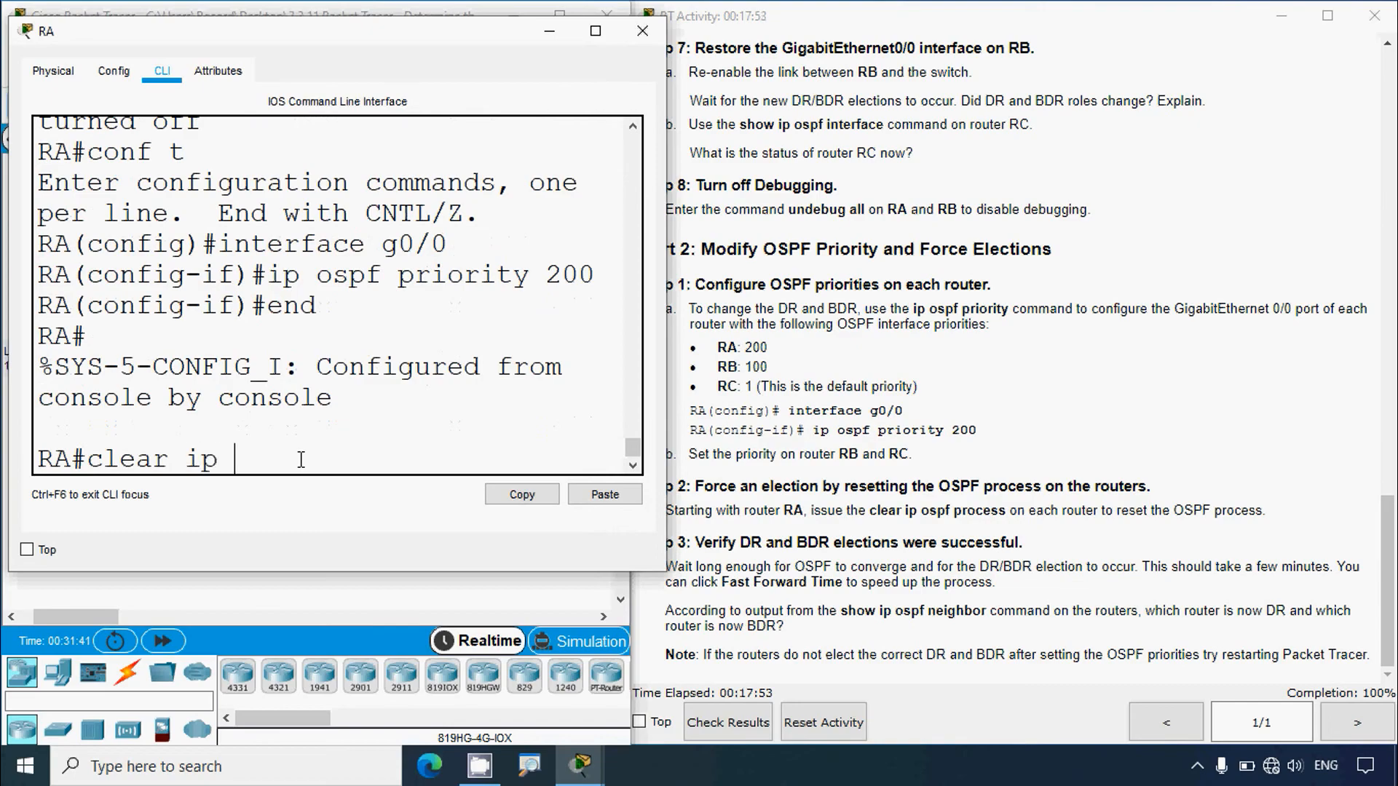
type("ospf process")
key("Return")
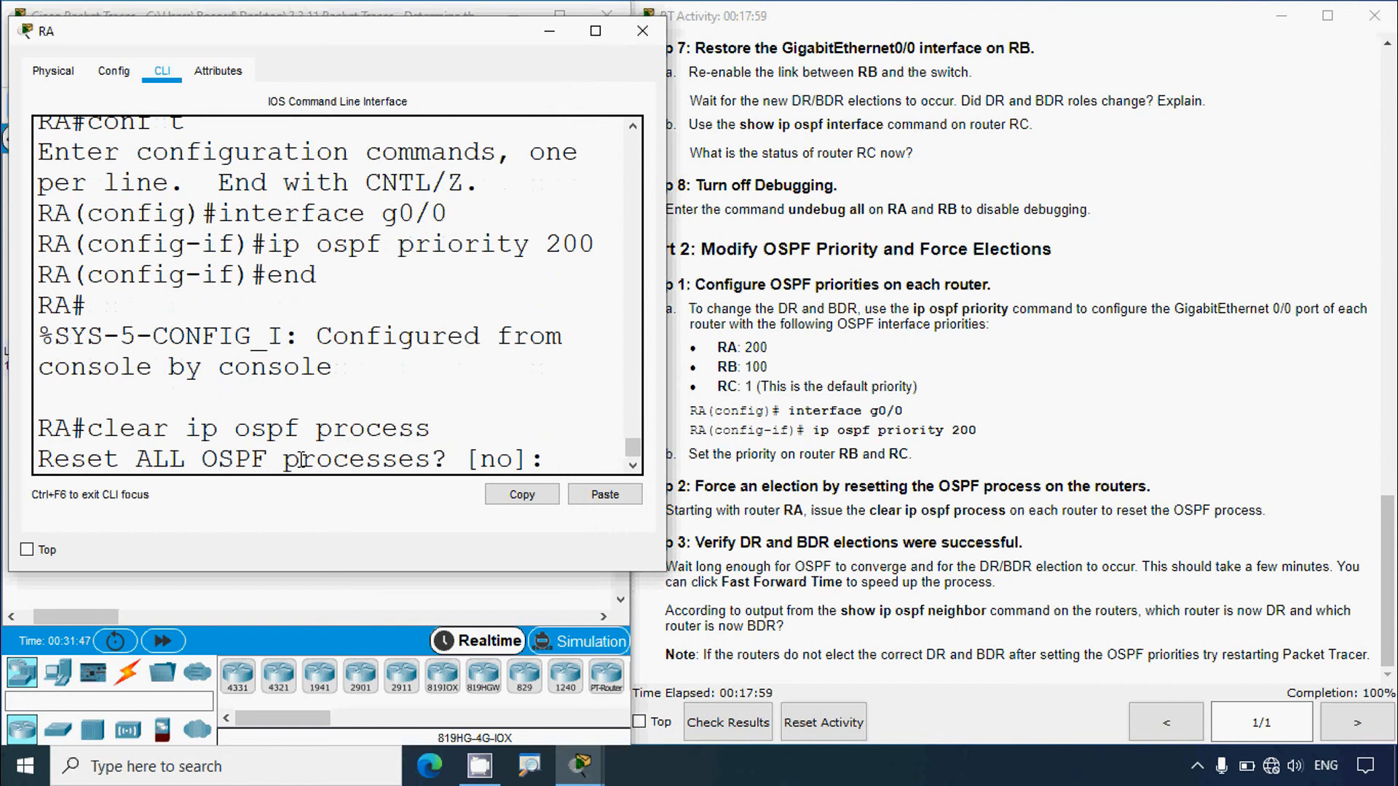
type("y")
key("Return")
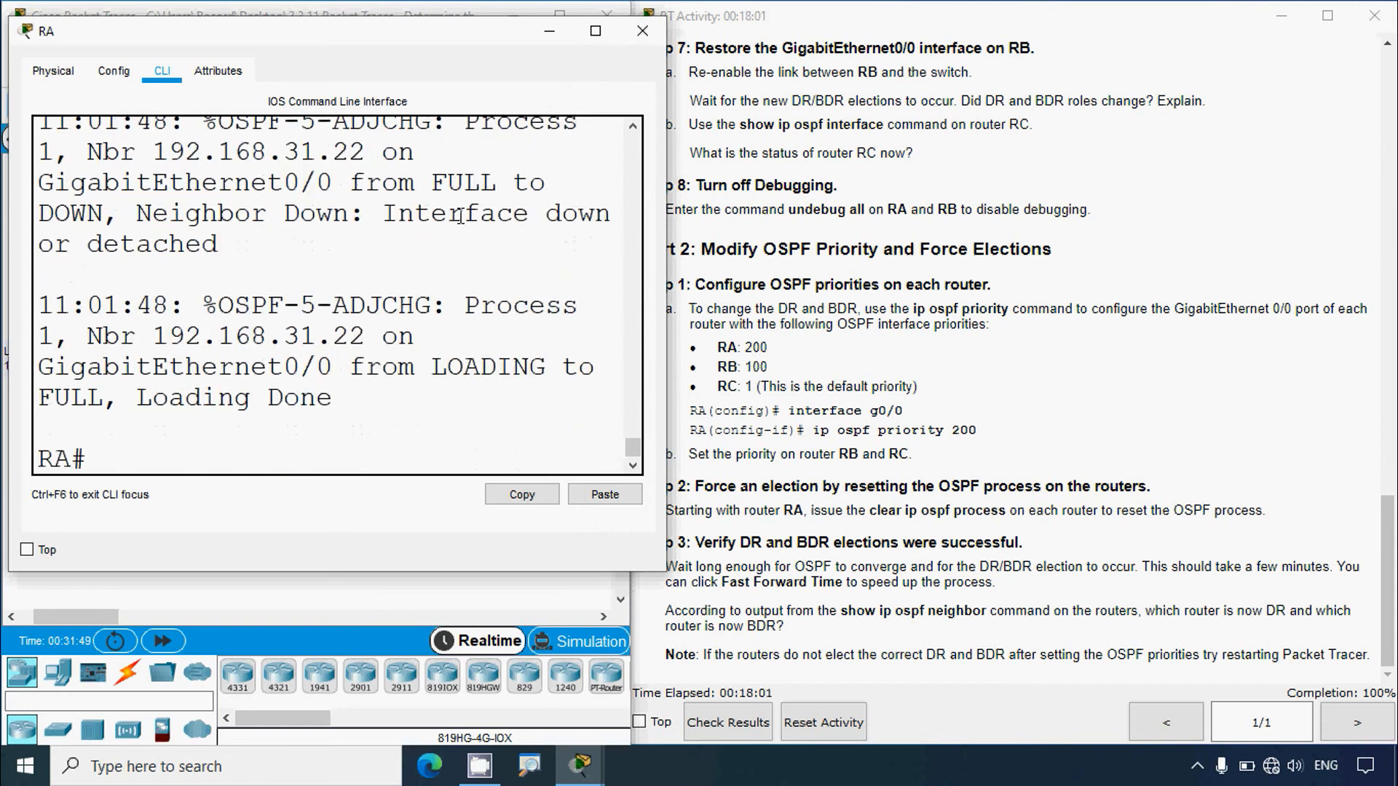
left_click(642, 31)
Open router RB's command line and exit interface and global configuration modes to privileged EXEC mode
left_click(282, 264)
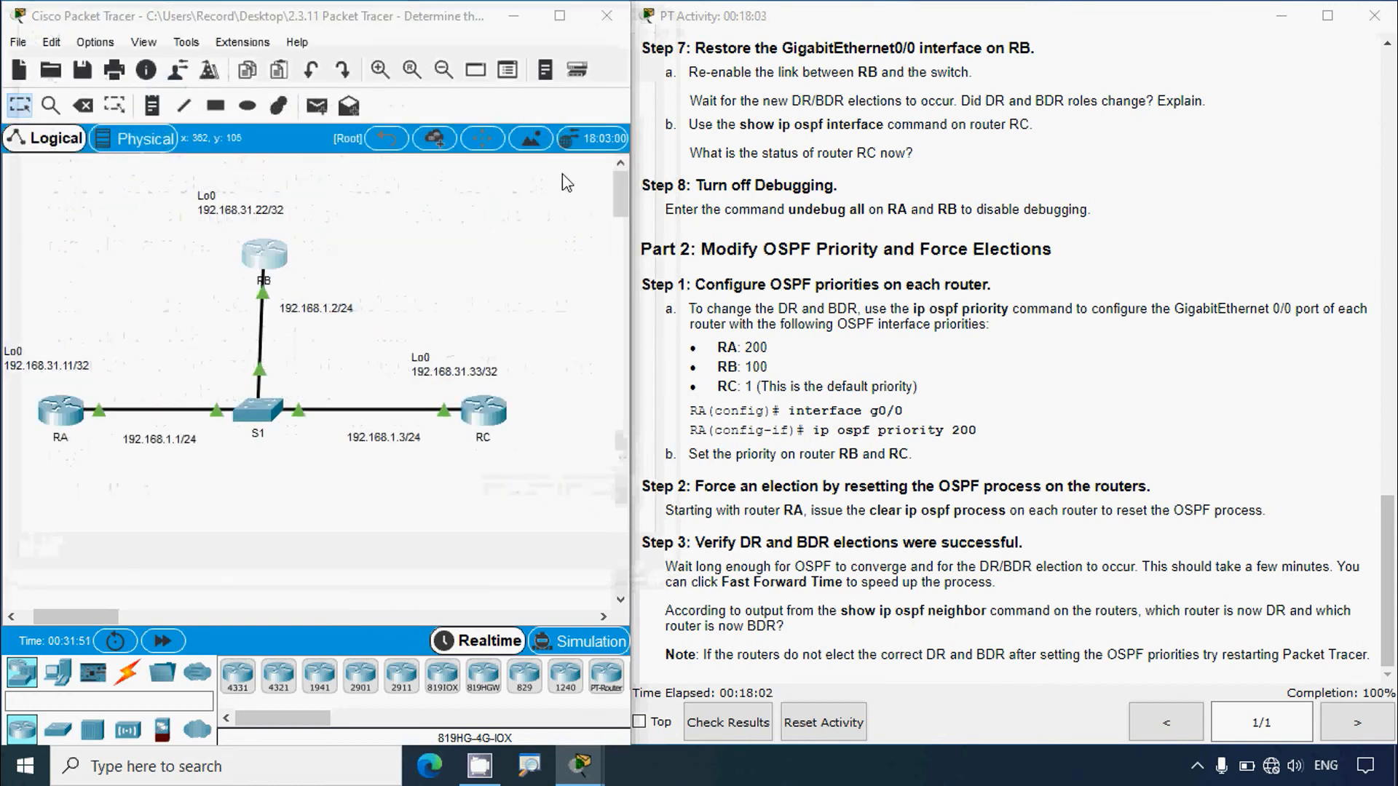
left_click_drag(580, 107, 177, 114)
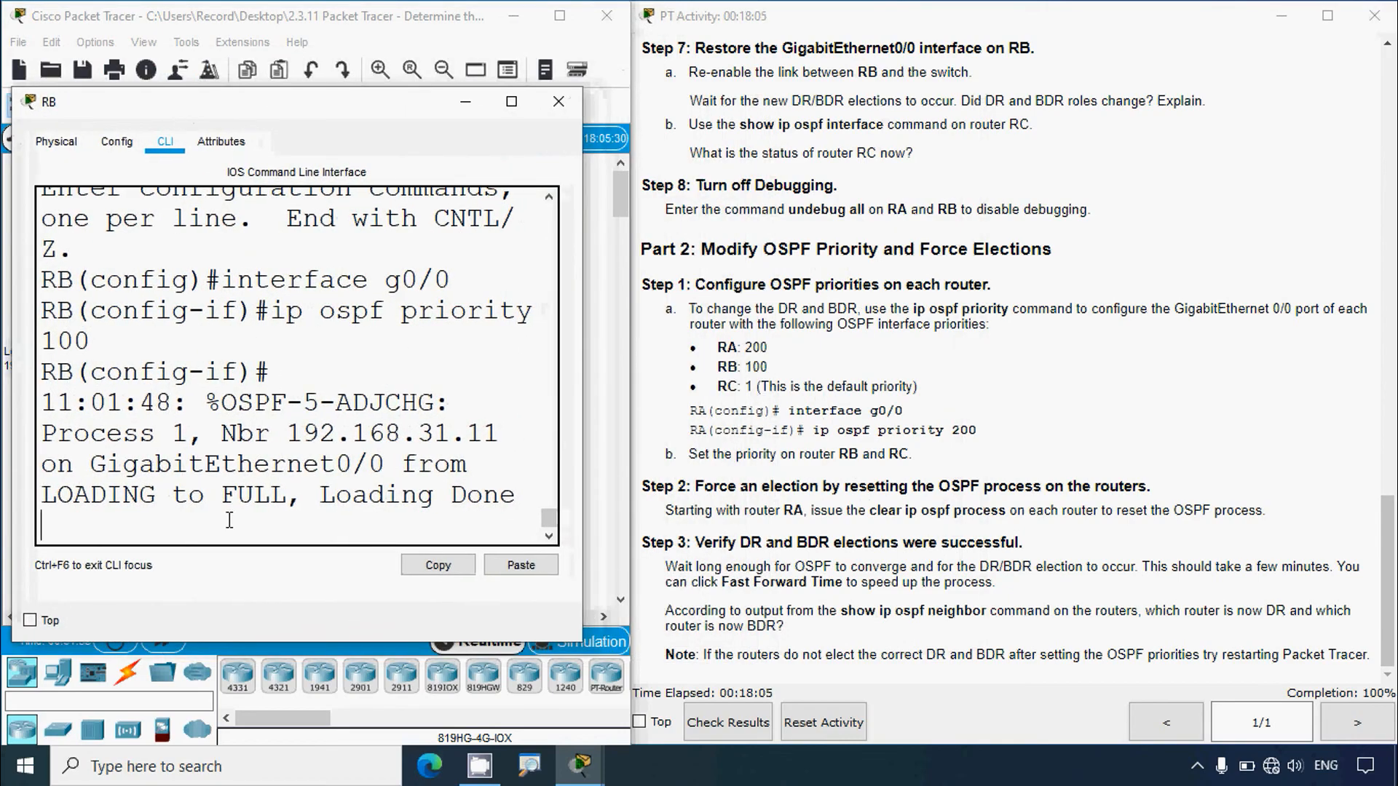
key("Return")
type("exit")
key("Return")
key("Return")
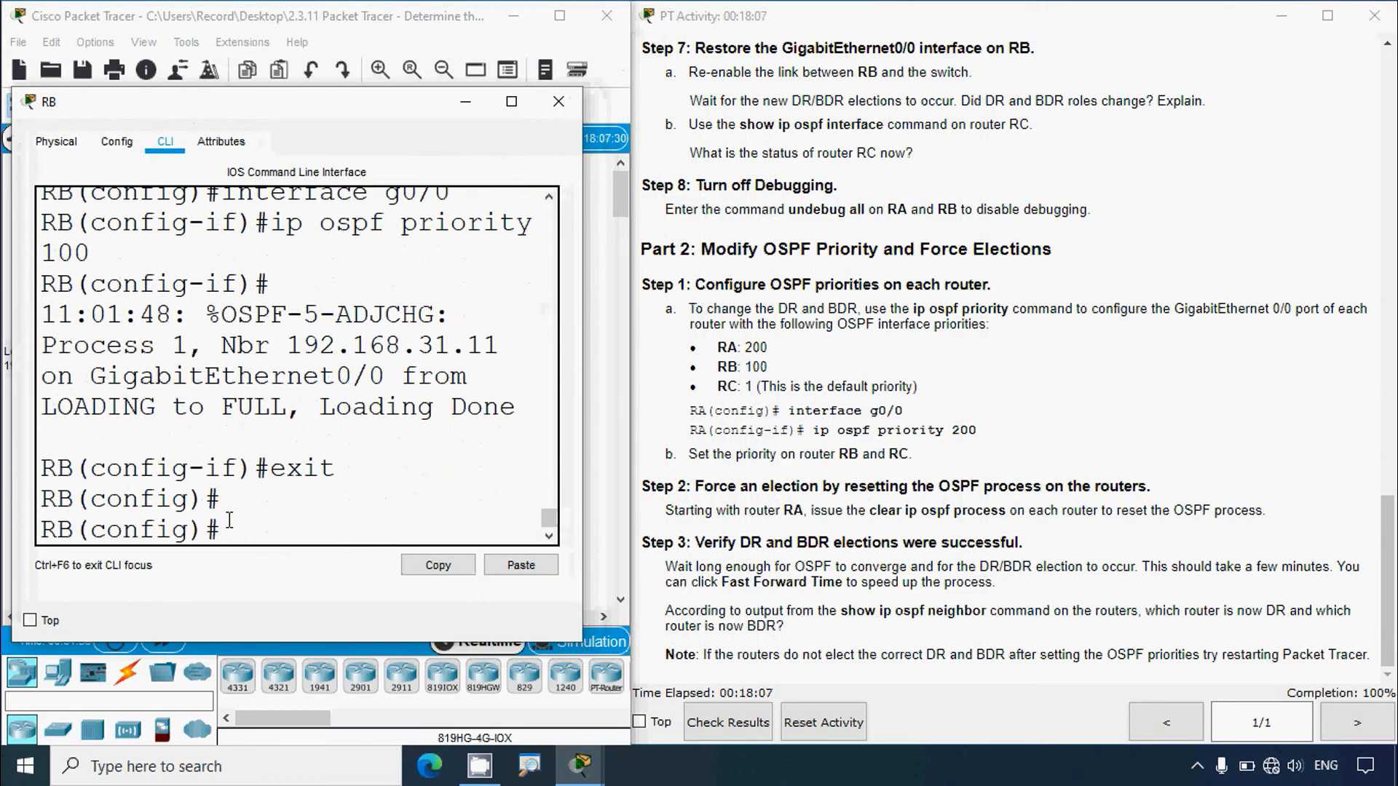
type("exit")
key("Return")
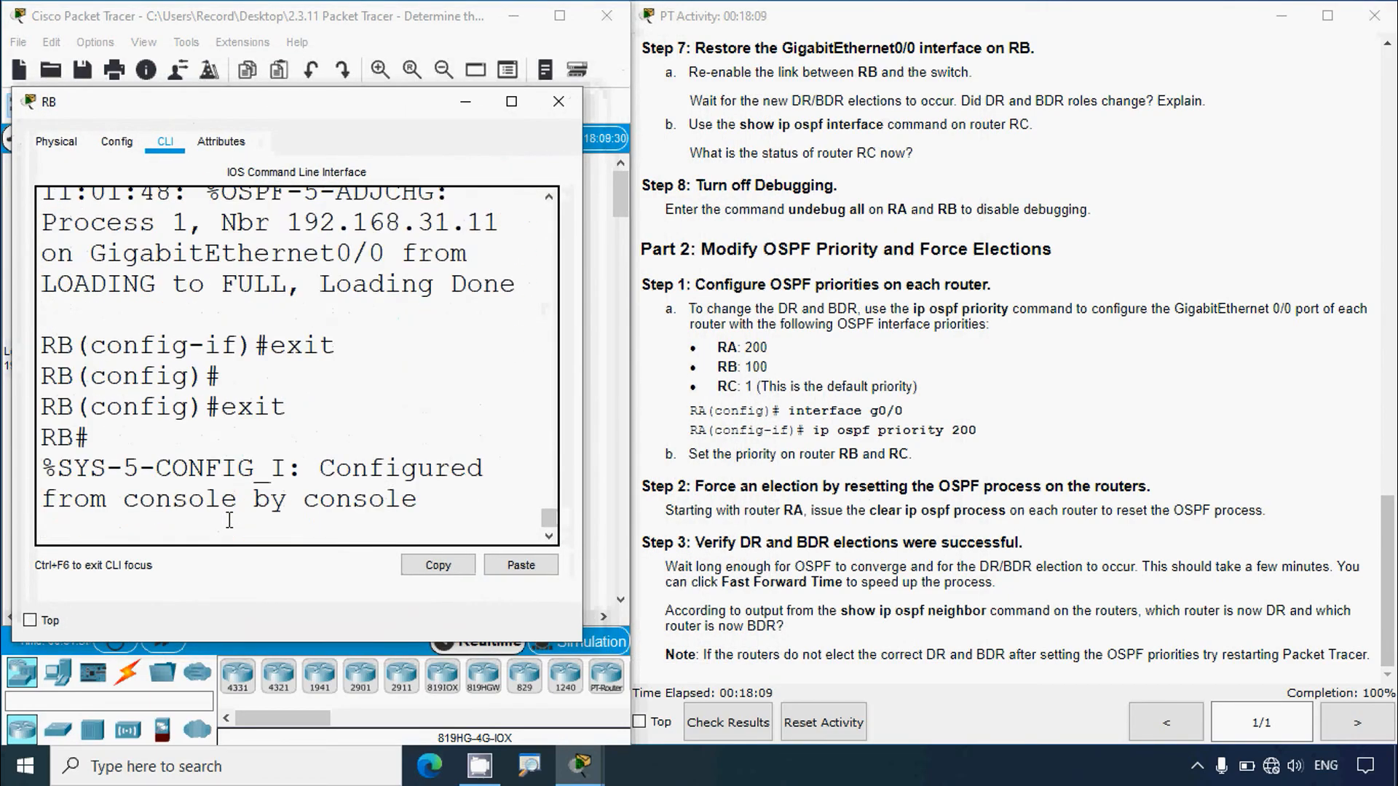
key("Return")
Reset all OSPF processes on RB with clear ip ospf process, answering yes, and close RB's window
type("clear ip")
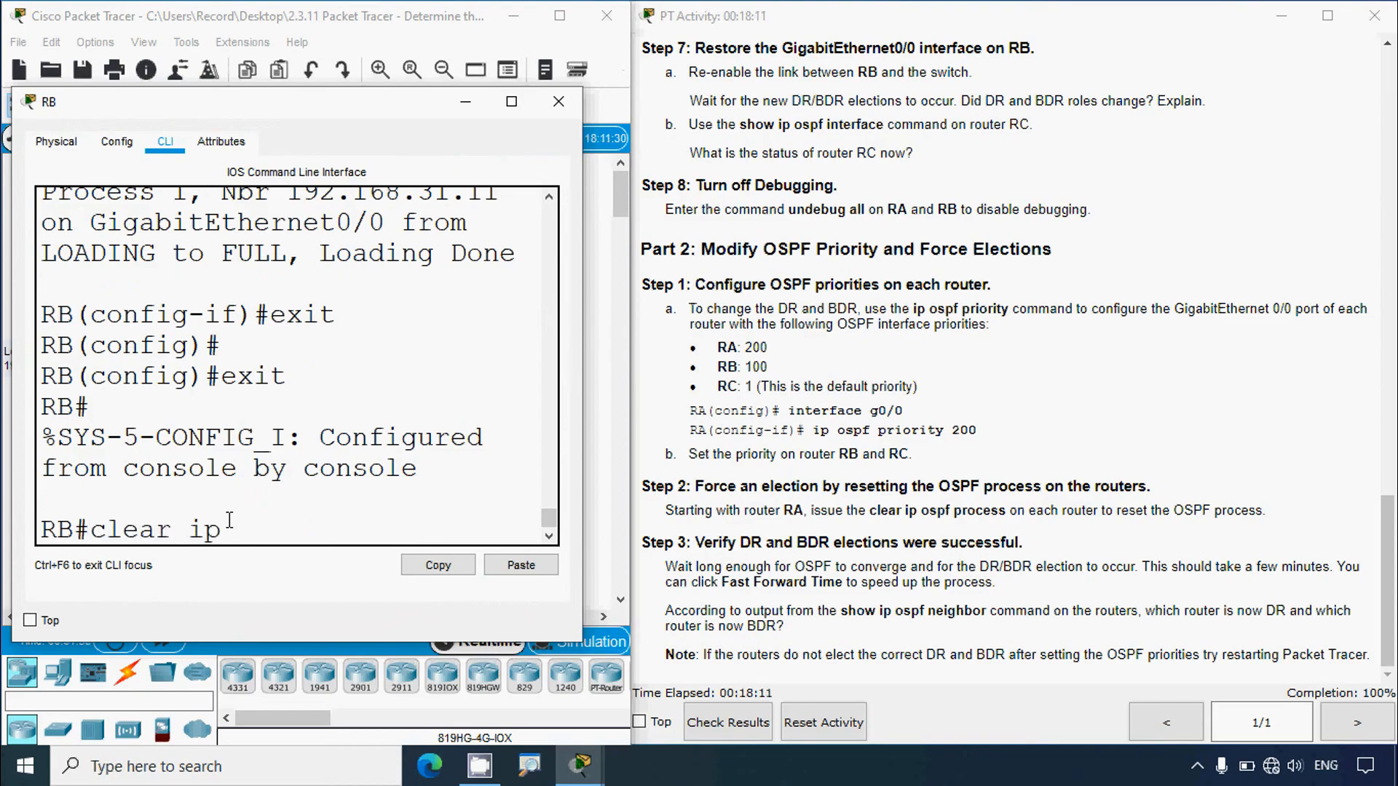
type(" ospf process")
key("Return")
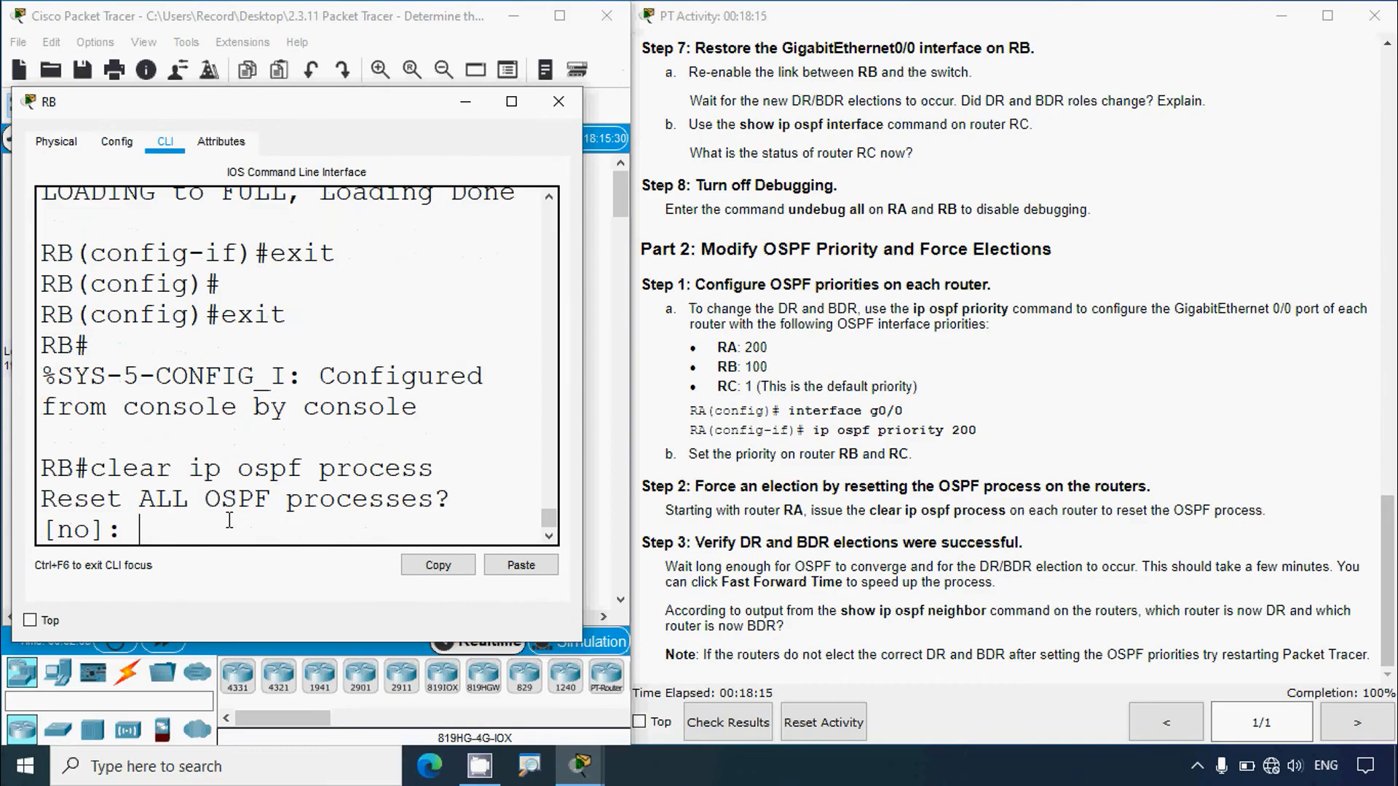
type("yes")
key("Return")
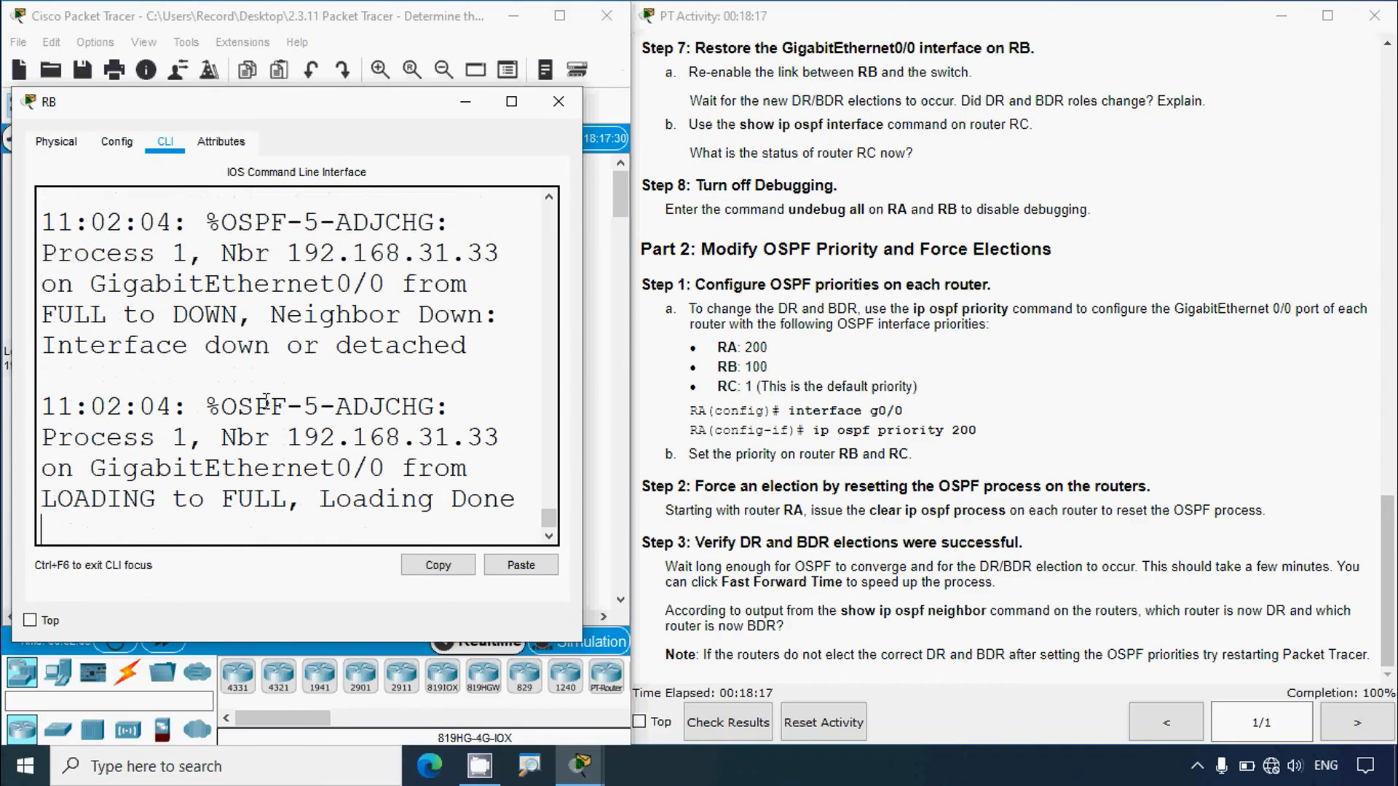
left_click(559, 101)
Open router RC's command line and return to privileged EXEC mode with end
left_click(482, 421)
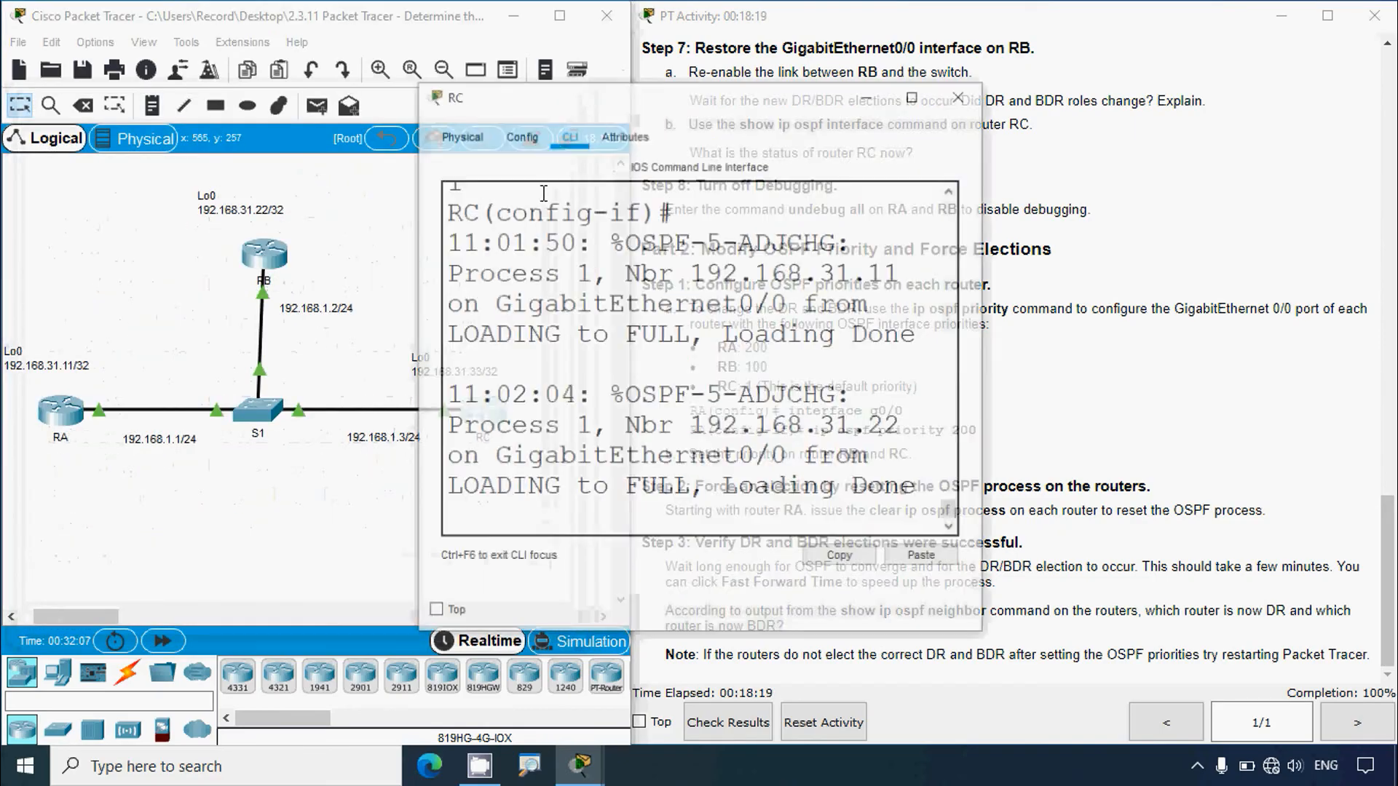
left_click_drag(574, 107, 155, 115)
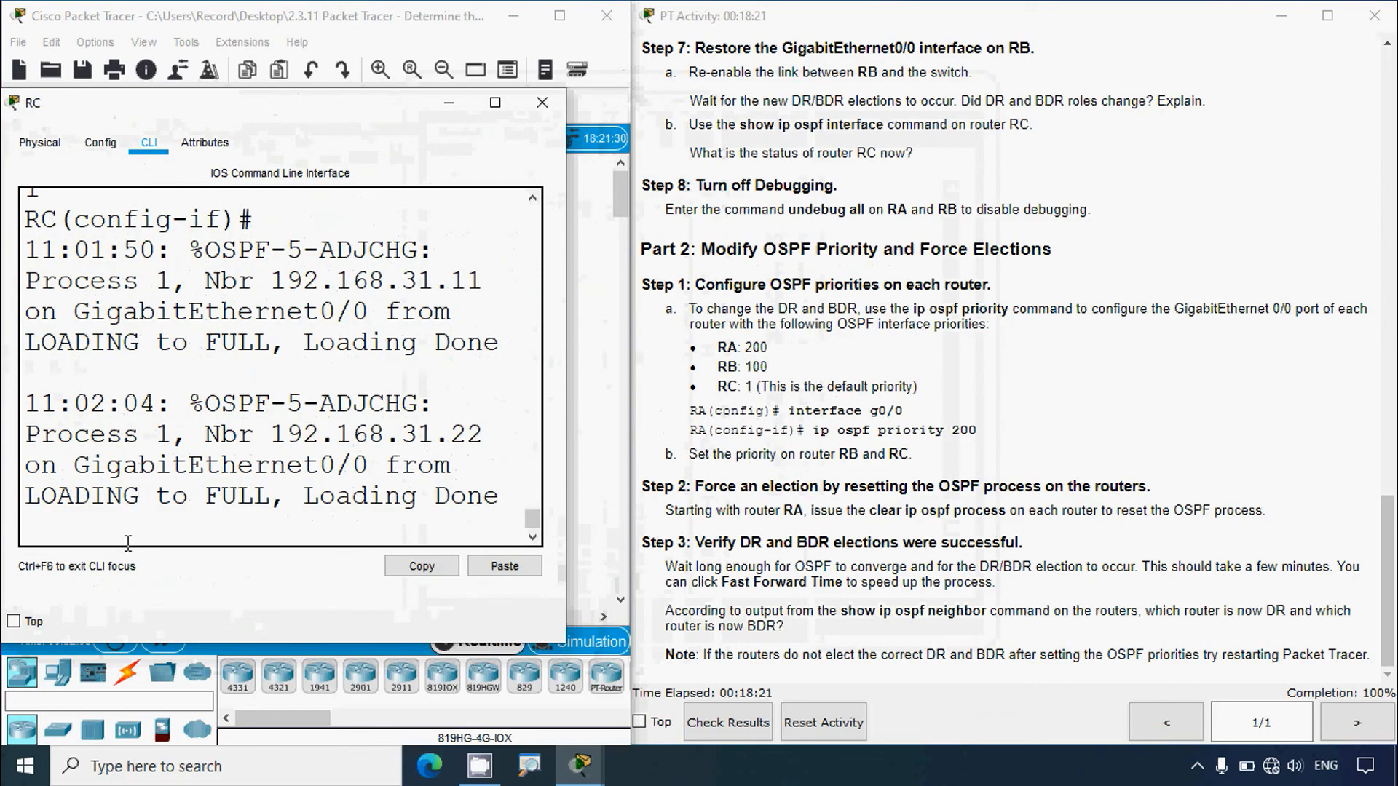
key("Return")
type("end")
key("Return")
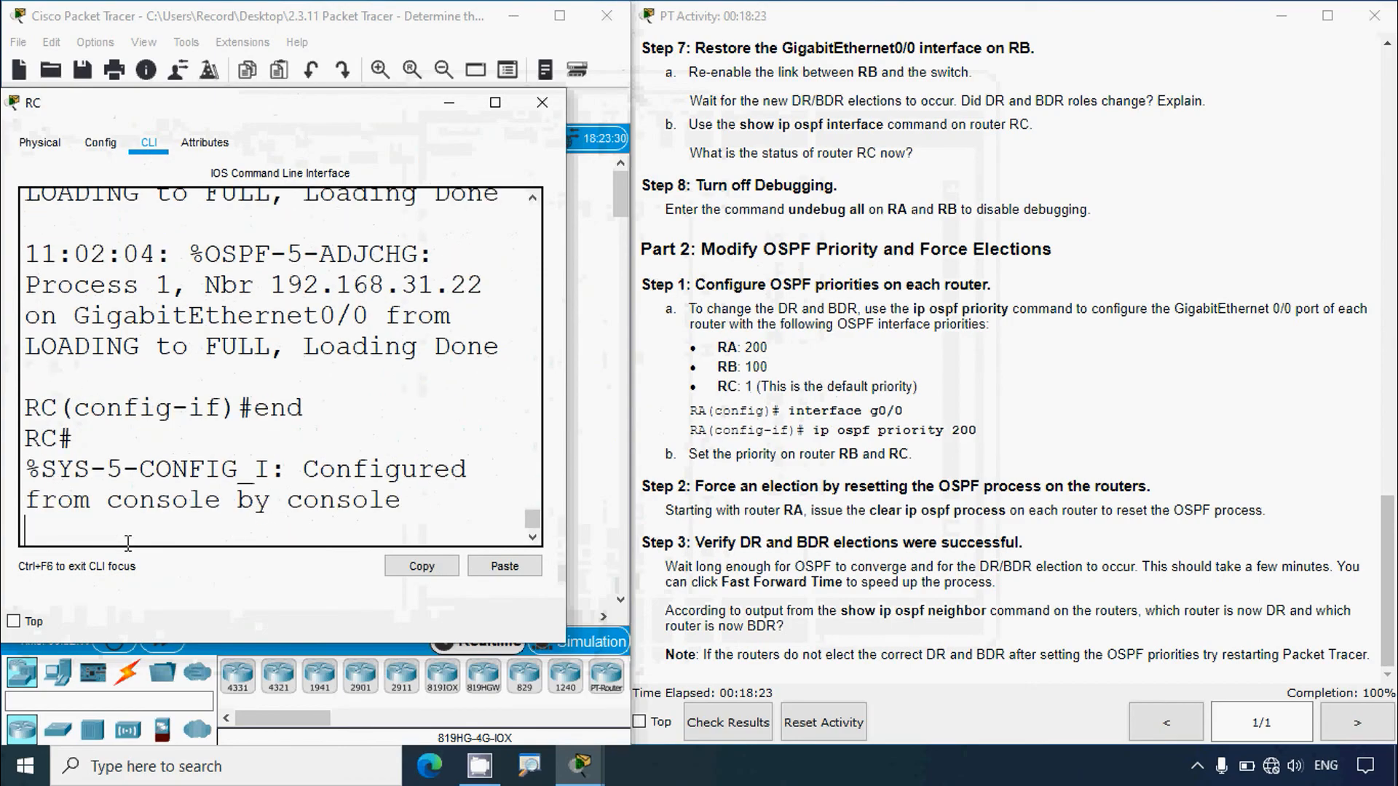
key("Return")
Reset all OSPF processes on RC with clear ip ospf process, answering yes, and close RC's window
type("jclear")
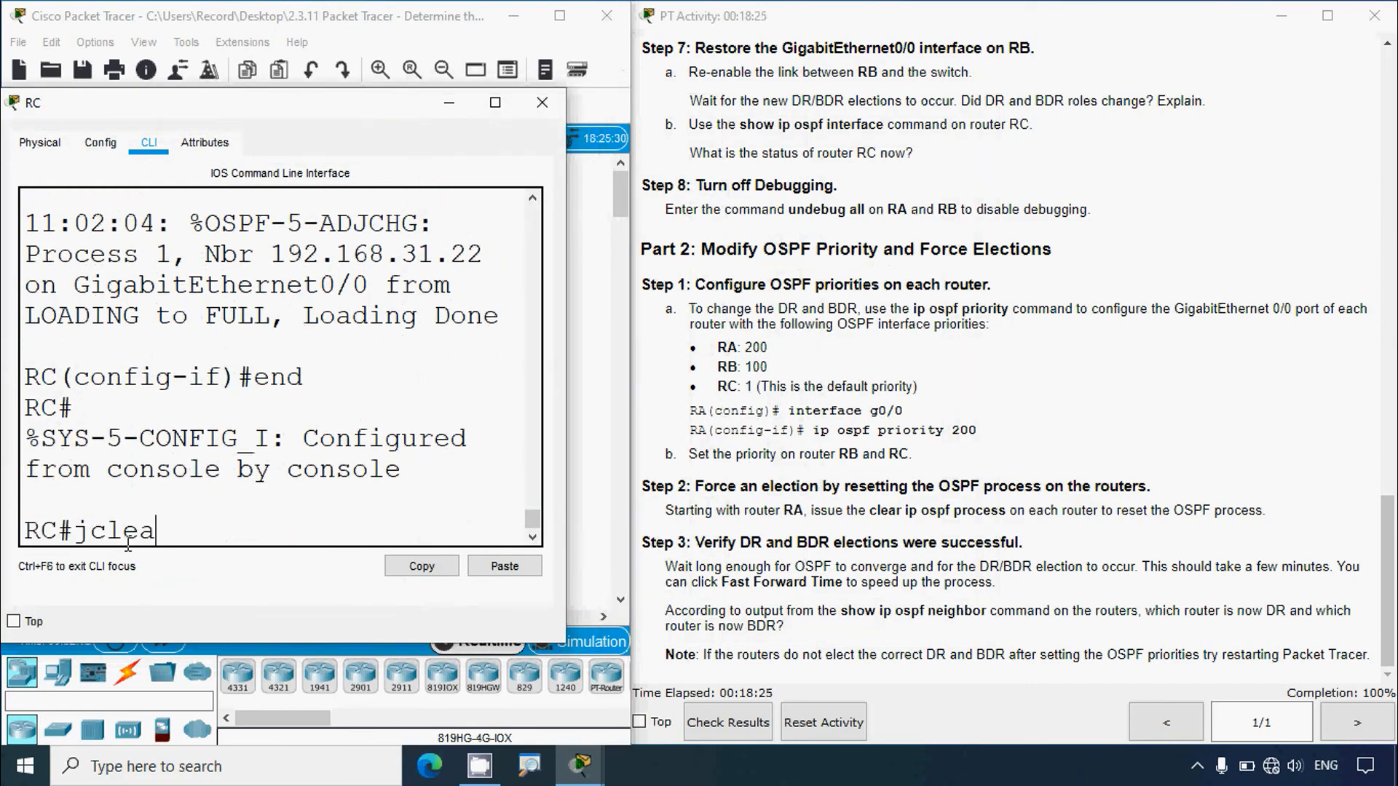
key("BackSpace")
key("BackSpace")
key("BackSpace")
key("BackSpace")
key("BackSpace")
type("clear ip ospf process")
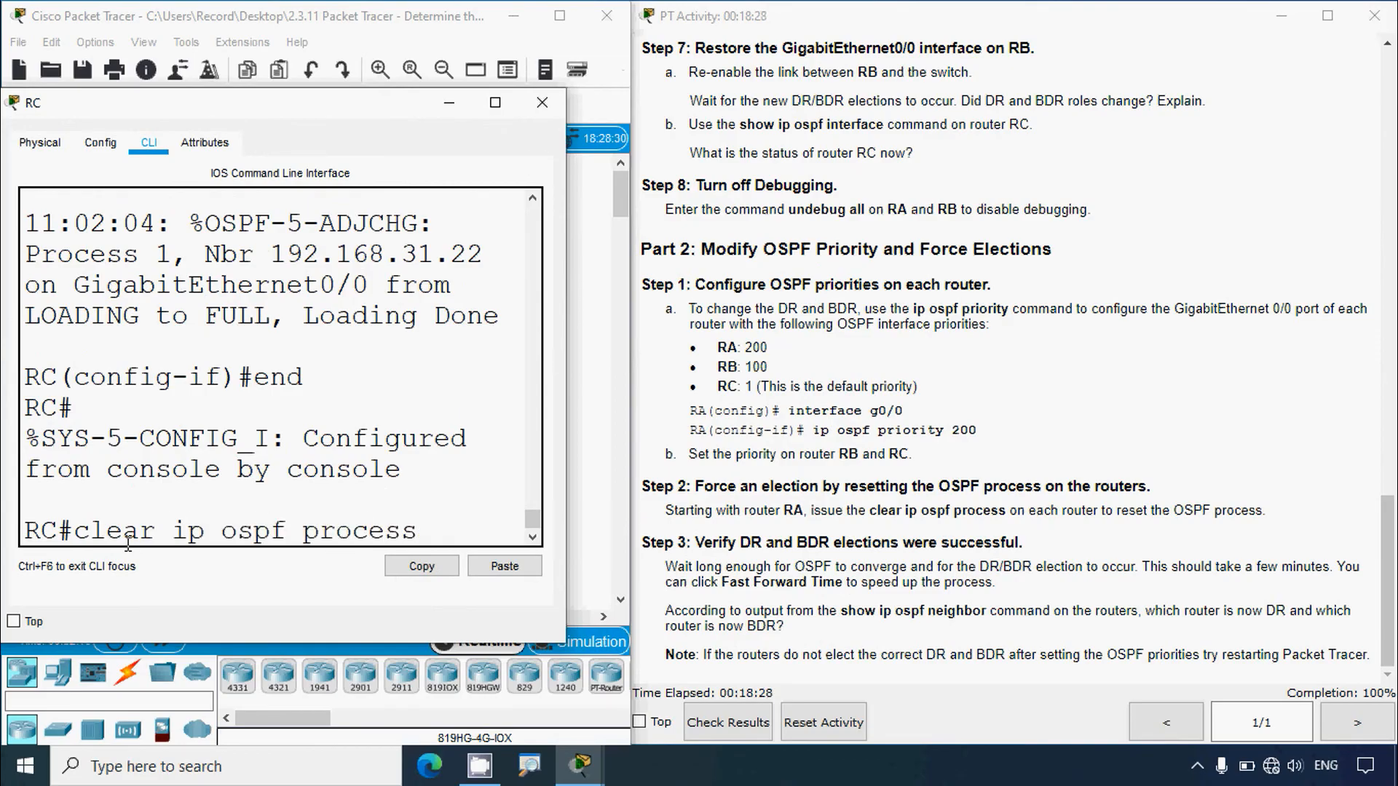
key("Return")
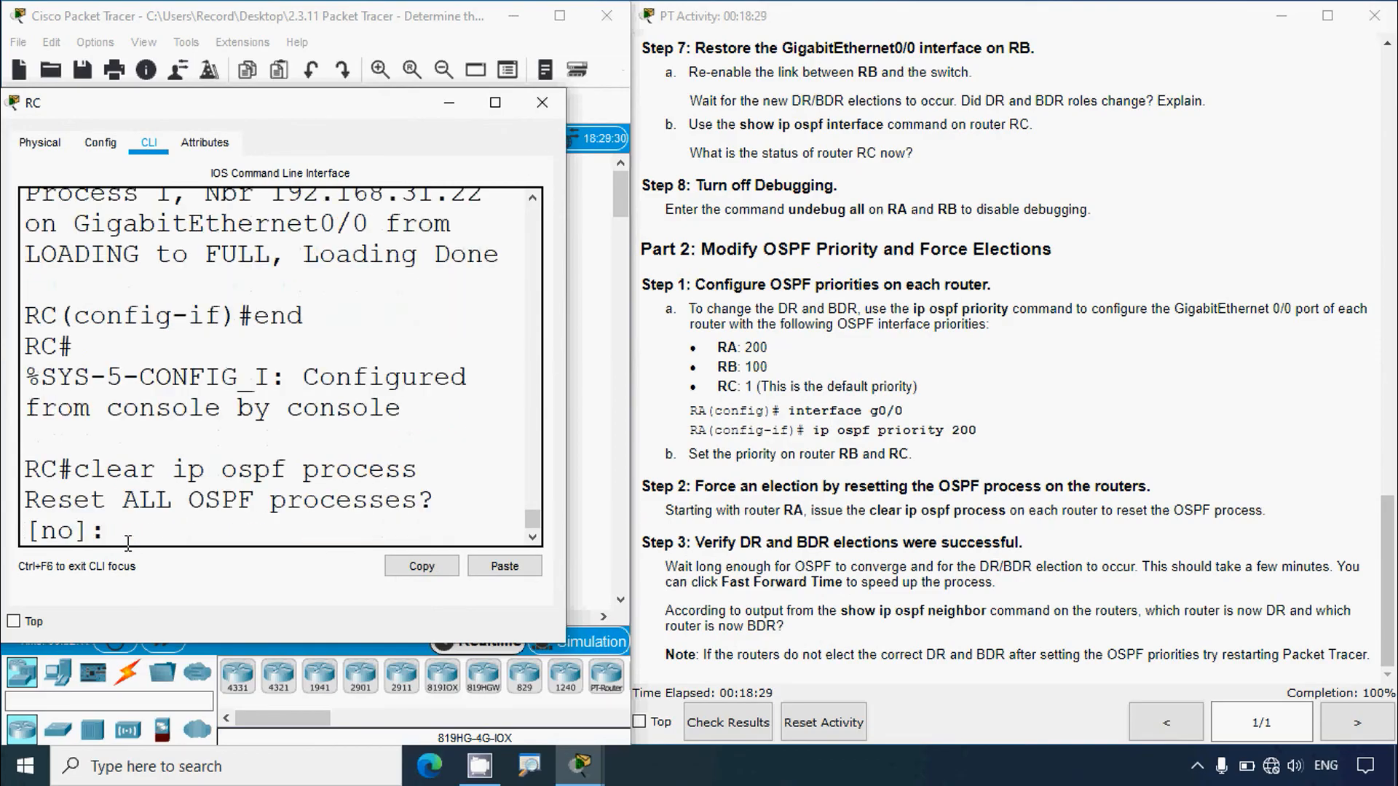
type("yes")
key("Return")
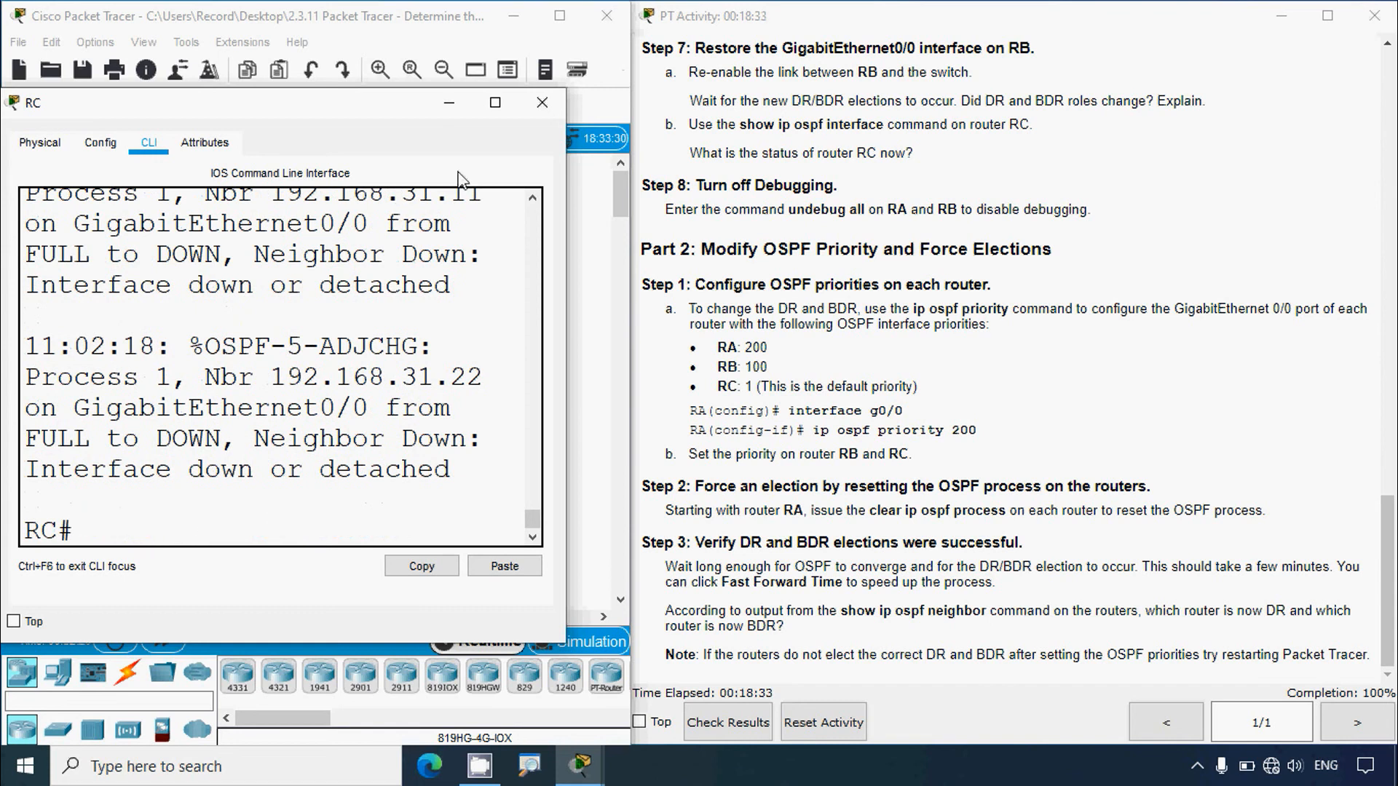
left_click(541, 101)
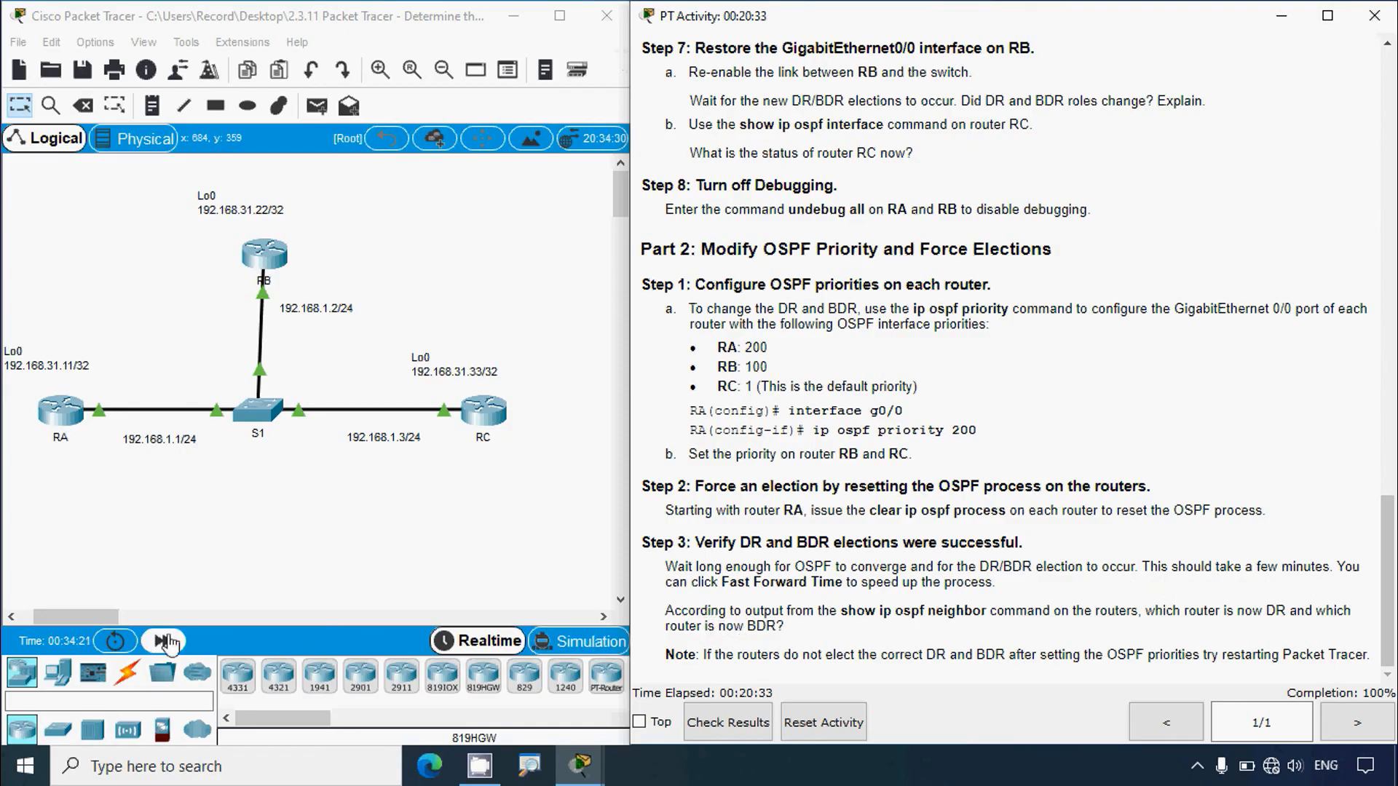
Fast-forward the simulation time repeatedly to let OSPF converge and the DR/BDR election complete
left_click(173, 638)
left_click(166, 639)
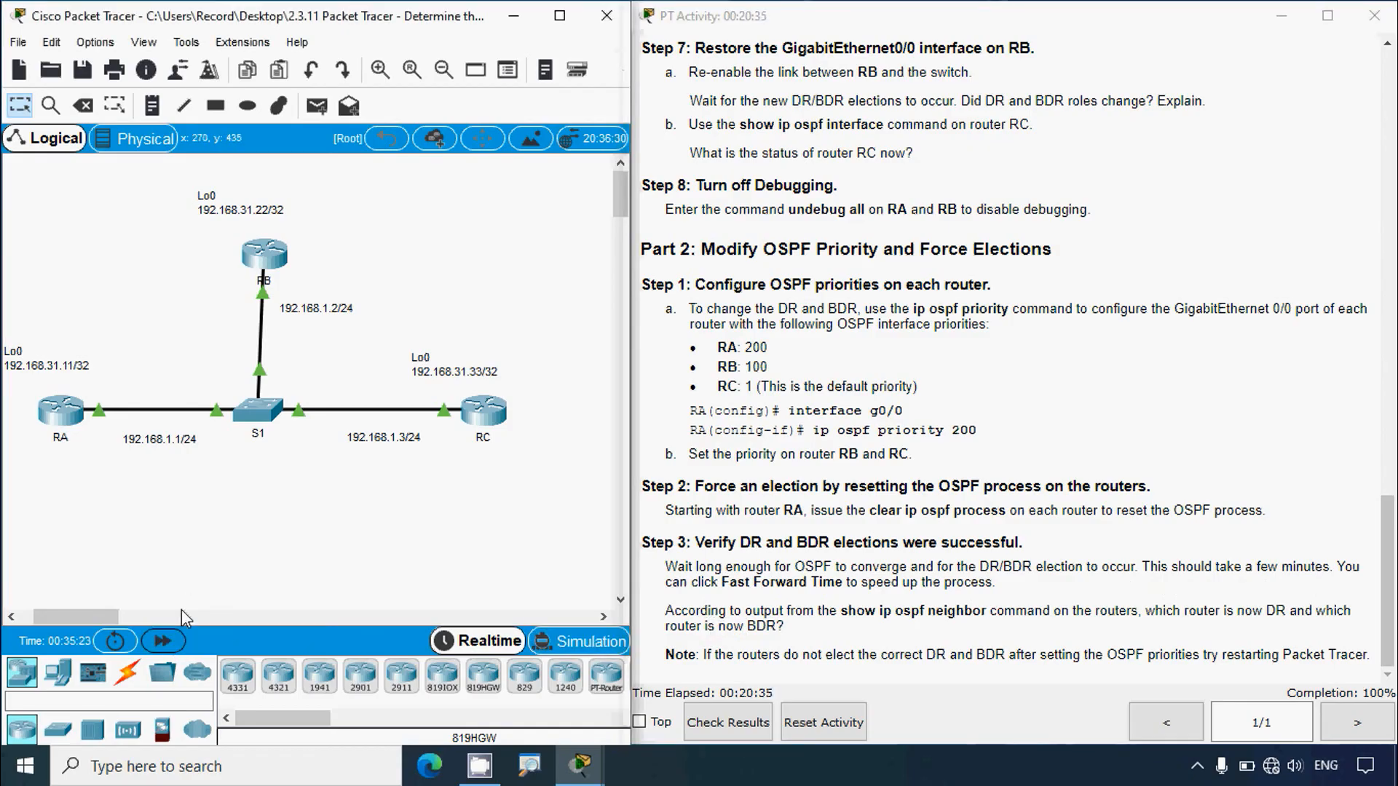
left_click(166, 640)
left_click(166, 641)
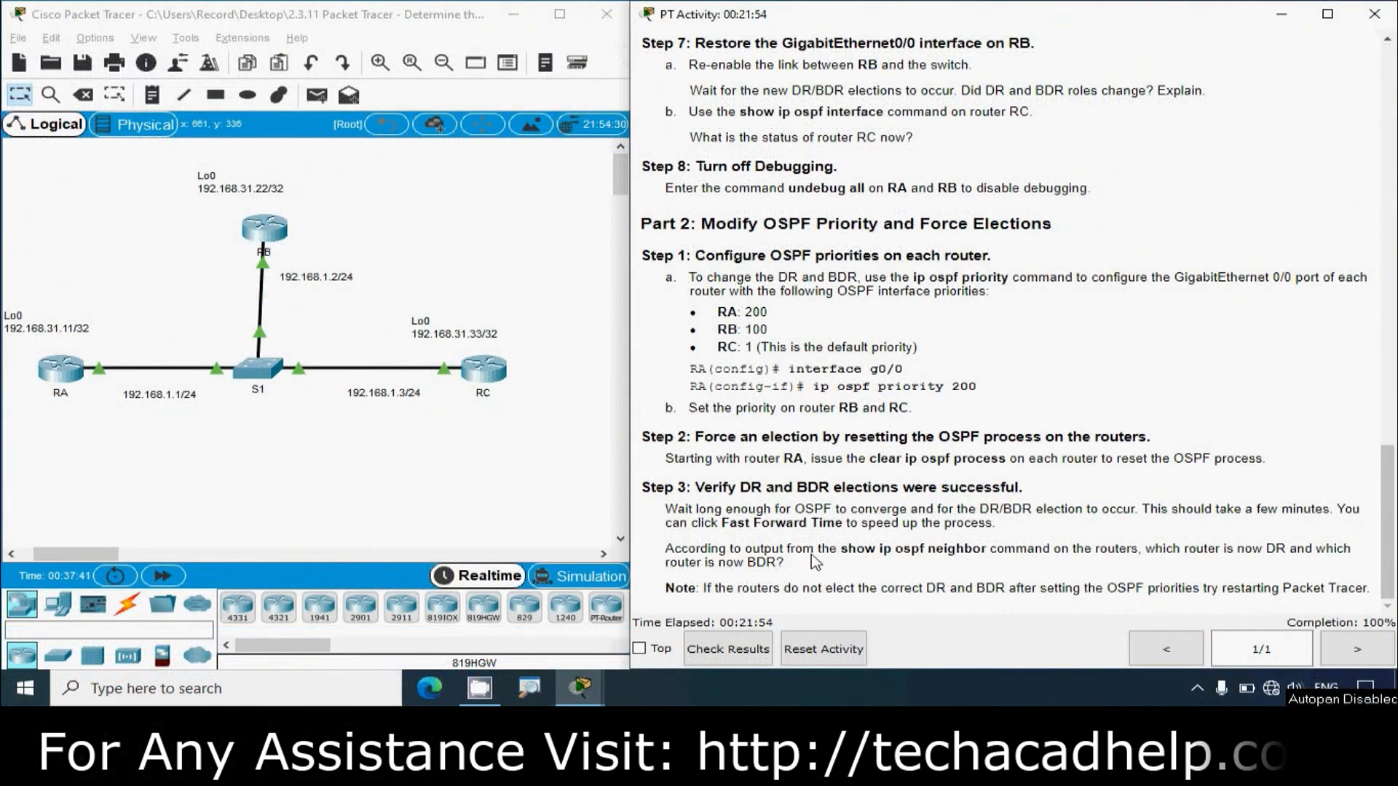
Open router RC's command line in a maximized window and list its OSPF neighbors with show ip ospf nei
left_click(524, 486)
left_click(484, 370)
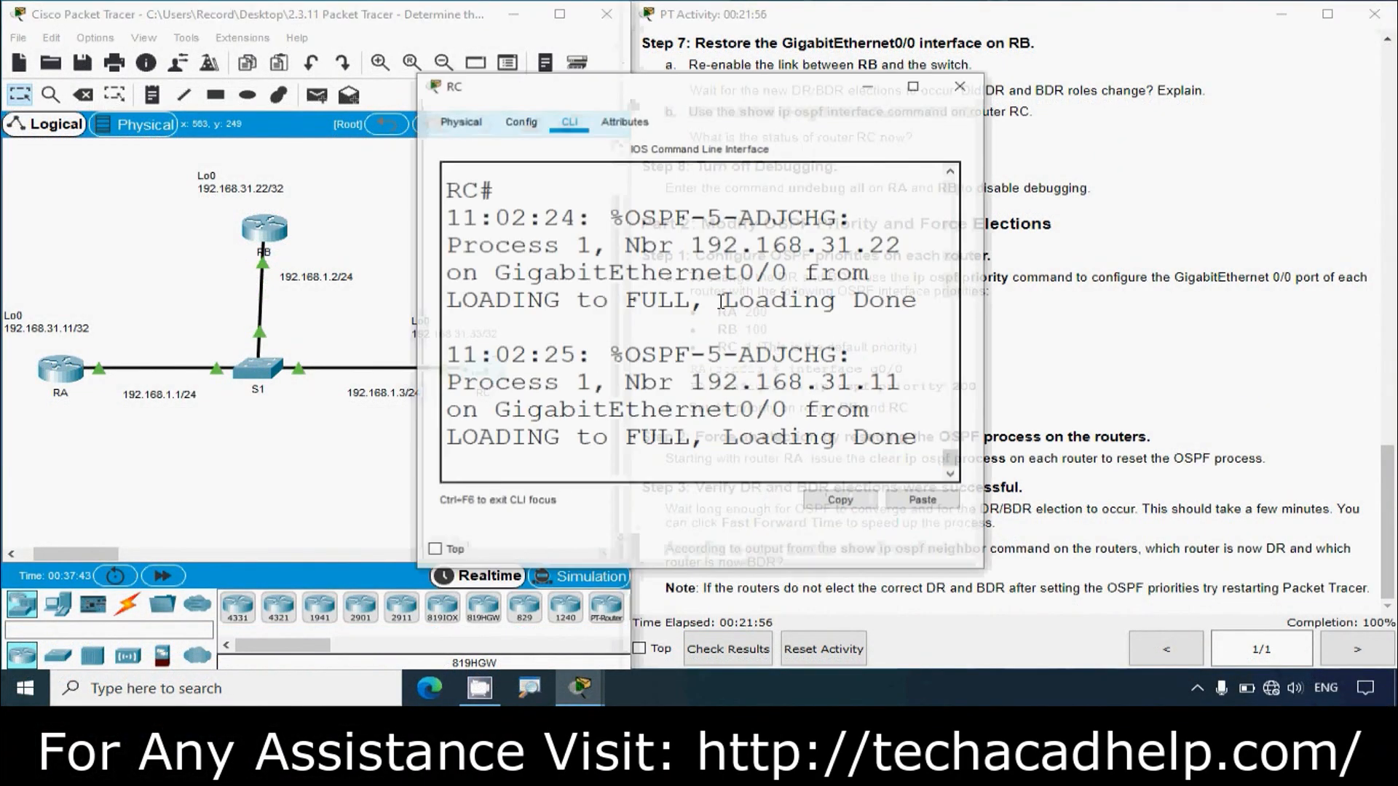
left_click(914, 84)
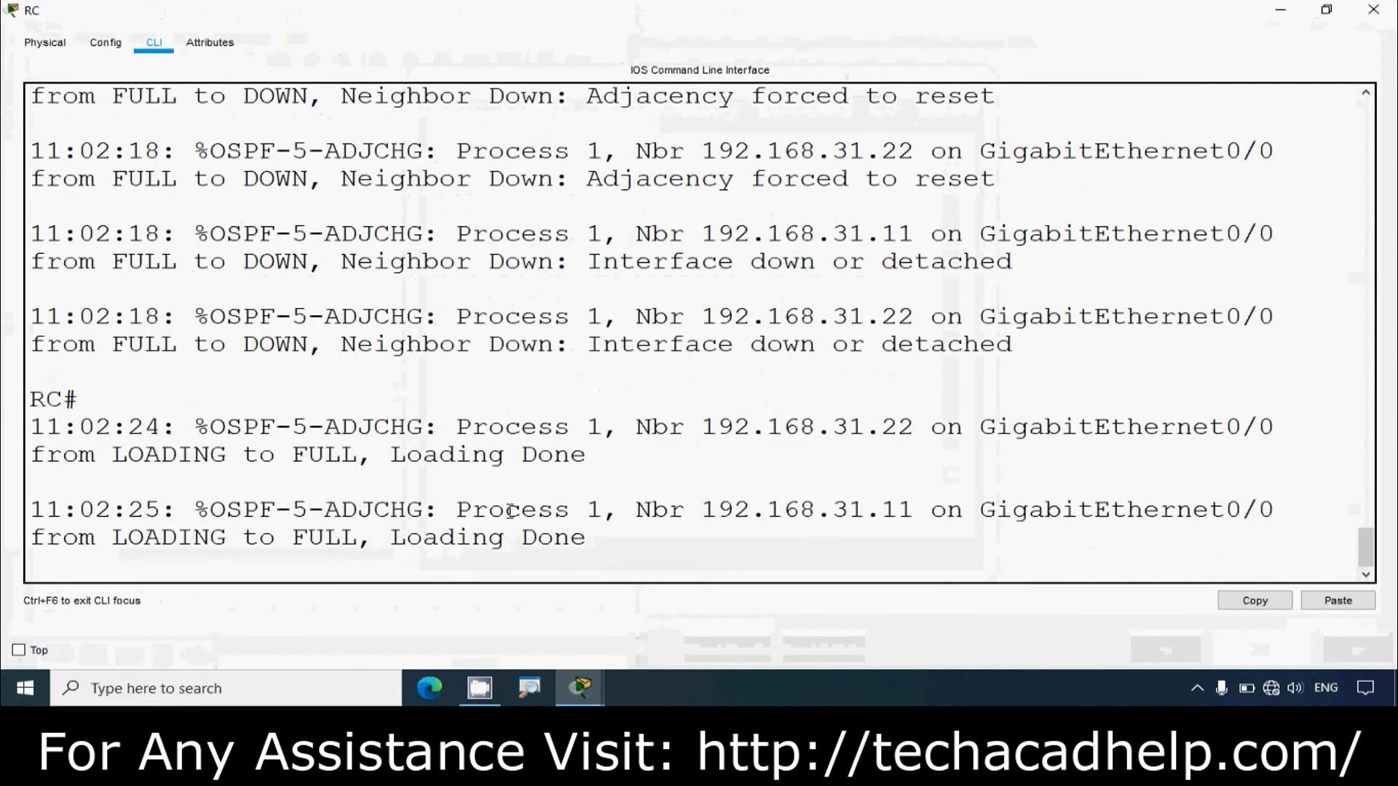
key("Return")
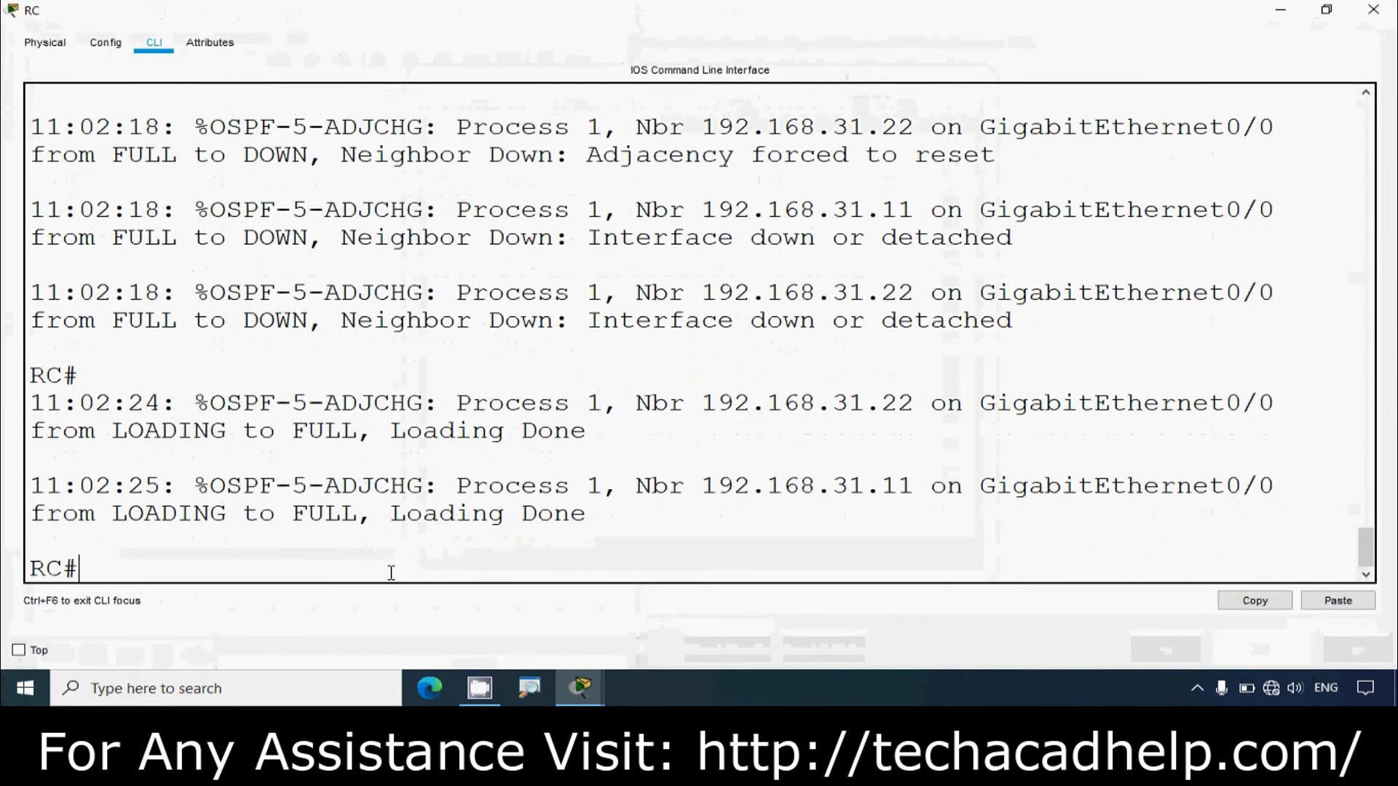
type("show ")
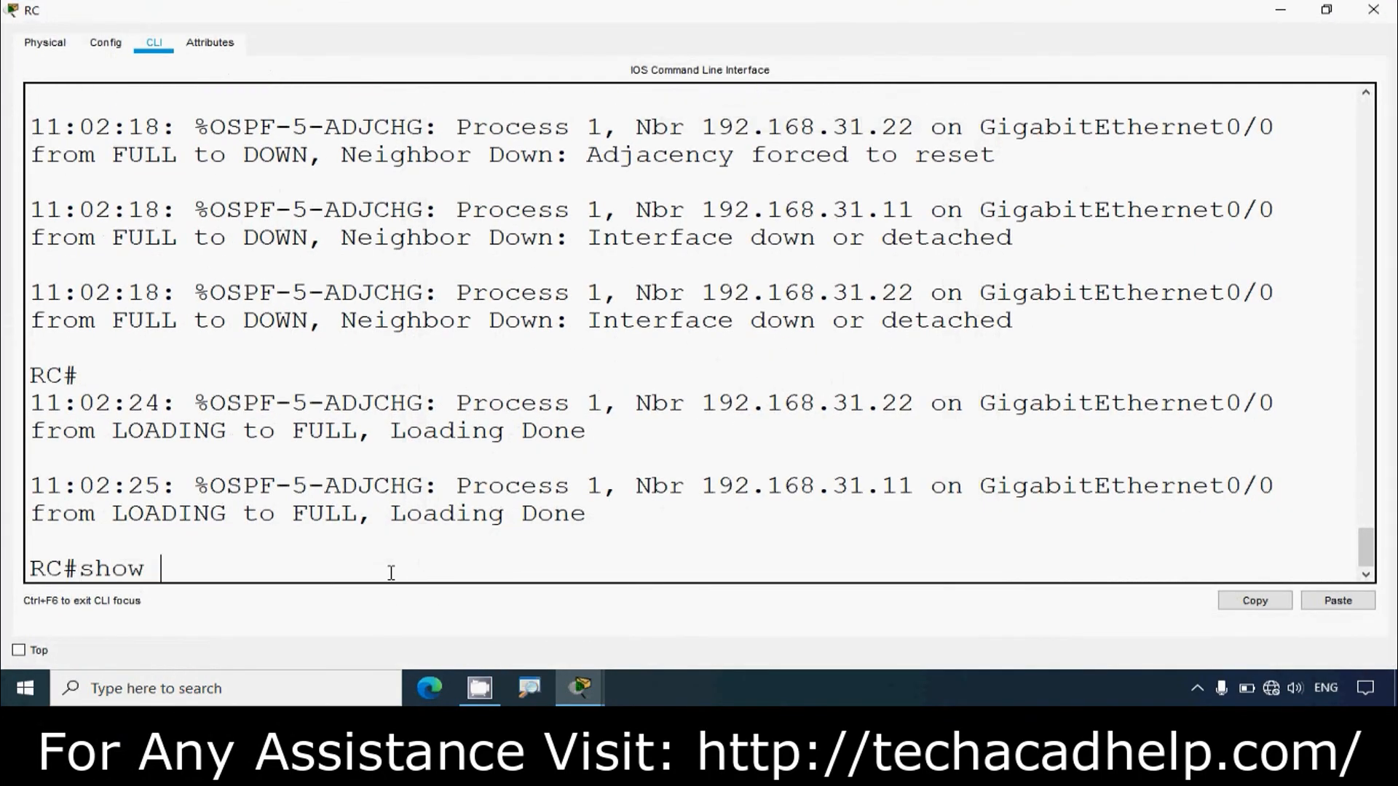
type("ip ospf ne")
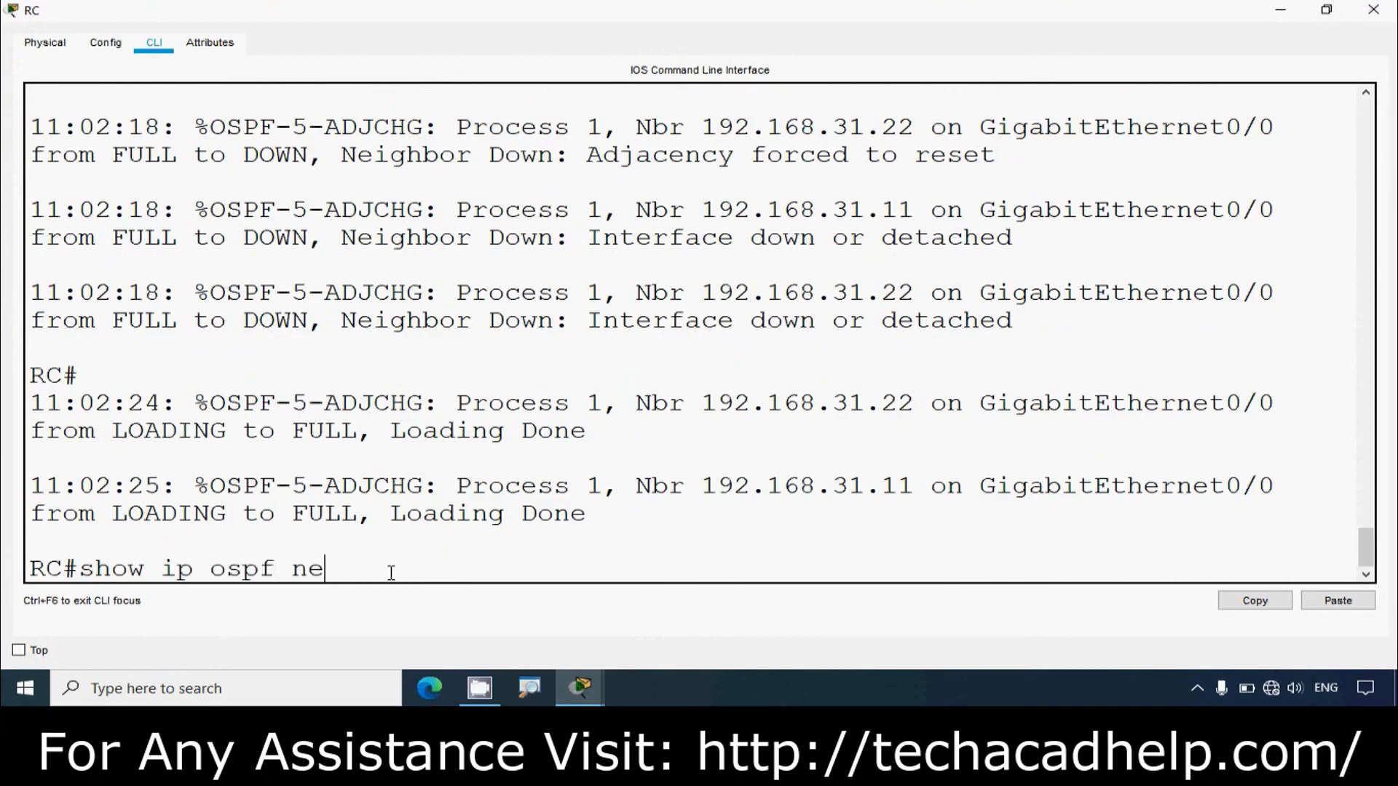
type("i")
key("Return")
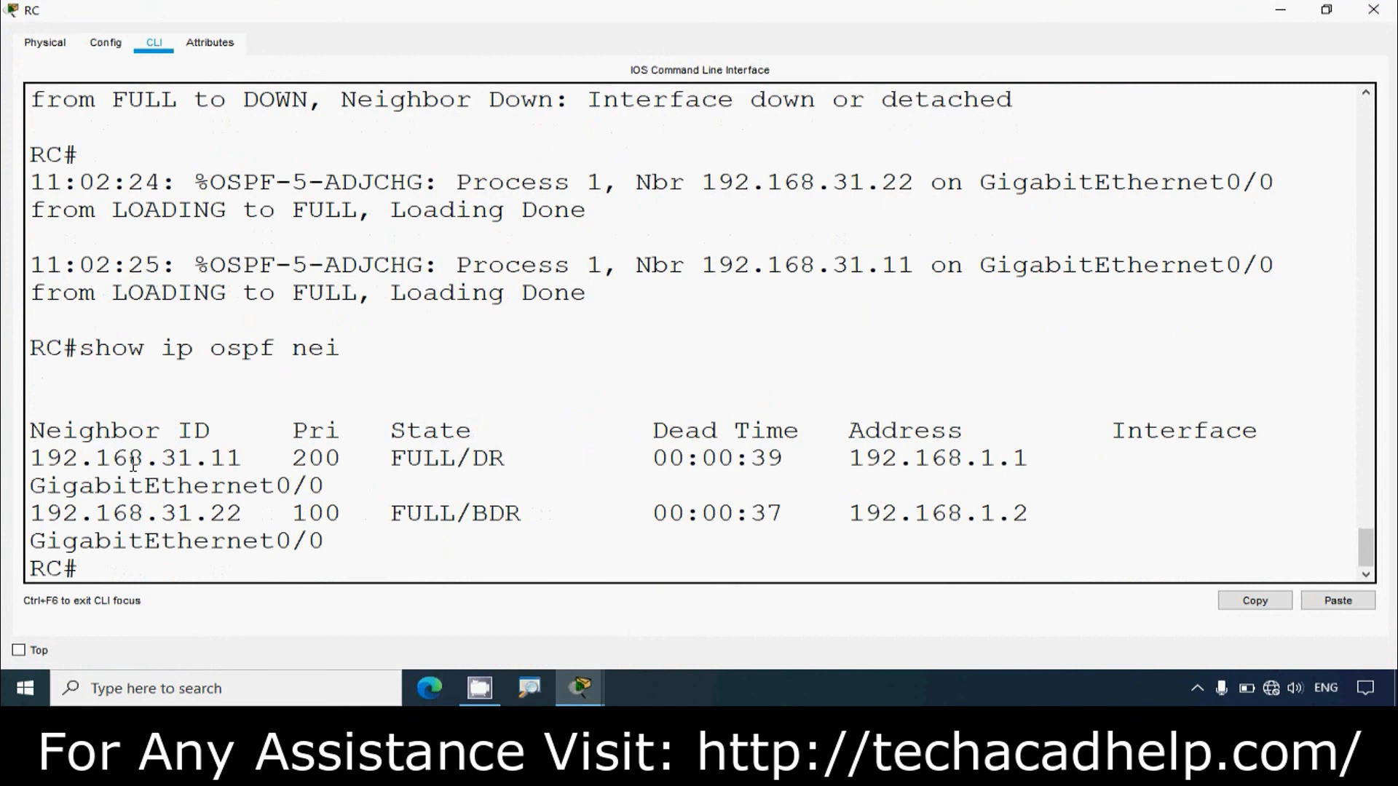
Compare the DR and BDR entries in RC's neighbor table with the topology's loopback addresses, and return to the start of the activity instructions
left_click(248, 458)
left_click_drag(440, 458, 505, 460)
left_click(1327, 9)
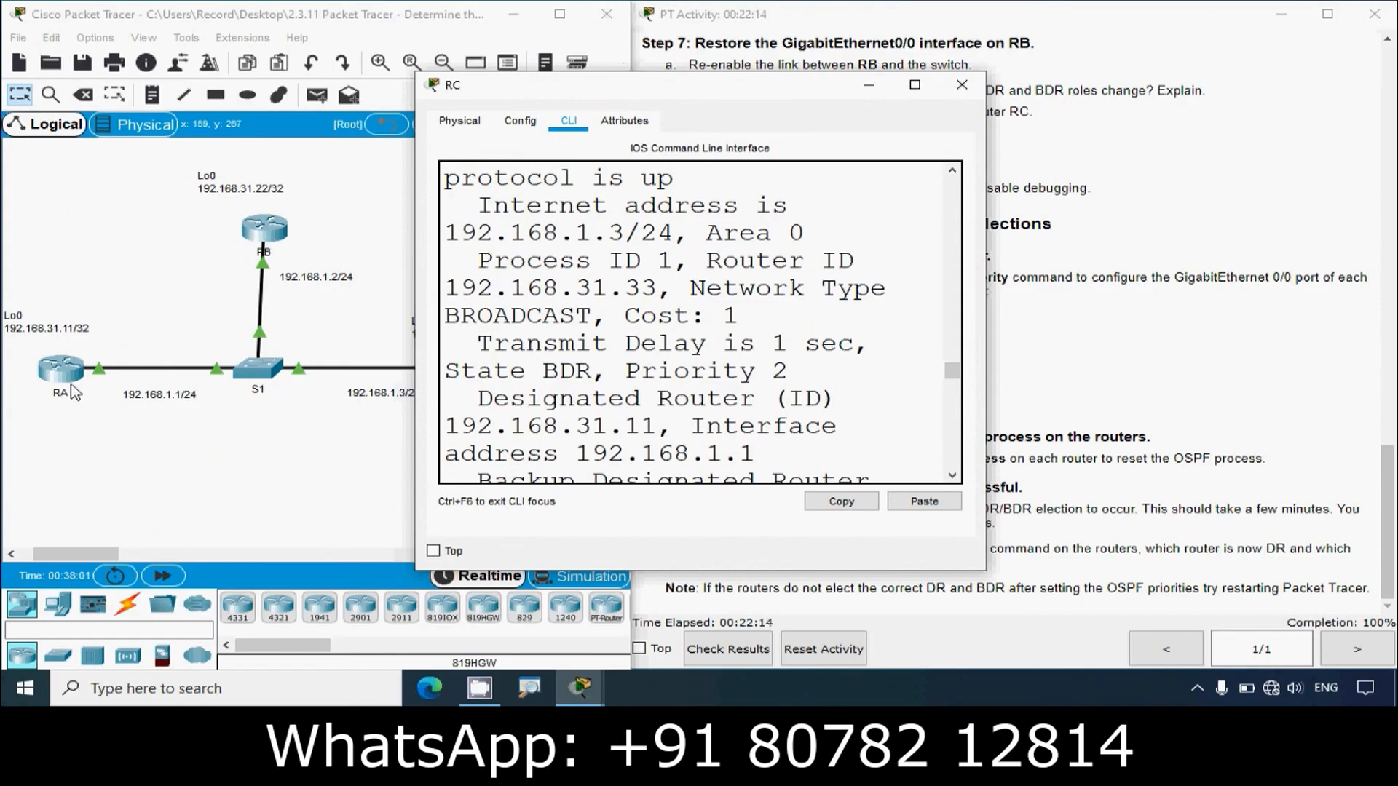
left_click(915, 84)
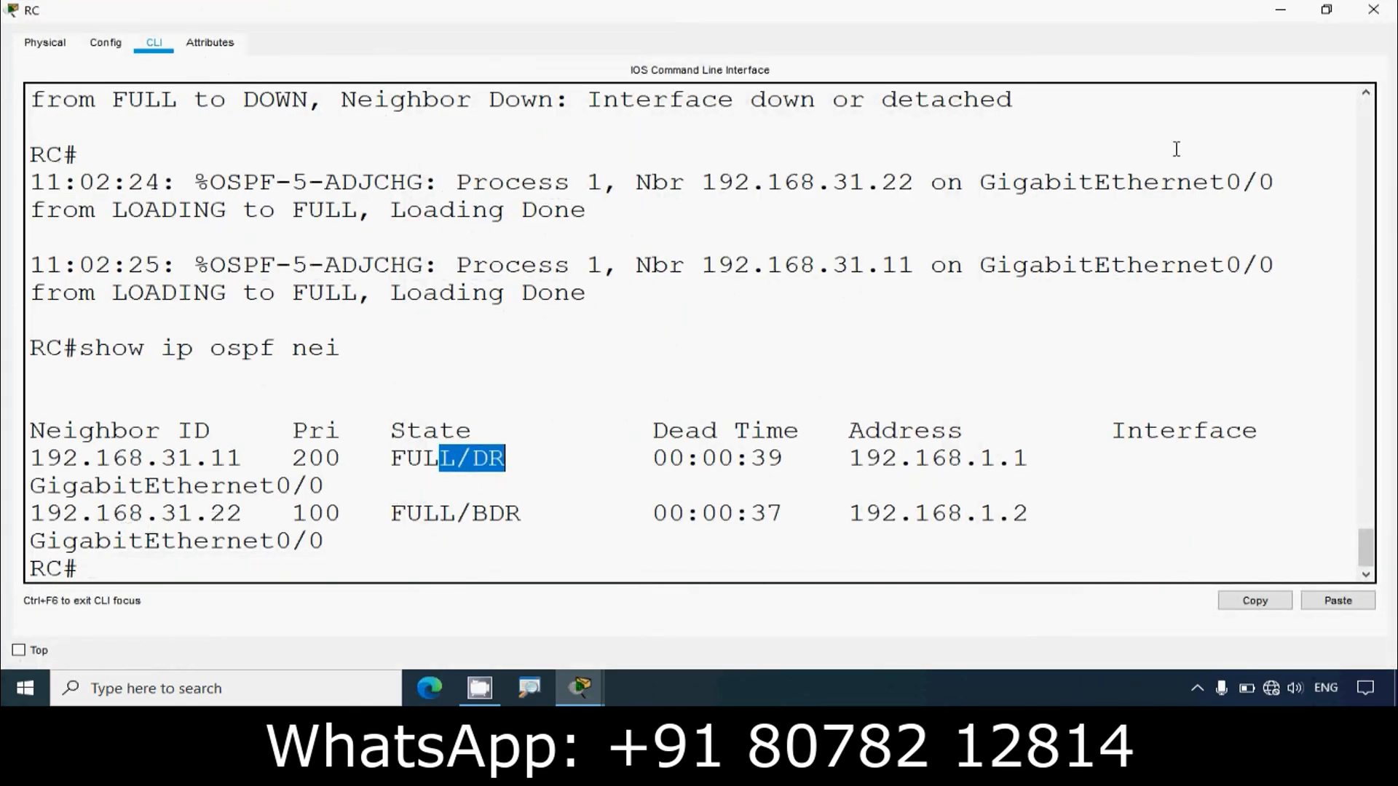
left_click(1327, 9)
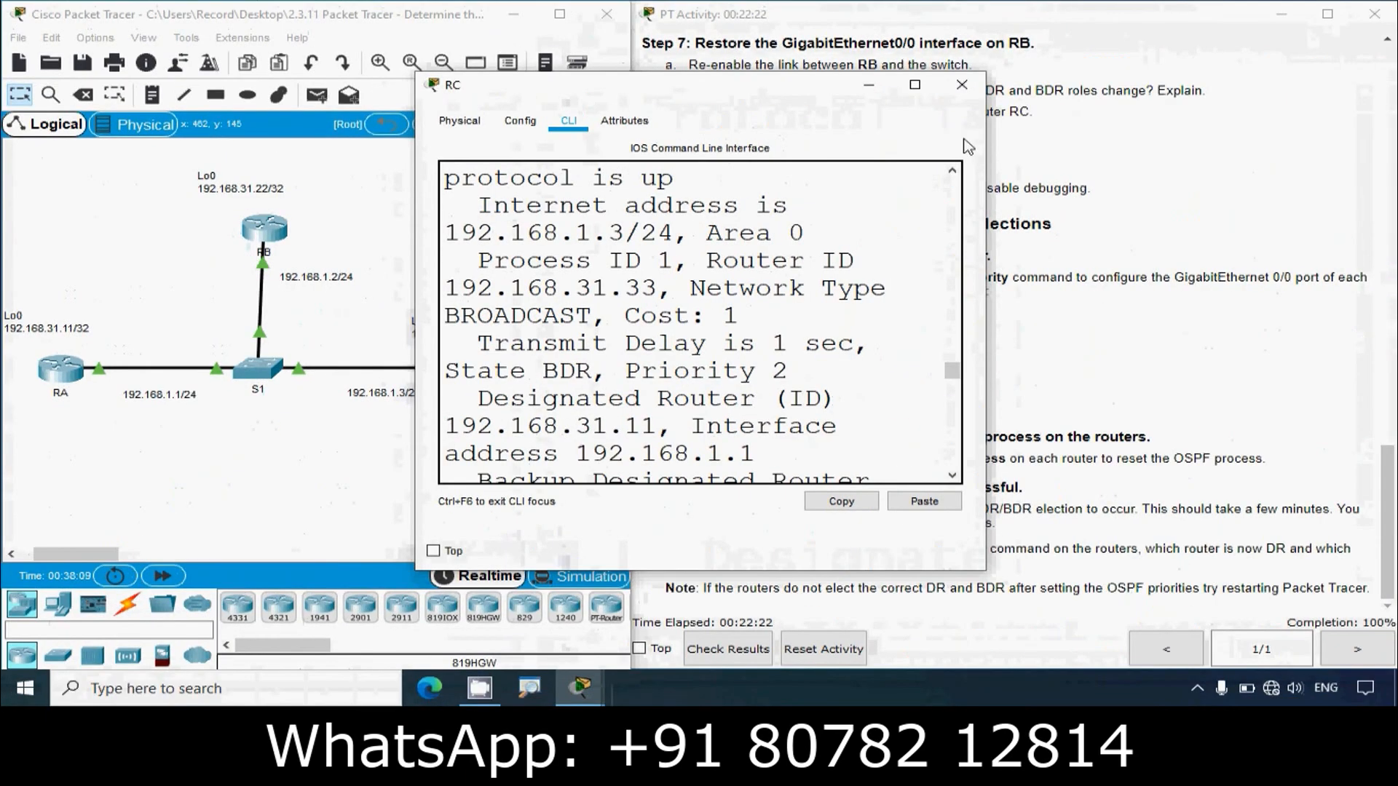
left_click(915, 84)
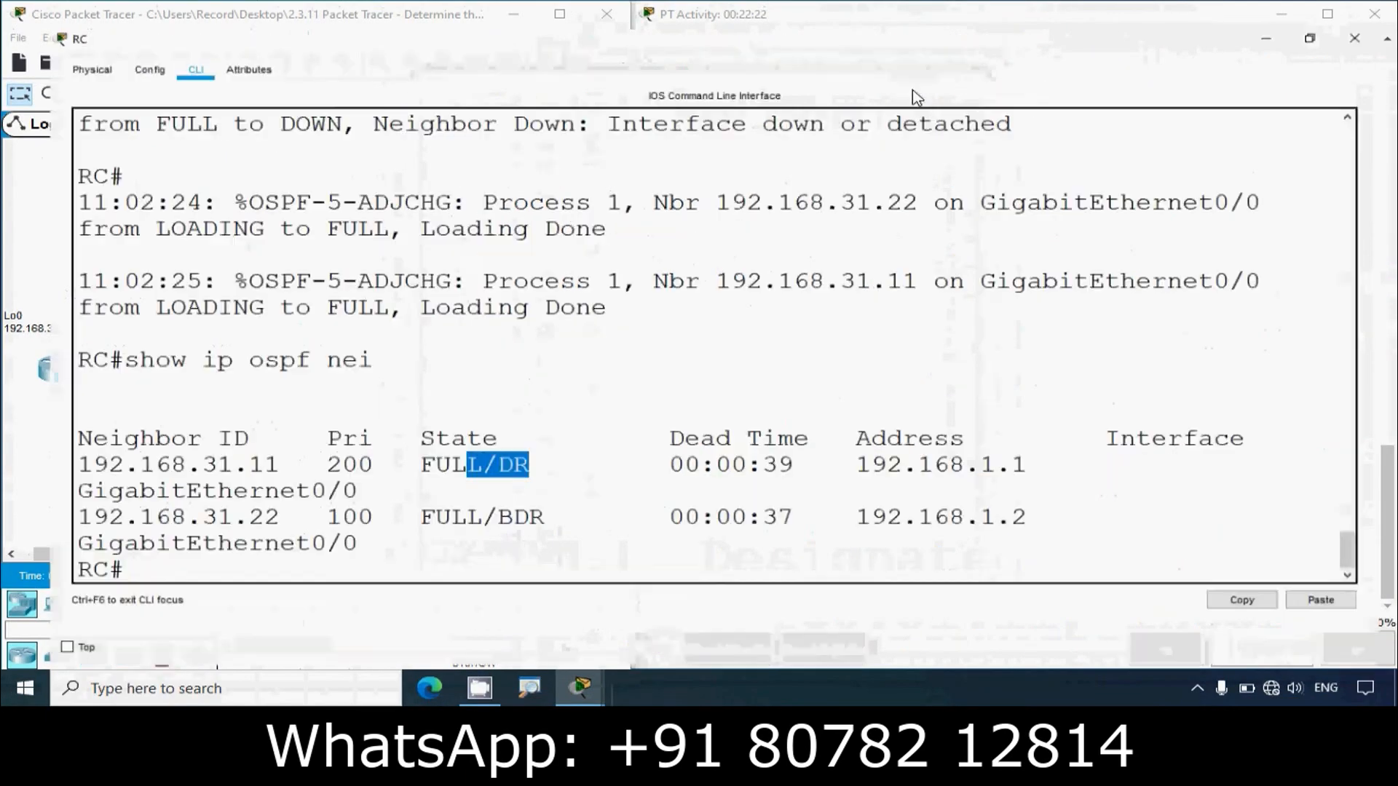
left_click_drag(472, 513, 537, 513)
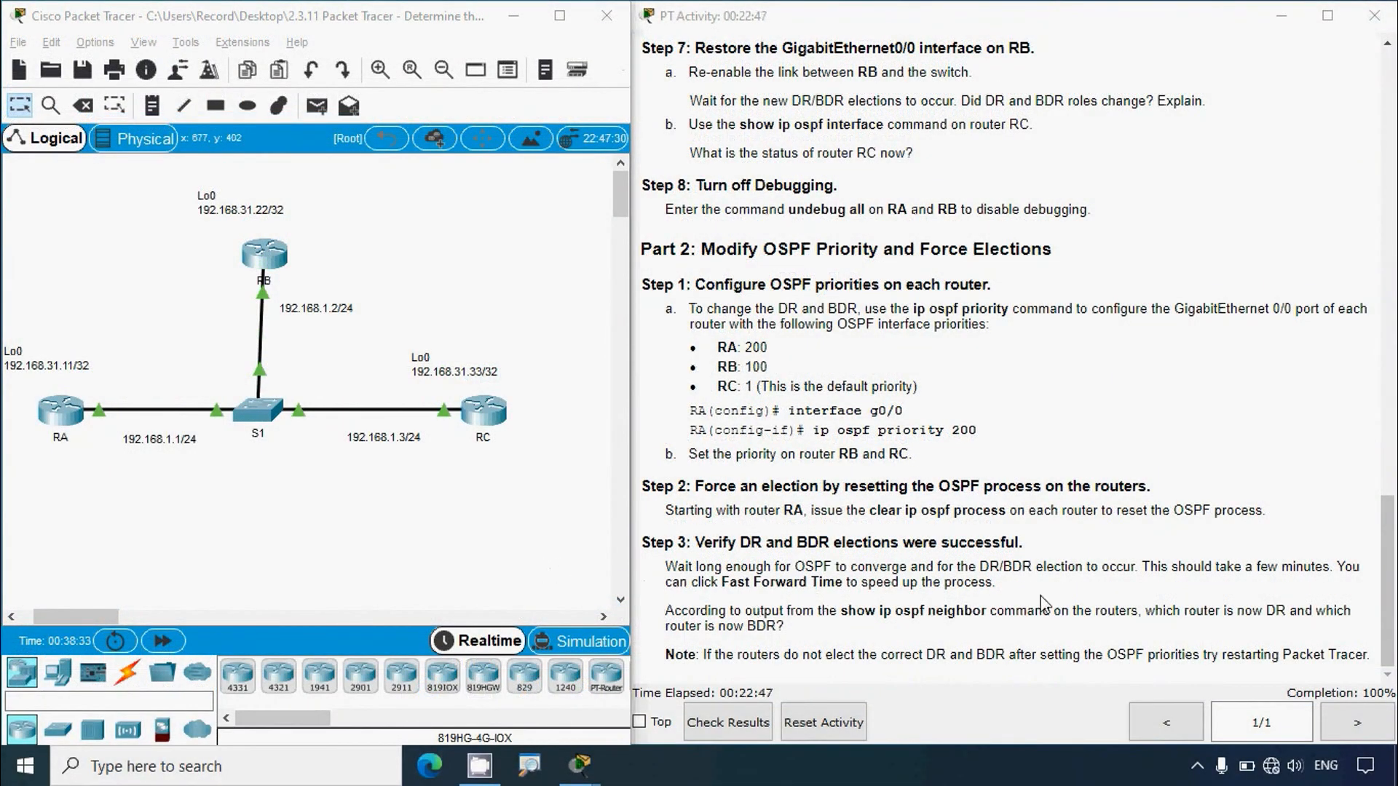
left_click_drag(1387, 609, 1387, 164)
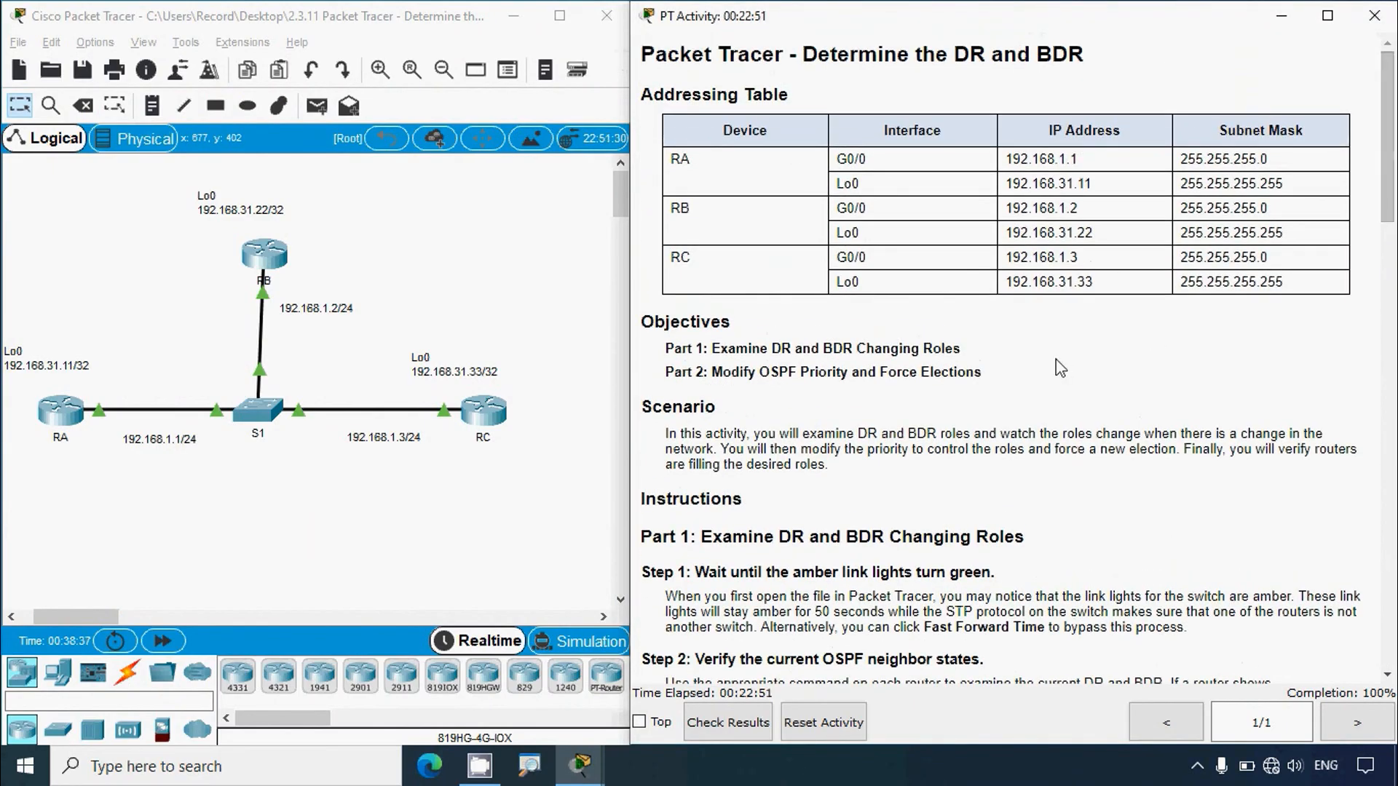